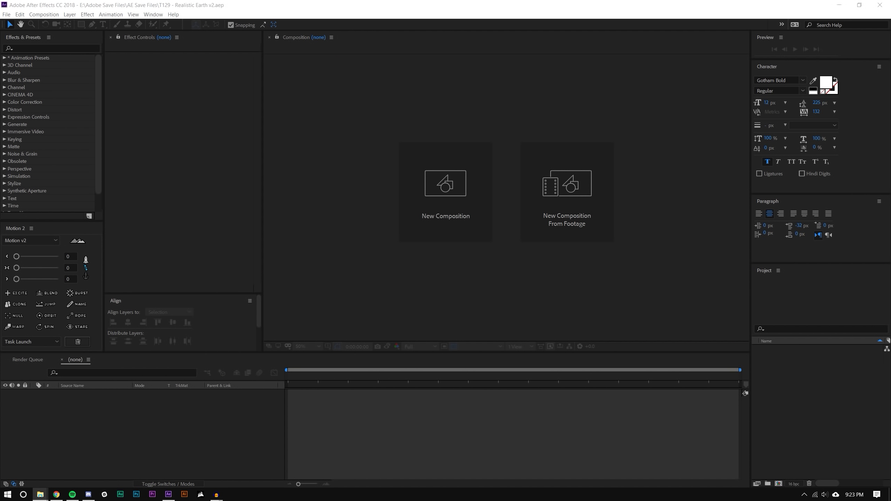
- Import the Clouds, Earth Lights, Earth Mask and Moon Lanscape images into the project
drag(890, 358, 815, 384)
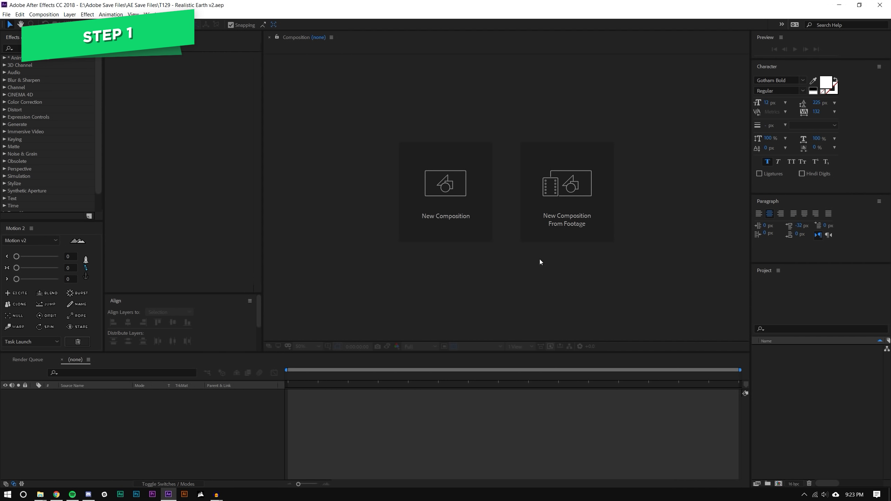
click(803, 392)
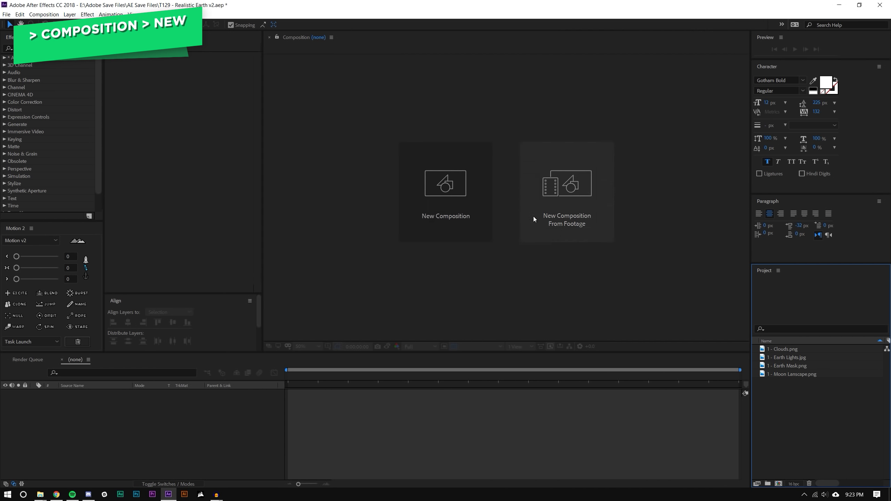
- Start a new composition named Realistic Earth
click(468, 206)
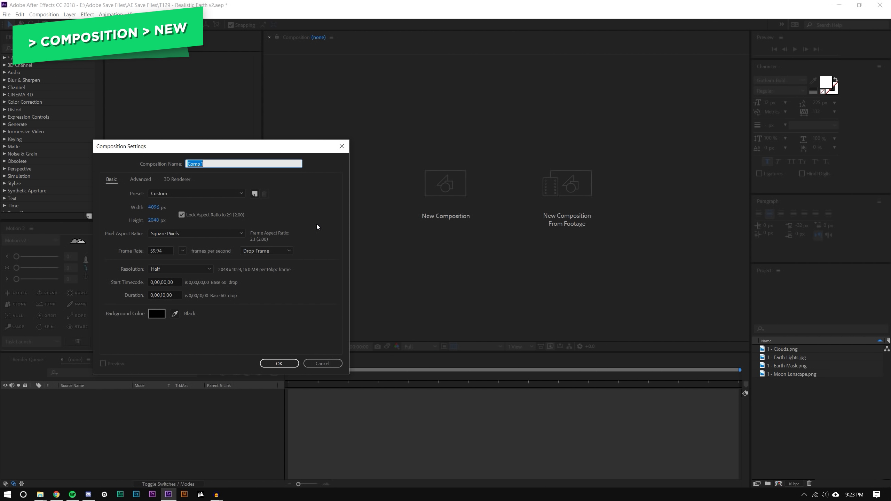
text(Real )
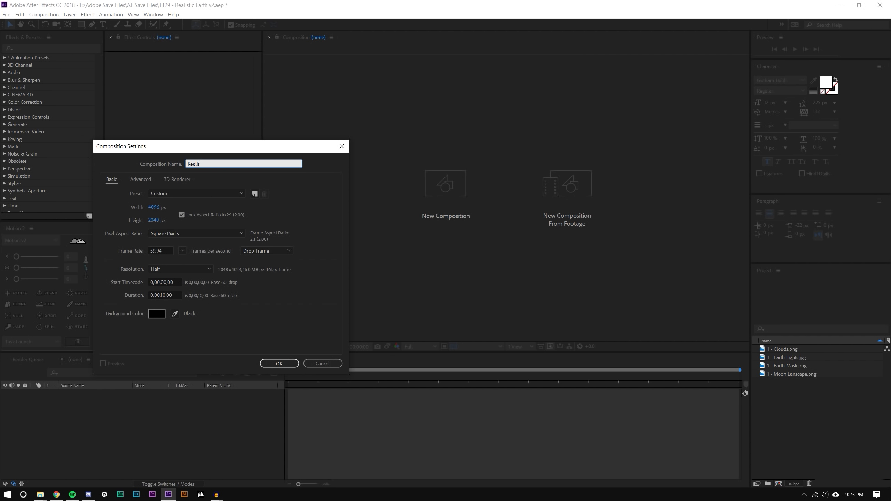
text(istic Earth)
- Unlock the aspect ratio and set the composition size to 2560 by 1440 px
click(156, 208)
text(2880)
key(Tab)
text(1440)
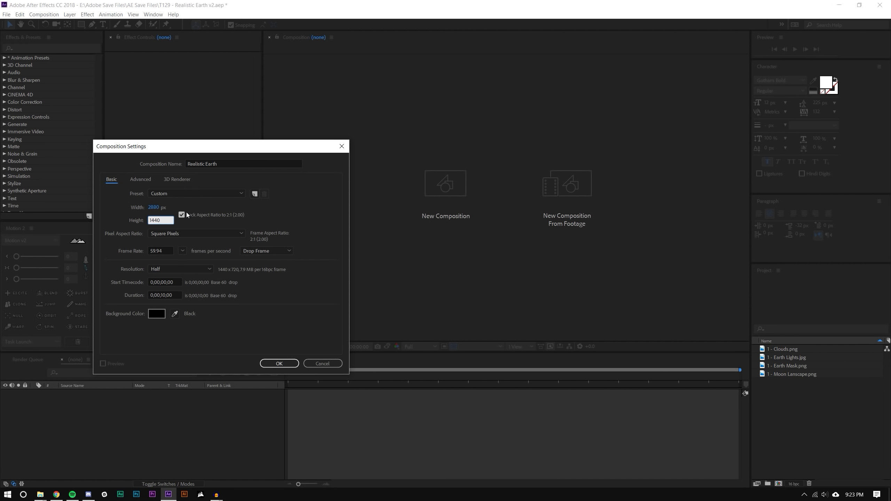
click(183, 215)
click(153, 207)
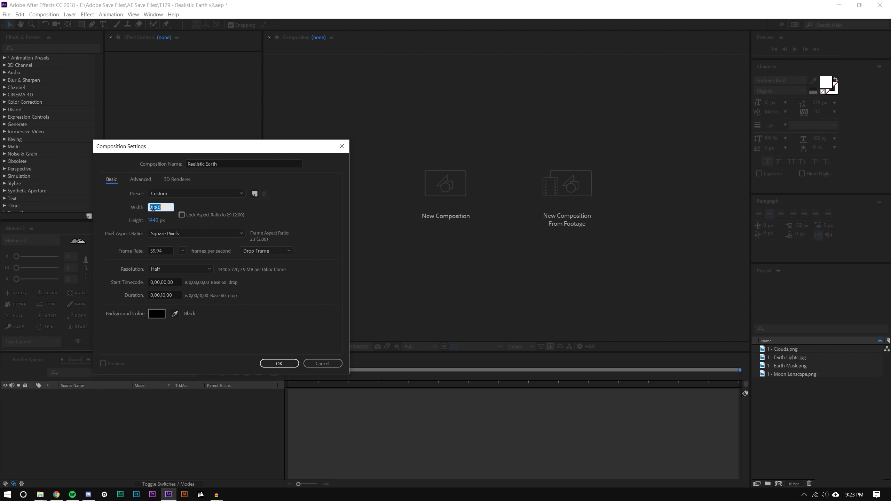
text(2560)
click(302, 226)
- Set the composition resolution to Full and create the composition
click(170, 267)
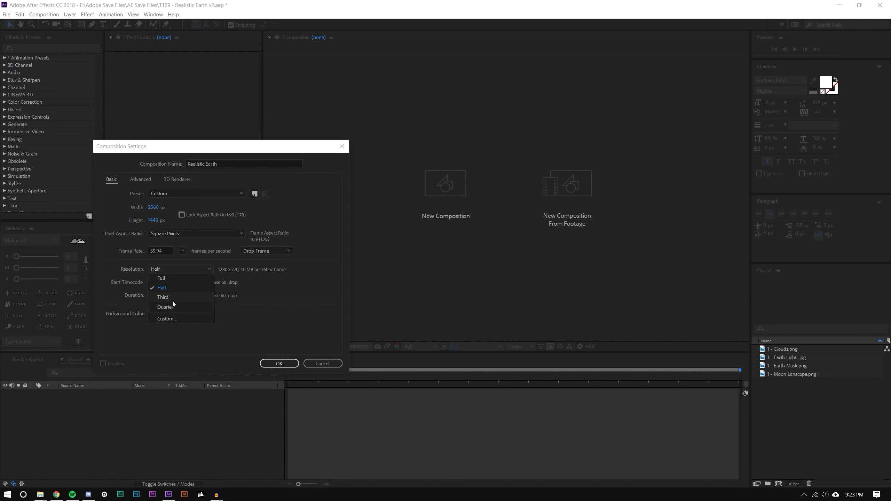
click(174, 276)
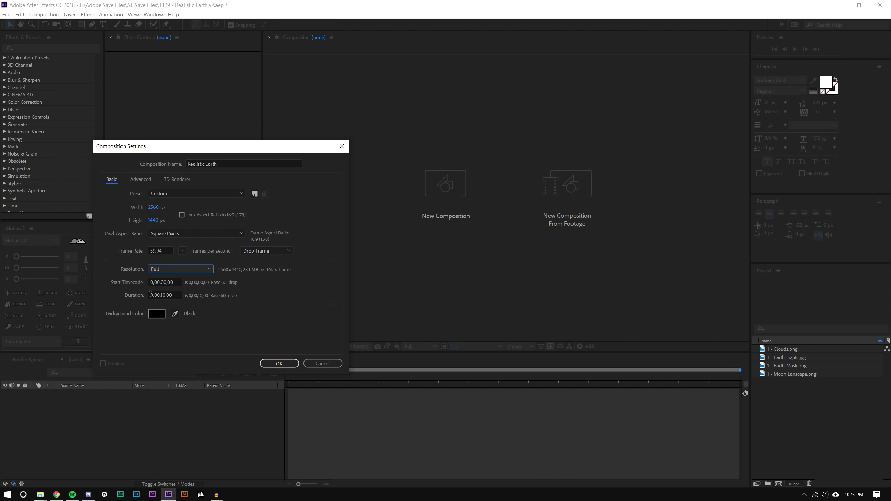
click(282, 364)
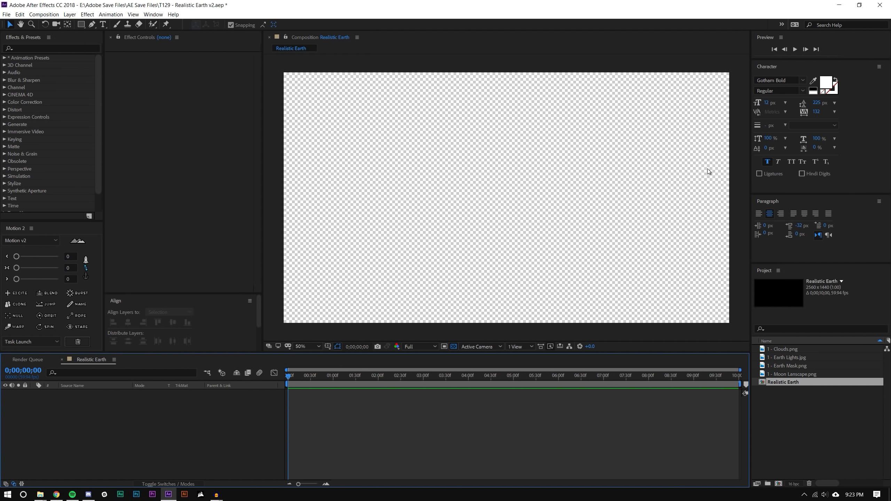
- Preview the imported Clouds, Earth Lights, Earth Mask and Moon Lanscape images one after another
click(795, 418)
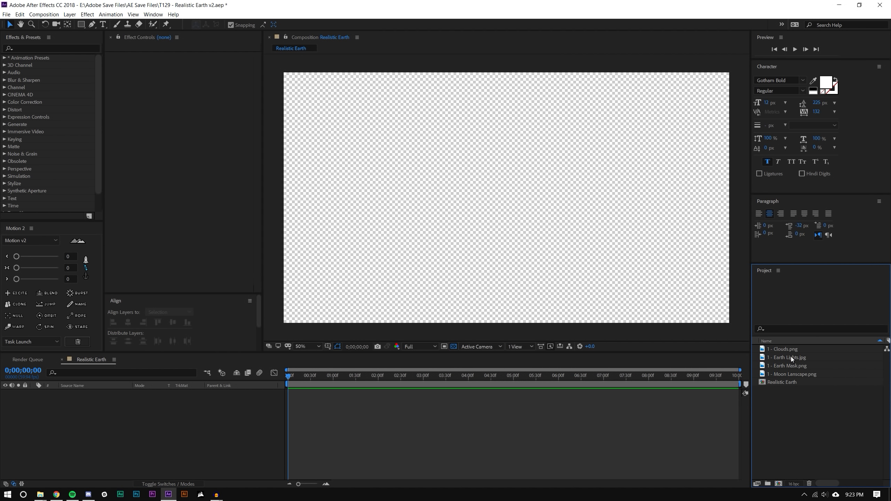
click(790, 350)
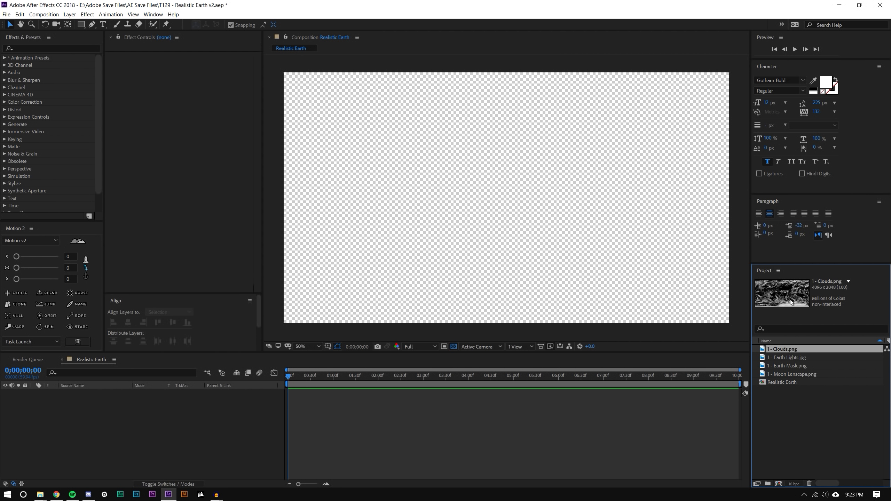
click(778, 358)
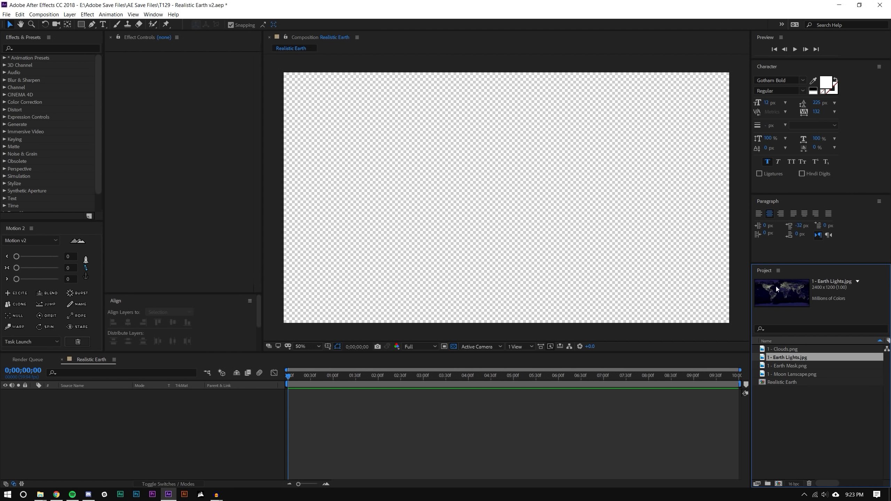
click(782, 367)
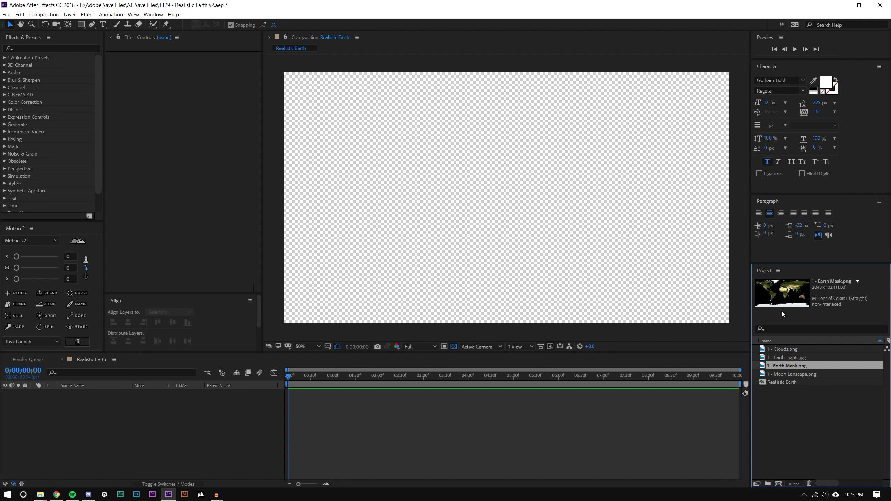
click(788, 374)
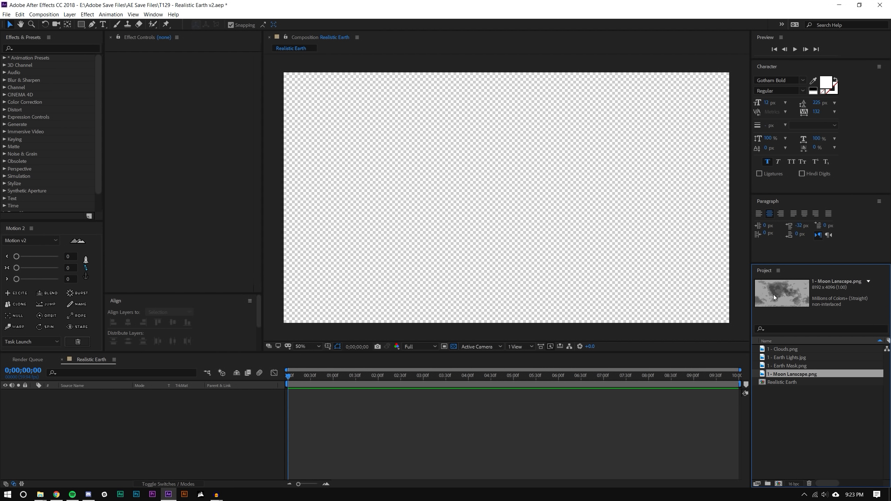
click(778, 405)
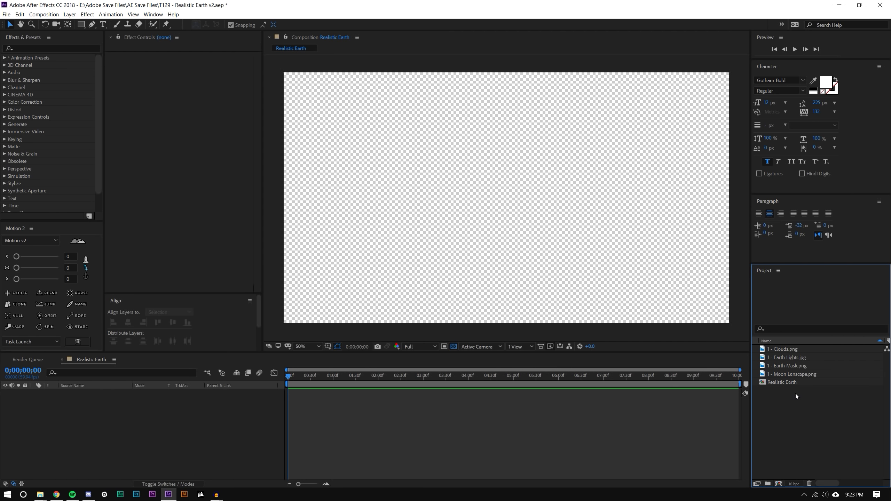
- Review the color depth options in the project's color settings
click(793, 484)
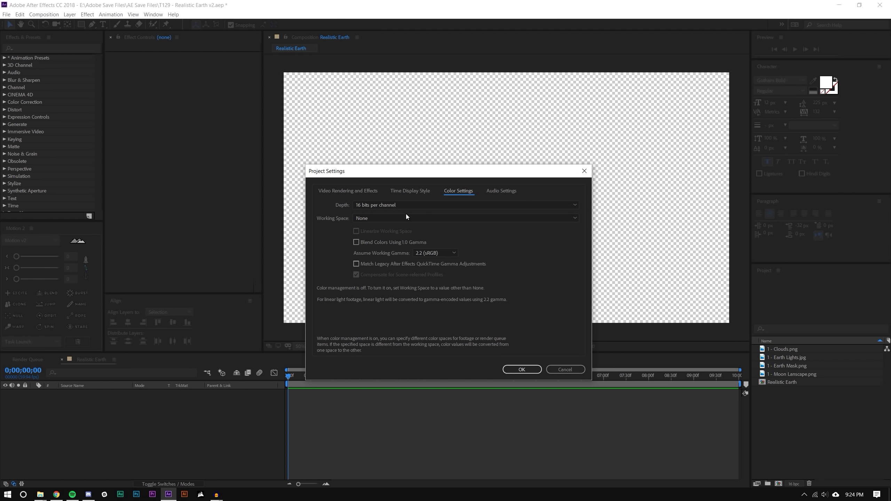
click(374, 205)
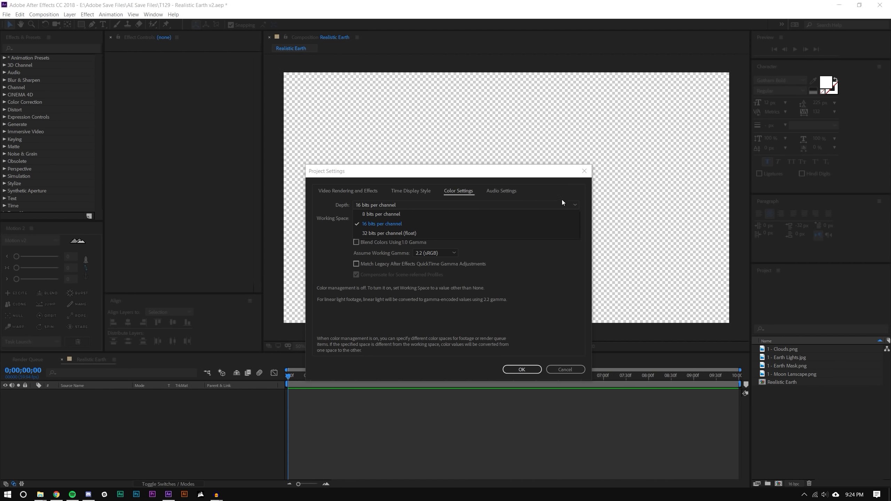
click(583, 173)
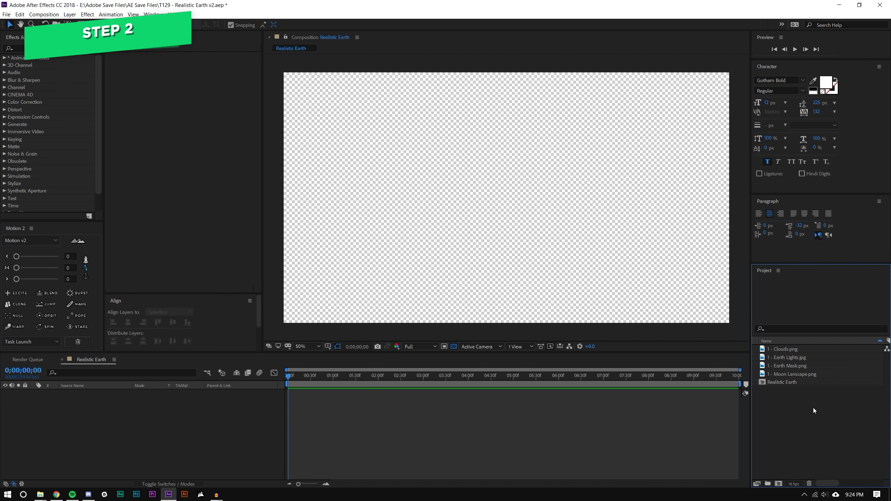
- Create a new composition from 1 - Earth Mask.png, matching the image's size
click(784, 373)
click(783, 366)
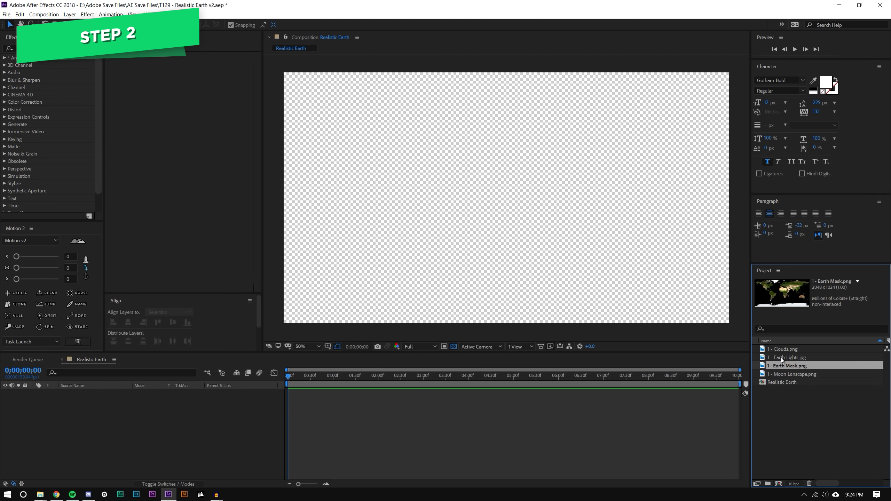
drag(781, 366, 779, 484)
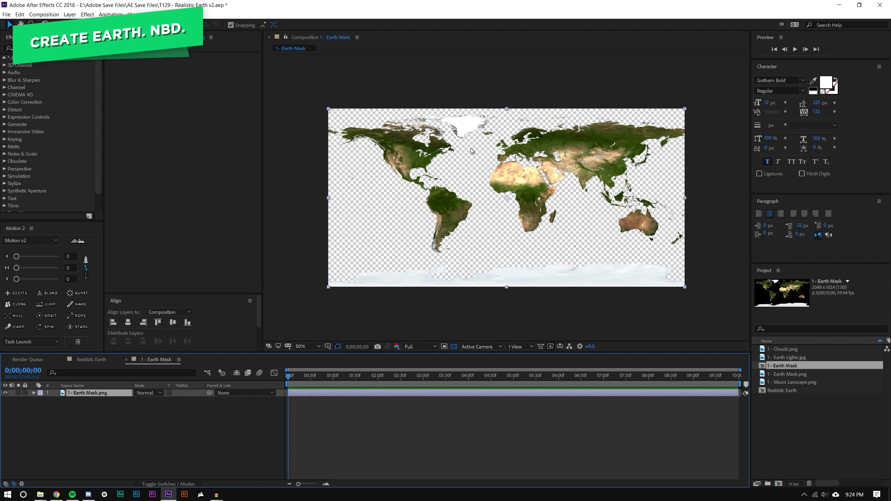
key(slash)
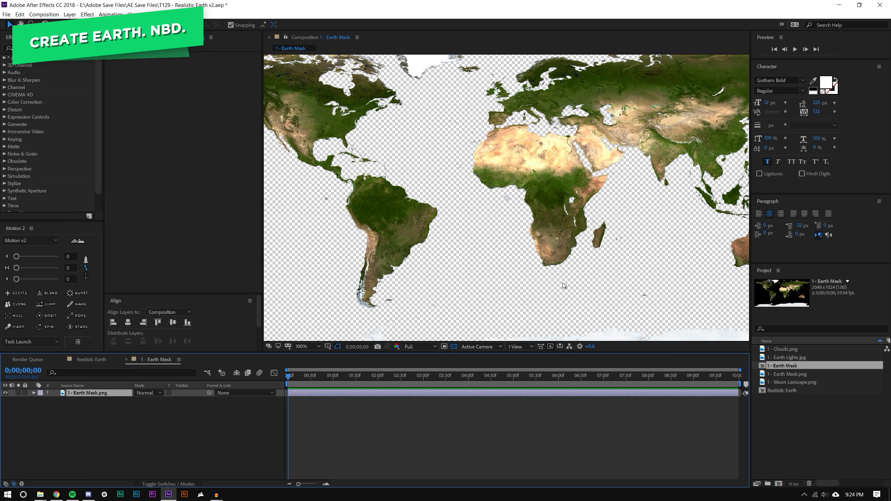
key(comma)
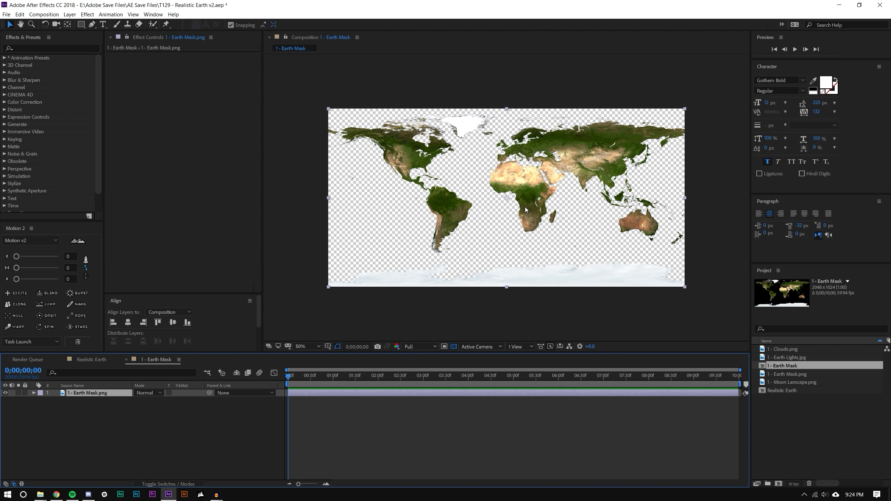
scroll(529, 202, up, 1)
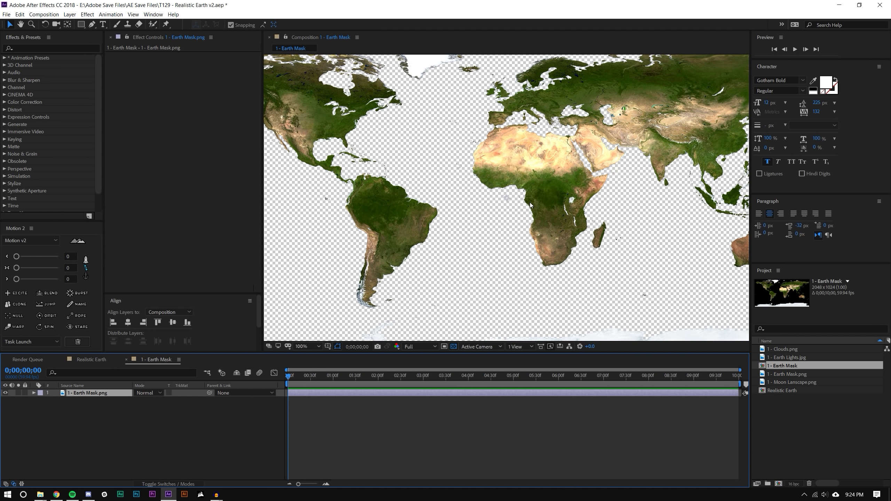
key(comma)
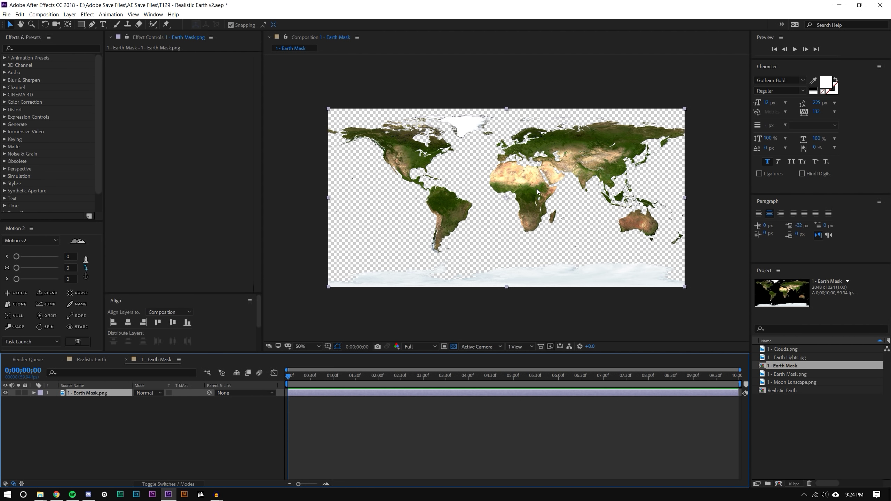
- Add a composition-sized solid in colour 0B304F and place it beneath the Earth Mask layer
click(70, 14)
mouse_move(70, 24)
click(211, 32)
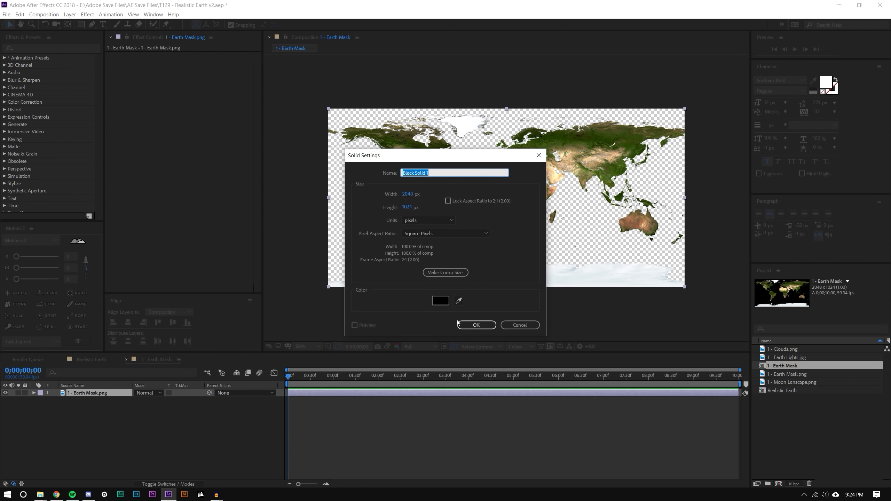
click(441, 301)
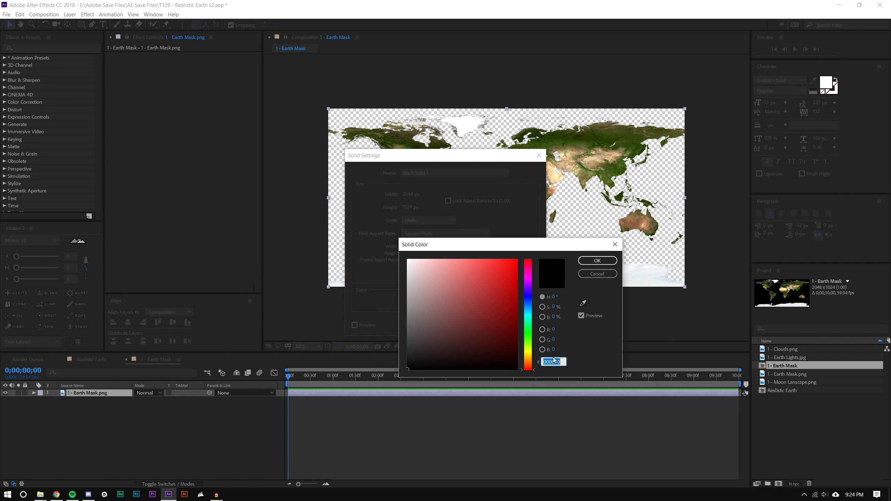
text(0B30)
text(6B)
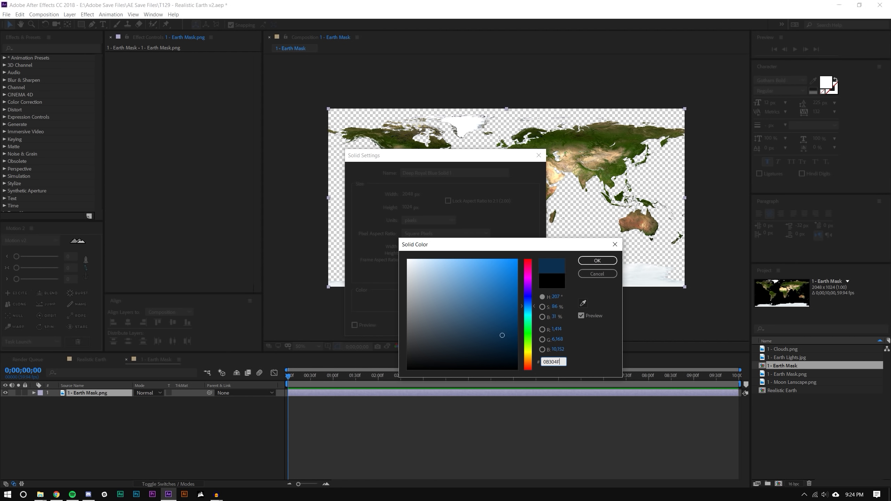
click(598, 261)
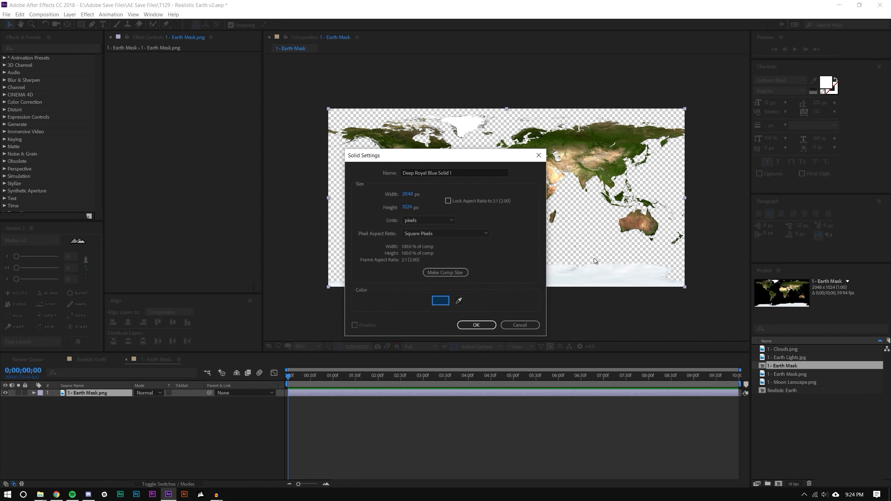
click(477, 326)
drag(77, 397, 101, 432)
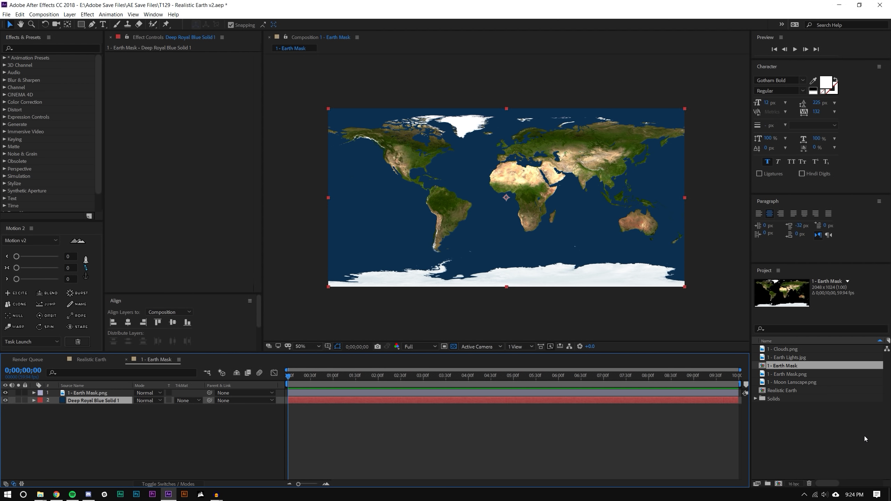
- Add 1 - Moon Lanscape.png to the composition at 25% scale, between the Earth Mask layer and the blue solid
click(854, 437)
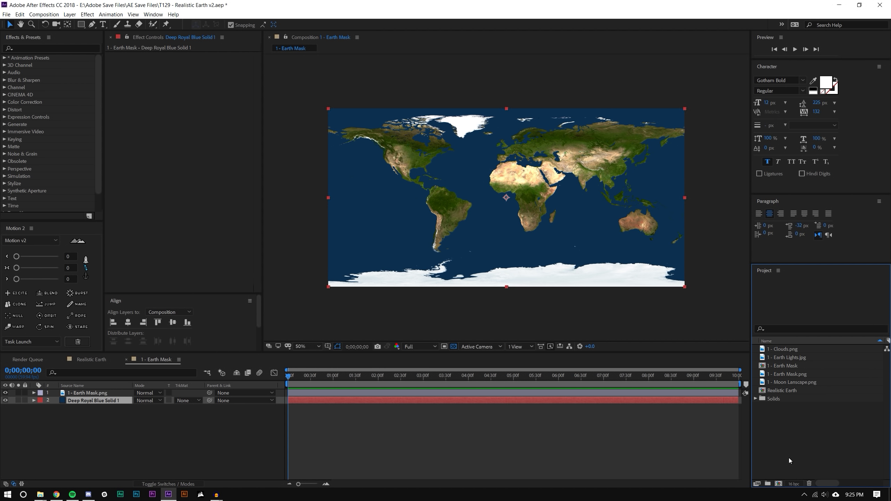
drag(791, 384, 394, 234)
key(s)
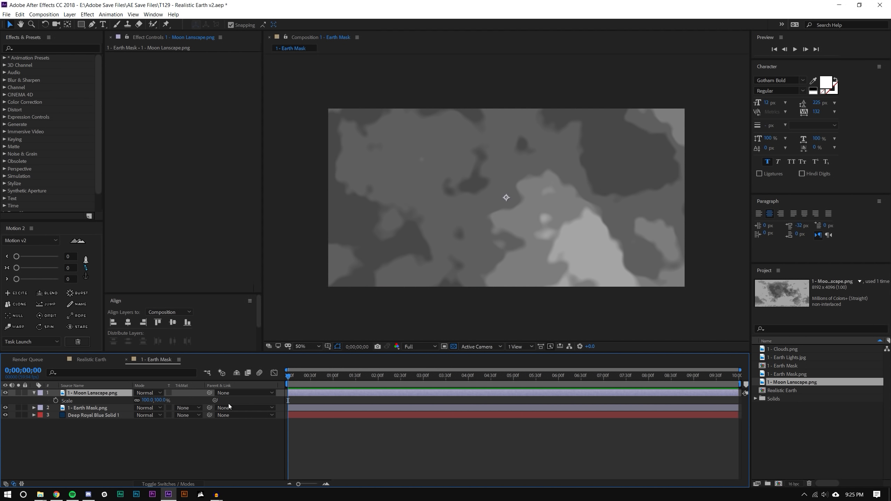
drag(160, 401, 106, 414)
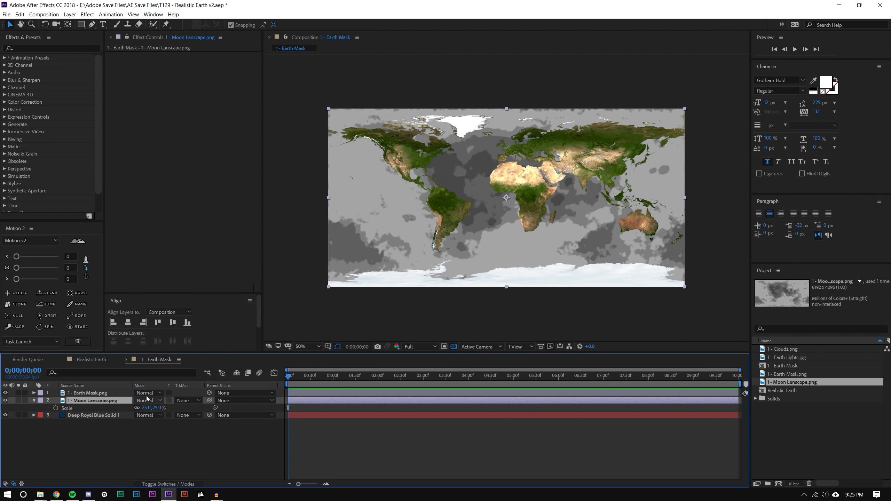
click(148, 415)
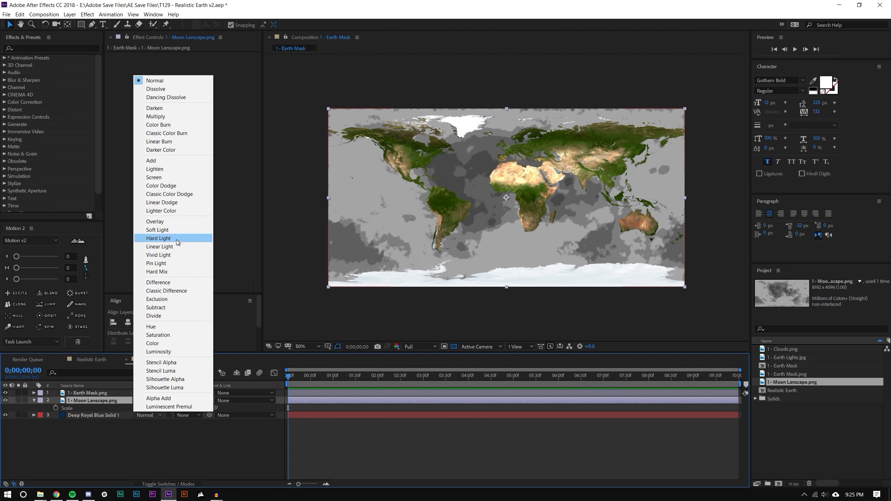
click(181, 231)
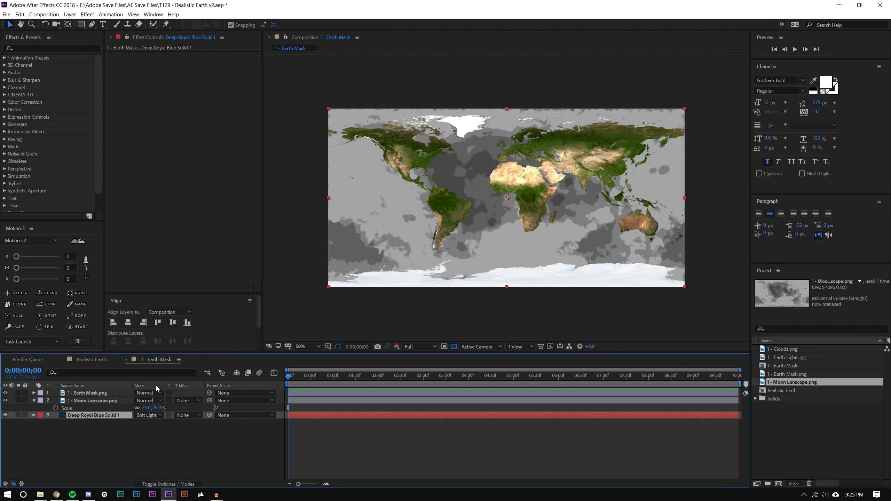
key(ctrl+z)
- Set the Moon Lanscape layer's blending mode to Soft Light and its opacity to 55%
click(152, 402)
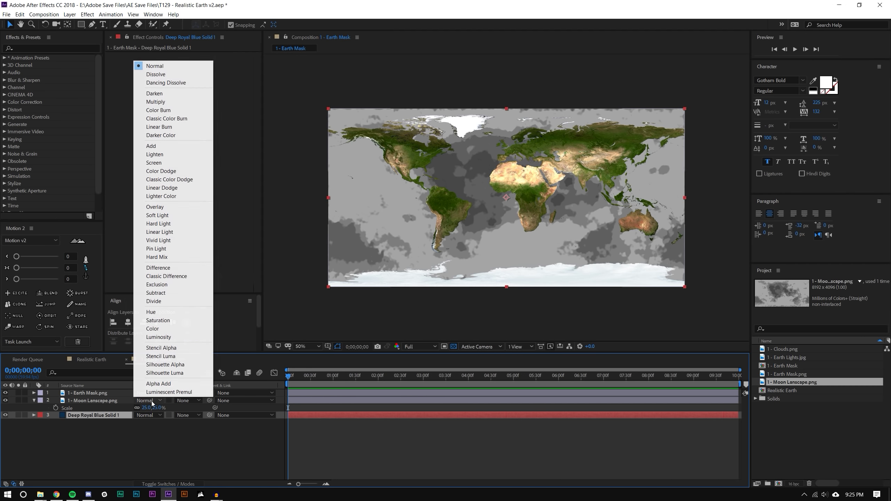
click(133, 426)
click(149, 401)
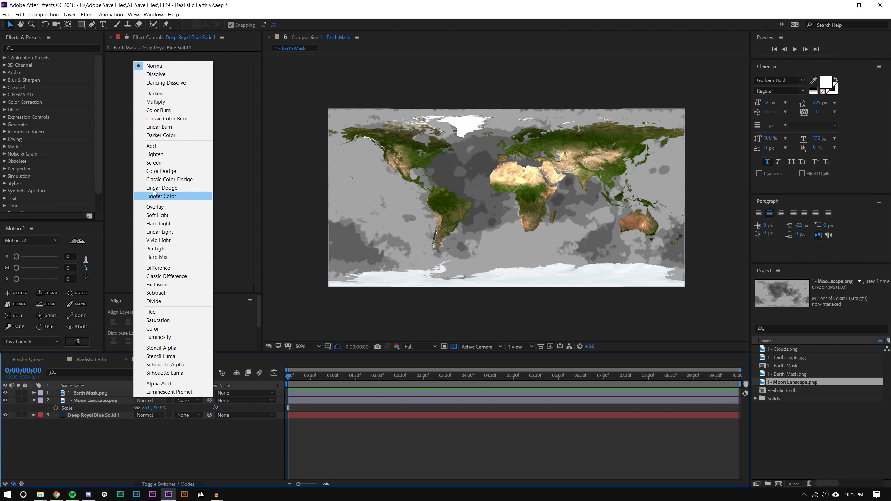
click(157, 215)
key(t)
click(140, 408)
text(55)
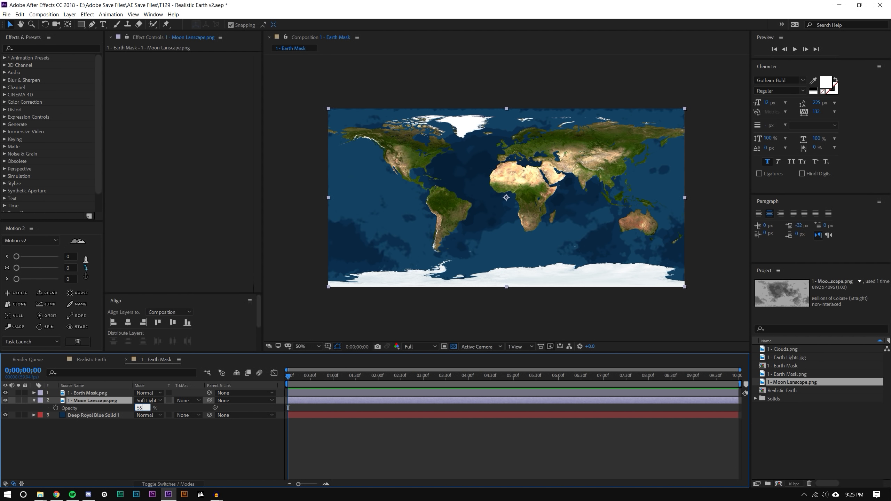
key(Return)
click(142, 436)
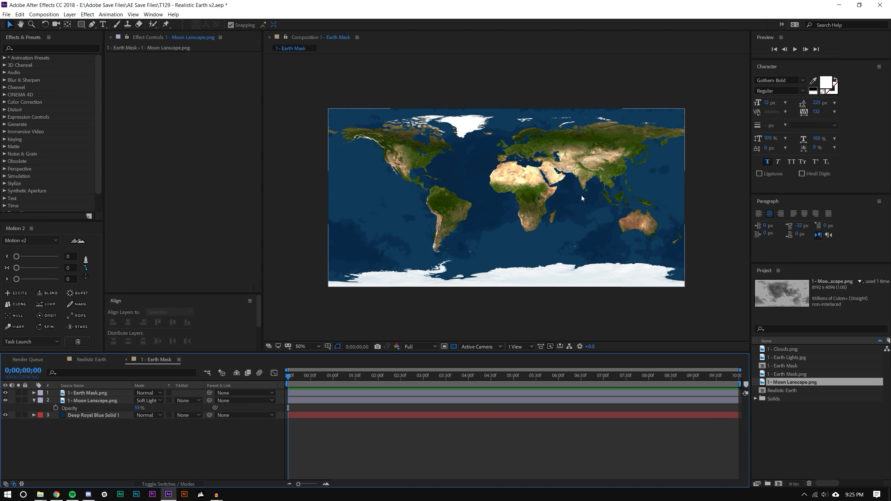
- Apply a Drop Shadow effect with a softness of 261 to the Earth Mask layer
scroll(527, 158, up, 2)
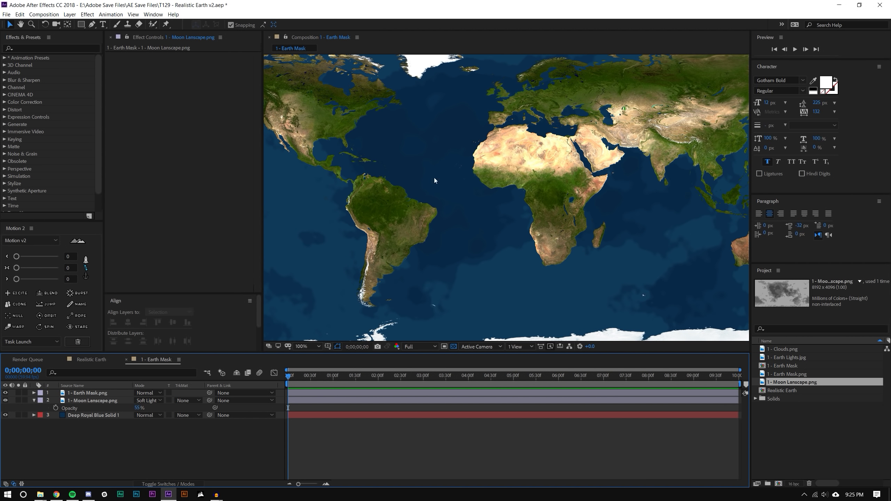
click(78, 48)
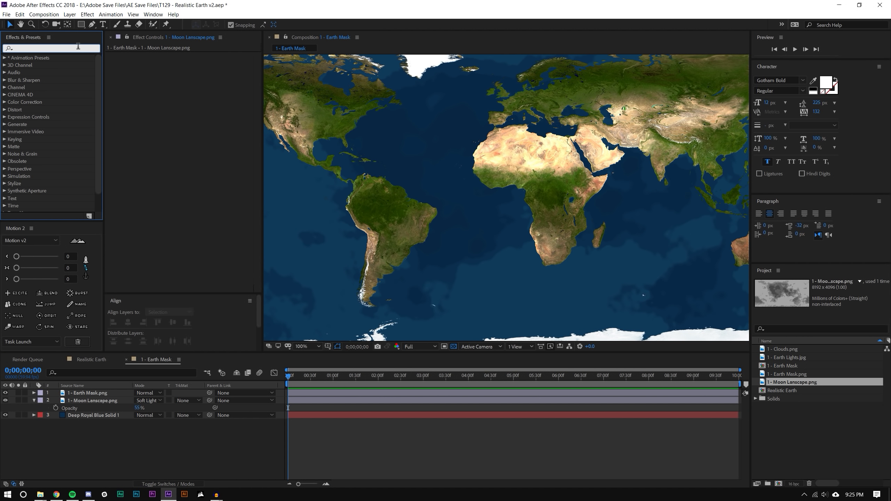
text(drop)
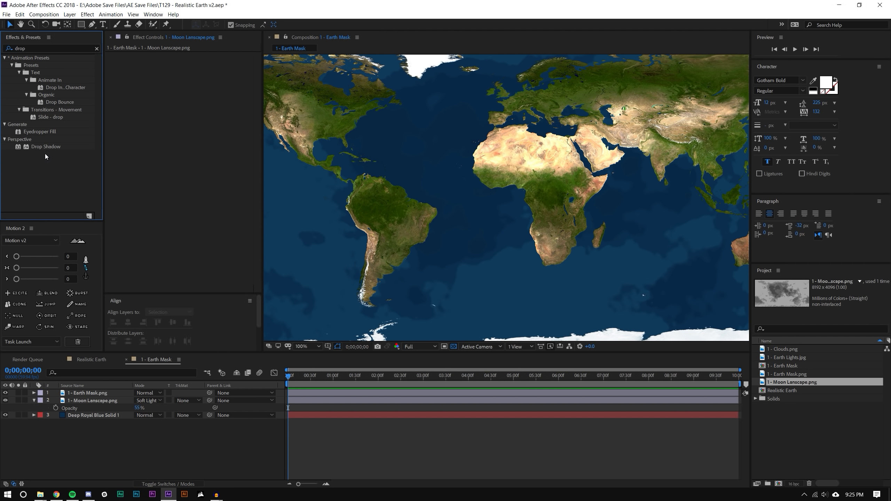
drag(45, 146, 103, 395)
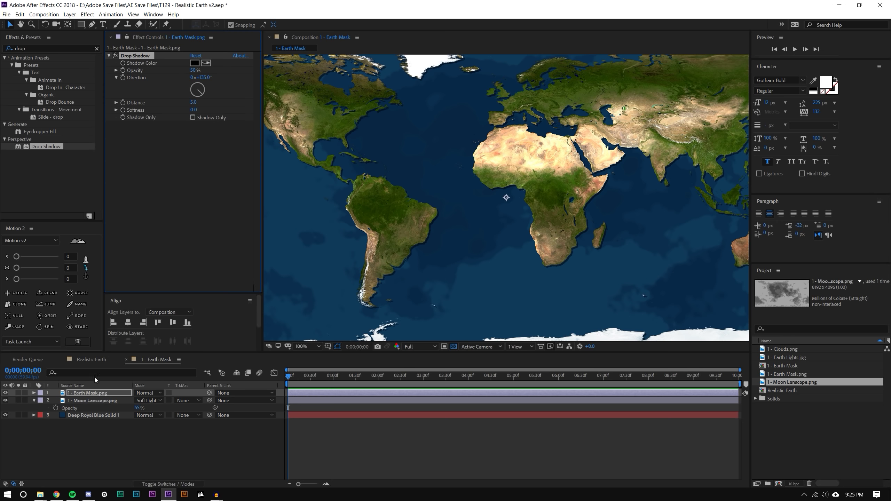
drag(193, 110, 285, 106)
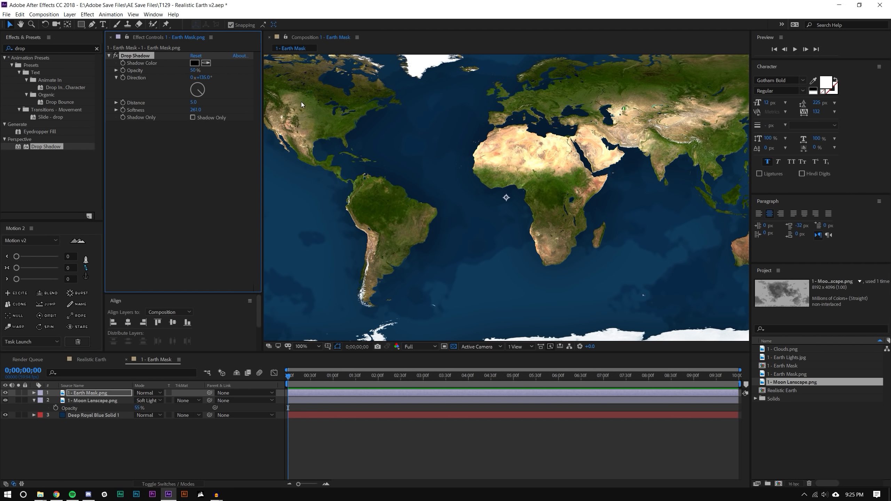
scroll(471, 184, down, 1)
scroll(498, 275, up, 1)
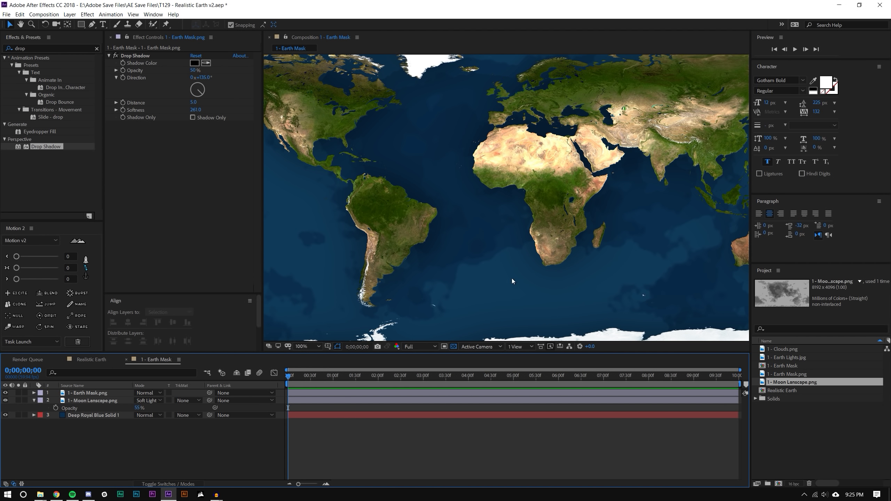
drag(628, 223, 602, 229)
scroll(602, 229, down, 1)
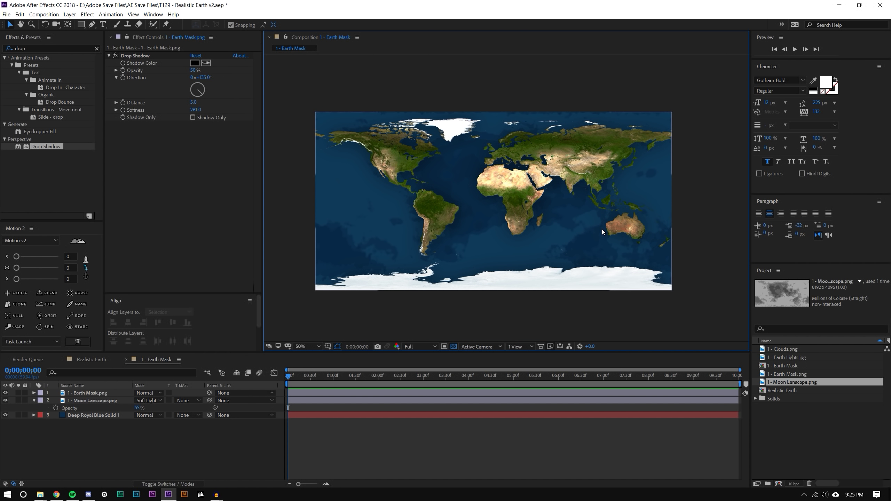
- Rename the current composition as Earth Base in its composition settings
click(44, 15)
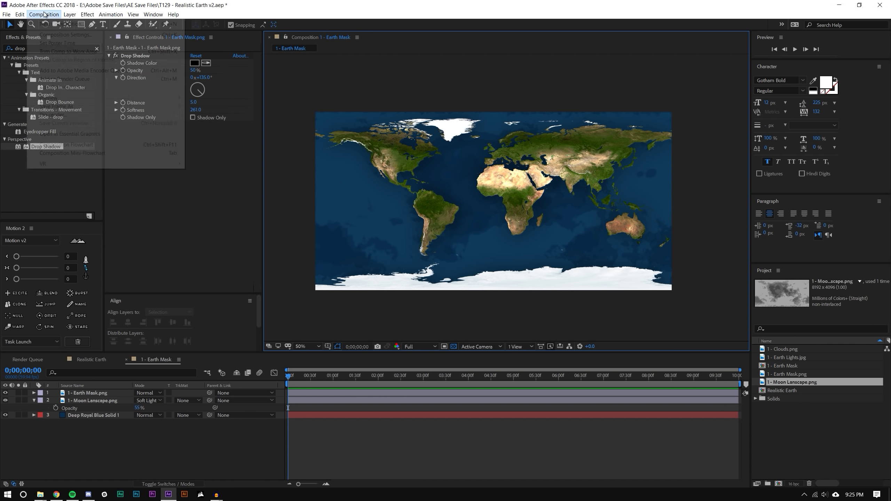
click(45, 35)
text(Ear)
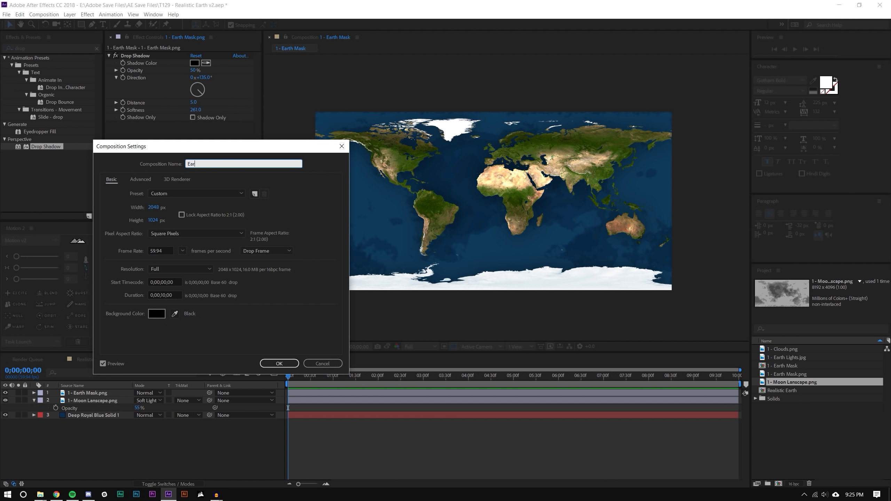
text(th Base)
key(Return)
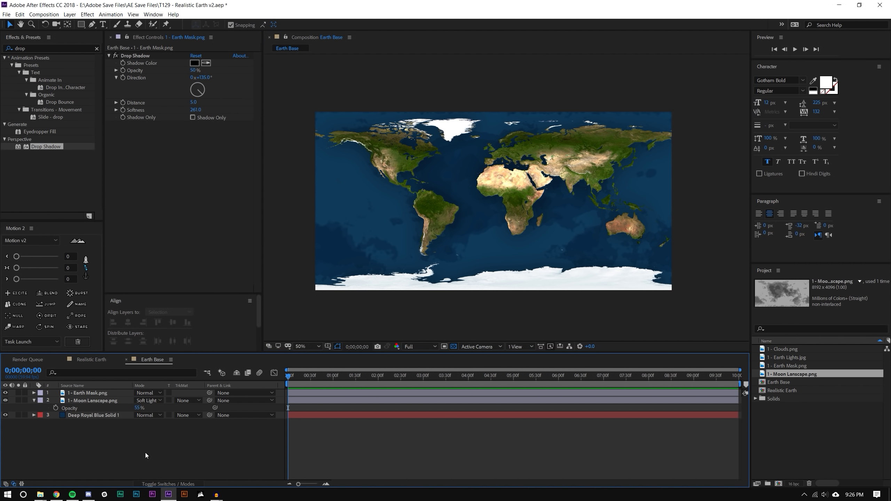
- Duplicate the Earth Base composition in the project and rename the copy as Earth Night
click(827, 424)
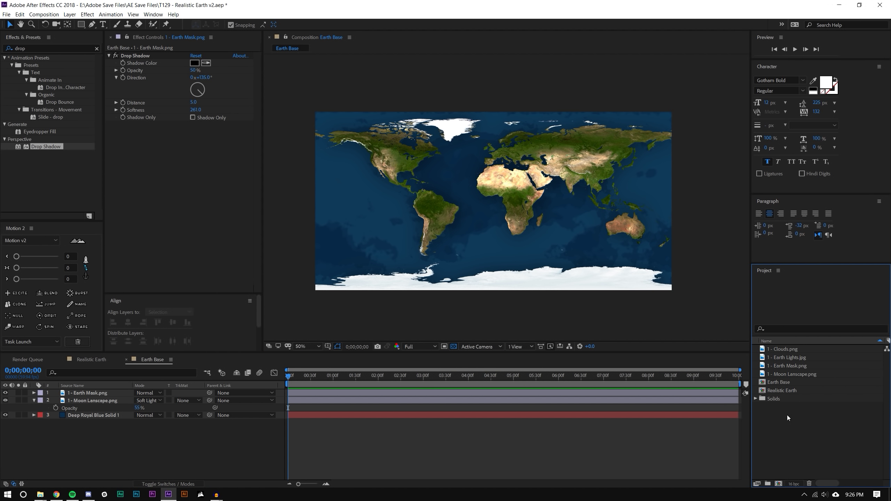
click(786, 382)
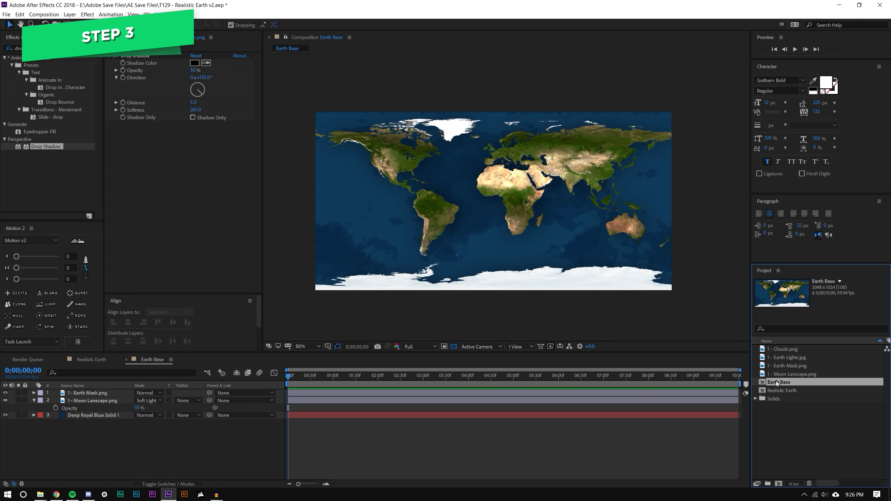
key(ctrl+d)
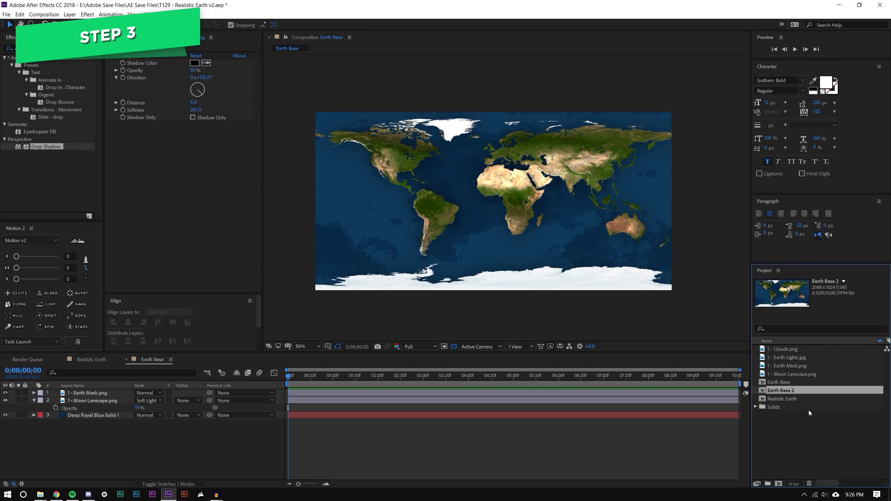
right_click(791, 394)
click(805, 391)
right_click(806, 390)
click(817, 384)
text(Earth Ni)
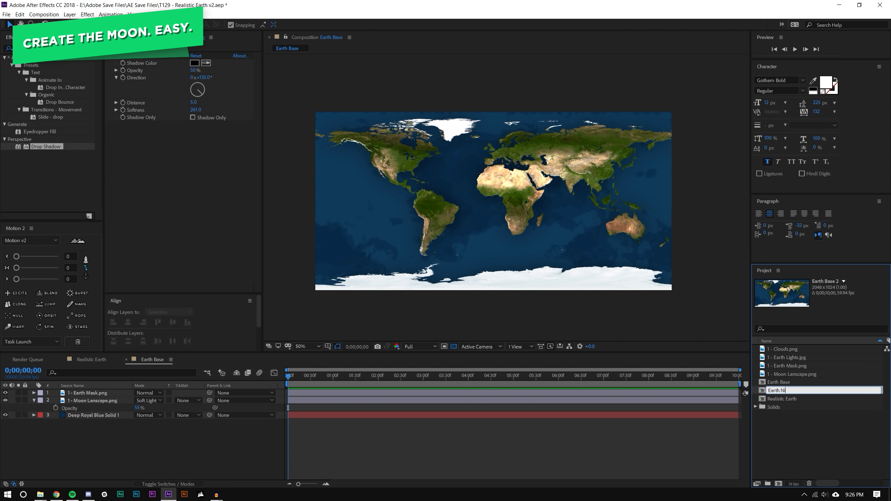
text(ght)
key(Return)
click(789, 423)
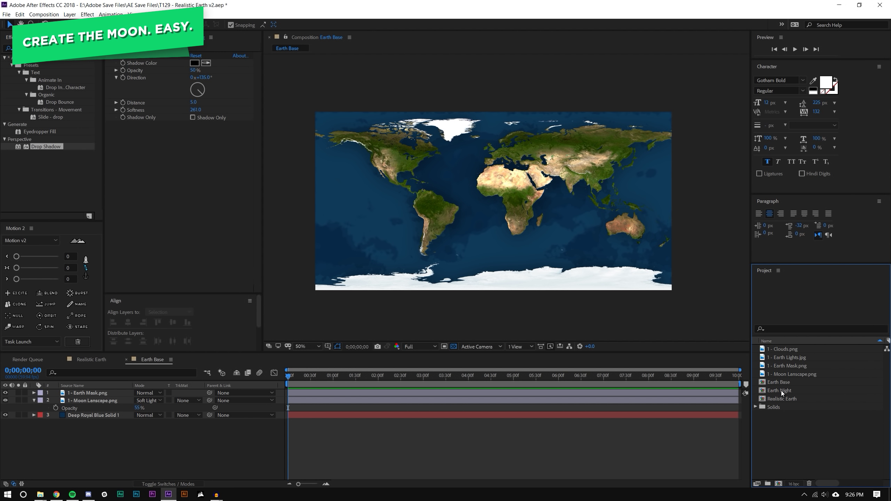
- Create a project folder named Acessory Files and move the Clouds, Earth Lights, Earth Mask and Moon Lanscape images into it
click(767, 484)
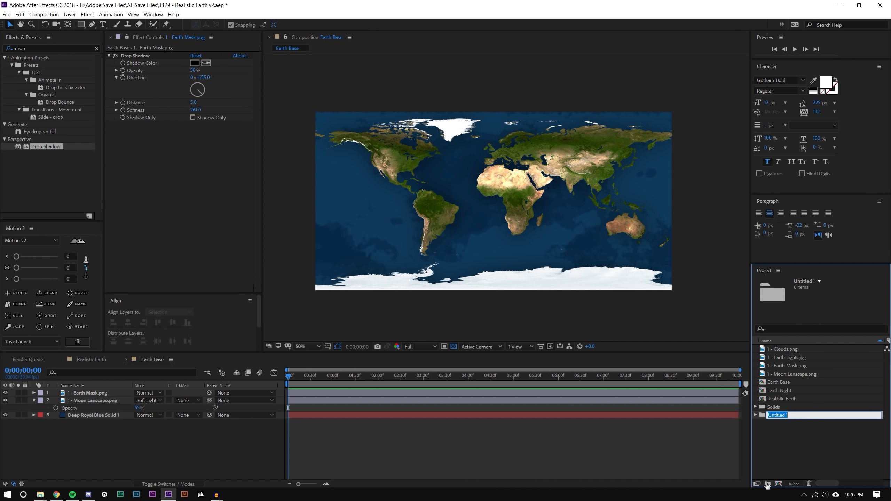
text(Ace)
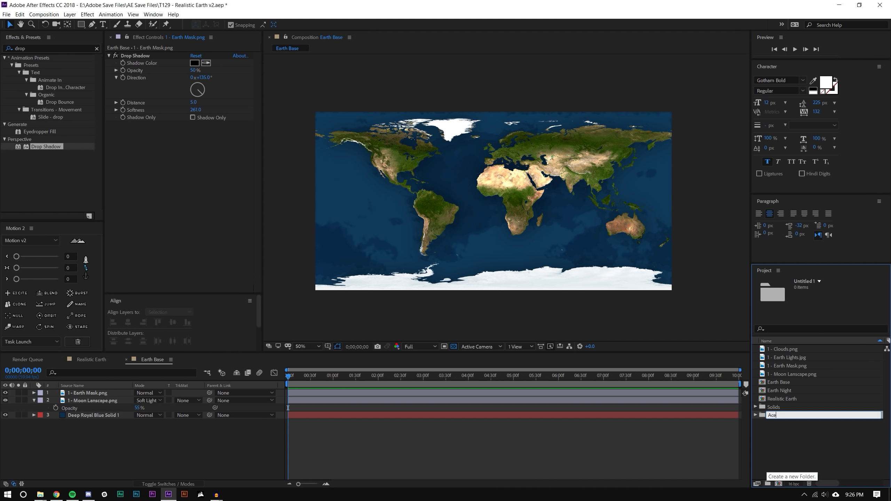
text(ssory Files)
key(Return)
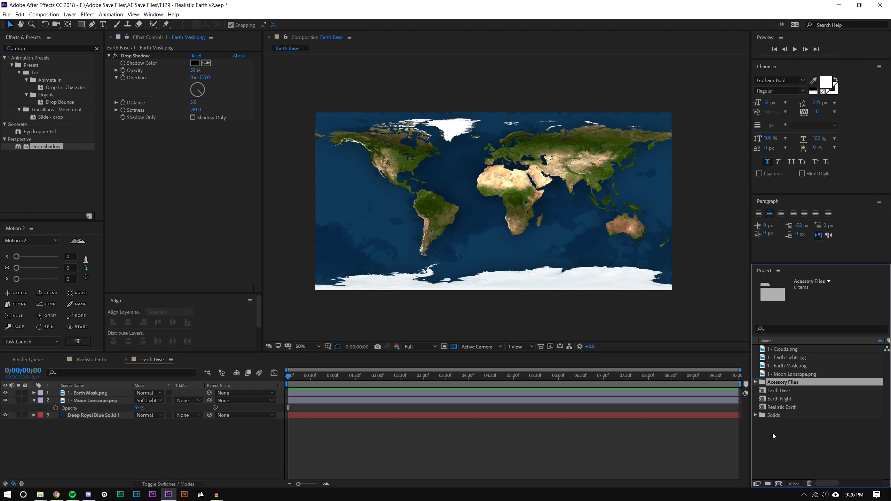
click(777, 408)
click(780, 374)
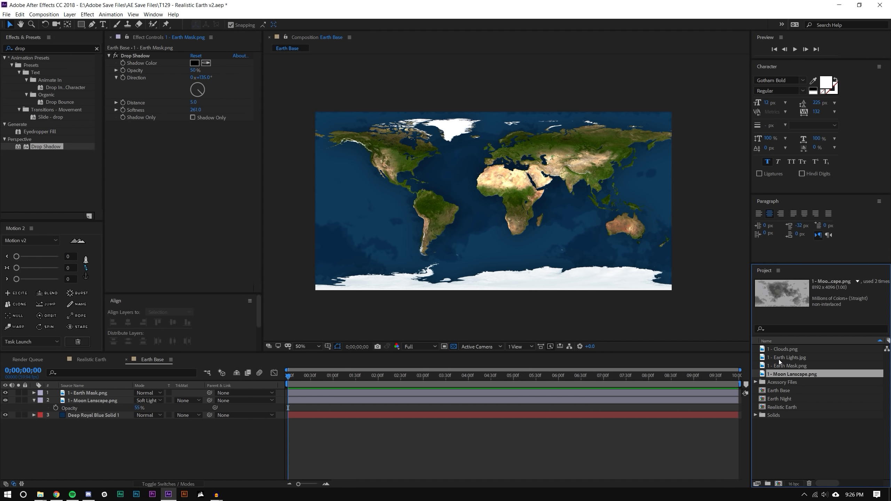
shift+click(776, 349)
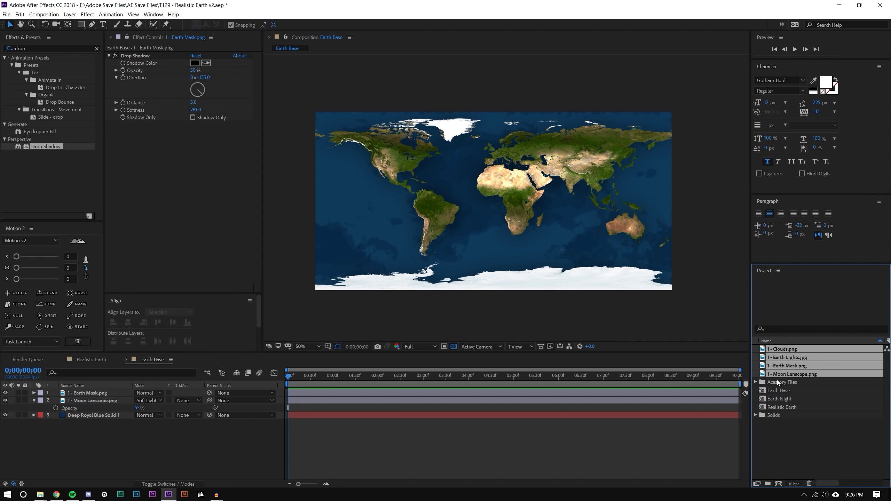
drag(779, 376, 777, 381)
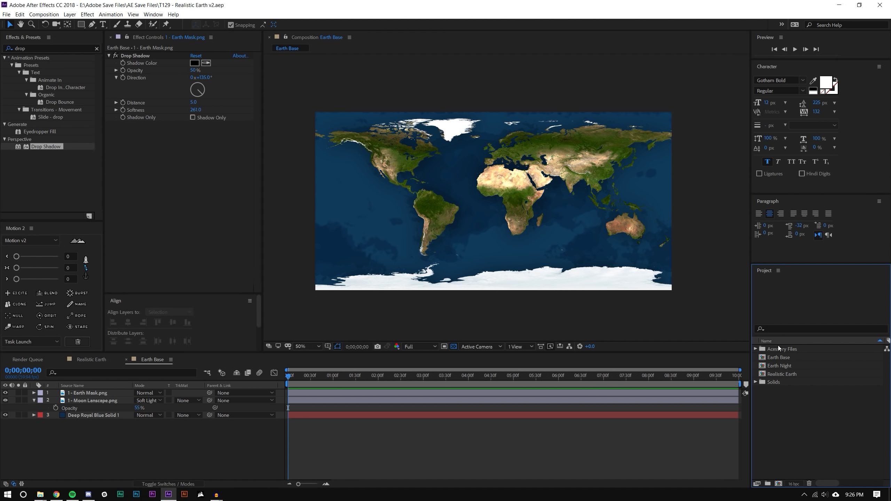
- Open the Earth Night composition and add 1 - Earth Lights.jpg as its topmost layer at 62% opacity
double_click(782, 364)
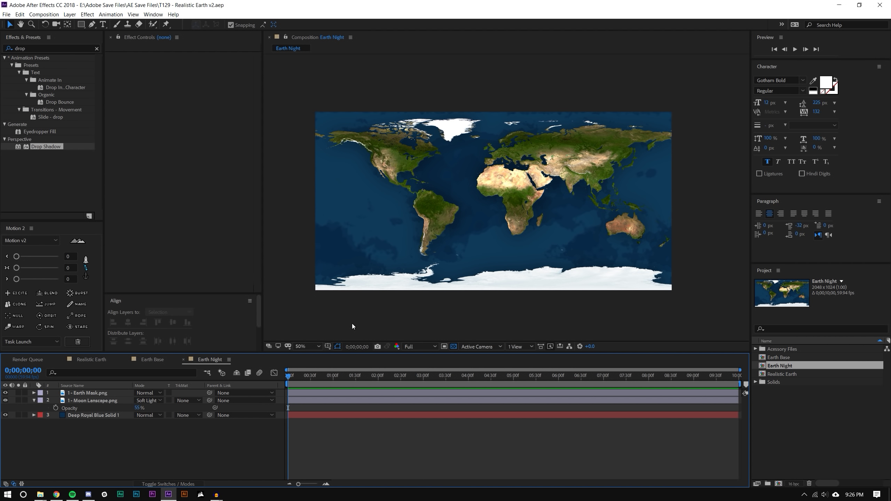
click(755, 349)
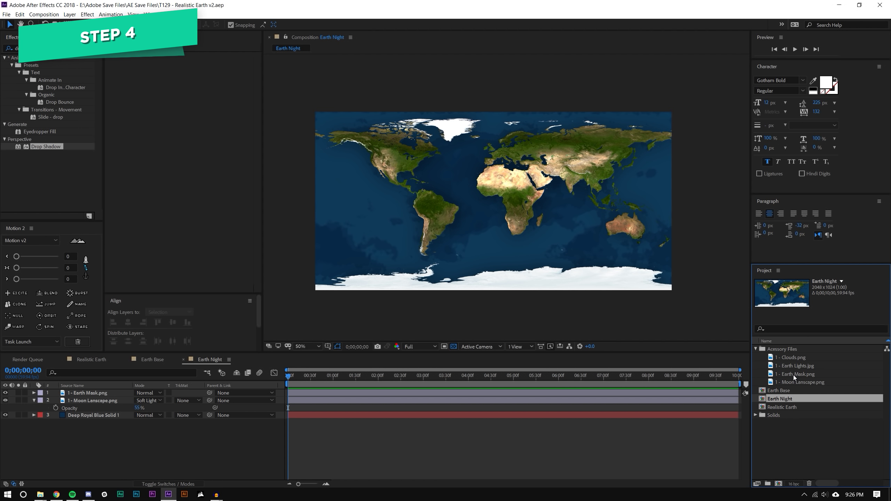
drag(793, 367, 493, 200)
key(t)
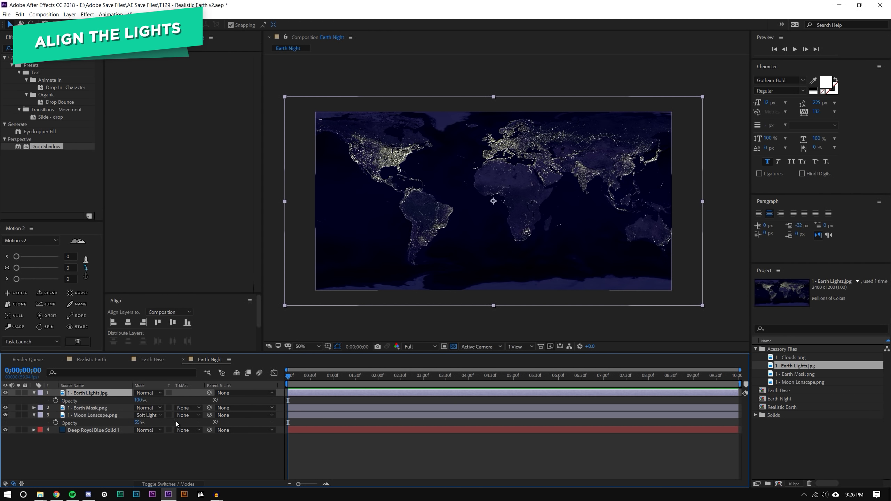
drag(139, 400, 125, 399)
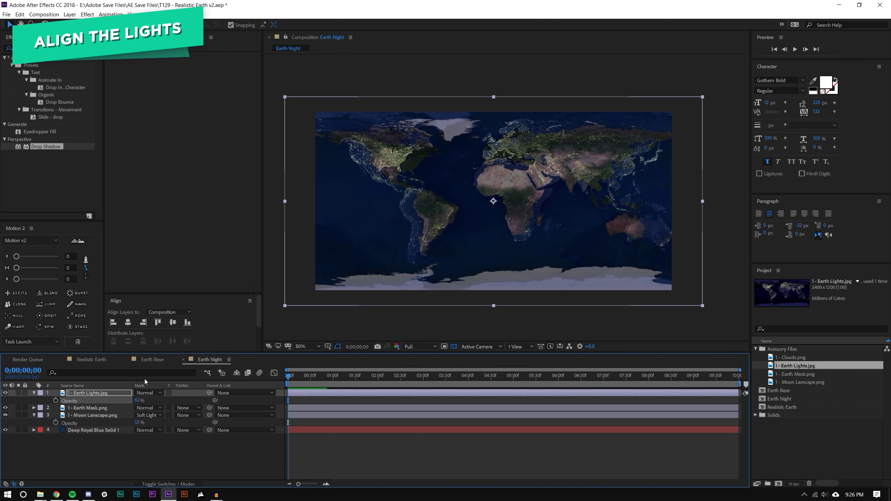
- Move the Earth Lights layer so its city lights along the California coast line up with the map's coastline
scroll(393, 154, up, 1)
drag(404, 164, 587, 205)
scroll(514, 202, up, 1)
drag(515, 202, 697, 275)
drag(581, 224, 651, 246)
scroll(525, 225, up, 1)
drag(526, 221, 423, 167)
scroll(383, 193, up, 1)
scroll(485, 196, down, 2)
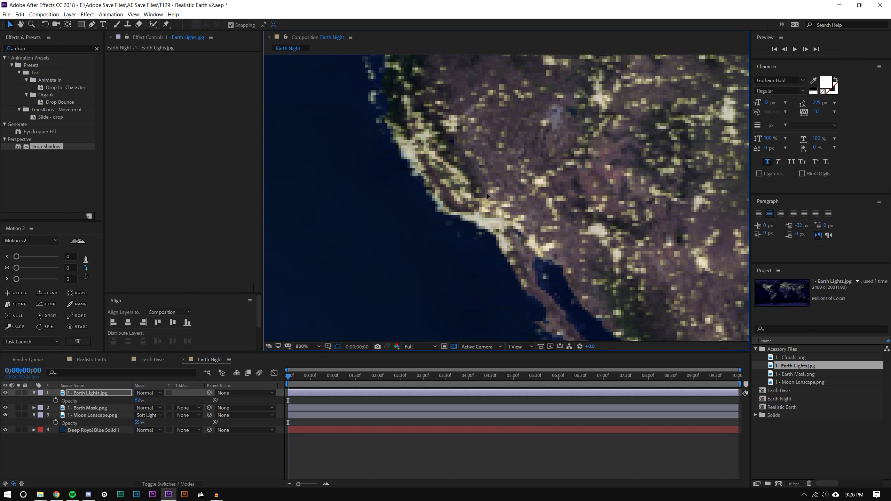
scroll(458, 214, up, 2)
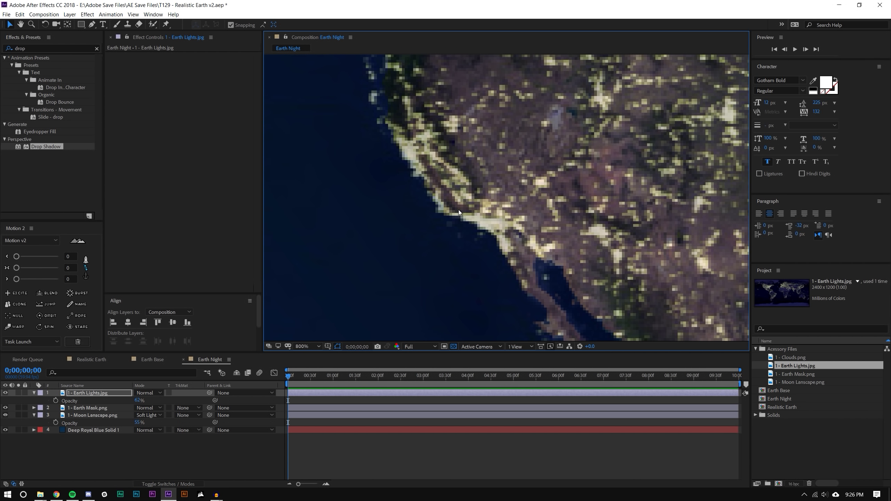
- Move the Earth Lights layer's anchor point onto the aligned California coastline
click(68, 24)
scroll(456, 174, down, 2)
scroll(456, 174, down, 1)
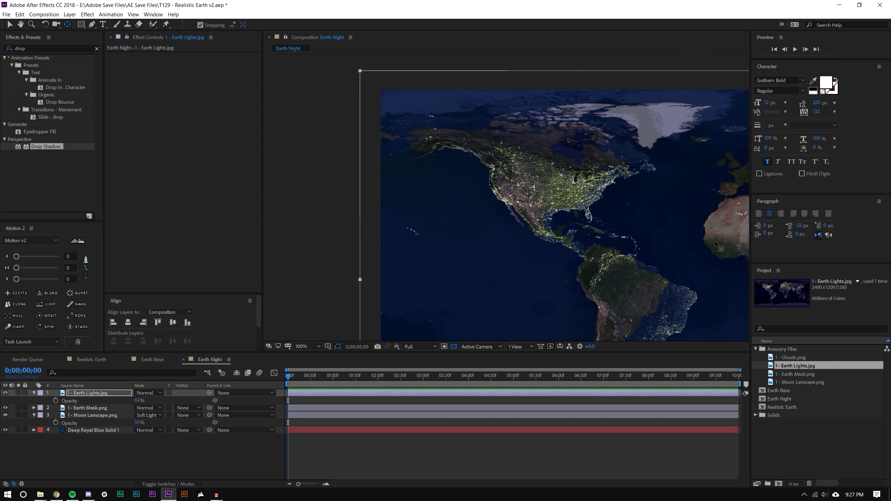
drag(676, 247, 408, 173)
scroll(409, 172, up, 2)
drag(328, 166, 754, 293)
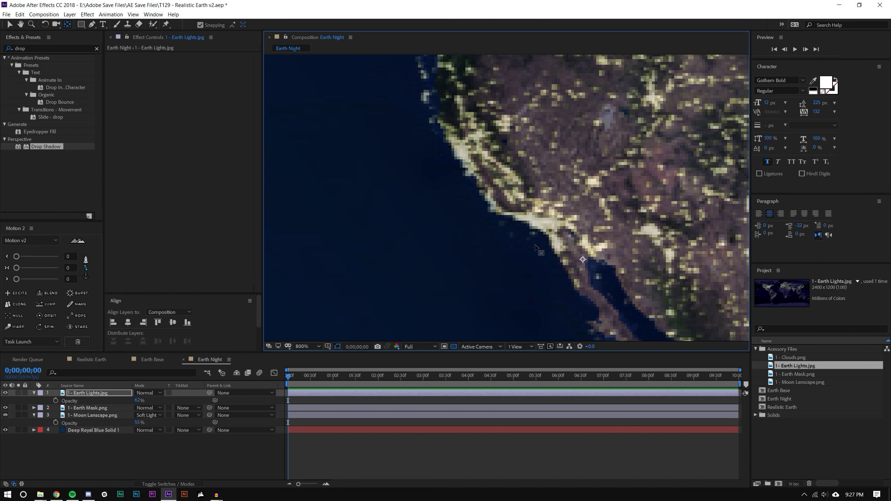
scroll(498, 226, up, 1)
drag(499, 226, 456, 193)
click(10, 25)
- Scale the Earth Lights layer down to about 85.4% so its lights match the continents
scroll(520, 207, down, 1)
scroll(455, 193, down, 2)
key(s)
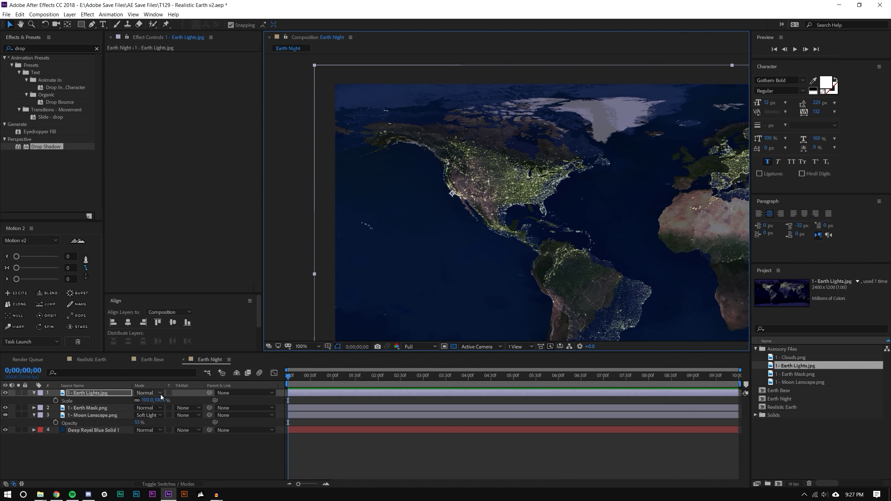
drag(158, 400, 77, 381)
drag(517, 253, 177, 220)
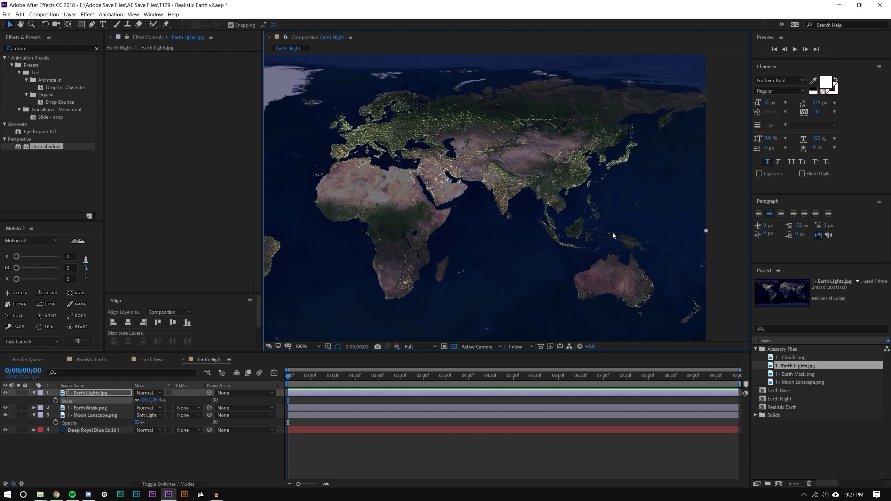
- Check the alignment of the Earth Lights city lights with the coastlines across the whole map
drag(606, 232, 591, 236)
scroll(591, 235, up, 2)
scroll(596, 197, down, 2)
scroll(521, 224, up, 2)
scroll(481, 233, up, 2)
scroll(477, 236, down, 6)
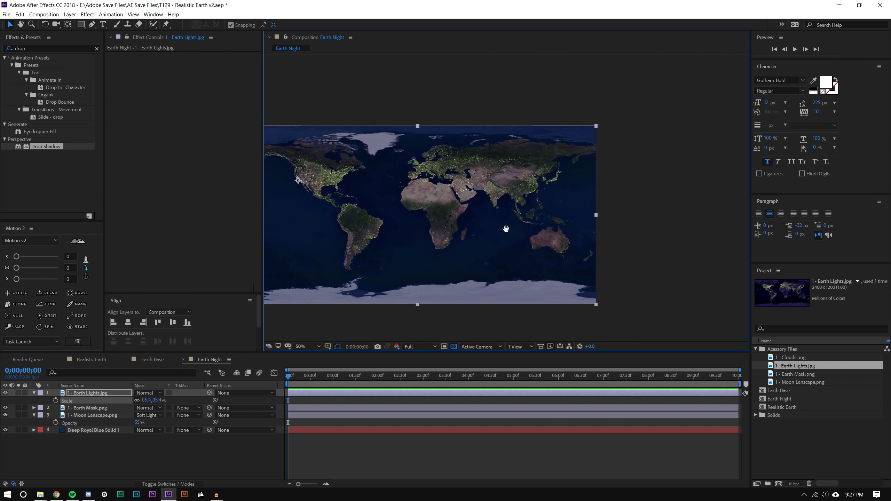
key(period)
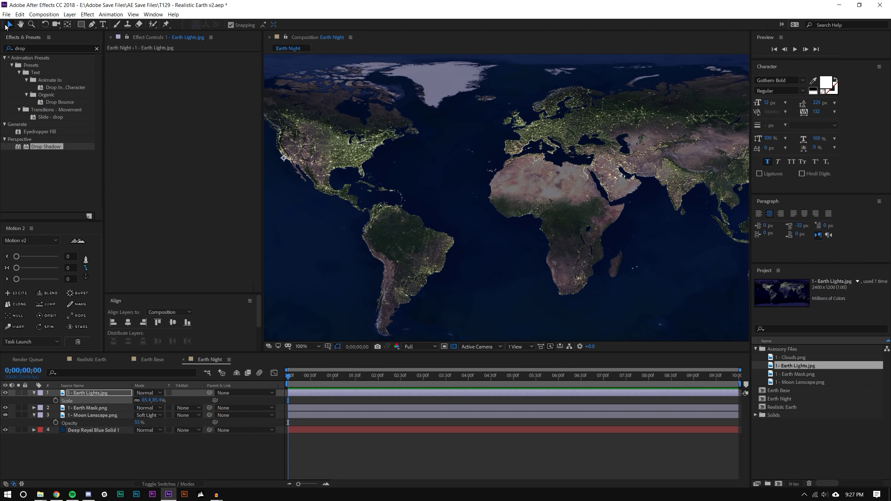
- Set the Earth Lights layer's opacity to 100%
click(120, 469)
click(107, 393)
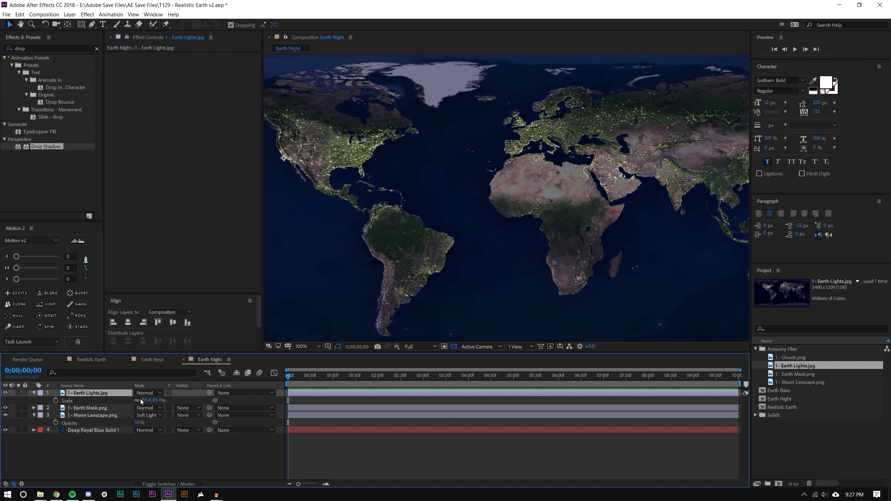
key(t)
drag(138, 401, 346, 415)
click(231, 462)
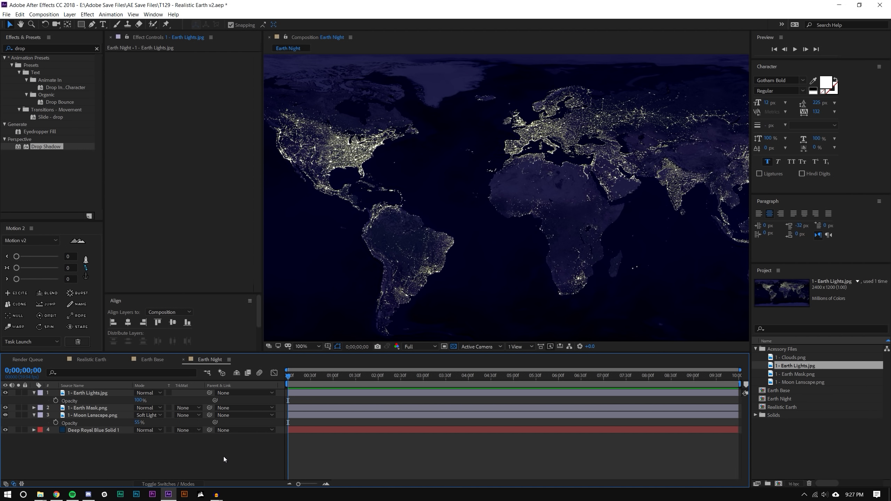
- Delete the Earth Mask, Moon Lanscape and Deep Royal Blue Solid 1 layers from the Earth Night composition
click(109, 409)
shift+click(97, 431)
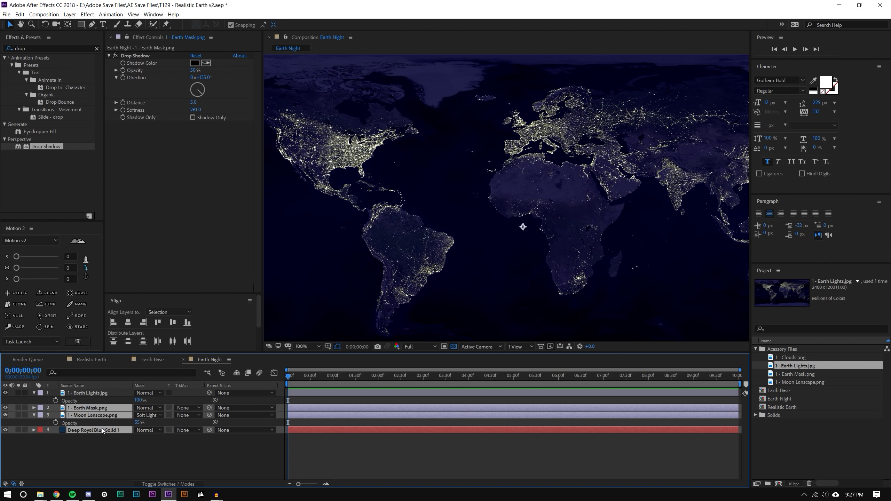
key(Delete)
- Find the Brightness & Contrast effect and apply it to the Earth Lights layer
scroll(487, 214, down, 2)
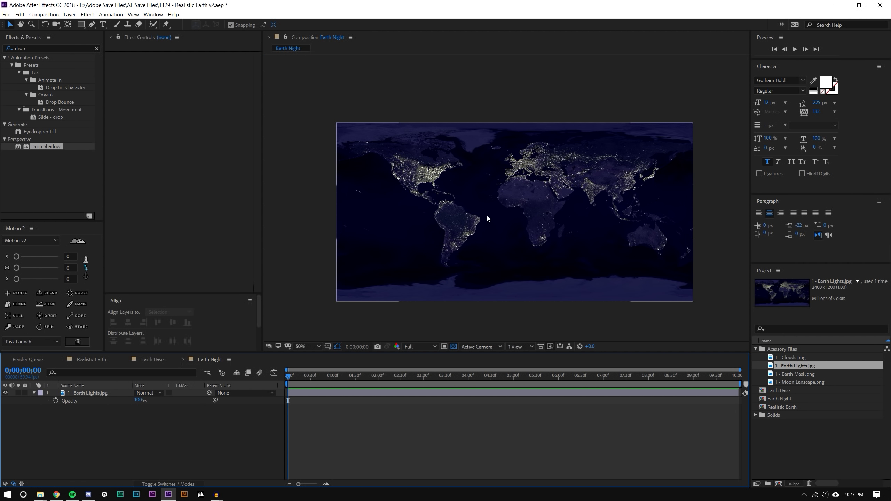
scroll(497, 245, up, 6)
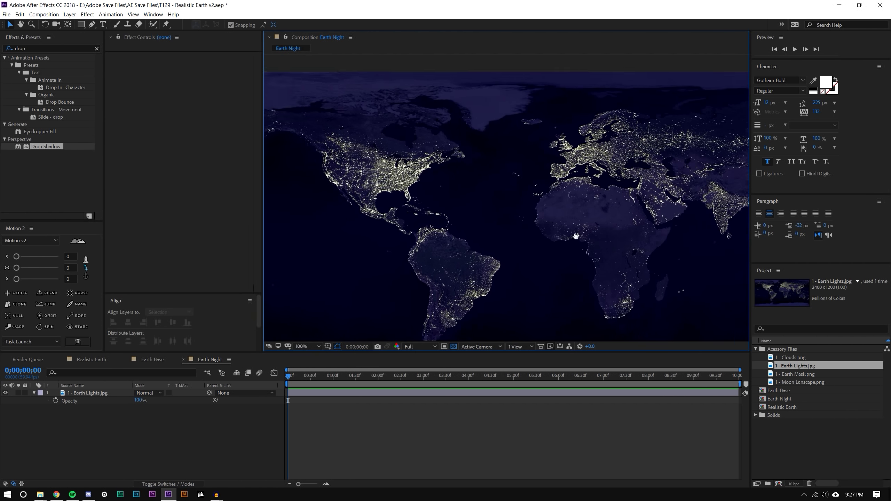
scroll(440, 166, up, 1)
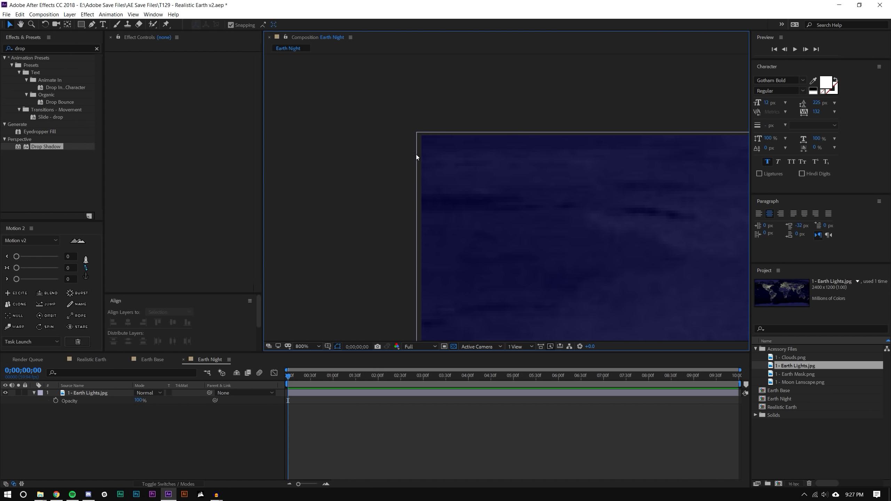
scroll(465, 192, down, 8)
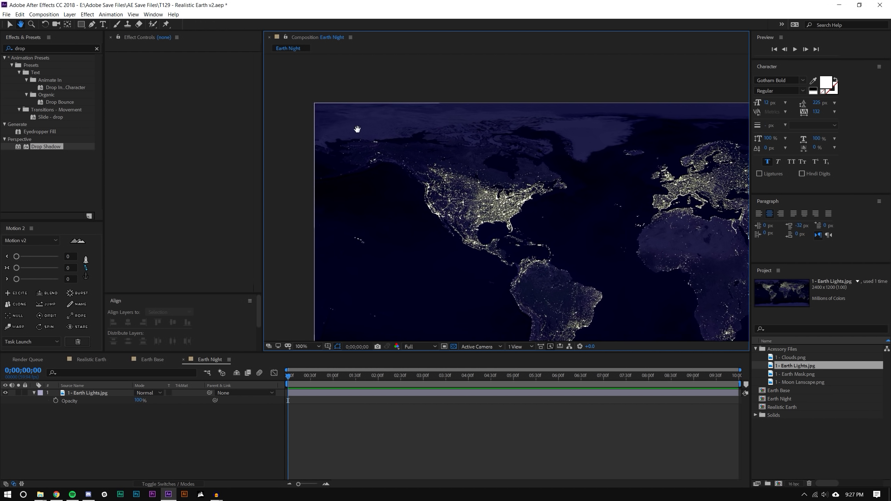
click(173, 455)
drag(550, 192, 532, 188)
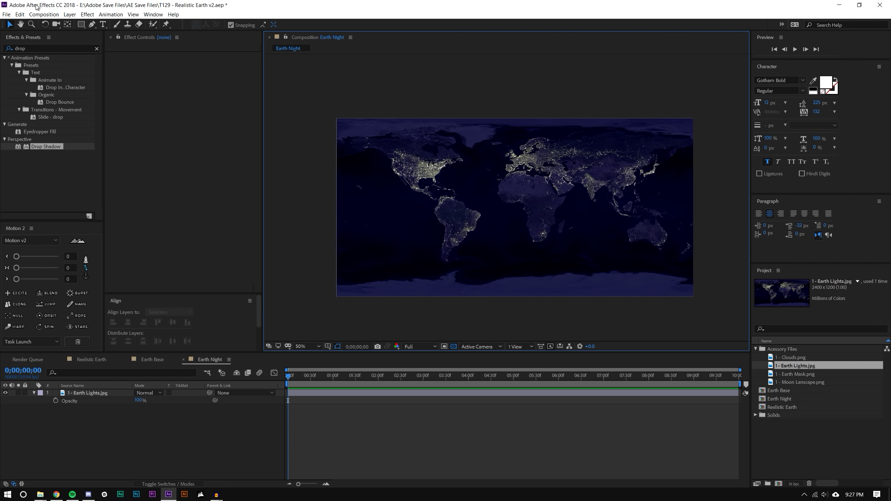
click(37, 48)
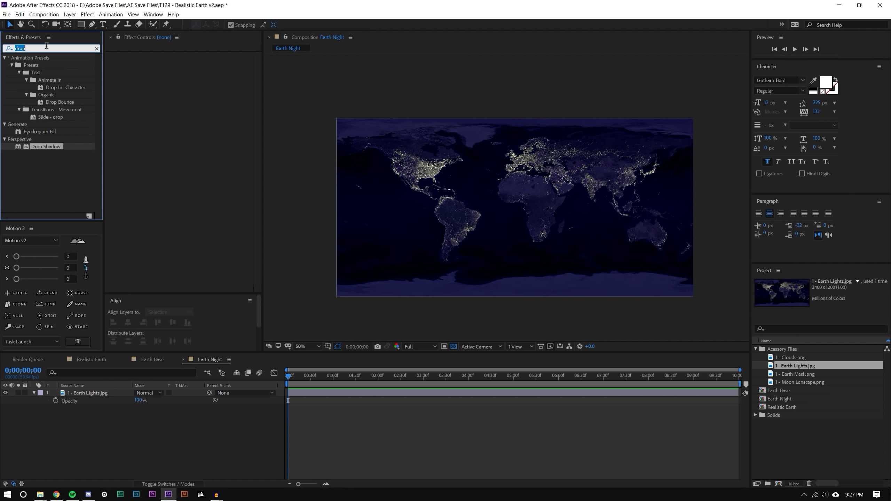
text(bright)
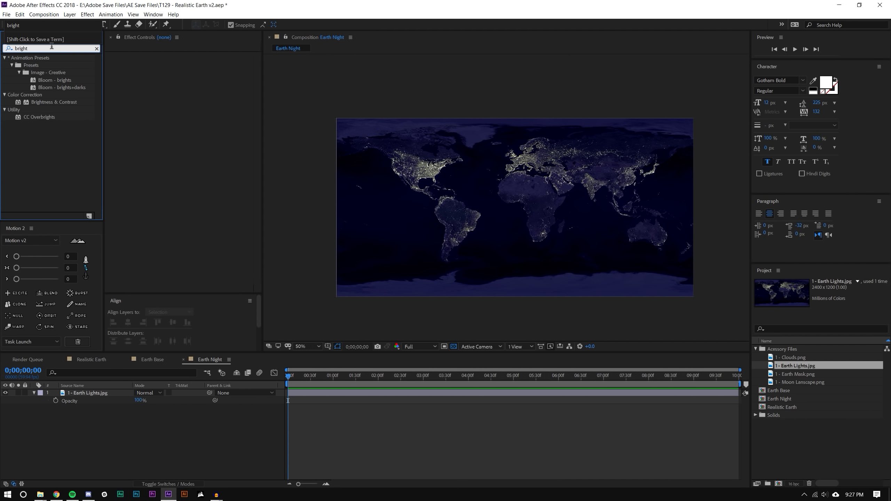
drag(56, 105, 421, 174)
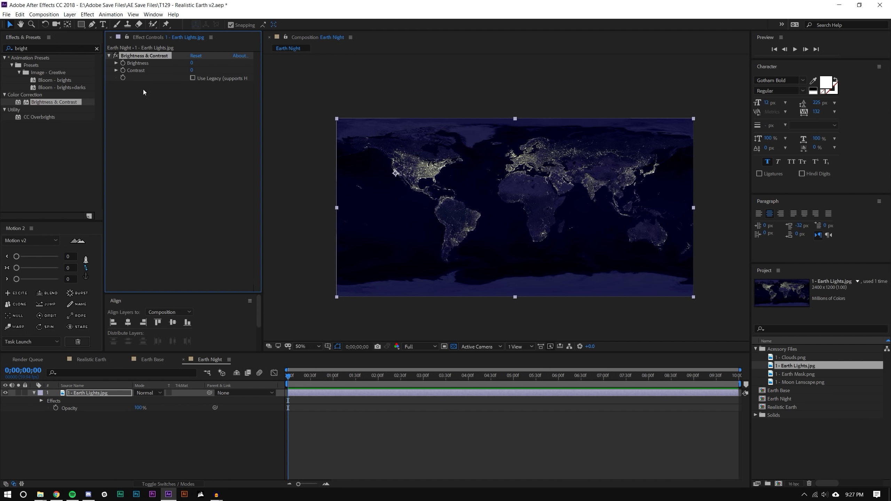
- Find the Black & White effect and apply it to the Earth Lights layer
click(32, 48)
text(black and)
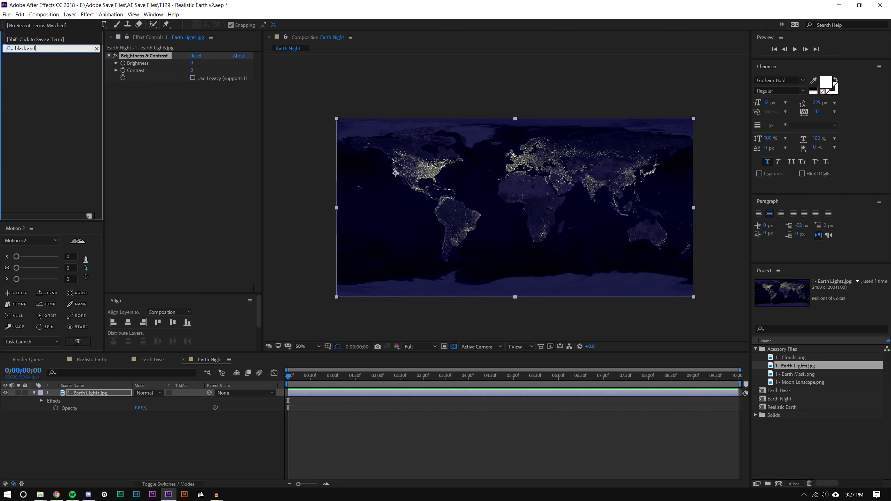
key(BackSpace)
key(BackSpace)
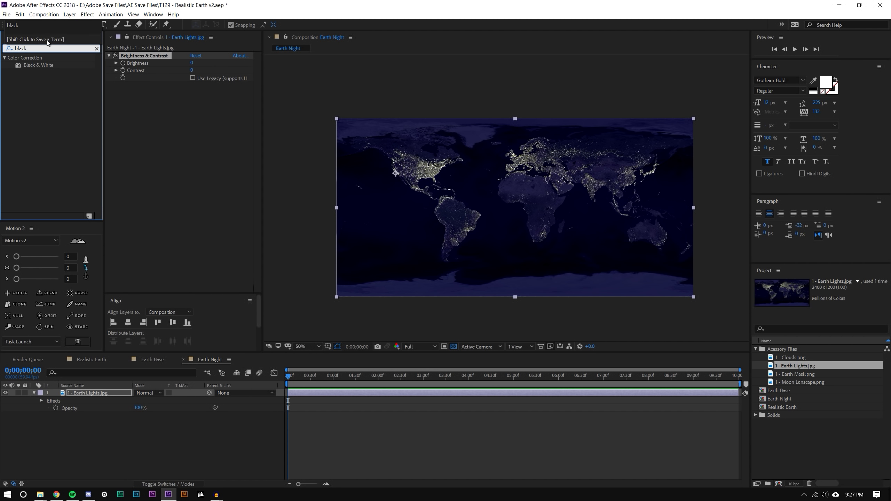
drag(38, 65, 306, 148)
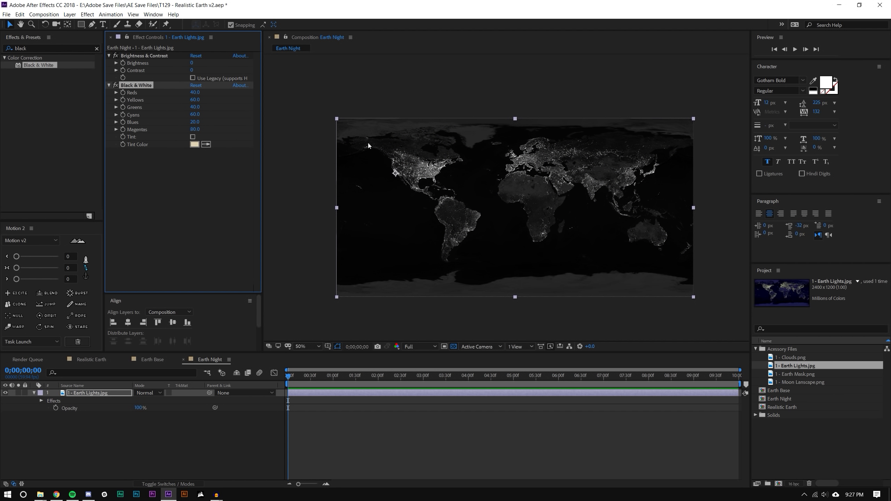
- Set the Earth Lights layer's Brightness to 150 and Contrast to 100
drag(192, 63, 299, 68)
drag(178, 71, 1, 97)
drag(195, 71, 423, 71)
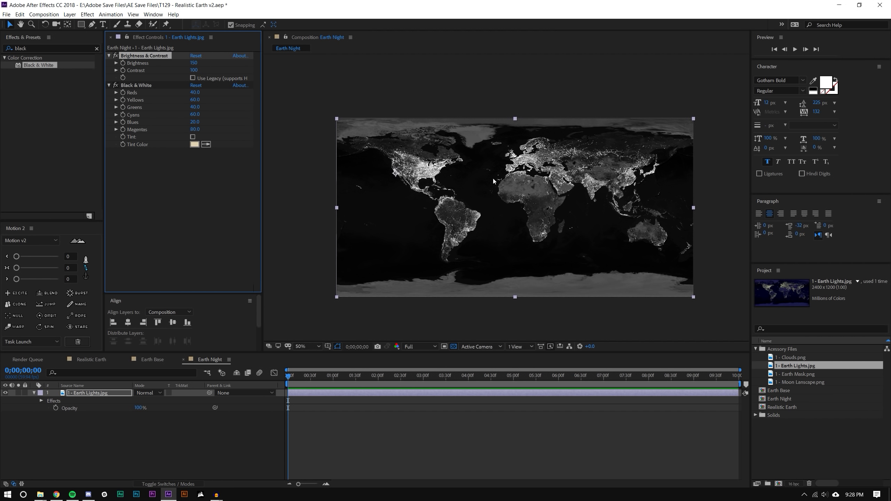
scroll(542, 182, up, 1)
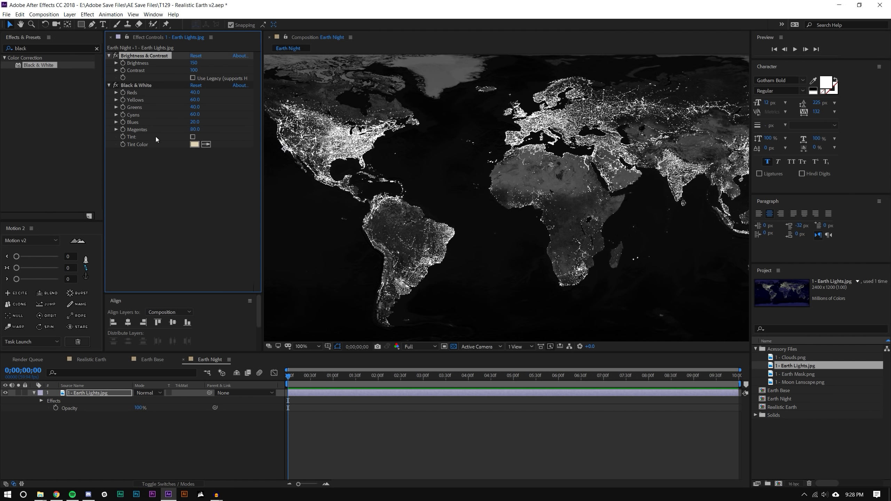
key(comma)
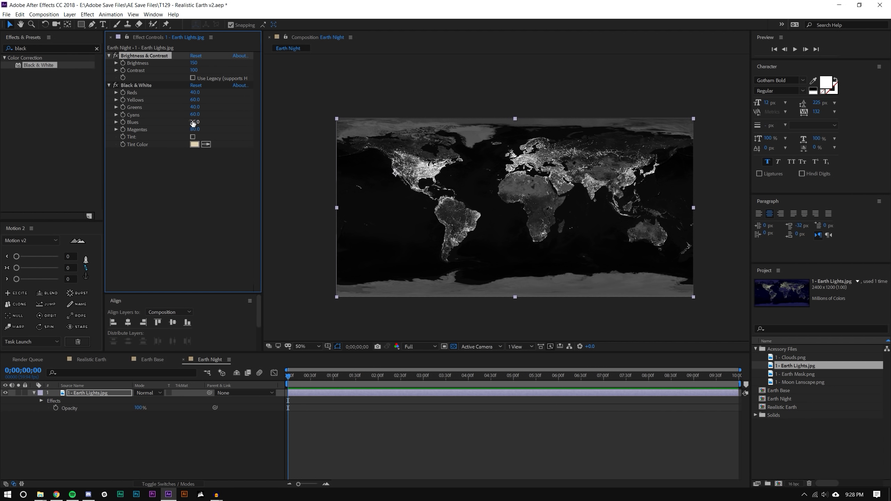
- Set Cyans to -200 and Blues to about -28.3 in the Black & White effect to darken the land and ocean
drag(194, 115, 112, 122)
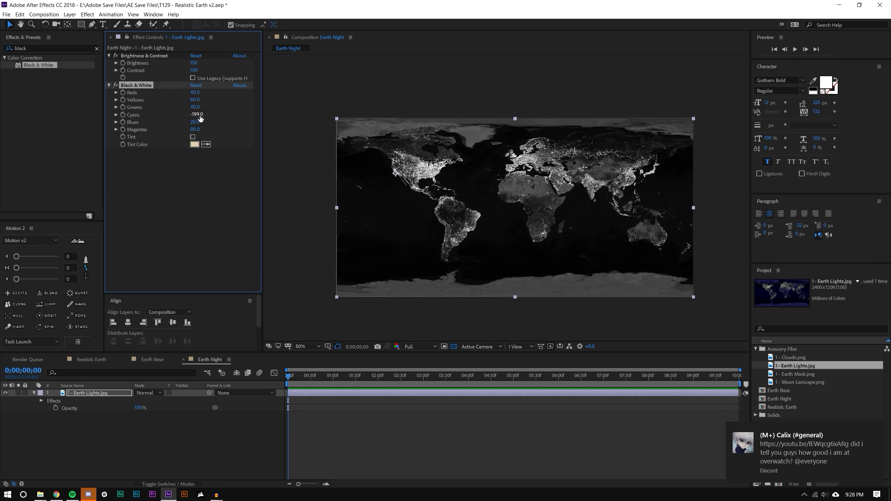
drag(200, 119, 54, 121)
drag(194, 122, 134, 134)
key(period)
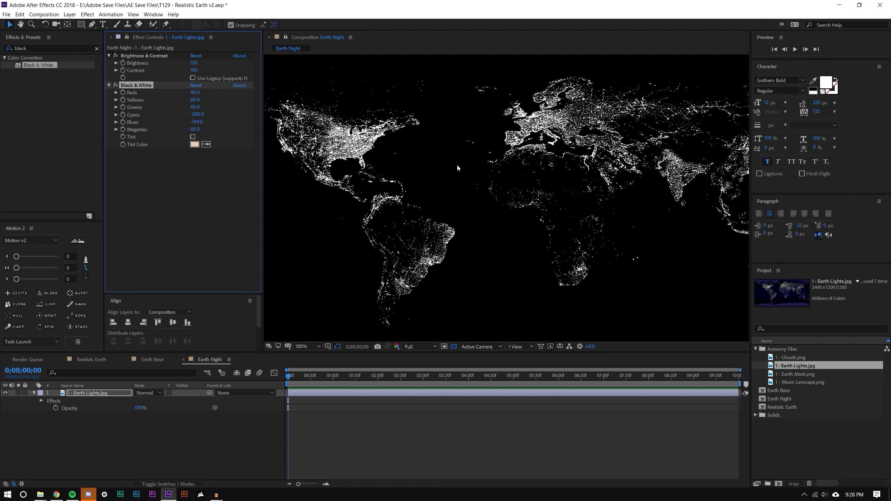
drag(196, 122, 239, 122)
- Reduce Brightness to 51 and Contrast to -2, and set the Black & White effect's Blues to about -54.3
drag(464, 171, 518, 242)
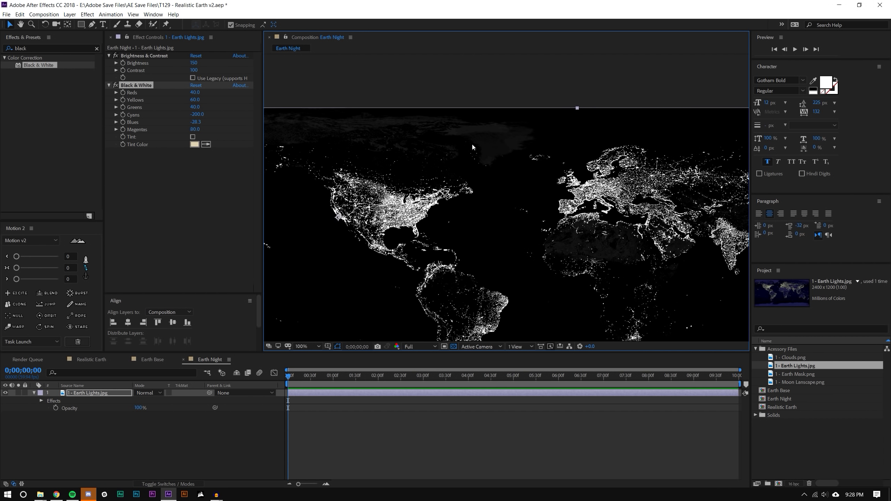
scroll(392, 145, down, 1)
drag(475, 167, 386, 112)
drag(418, 193, 476, 193)
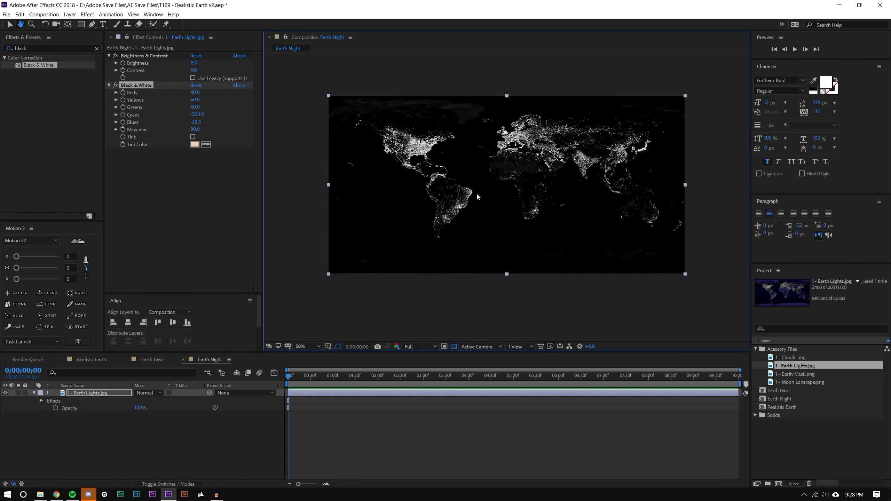
scroll(581, 150, up, 2)
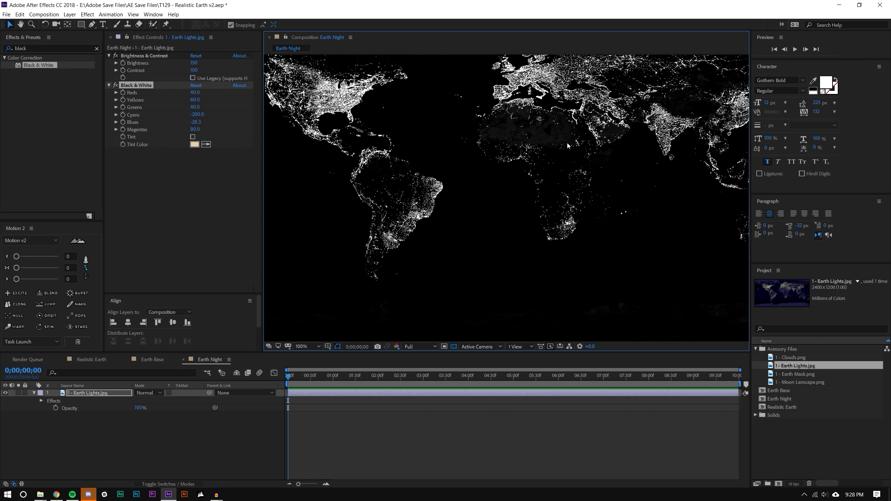
scroll(592, 190, down, 2)
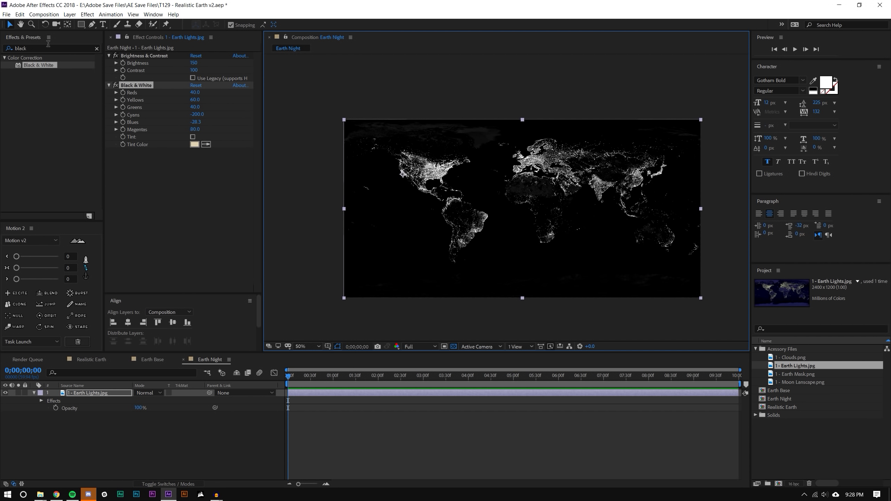
drag(193, 64, 168, 67)
scroll(501, 189, up, 2)
drag(498, 187, 332, 203)
key(v)
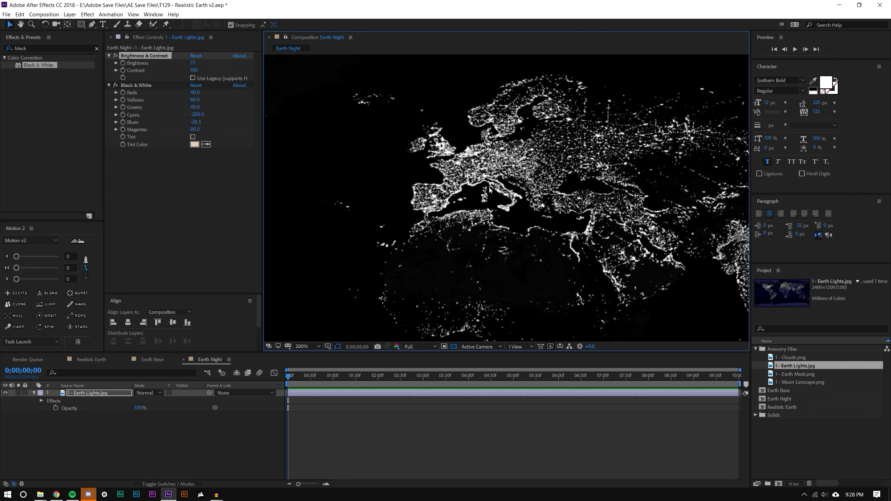
drag(194, 70, 143, 64)
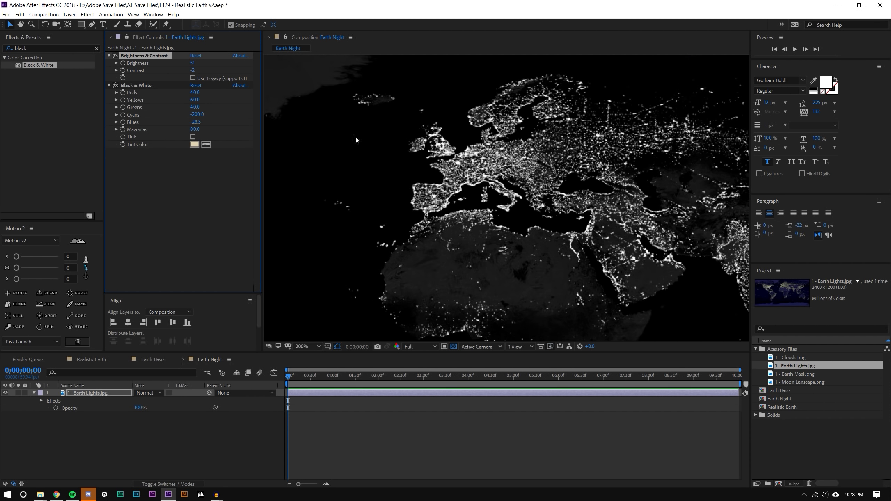
scroll(447, 190, down, 4)
drag(195, 122, 184, 121)
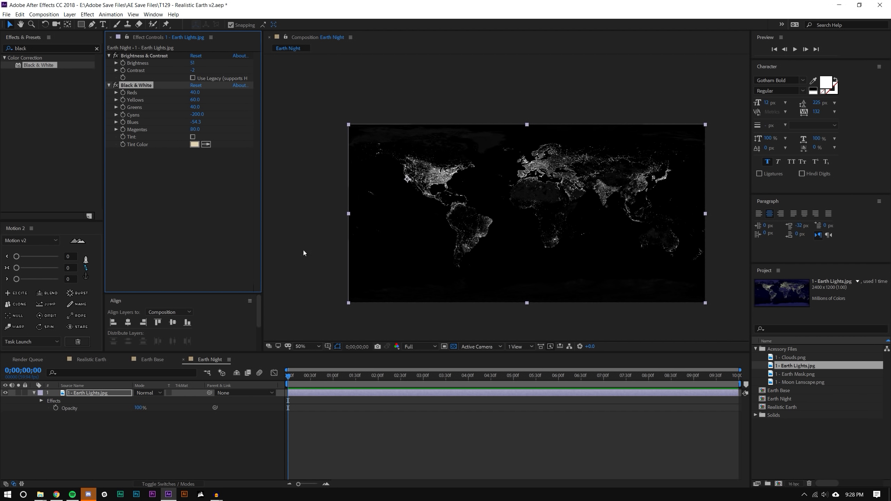
- Find the Glow effect and apply it to the Earth Lights layer
click(30, 49)
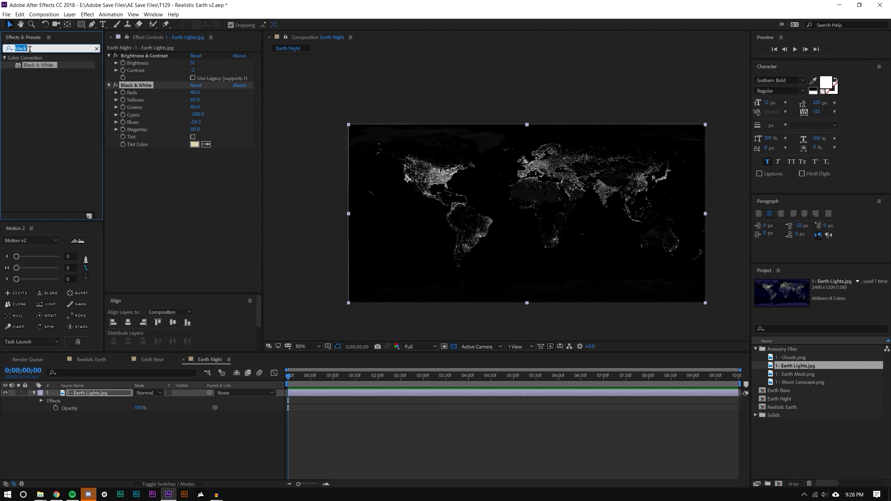
text(glow)
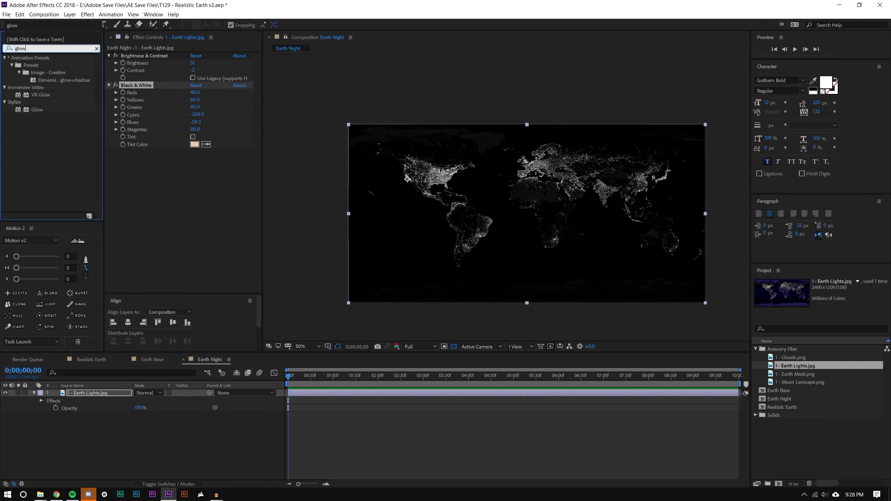
drag(41, 113, 109, 396)
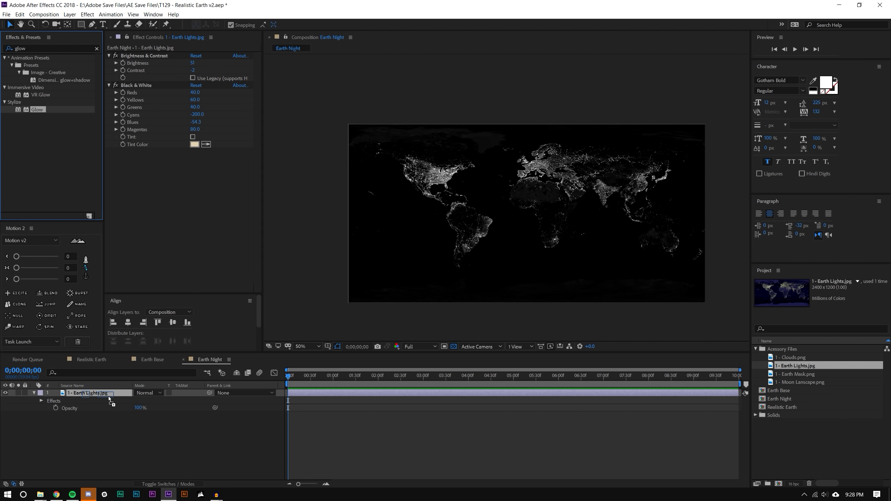
- Set the Glow Radius of the Earth Lights layer's Glow effect to 22
scroll(516, 193, up, 2)
scroll(529, 154, up, 1)
drag(509, 168, 396, 237)
drag(417, 198, 616, 179)
scroll(703, 225, down, 1)
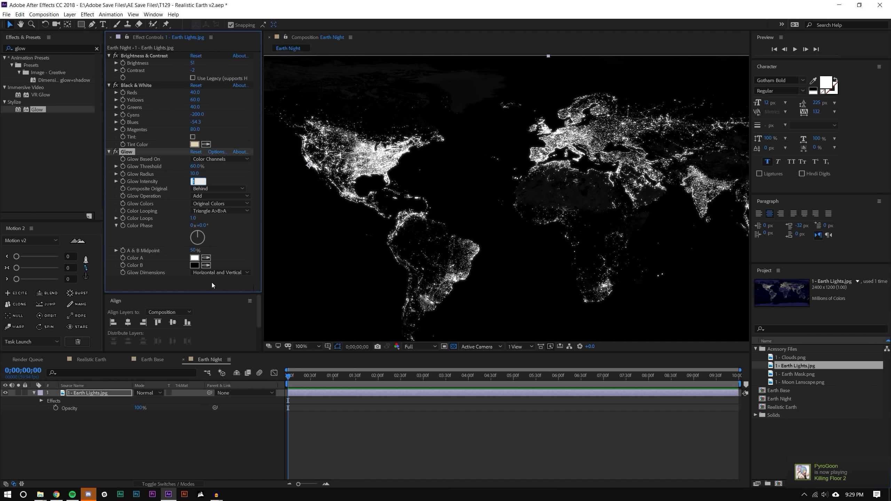
drag(193, 173, 270, 183)
scroll(482, 158, down, 1)
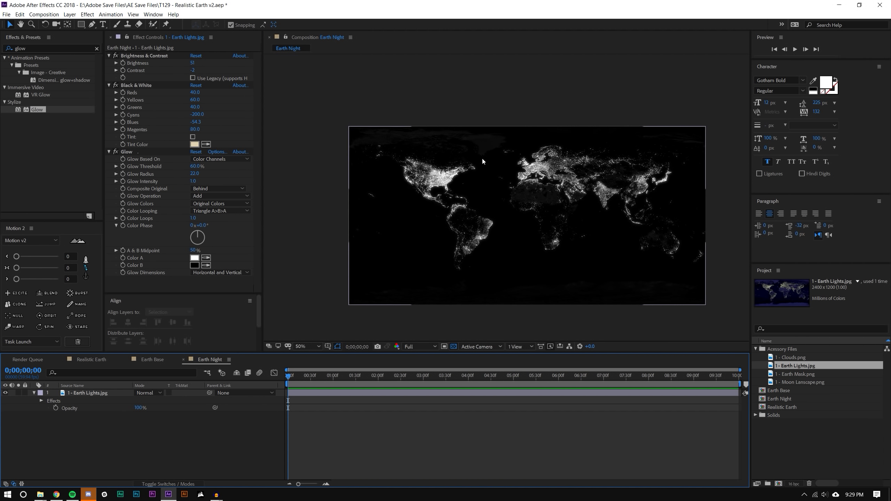
scroll(481, 157, up, 1)
scroll(484, 133, down, 2)
click(146, 361)
click(210, 360)
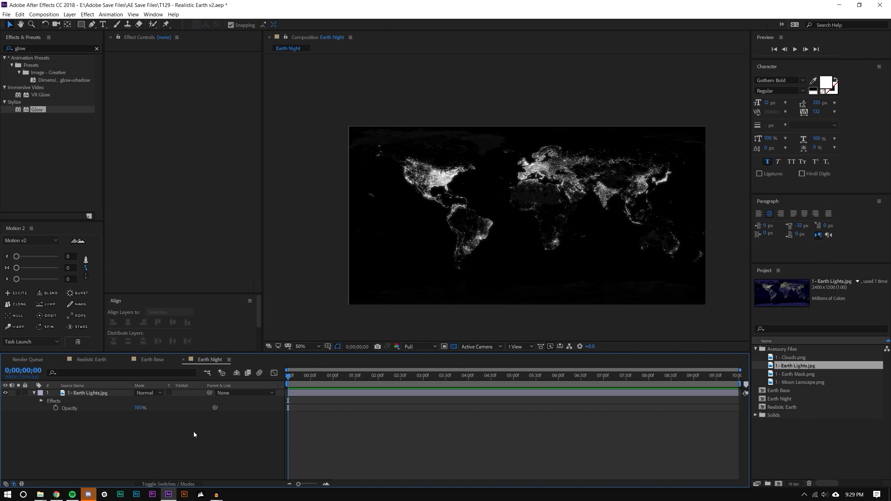
click(788, 417)
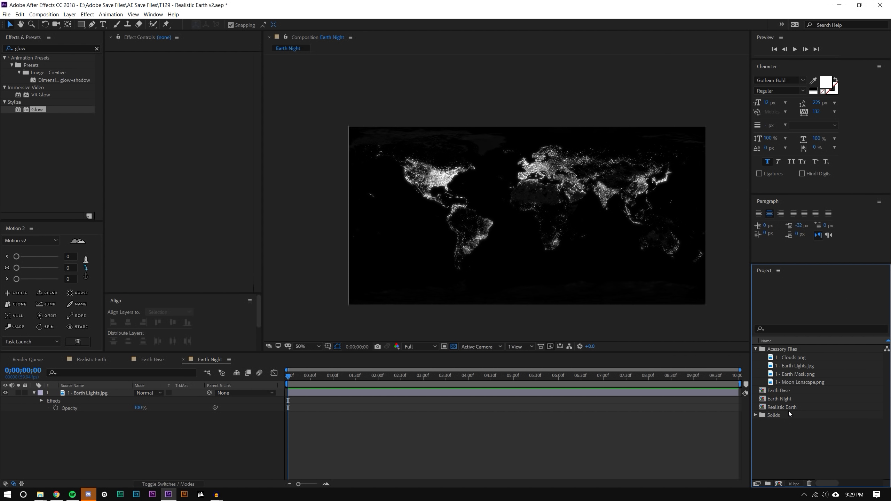
- Create a new composition from 1 - Clouds.png and check the image against the transparency grid
drag(801, 358, 779, 486)
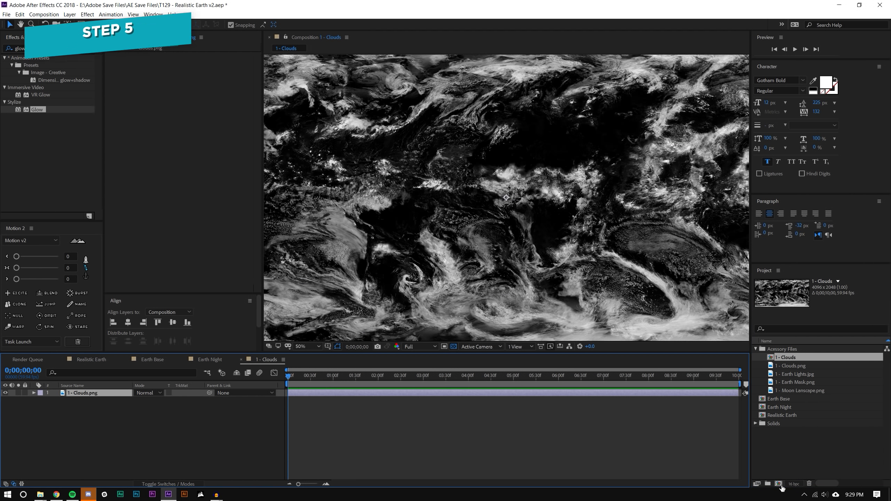
scroll(505, 204, down, 4)
scroll(501, 204, up, 2)
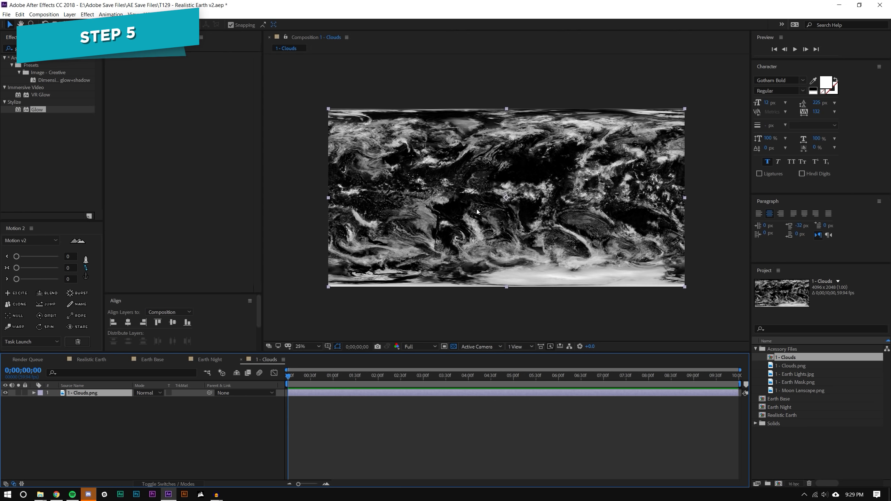
click(453, 347)
click(453, 347)
scroll(498, 214, up, 2)
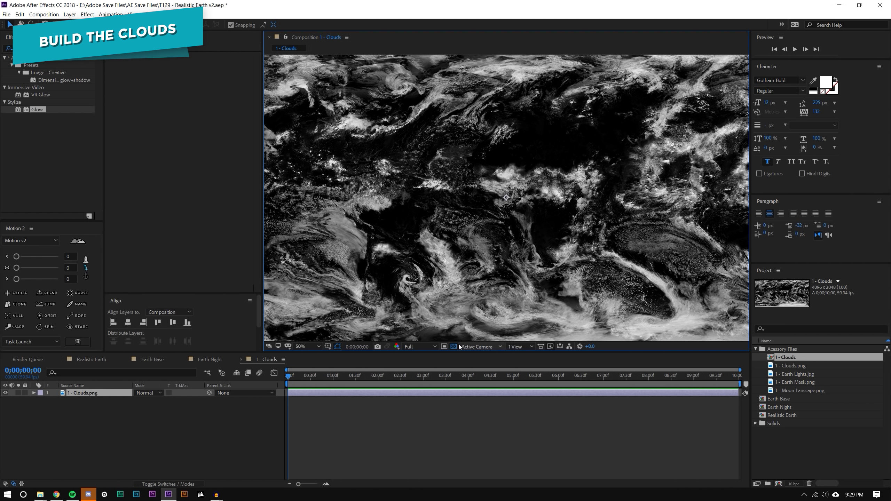
scroll(519, 295, down, 2)
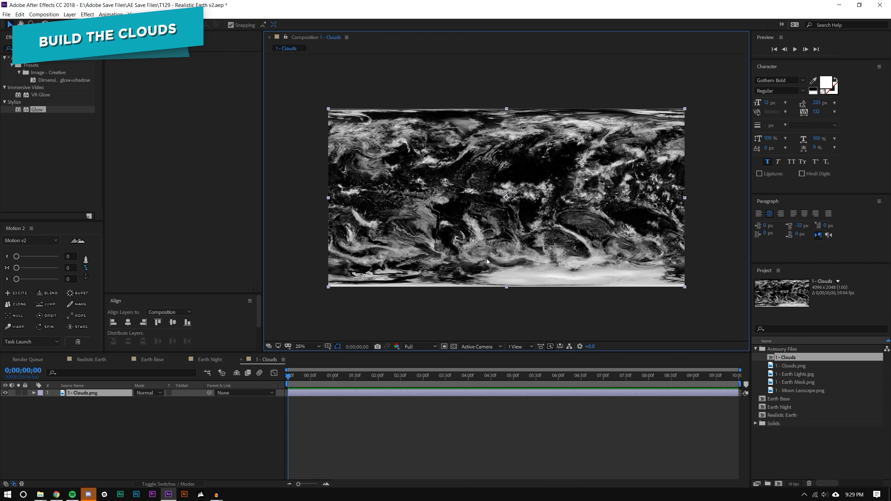
- Add a white (FFFFFF) solid layer and place it beneath the 1 - Clouds.png layer
click(69, 14)
mouse_move(105, 24)
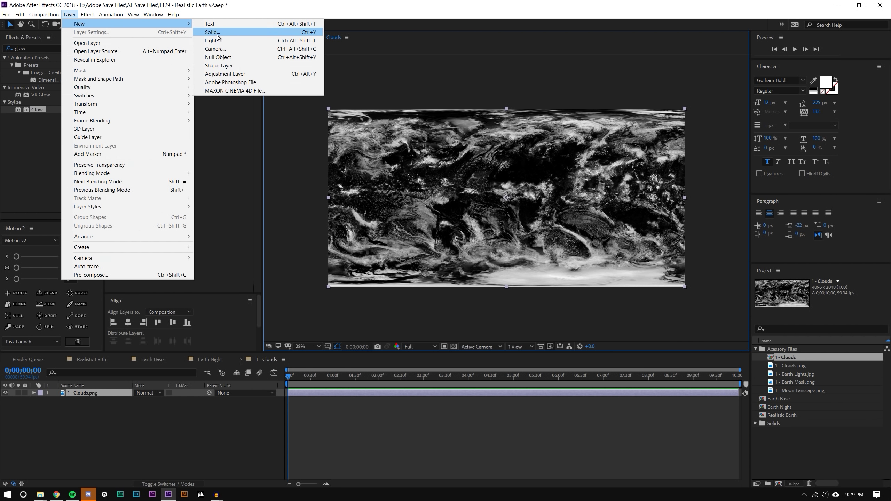
click(217, 35)
click(438, 301)
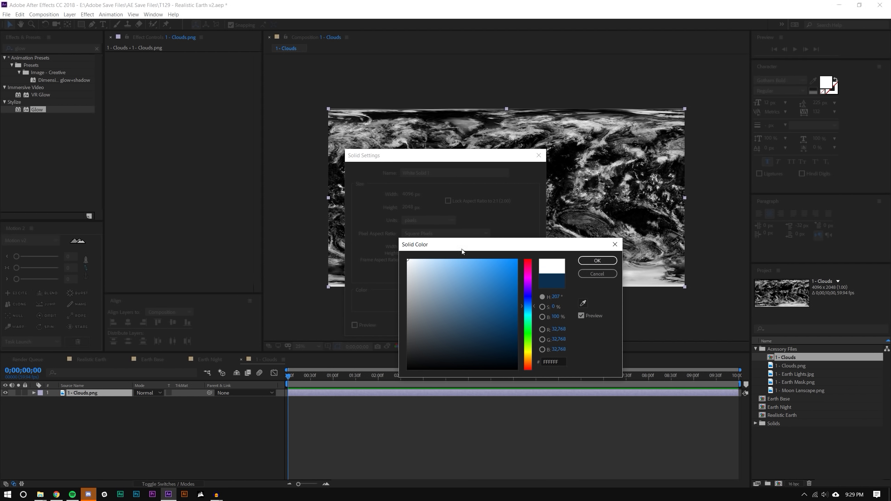
click(598, 261)
click(482, 325)
drag(98, 401, 99, 418)
click(99, 418)
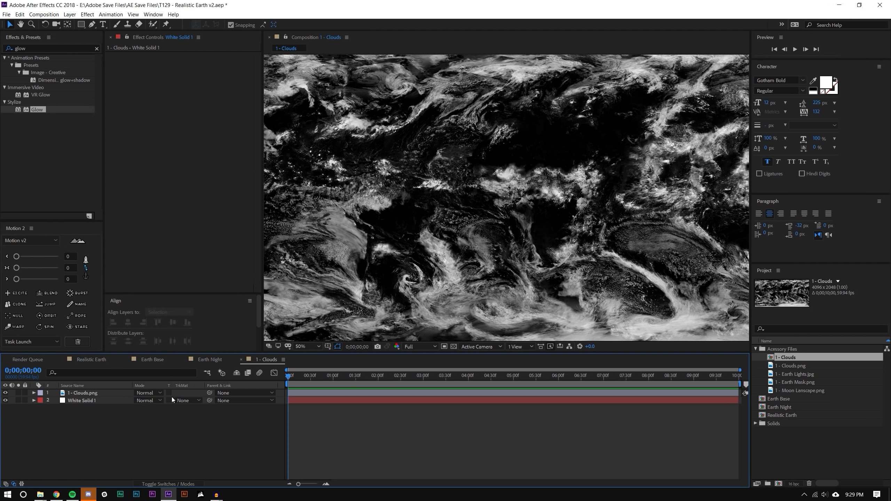
- Set the white solid's track matte to Luma Matte "1 - Clouds.png" and check the result against the transparency grid
click(183, 401)
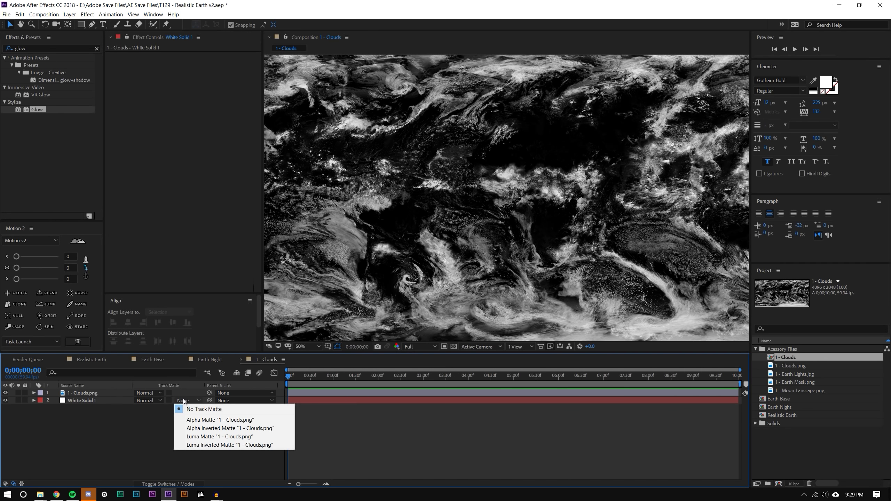
click(195, 437)
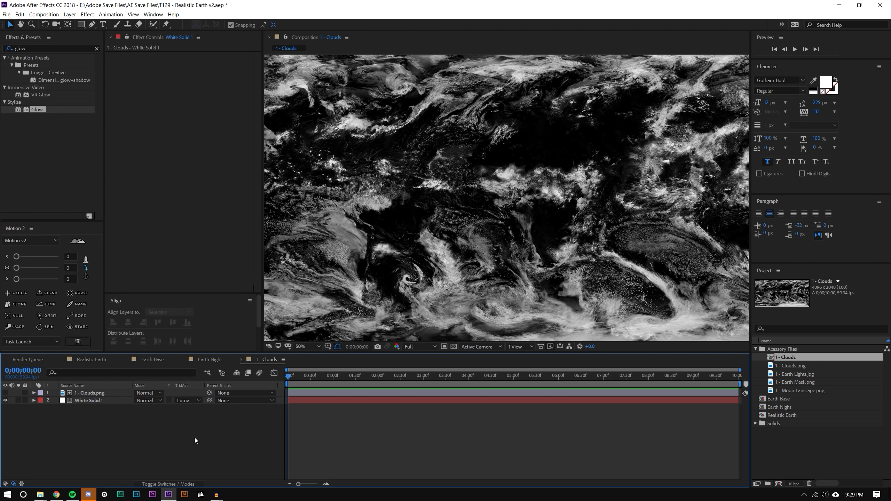
click(456, 347)
click(455, 347)
click(456, 347)
click(456, 347)
click(456, 347)
click(454, 346)
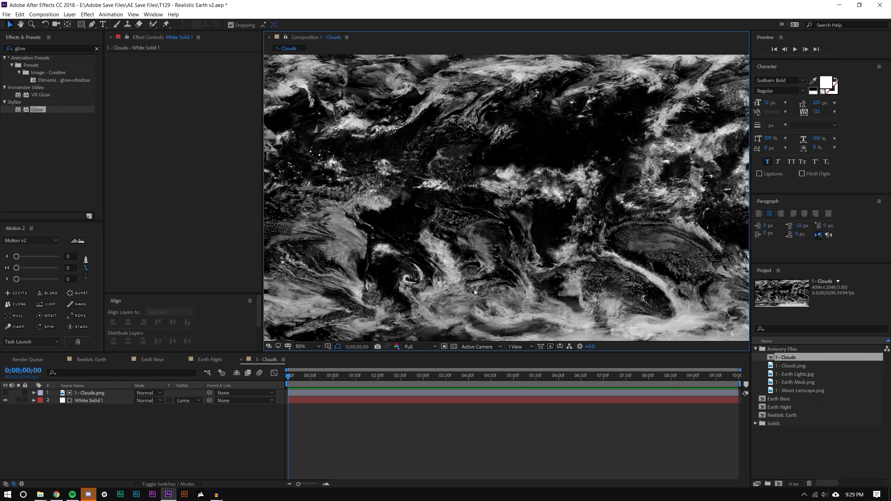
key(comma)
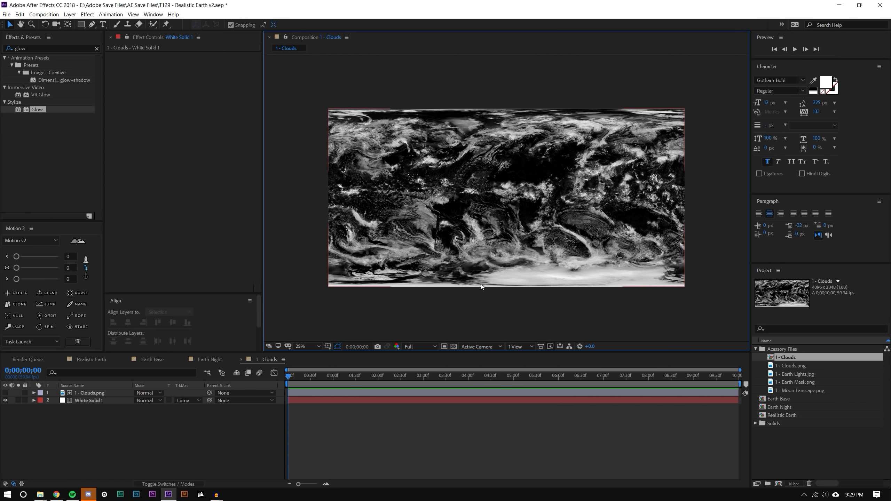
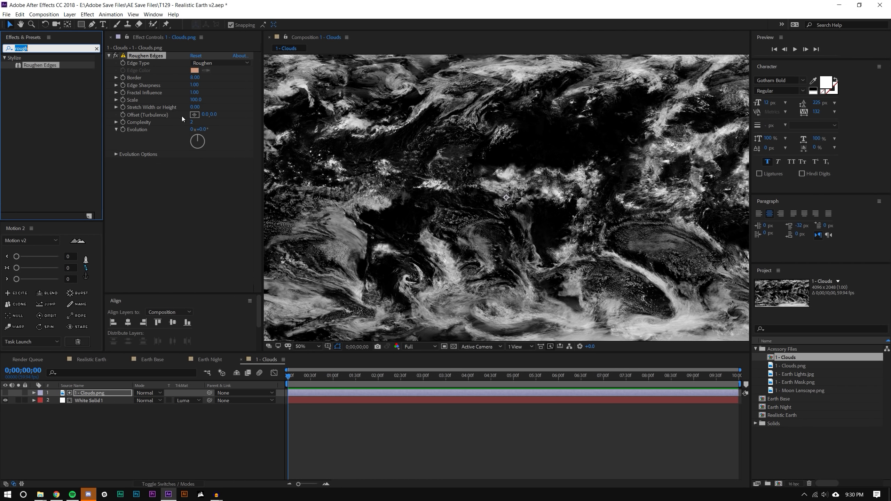
- Set the Roughen Edges effect on the 1 - Clouds.png layer to Border 2, Edge Sharpness 0.3 and Scale 250
click(195, 77)
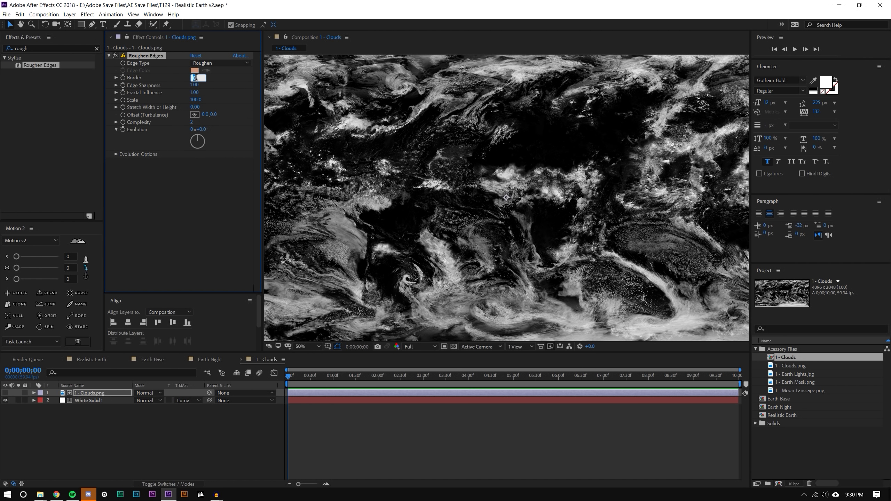
key(Tab)
text(.)
text(.3)
key(Tab)
key(Tab)
text(250)
key(Tab)
key(Tab)
key(Tab)
click(203, 467)
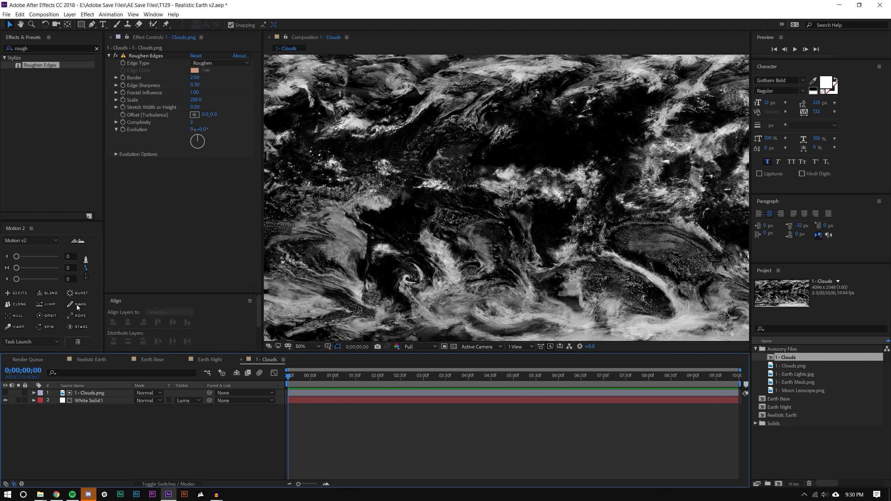
- Remove the Roughen Edges effect from the 1 - Clouds.png layer
click(89, 392)
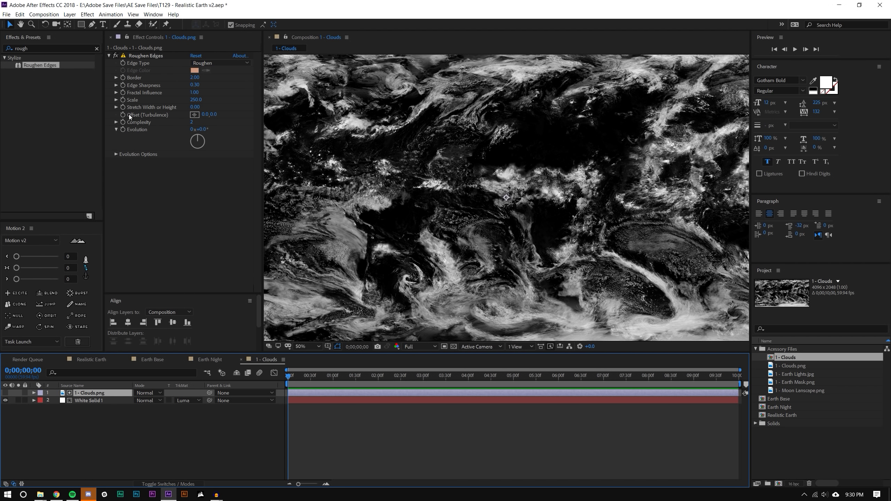
click(141, 57)
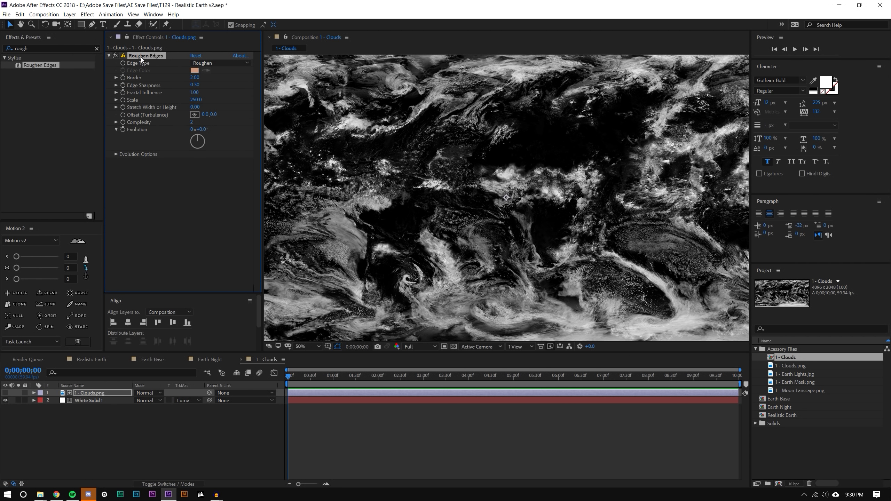
key(Delete)
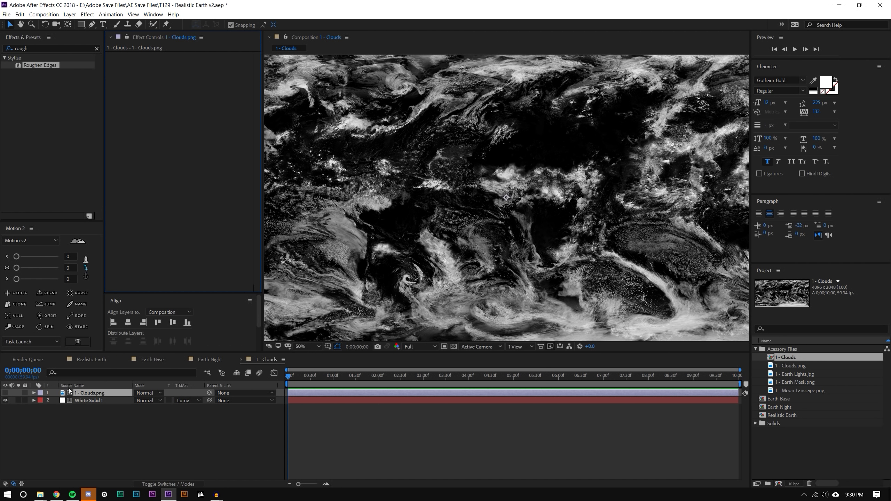
- Pre-compose the 1 - Clouds.png and white solid layers together as Pre-comp 1, moving all attributes, and check the transparency
ctrl+click(96, 401)
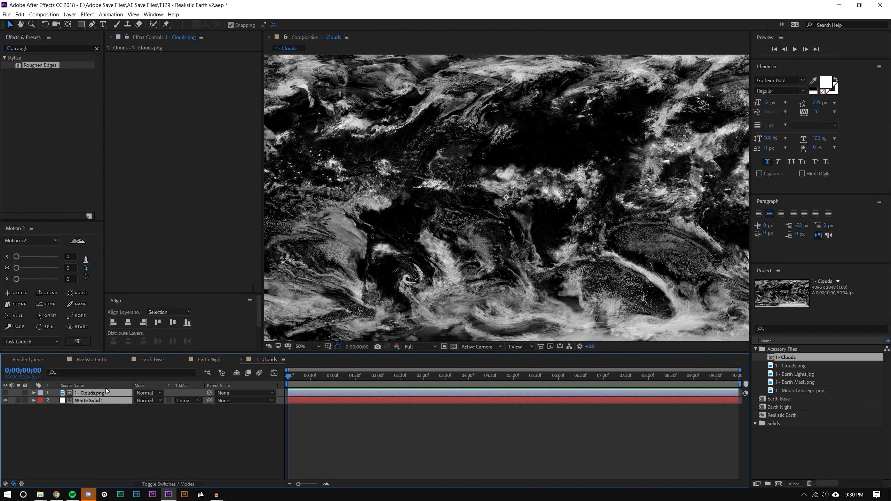
key(ctrl+shift+c)
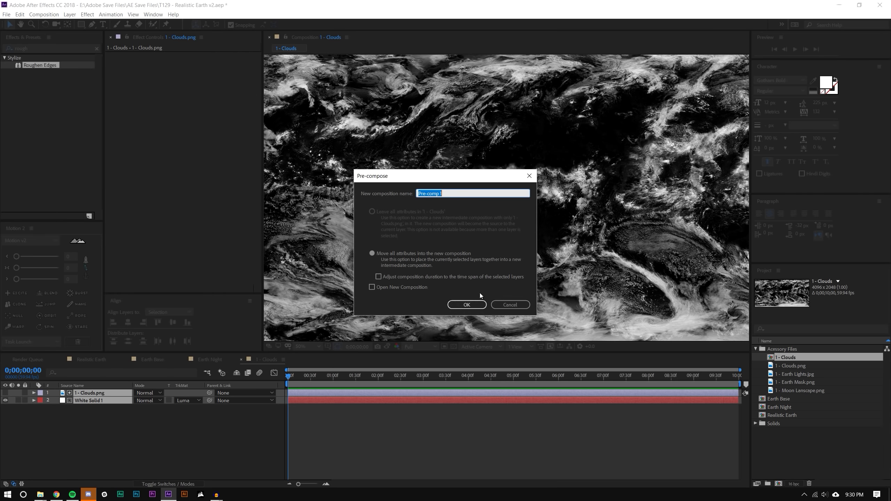
click(467, 304)
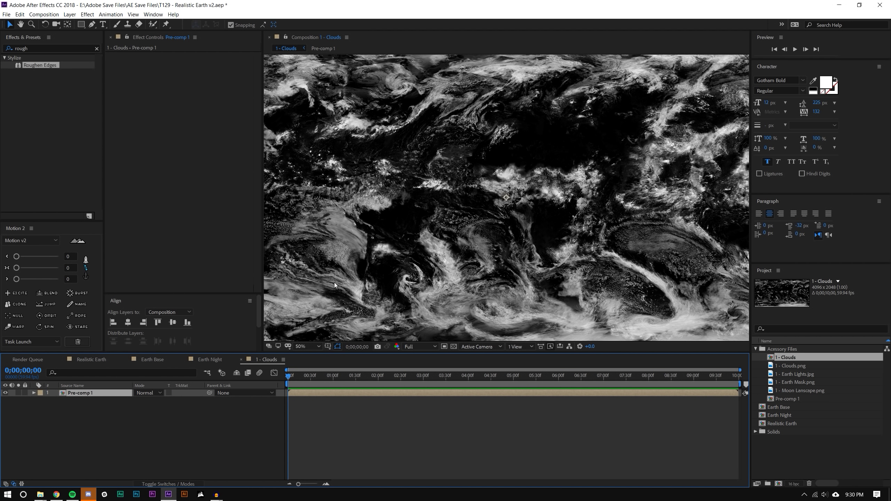
click(453, 347)
click(453, 347)
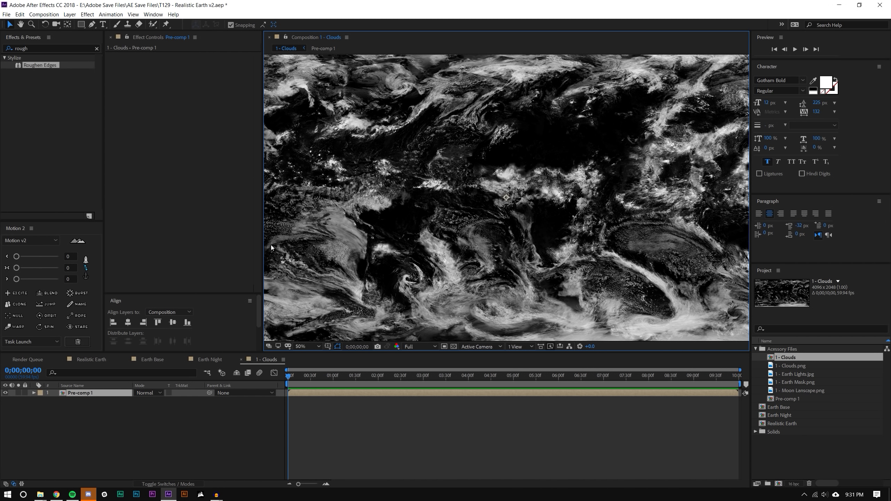
- Apply Roughen Edges to the Pre-comp 1 layer with Border 2, Edge Sharpness 0.34 and Scale 250
drag(54, 67, 384, 137)
click(196, 78)
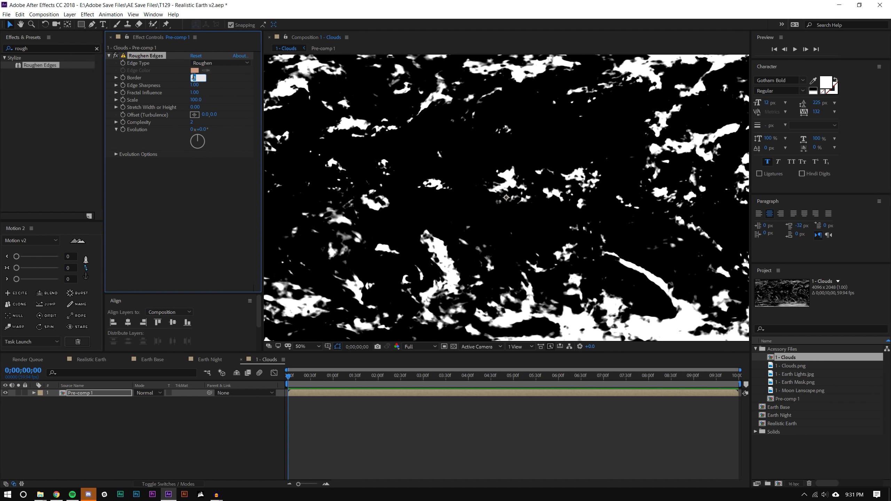
key(Tab)
text(.3)
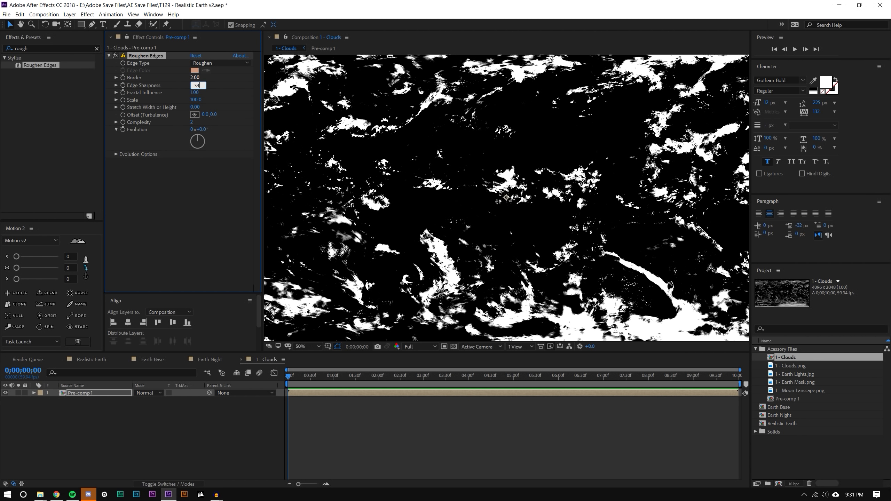
key(Tab)
key(Tab)
text(250)
key(Return)
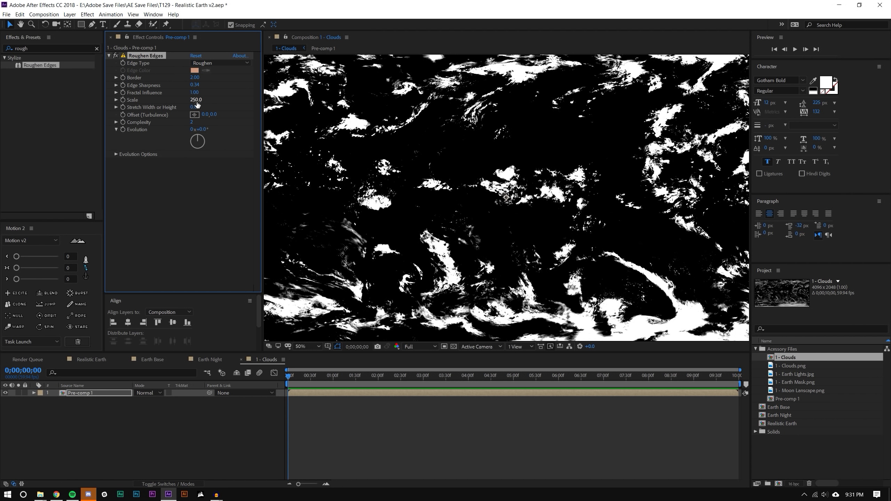
key(comma)
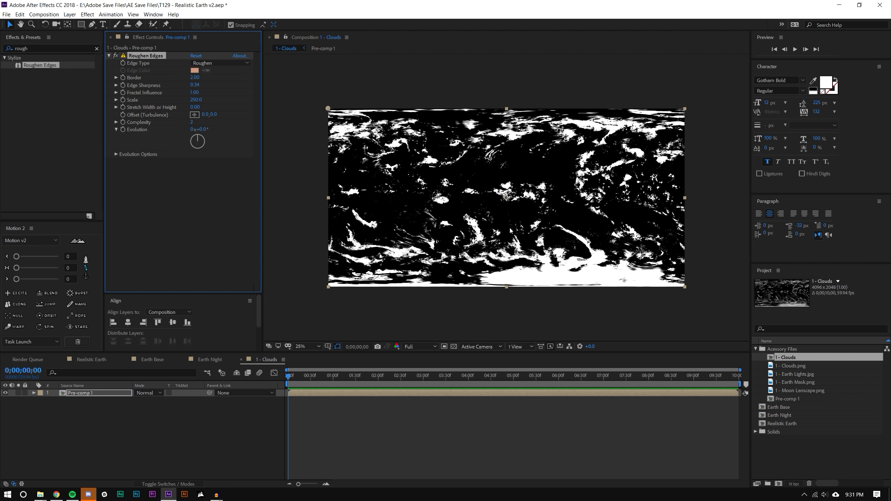
key(period)
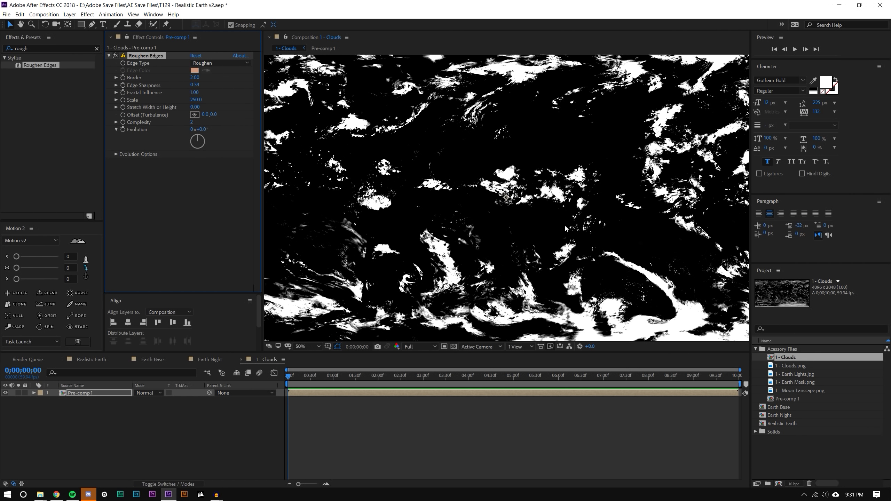
- Start keyframing the Scale and Evolution of Roughen Edges at the first frame, leaving the other properties unanimated
click(122, 99)
click(123, 115)
click(123, 122)
click(123, 115)
click(122, 130)
click(123, 129)
- At 0;00;09;59, set the Roughen Edges Scale to 332 and Evolution to 1x+114°
key(End)
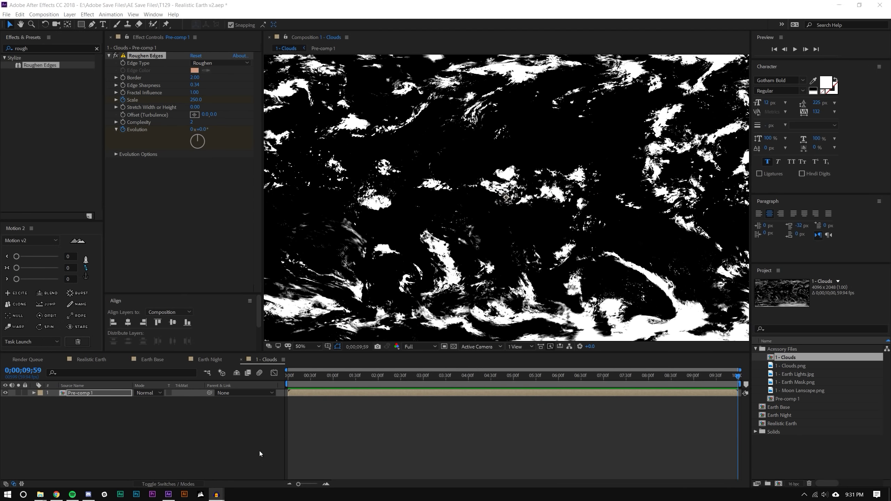
click(195, 136)
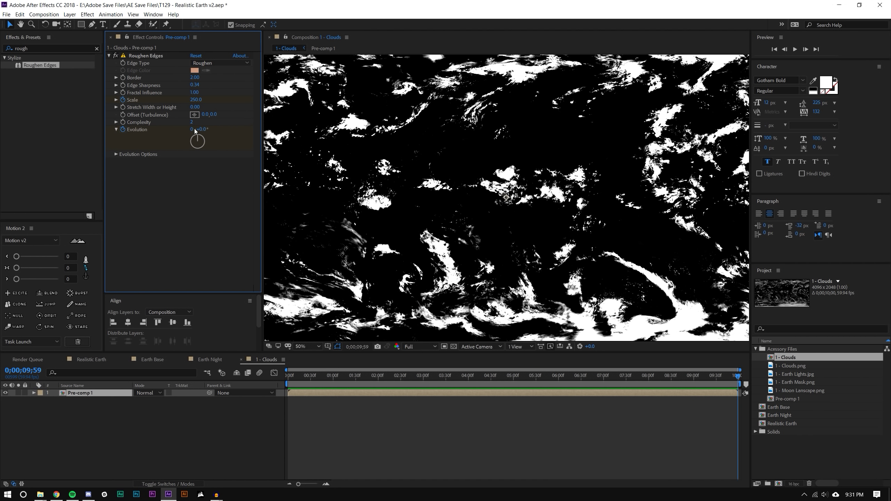
drag(195, 100, 225, 99)
drag(195, 129, 411, 134)
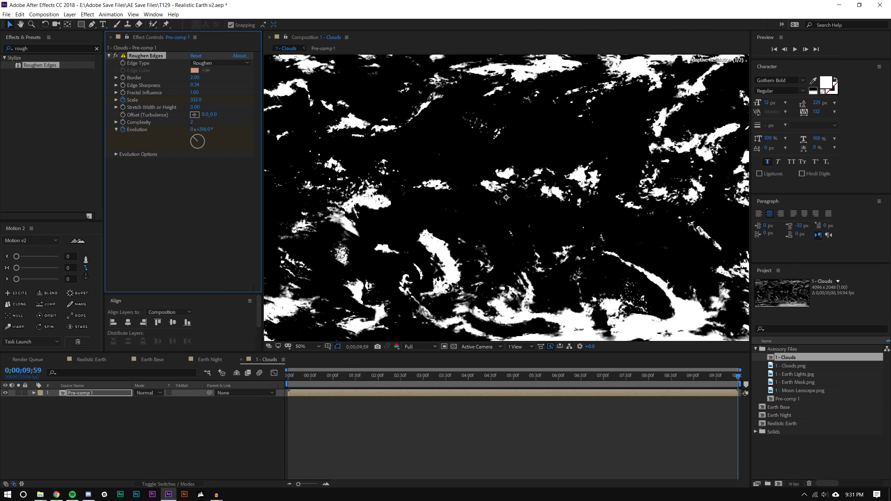
key(comma)
click(543, 441)
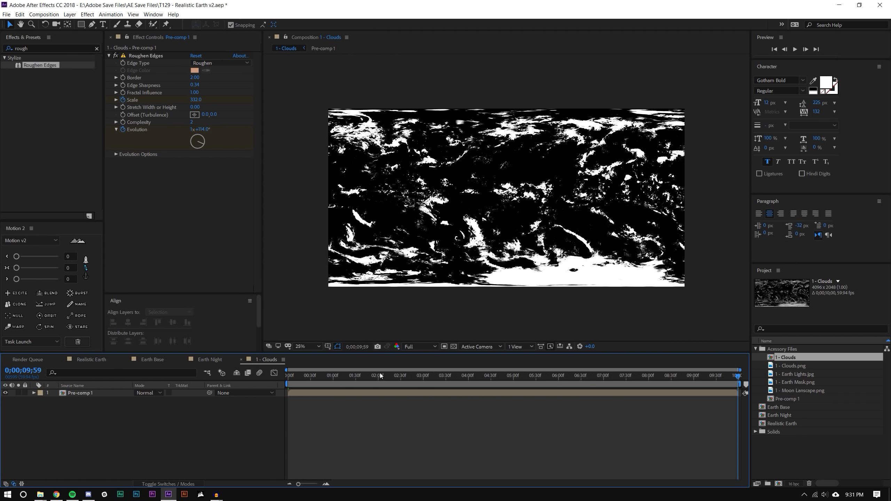
- Preview the cloud animation from the start and stop it at 0;00;03;00
drag(336, 375, 286, 376)
click(796, 50)
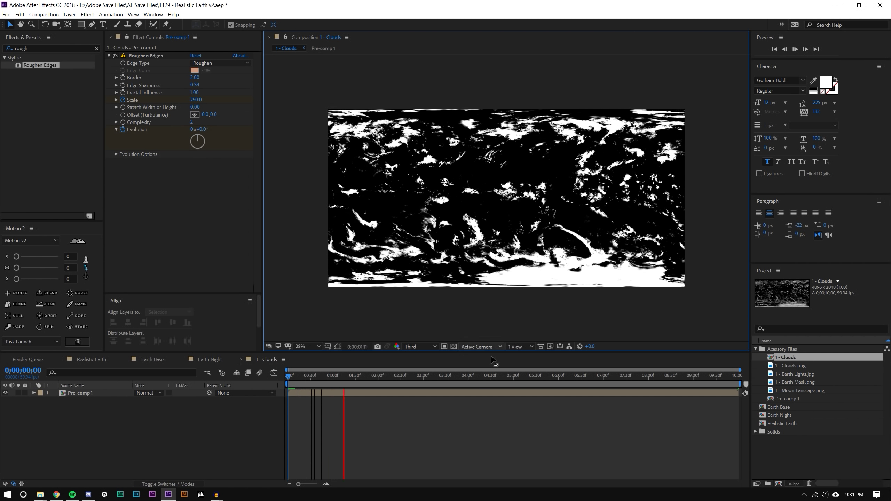
click(423, 380)
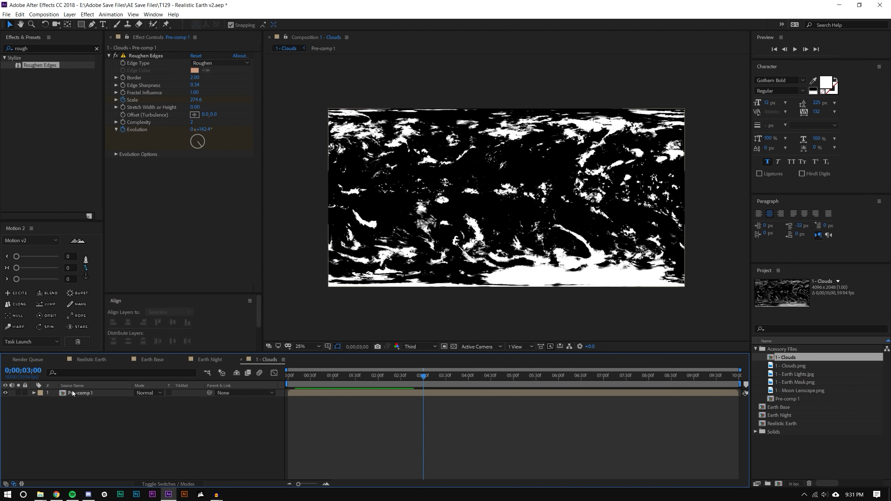
- Slow the animation by keyframing Scale and Evolution at 0;00;03;00 and moving those keyframes to the end in place of the previous ones
click(83, 394)
key(u)
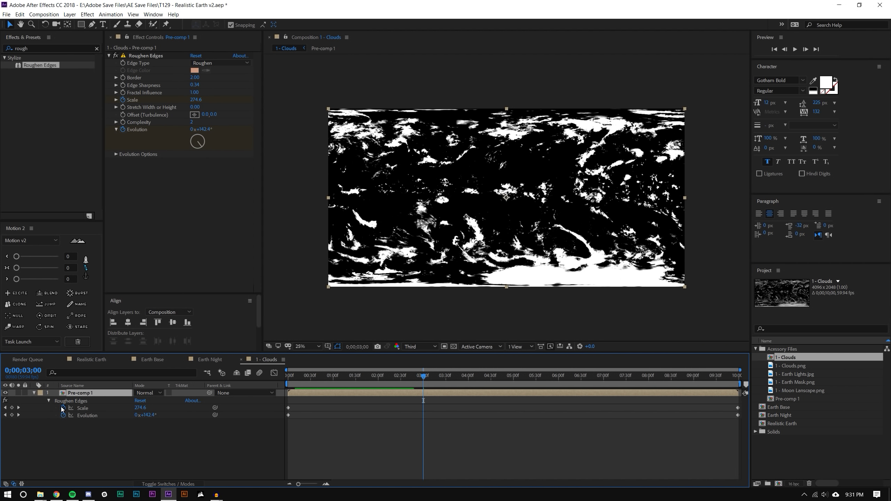
click(12, 408)
click(12, 416)
drag(423, 408, 740, 409)
key(Delete)
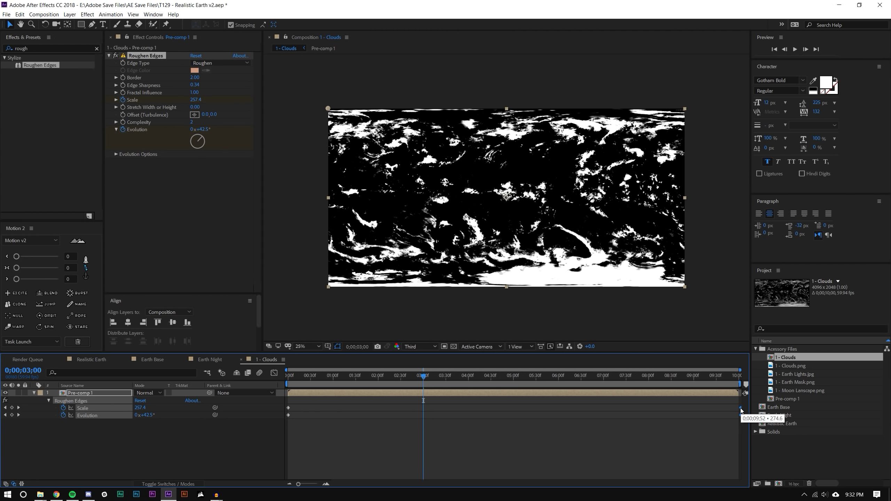
click(719, 435)
- Play back the slowed cloud animation from the first frame and inspect it up close
drag(396, 379, 285, 378)
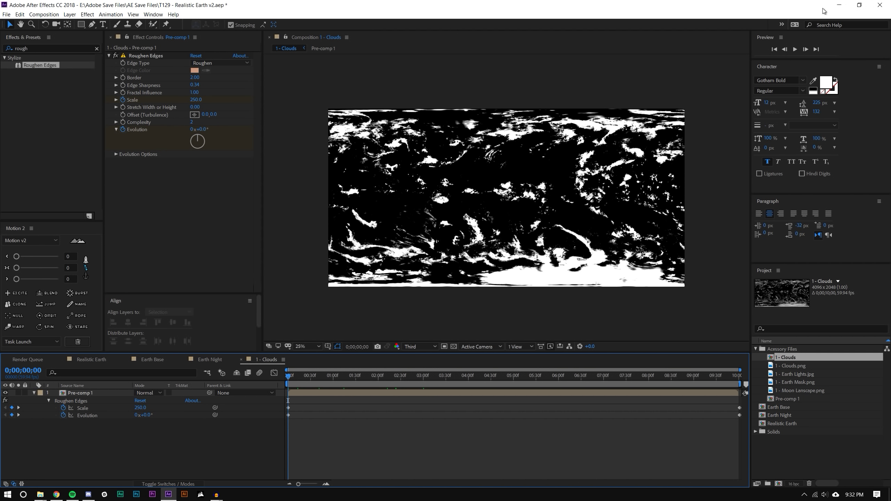
click(795, 52)
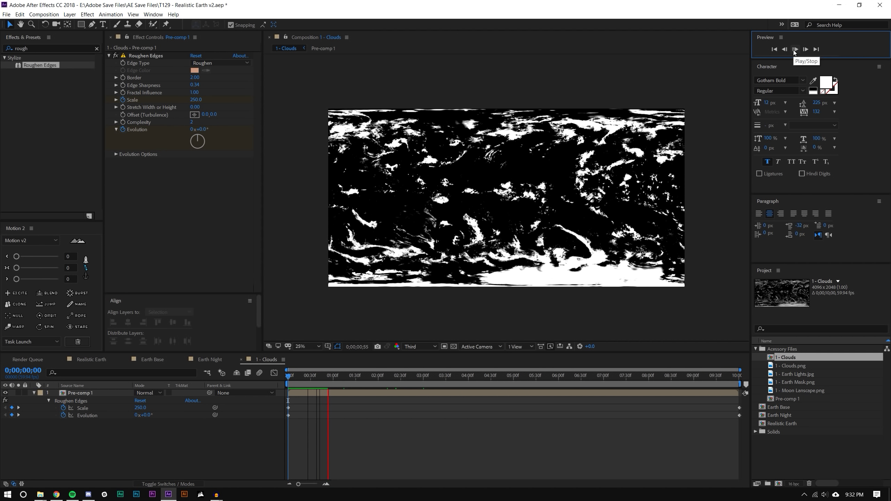
key(period)
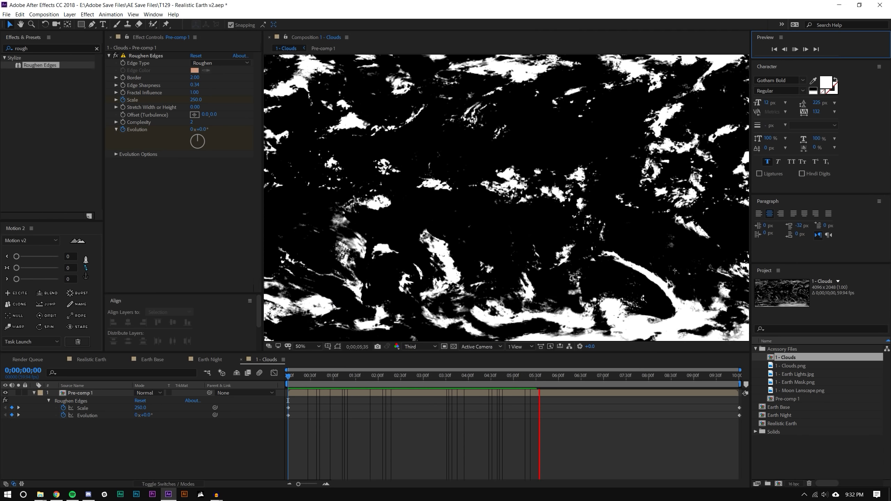
- Increase the Roughen Edges Evolution at 0;00;09;59 and preview the clouds from about 0;00;05;40
drag(503, 377, 741, 393)
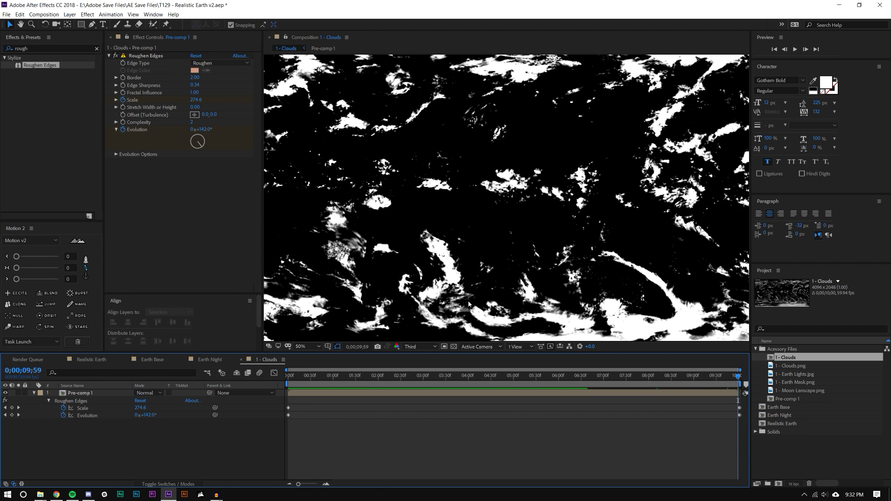
drag(196, 134, 199, 135)
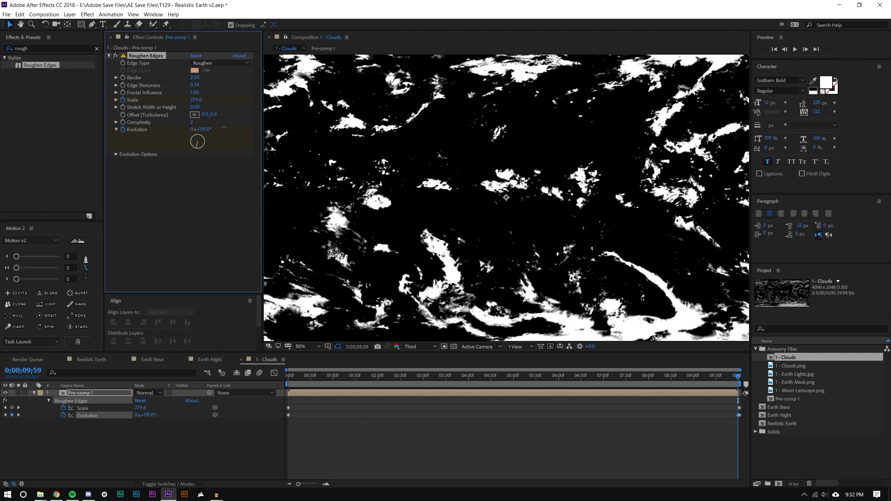
drag(293, 373, 543, 358)
click(795, 49)
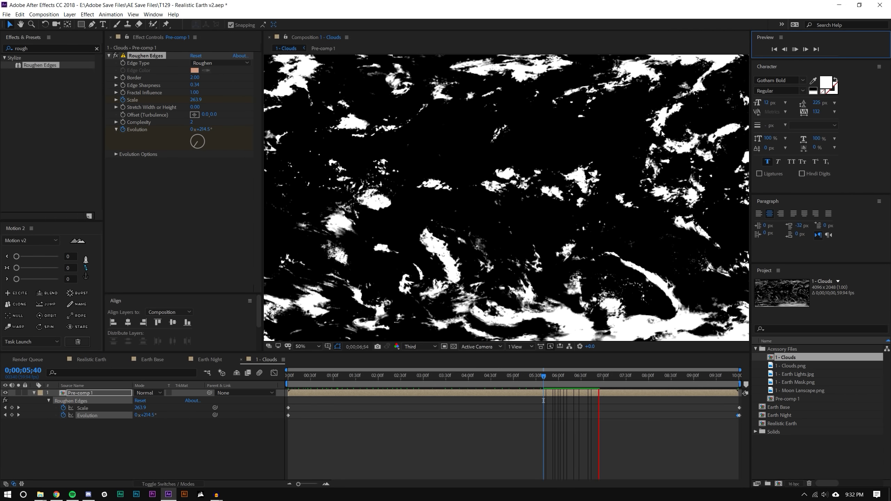
click(559, 376)
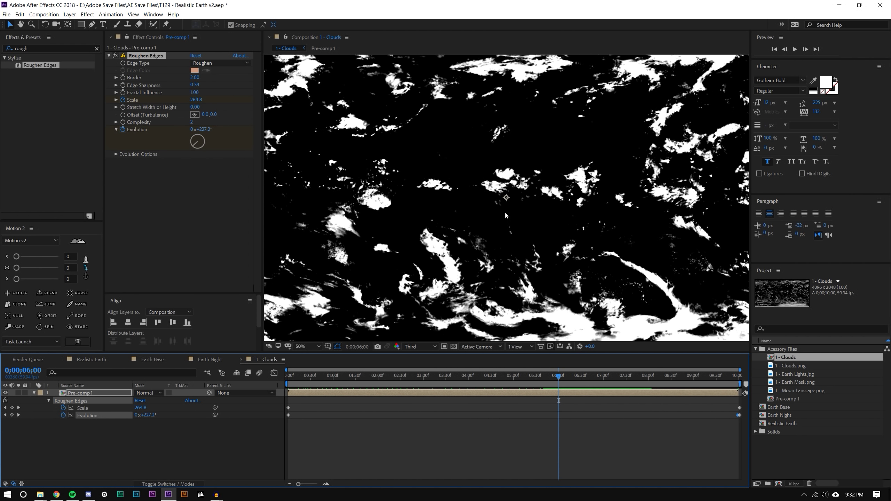
- Display the roughened clouds against the transparency grid
key(comma)
click(445, 346)
key(period)
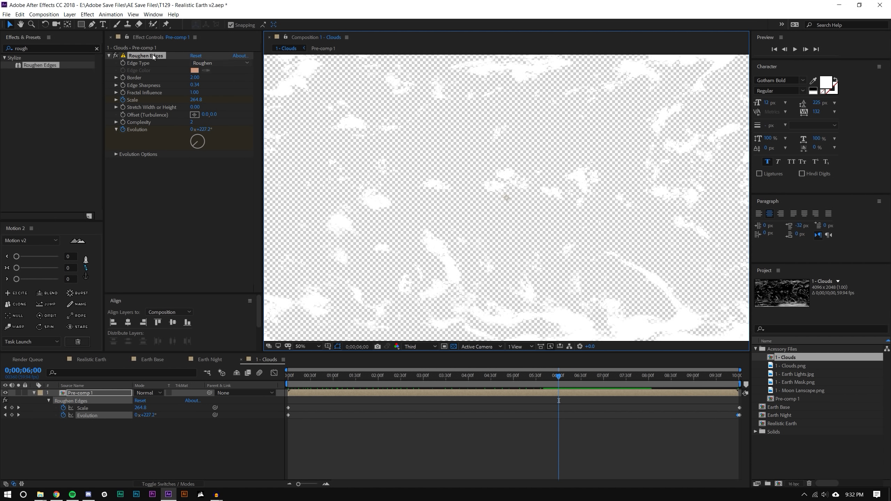
- Apply a Drop Shadow effect to the Pre-comp 1 layer and increase its Opacity and Distance
click(38, 46)
text(drop)
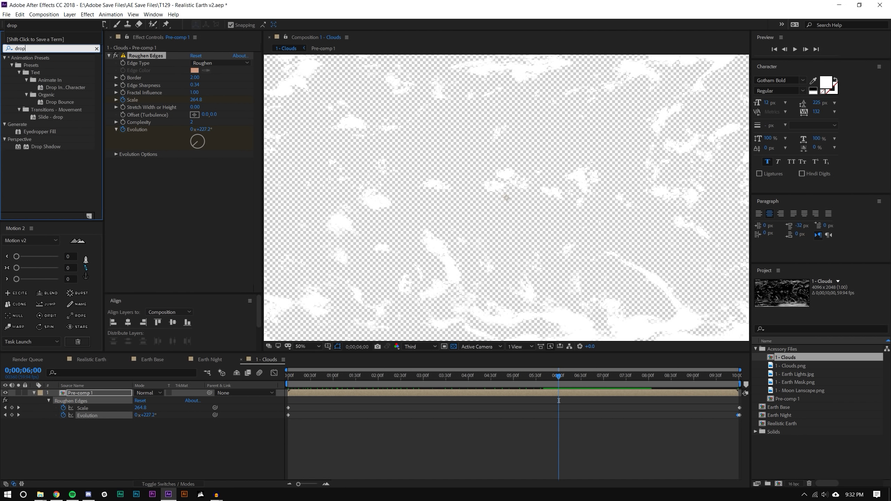
drag(56, 147, 109, 393)
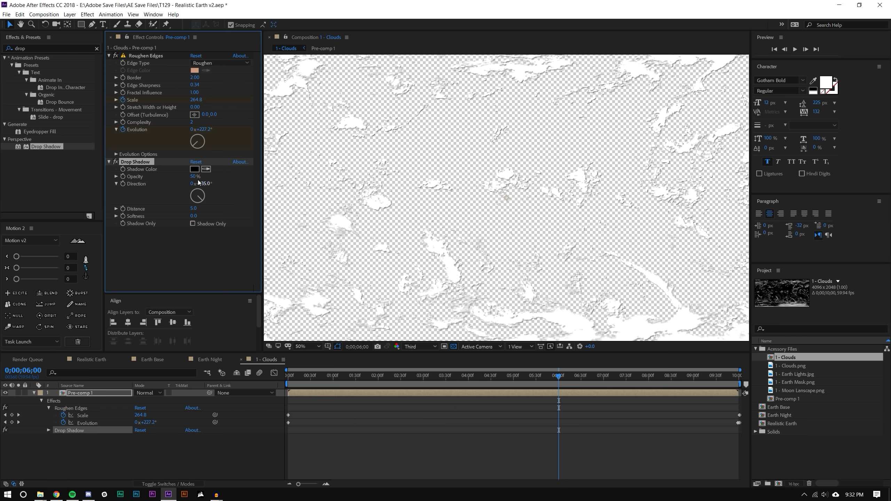
drag(195, 176, 233, 176)
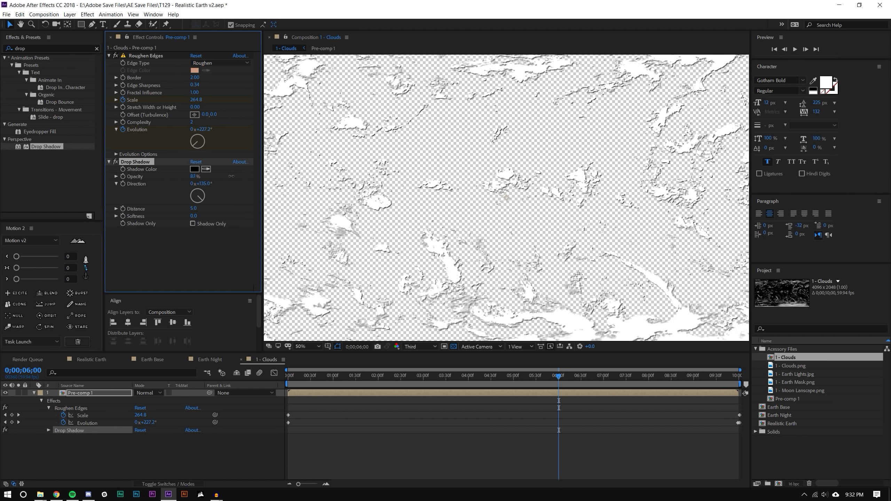
drag(193, 209, 213, 193)
click(245, 462)
scroll(425, 259, down, 2)
scroll(446, 245, up, 2)
- Add a full-frame black solid with colour 000000 to the Realistic Earth composition
click(96, 359)
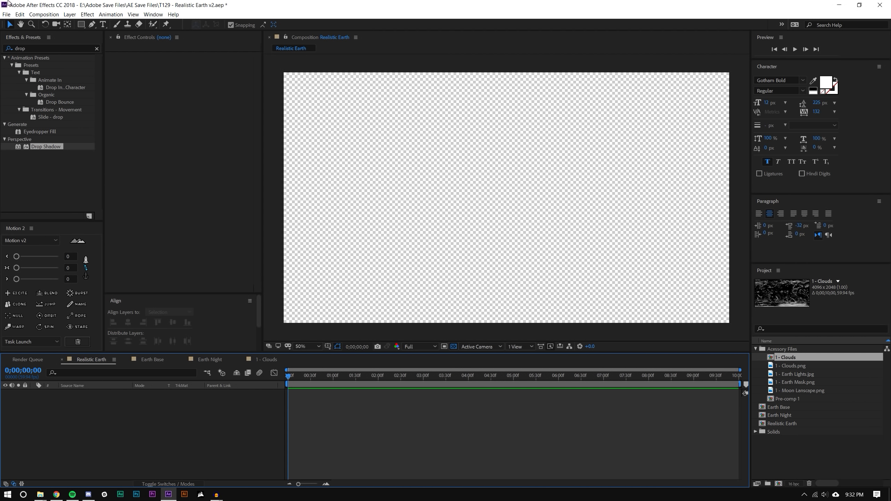
click(70, 14)
mouse_move(79, 23)
click(212, 32)
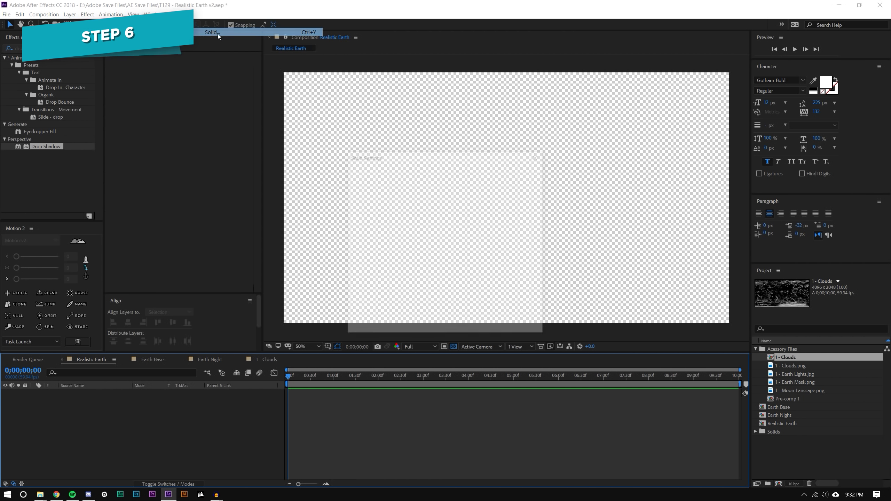
click(437, 298)
text(000000)
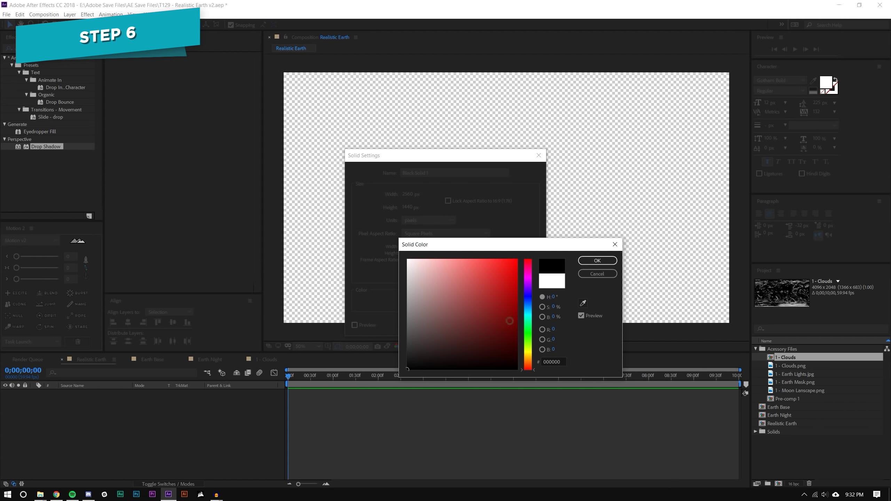
click(598, 260)
click(479, 325)
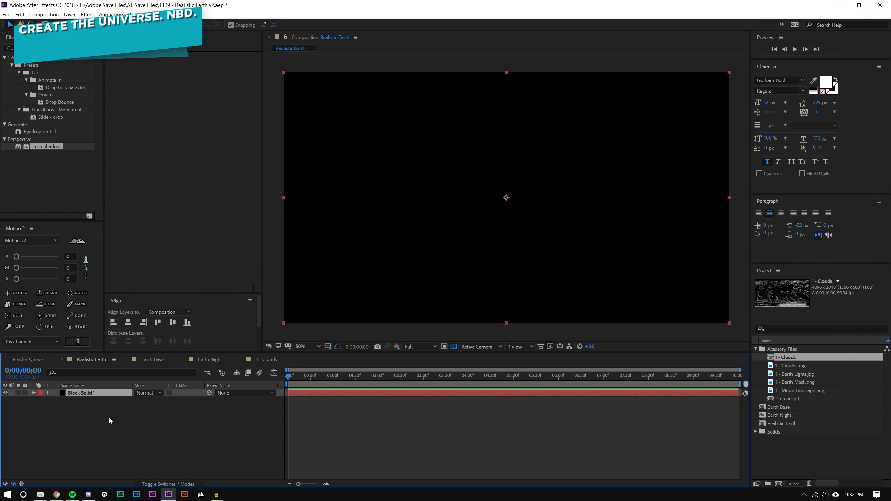
click(112, 414)
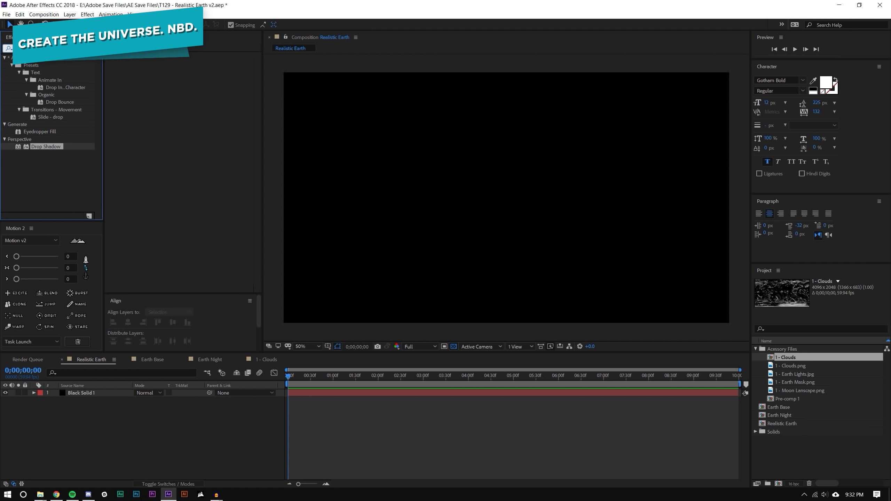
- Add a full-frame white solid above the black solid in the Realistic Earth composition
click(86, 393)
click(70, 14)
click(278, 239)
click(69, 14)
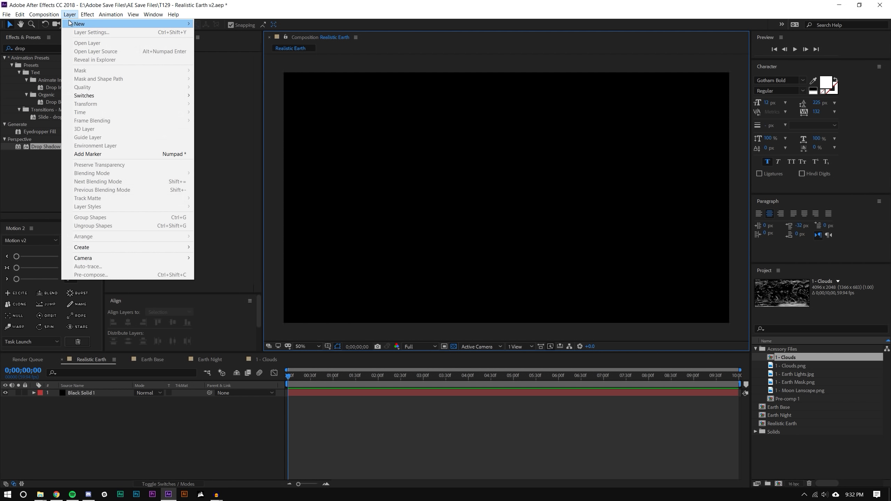
mouse_move(174, 14)
mouse_move(70, 15)
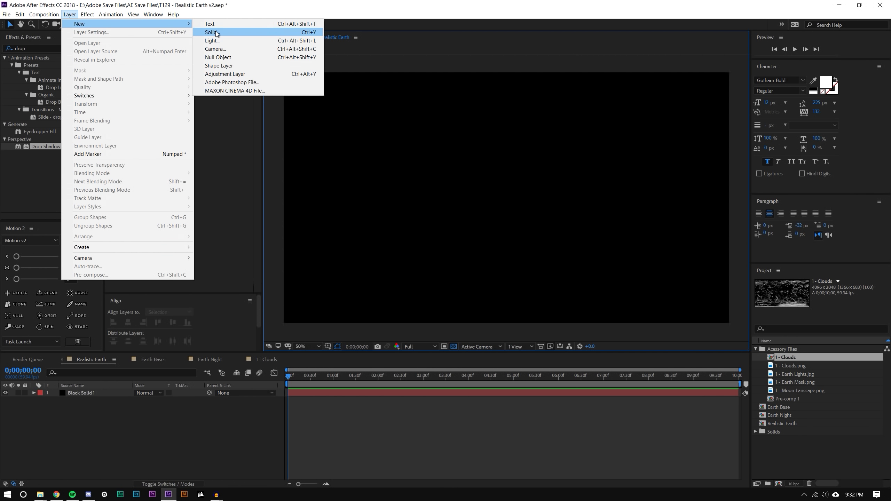
click(215, 33)
click(440, 301)
drag(439, 299, 389, 241)
click(597, 260)
click(477, 326)
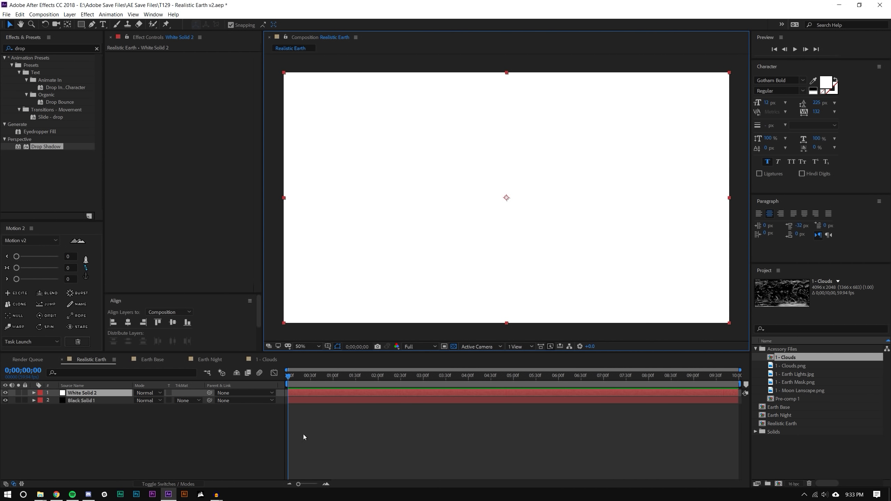
- Apply CC Ball Action to the white solid with Scatter at 1024.0 and Ball Size at 14.4 to form stars
double_click(28, 48)
text(cc)
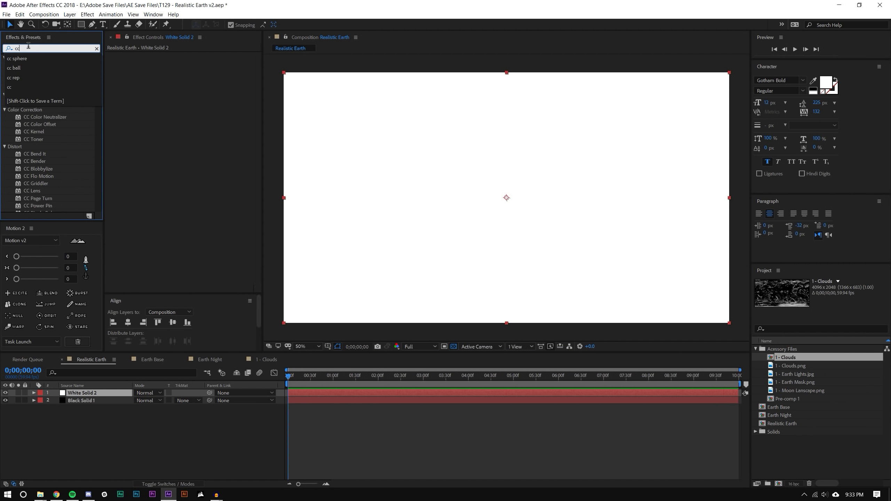
text( ball a)
drag(38, 65, 246, 128)
drag(193, 63, 741, 61)
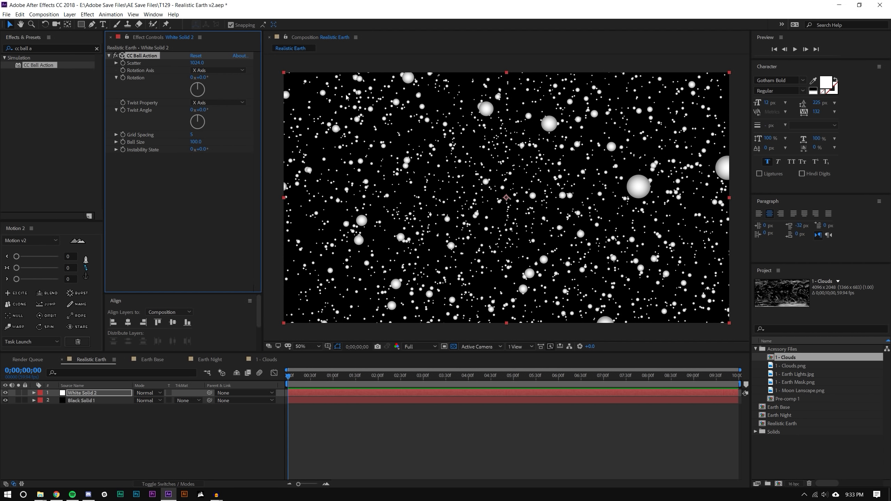
drag(196, 142, 102, 161)
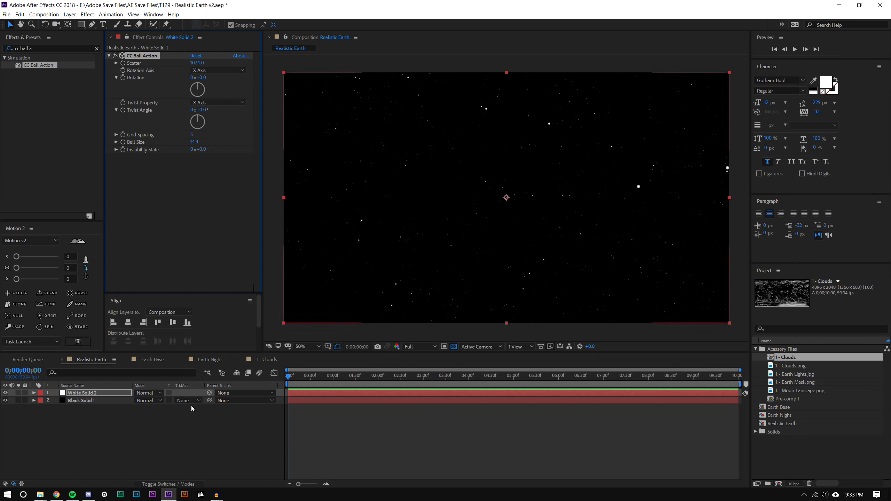
click(199, 423)
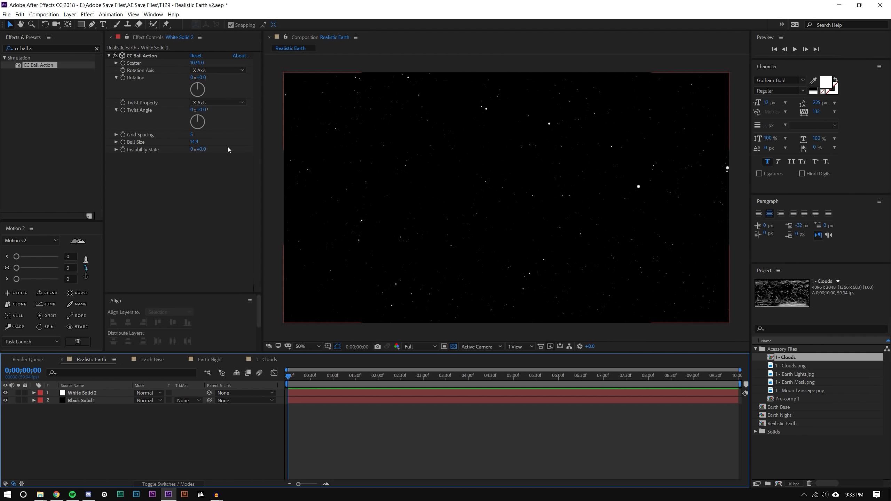
- Try a Grid Spacing of 22 for the stars, undo it, and try an Instability State of 137.8°
drag(191, 134, 197, 132)
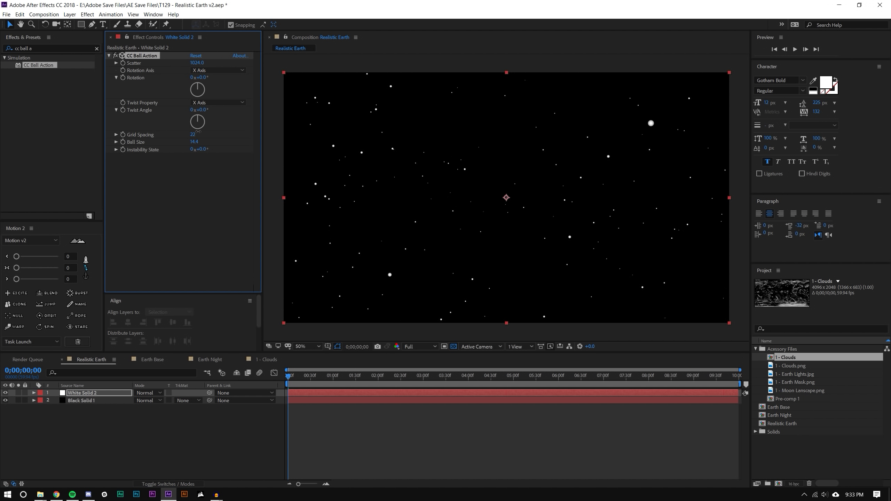
key(ctrl+z)
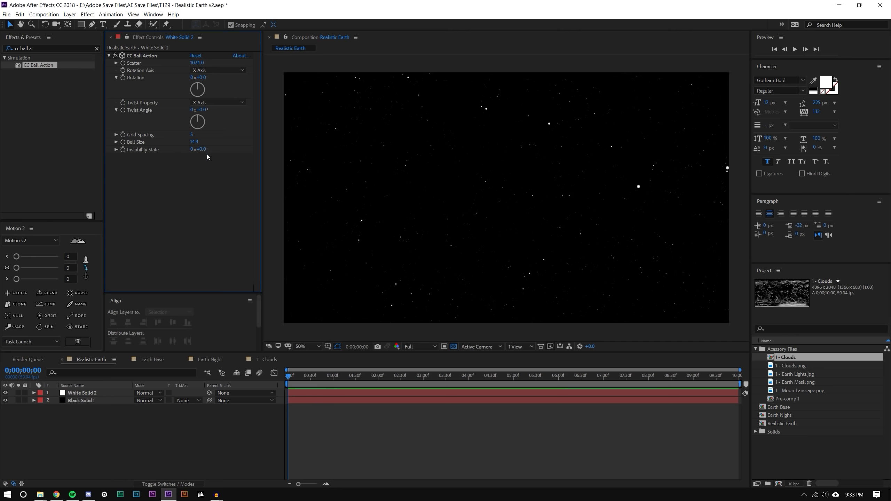
drag(199, 149, 368, 140)
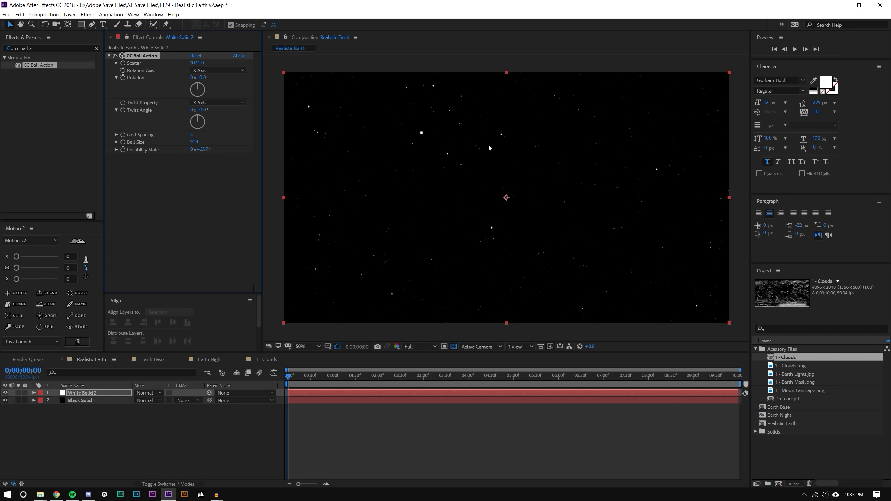
drag(629, 154, 716, 156)
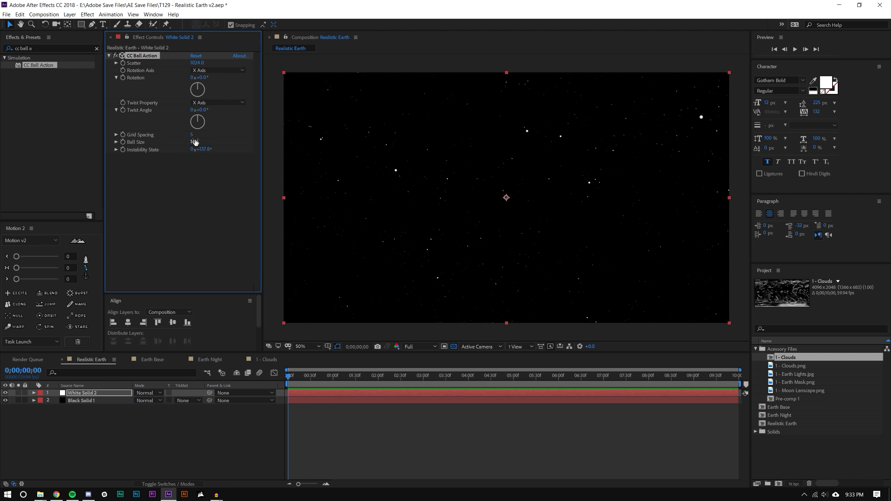
- Set the stars' Instability State to 246.4° and Ball Size to 13.7
drag(194, 141, 182, 143)
drag(170, 146, 179, 142)
click(227, 437)
scroll(596, 196, up, 1)
scroll(574, 190, down, 4)
scroll(575, 189, up, 4)
scroll(576, 192, down, 2)
drag(200, 150, 433, 111)
drag(488, 102, 509, 120)
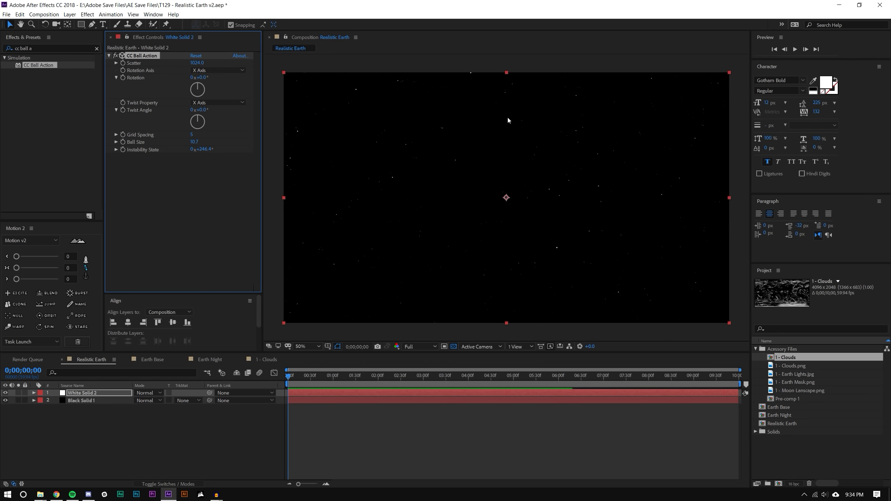
drag(199, 140, 204, 138)
click(210, 417)
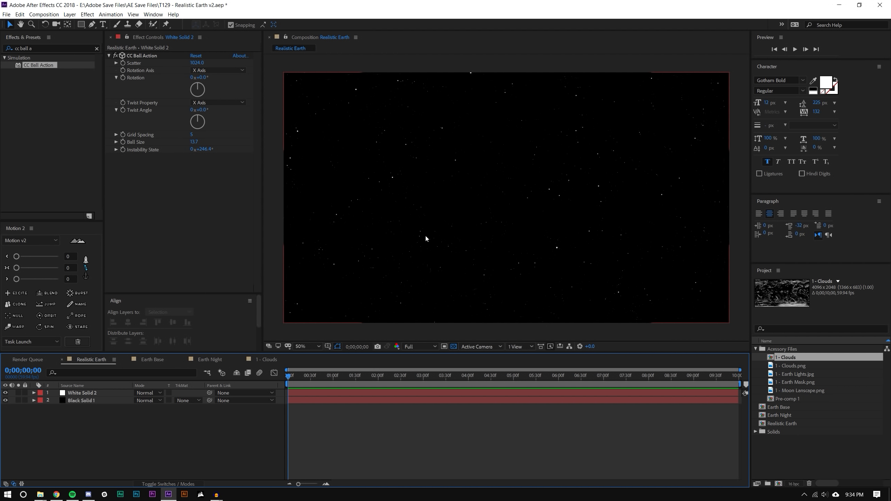
- Lock both solid layers and place the Earth Night and Earth Base compositions centred in Realistic Earth, with Earth Base on top
drag(25, 401, 26, 392)
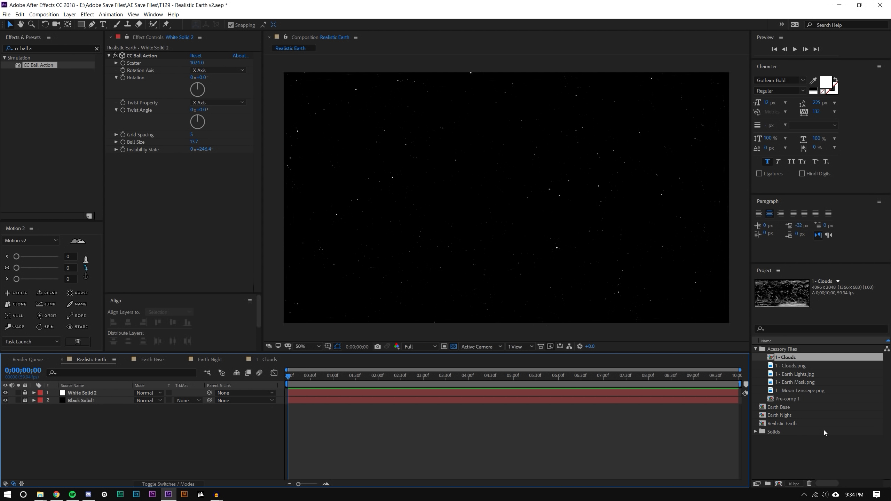
click(784, 455)
click(755, 349)
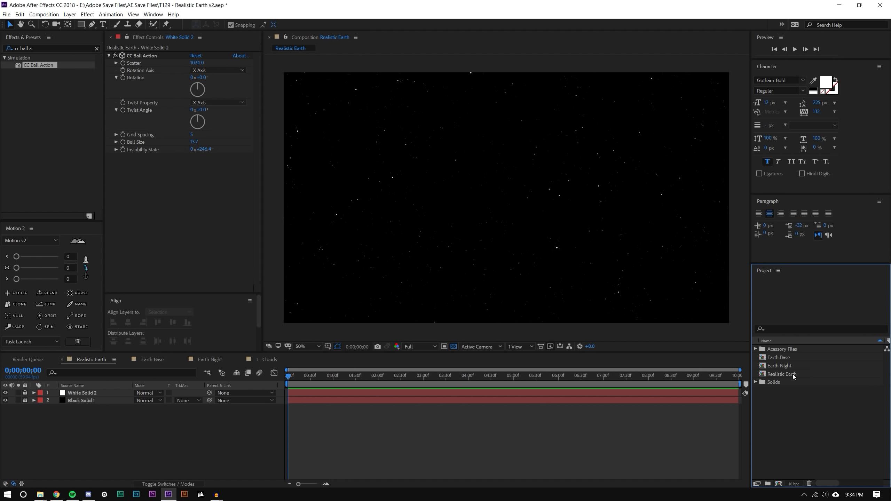
drag(793, 374, 506, 197)
drag(778, 357, 510, 198)
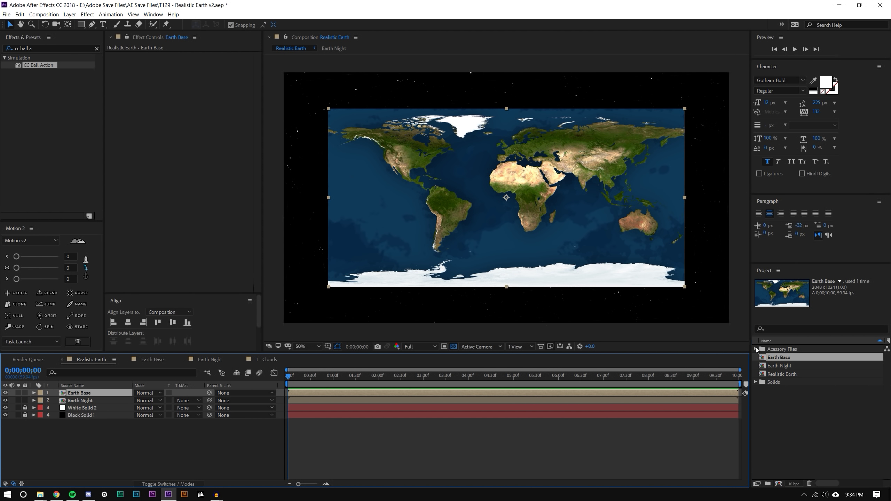
- Place the 1 - Clouds composition above the Earth Base layer in Realistic Earth
click(756, 348)
click(772, 358)
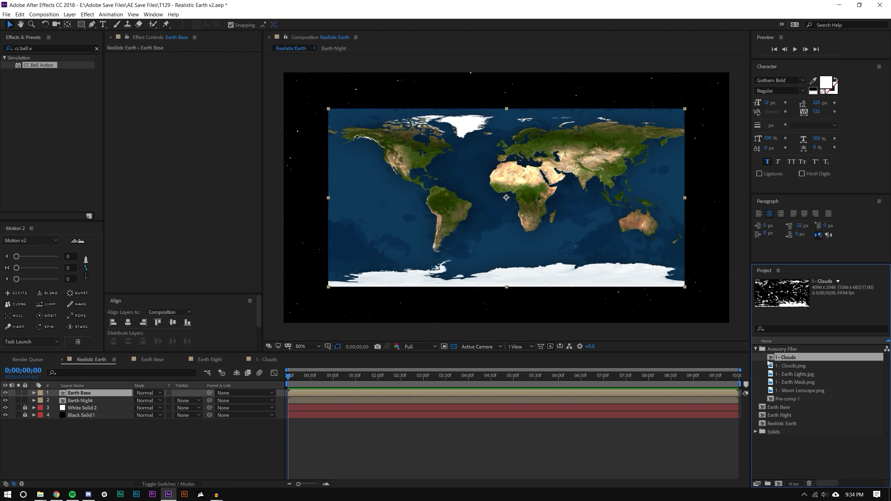
drag(616, 296, 587, 278)
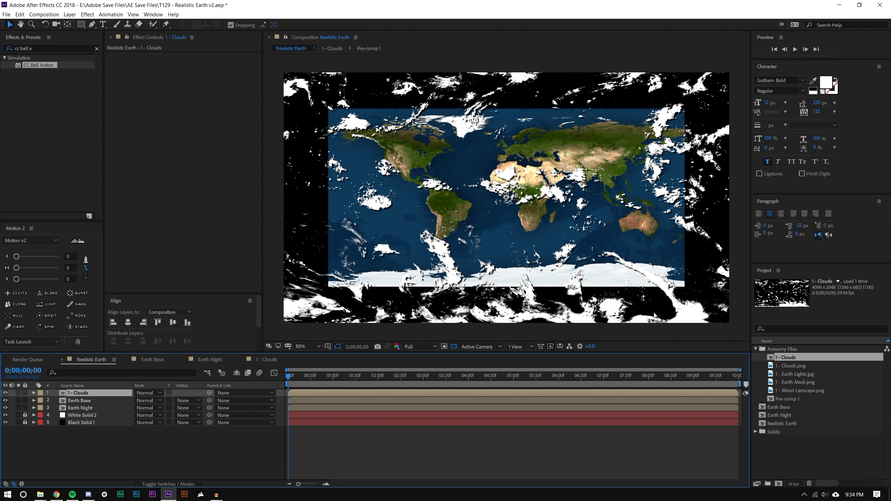
- Move the 1 - Clouds composition out of the accessory files folder and rename it Clouds
drag(796, 357, 806, 452)
click(807, 452)
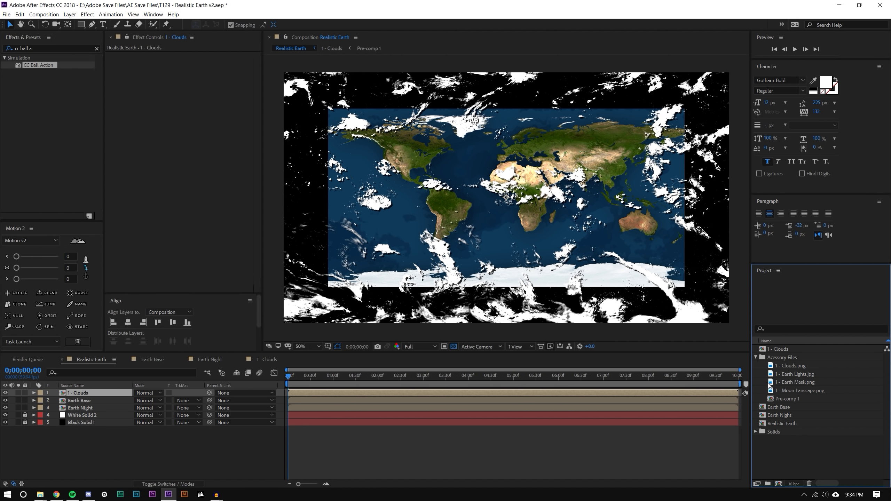
click(754, 357)
click(769, 351)
right_click(771, 351)
click(814, 470)
text(Clouds)
key(Return)
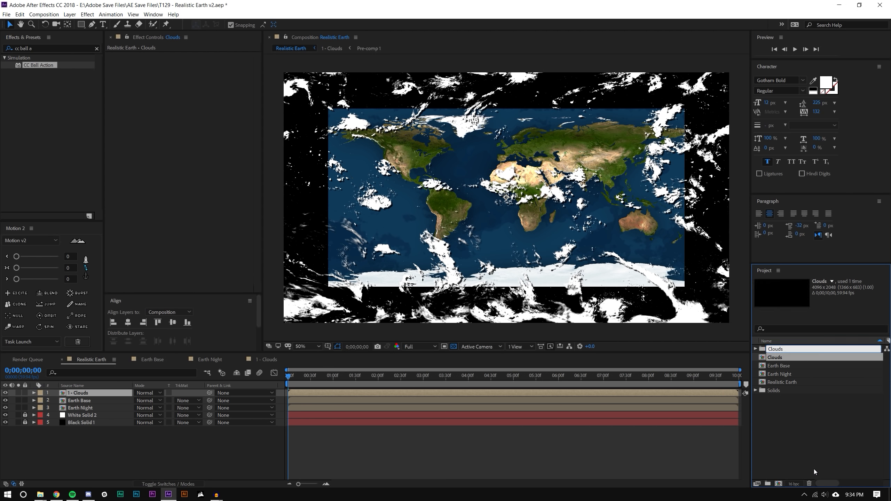
click(777, 423)
- Hide the Clouds layer and reorder the Earth layers so Earth Night sits directly above Earth Base, beneath Clouds
scroll(541, 122, down, 2)
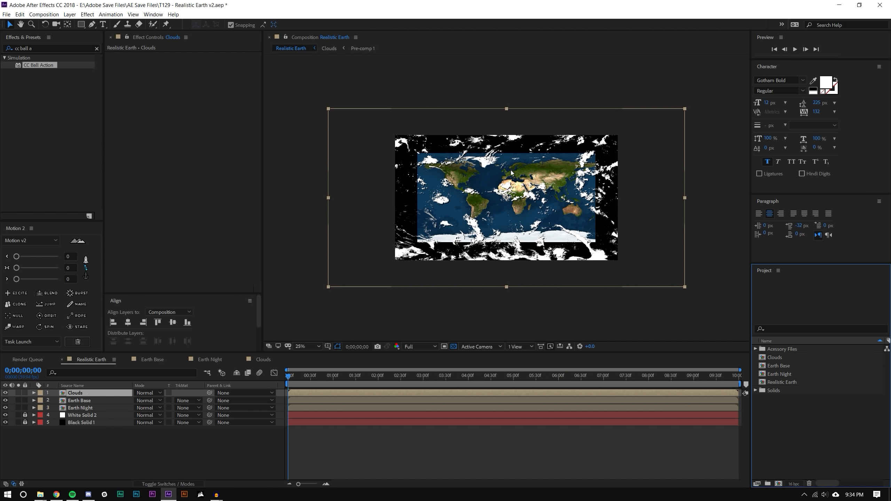
key(period)
key(period)
click(6, 393)
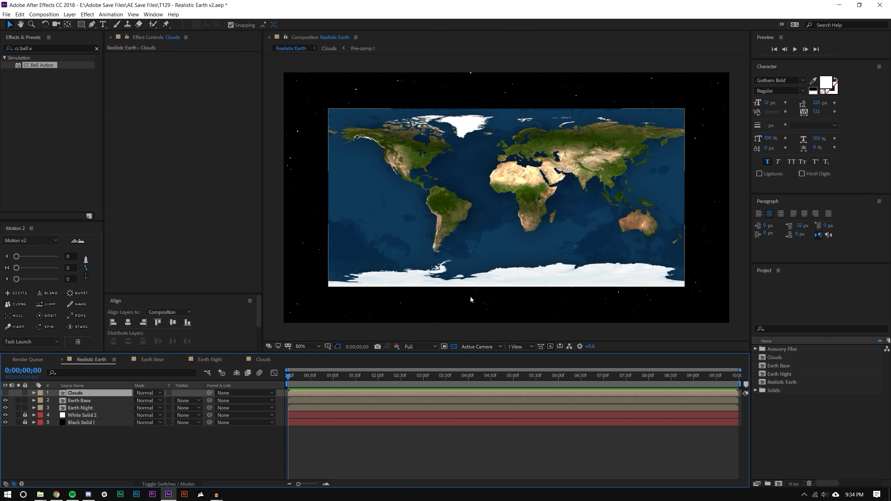
drag(89, 396, 93, 403)
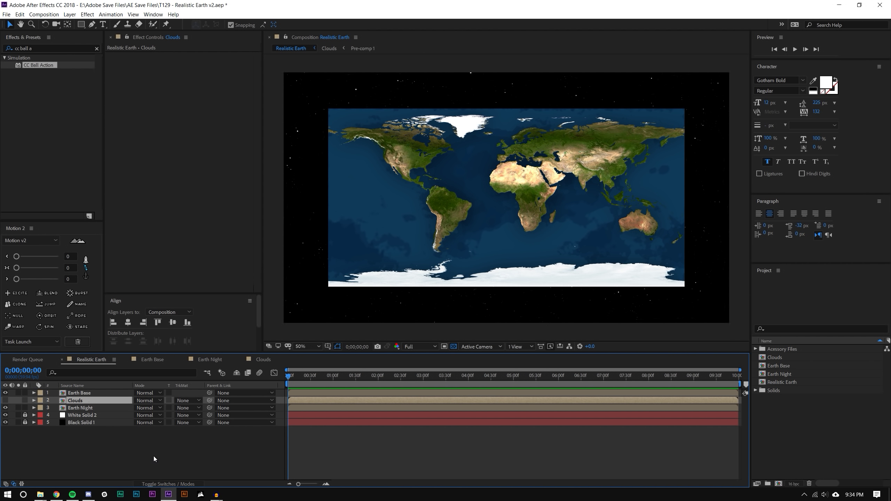
click(155, 458)
drag(82, 393, 92, 413)
click(86, 393)
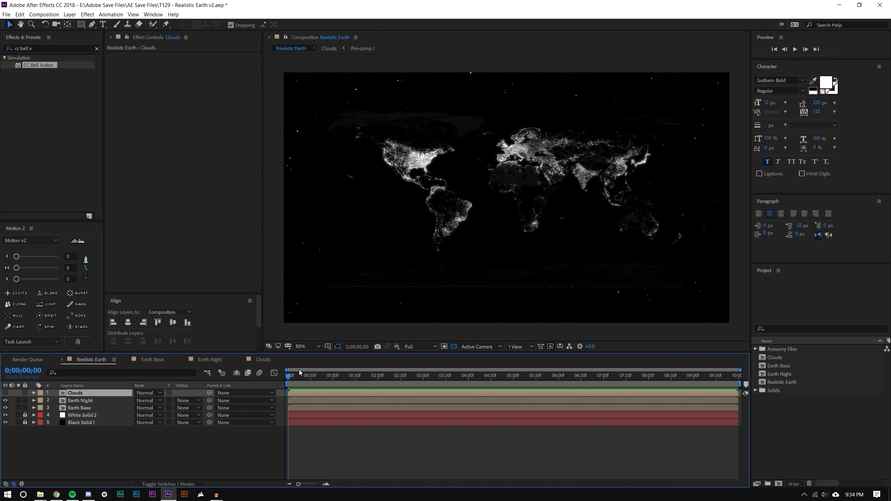
- In the Earth Night composition, add a comp-size solid coloured from the dark night map and place it beneath the Earth Lights layer
scroll(505, 261, up, 3)
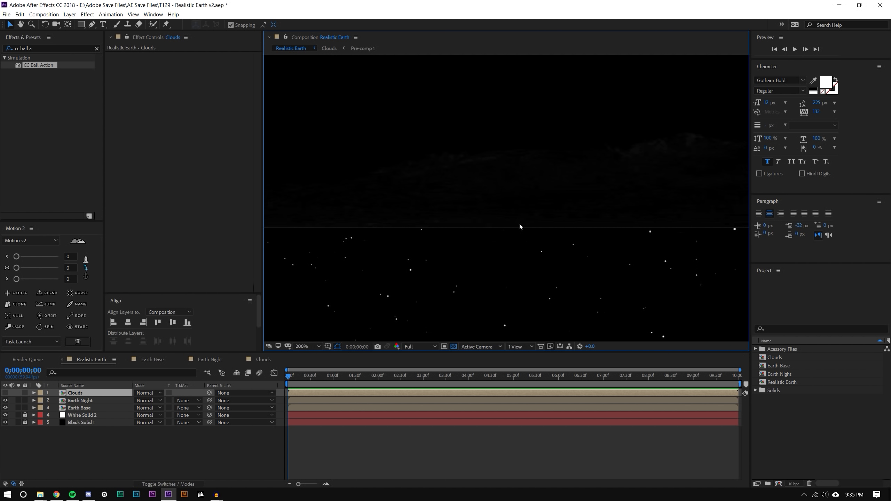
double_click(75, 402)
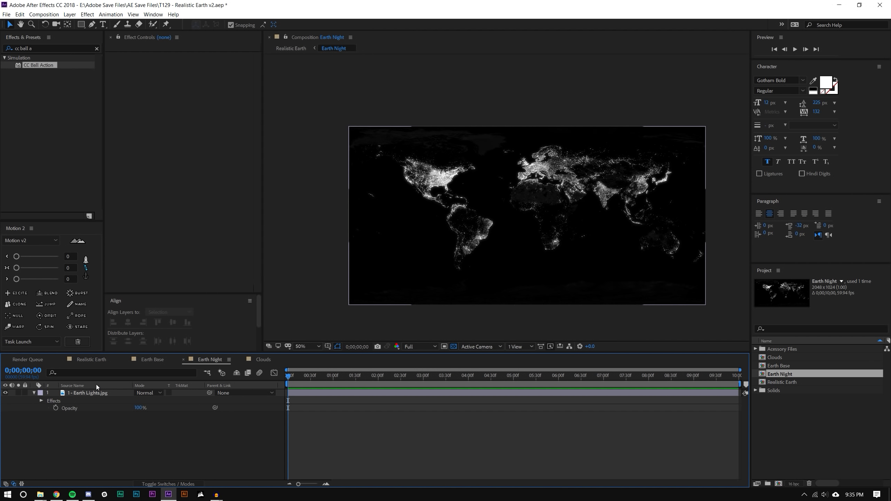
scroll(515, 265, up, 5)
drag(553, 247, 539, 277)
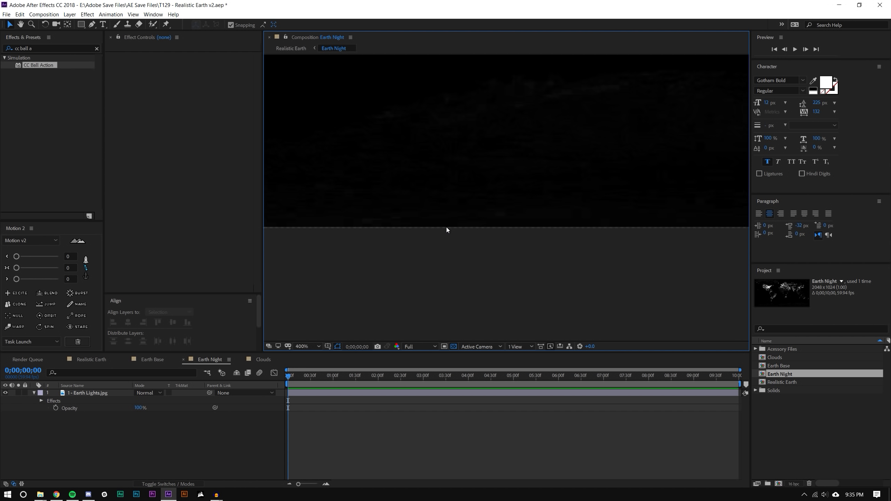
click(69, 15)
mouse_move(105, 22)
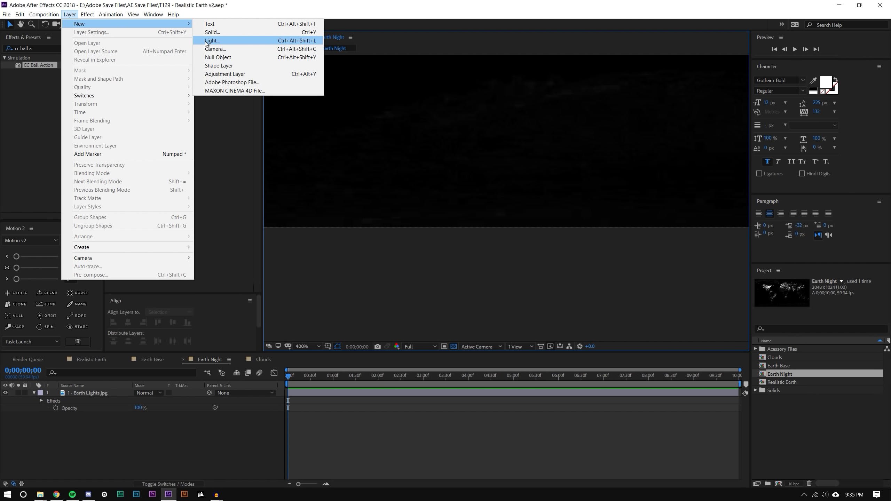
click(225, 32)
click(458, 299)
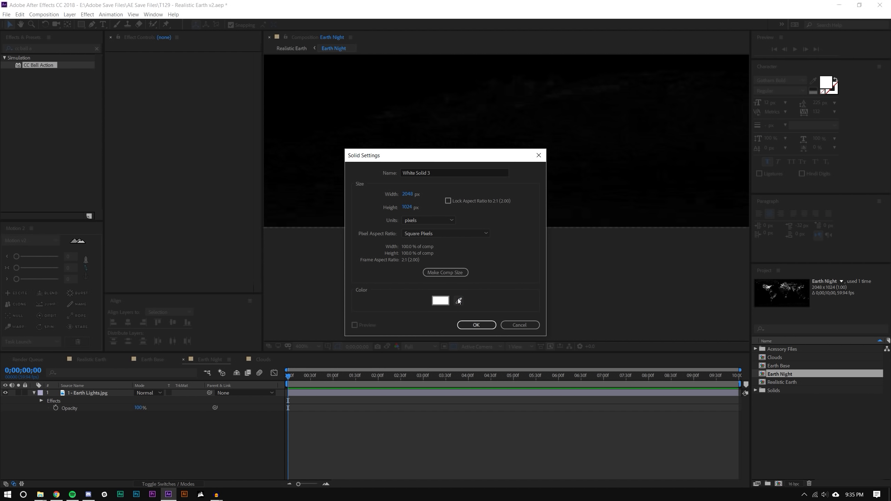
click(585, 222)
click(476, 325)
key(Return)
drag(103, 395, 132, 435)
scroll(587, 130, down, 6)
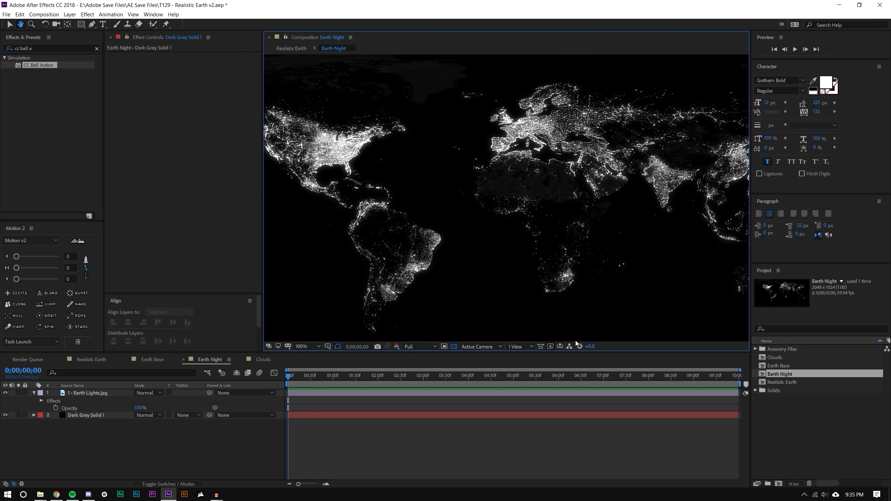
- Examine how the Earth Night layer looks over the starfield in the Realistic Earth composition
click(90, 359)
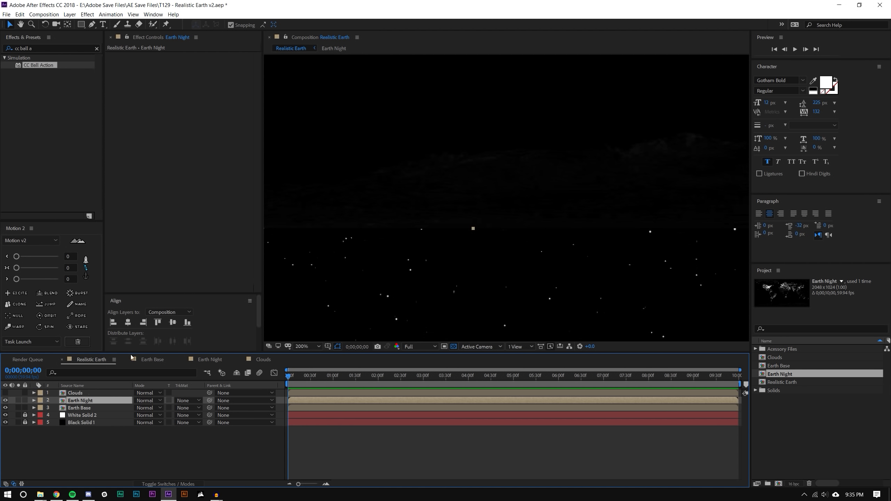
scroll(545, 189, down, 4)
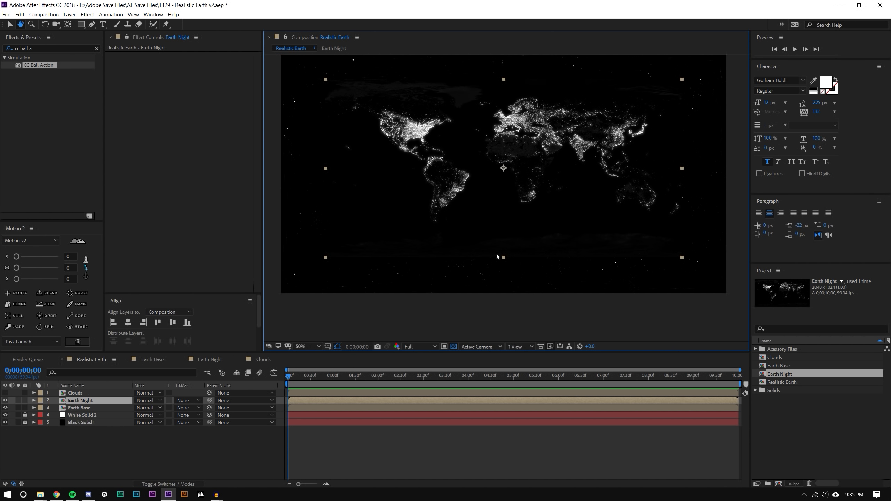
click(195, 443)
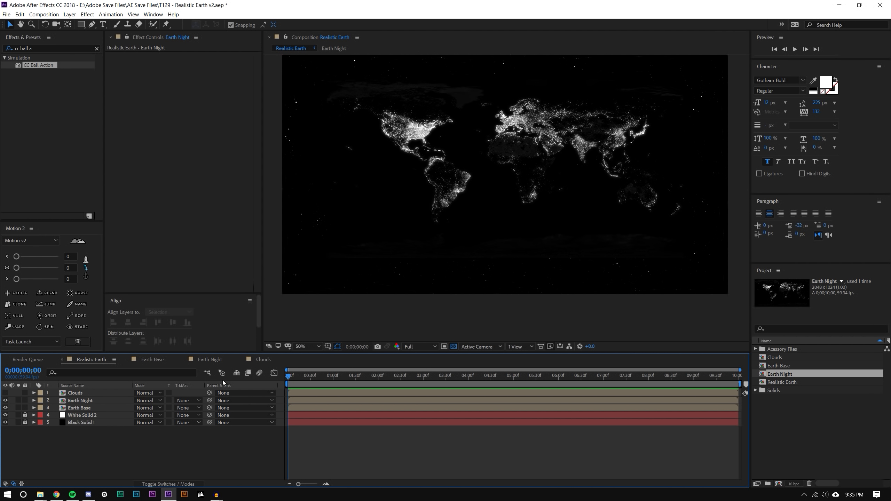
key(apostrophe)
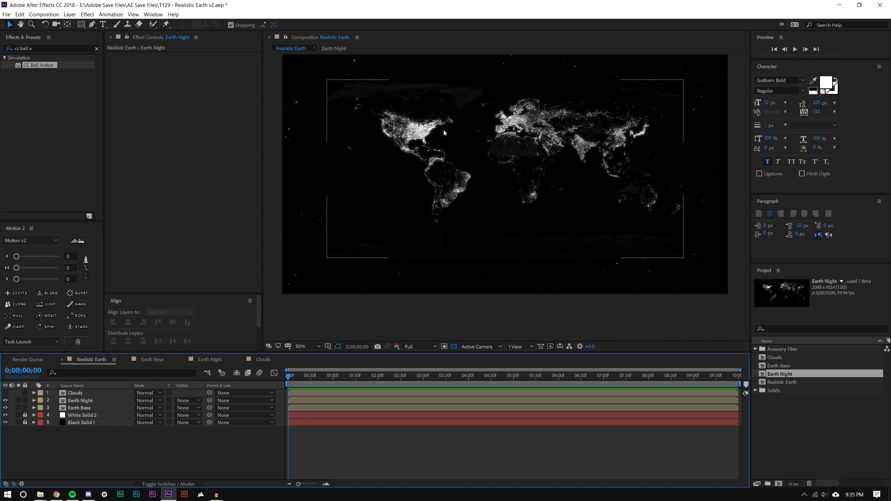
- Compare the Earth Night composition with and without the Earth Lights layer, and collapse that layer's effect settings
click(221, 360)
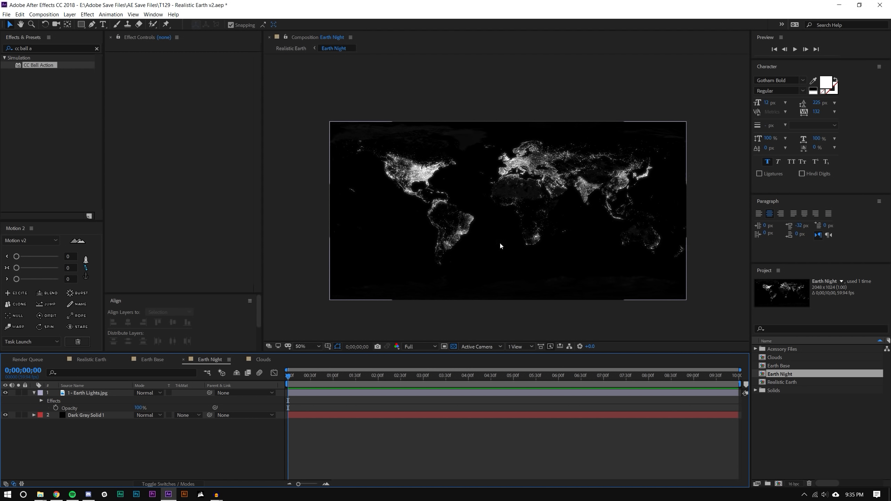
click(34, 393)
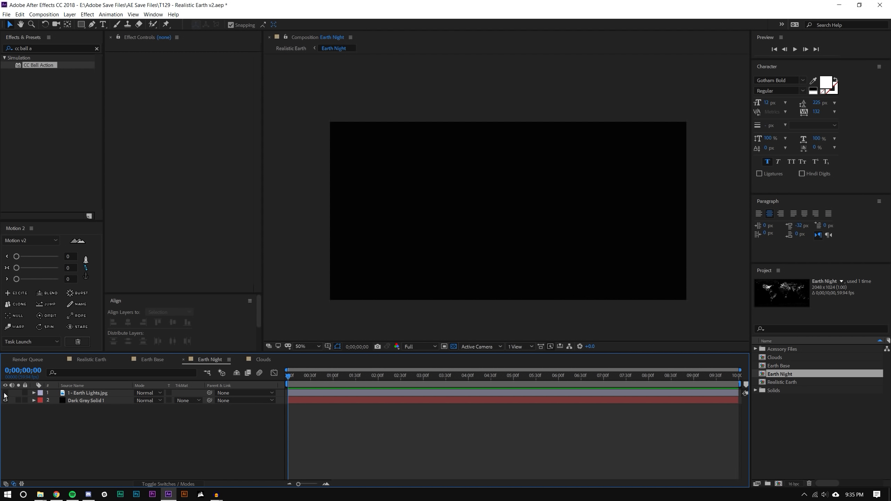
click(88, 394)
key(period)
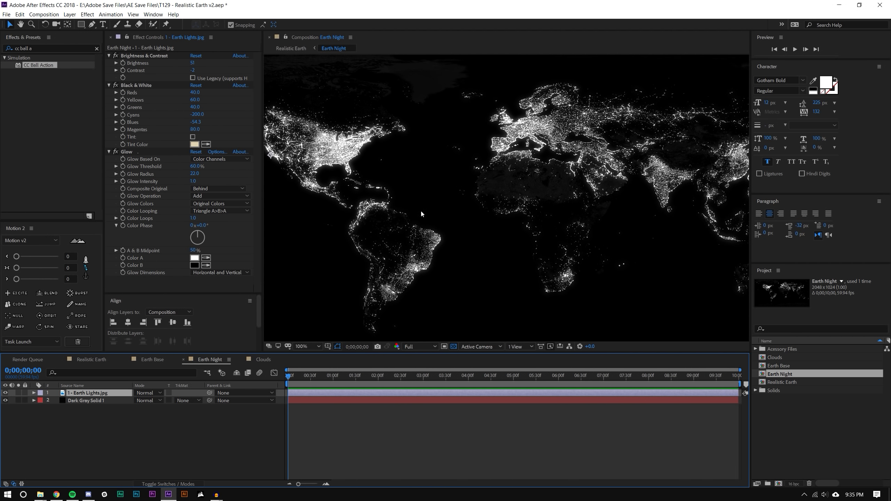
click(108, 55)
click(109, 63)
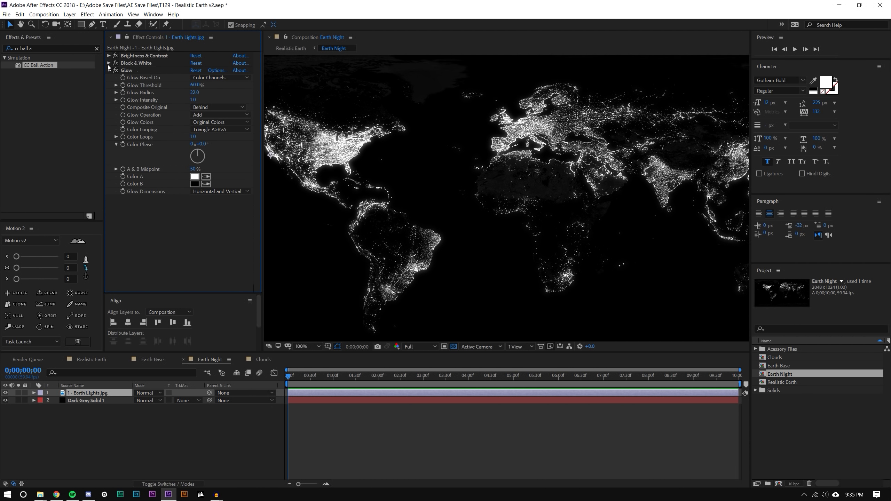
click(109, 70)
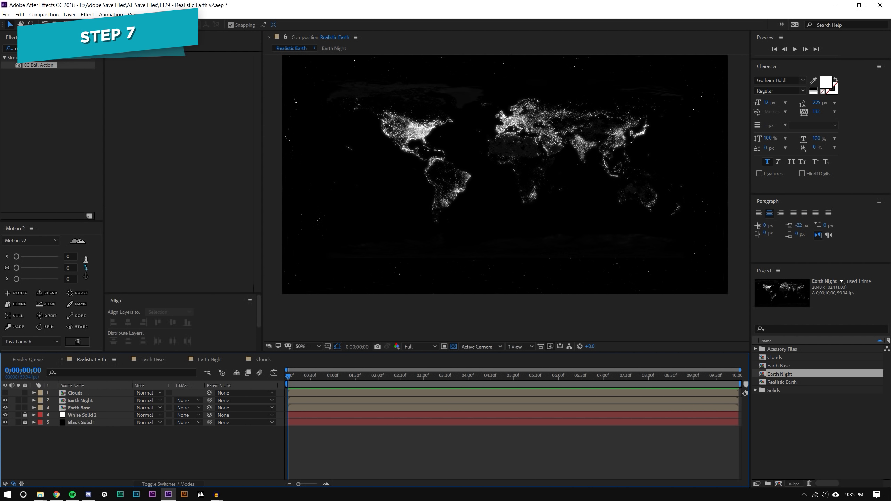
- Apply a single CC Sphere effect to the Earth Night layer in the Realistic Earth composition
click(46, 48)
text(cc sphere)
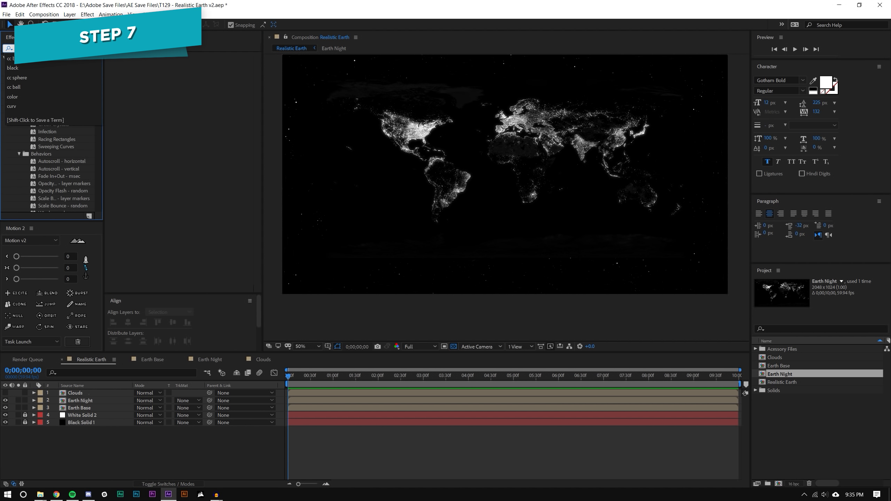
drag(34, 65, 437, 151)
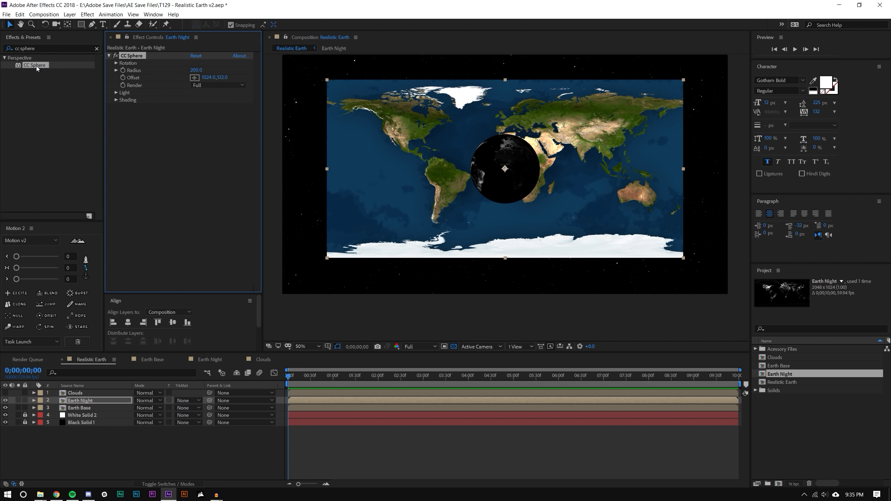
drag(37, 66, 340, 168)
key(Delete)
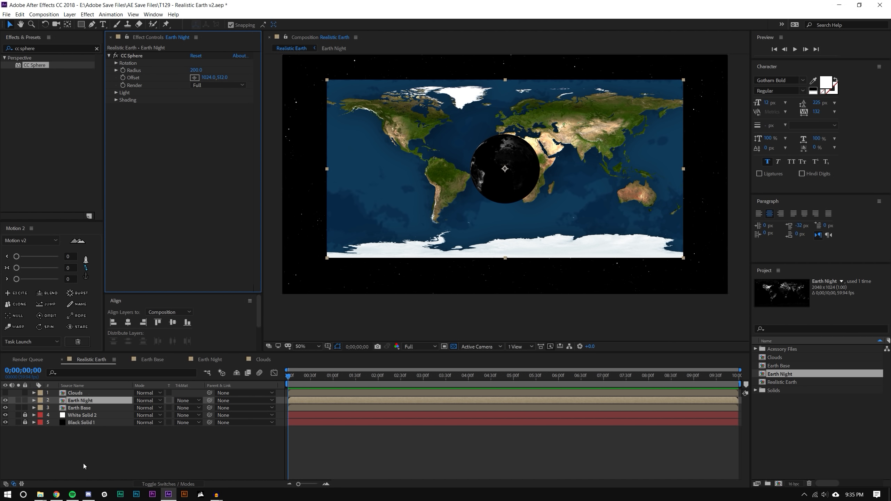
- Apply the CC Sphere effect to the Earth Base layer
click(84, 464)
click(82, 408)
drag(54, 67, 115, 408)
click(121, 433)
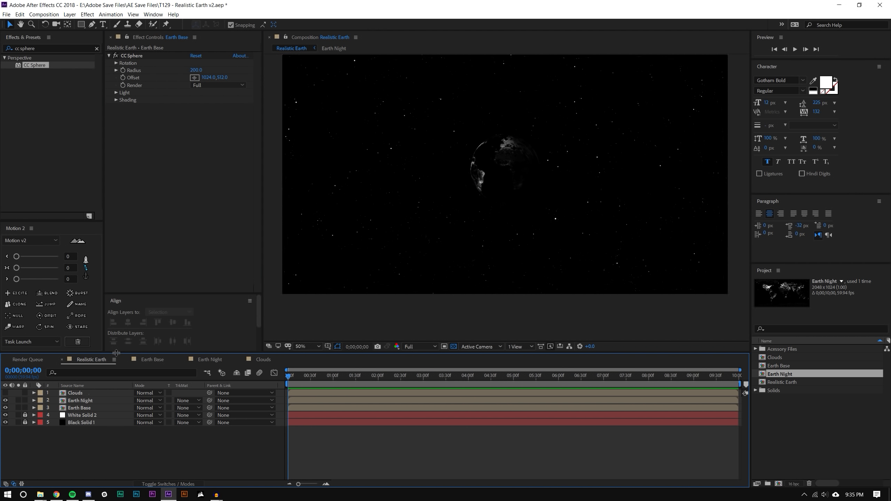
- Enable expressions on Rotation X, Rotation Y, Rotation Z and Radius of the Earth Night layer's CC Sphere effect
drag(117, 353, 117, 381)
click(88, 427)
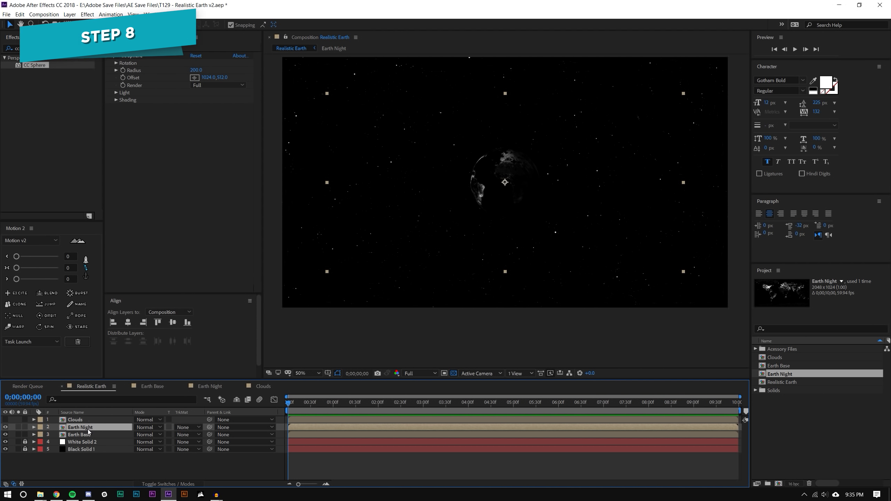
click(116, 63)
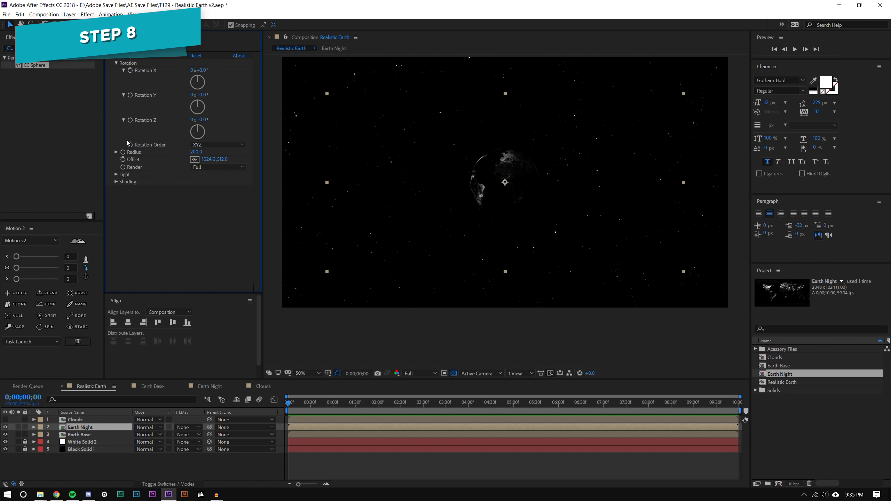
click(116, 175)
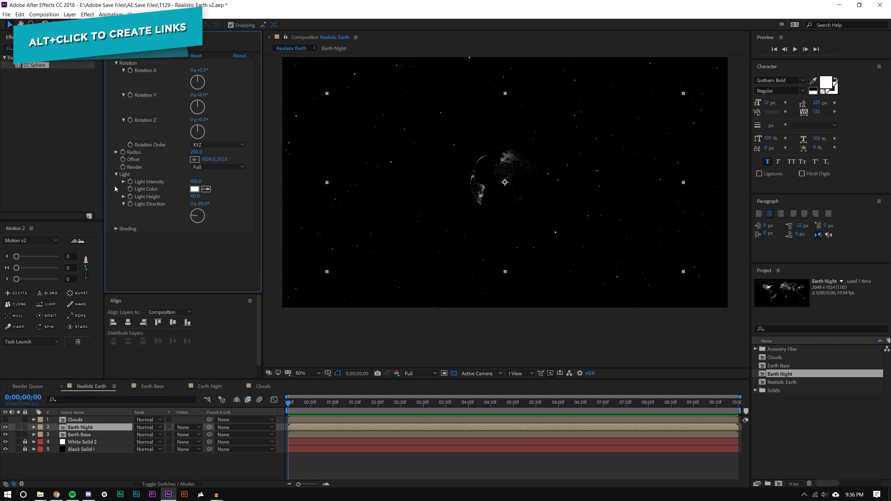
click(116, 228)
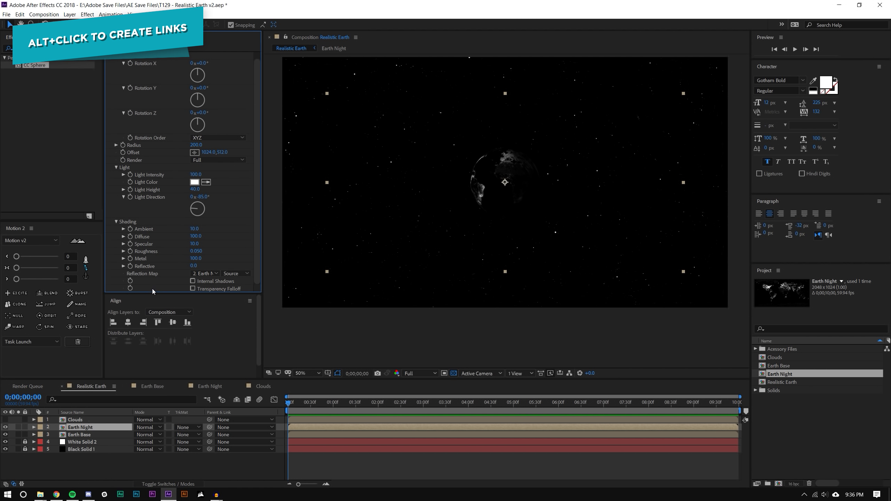
drag(150, 293, 150, 340)
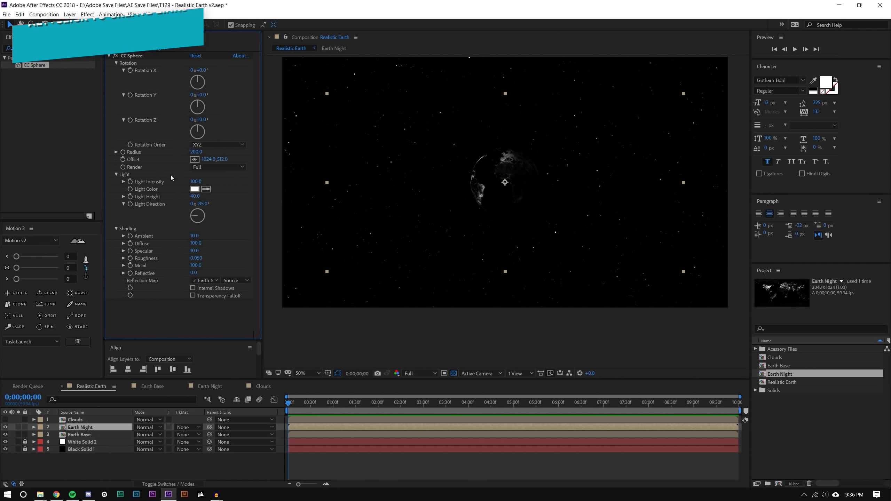
alt+click(130, 70)
alt+click(130, 94)
alt+click(130, 120)
alt+click(123, 154)
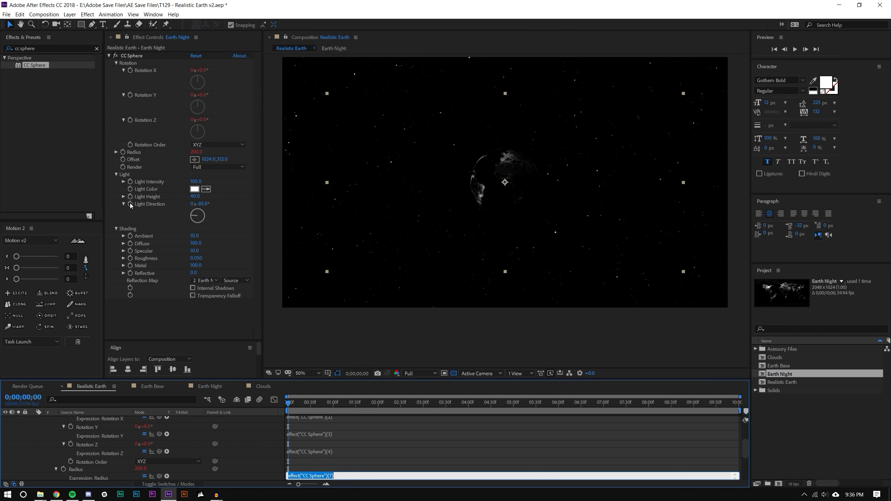
- Enable an expression on the Earth Night layer's own Rotation transform property
click(109, 55)
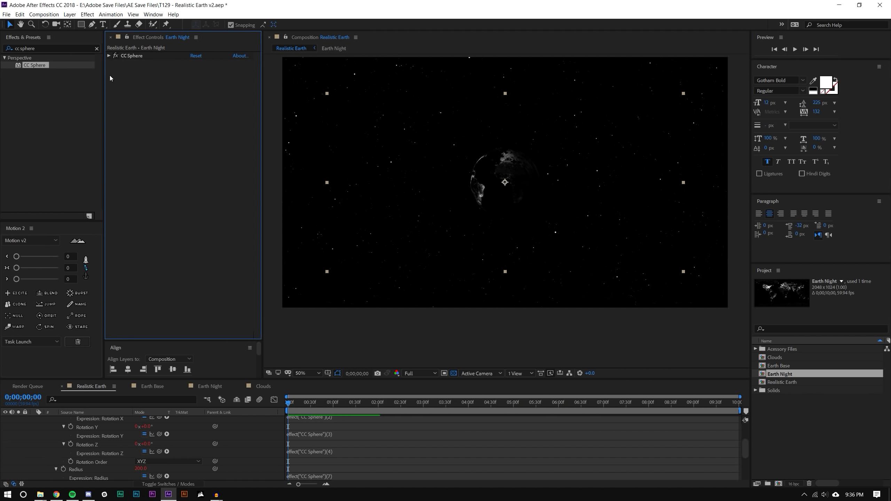
drag(92, 379, 121, 160)
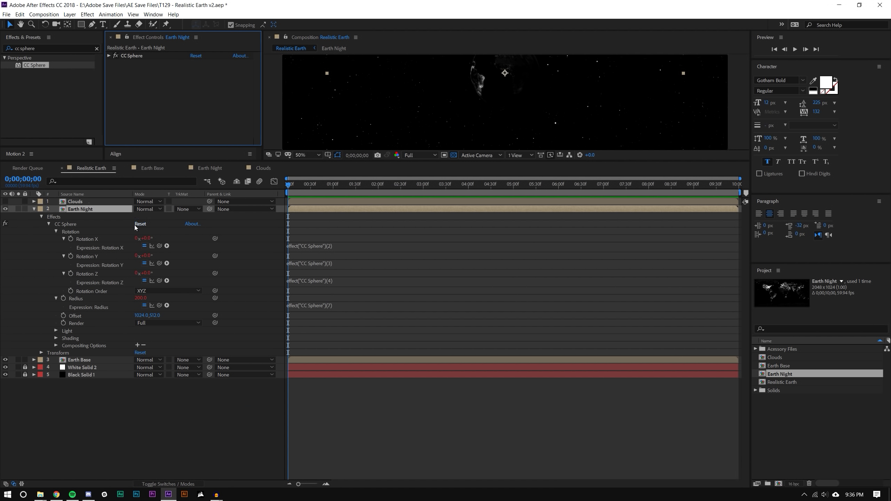
key(r)
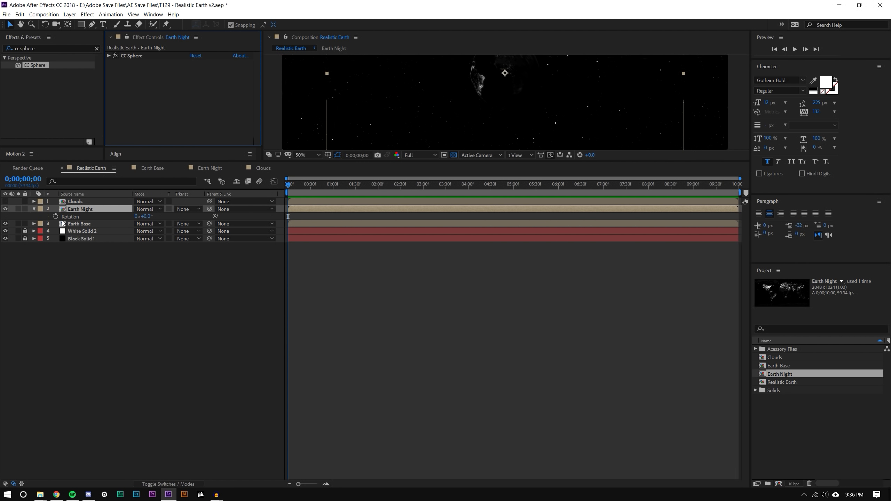
alt+click(56, 217)
drag(128, 162, 105, 242)
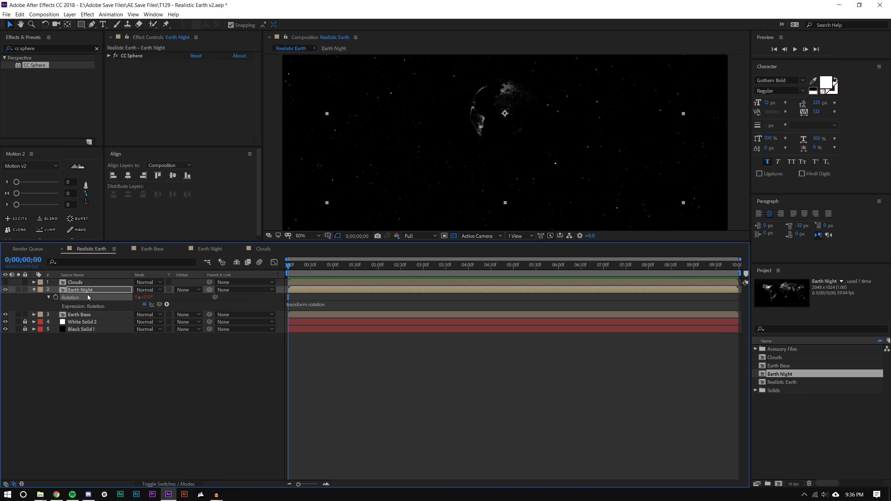
key(s)
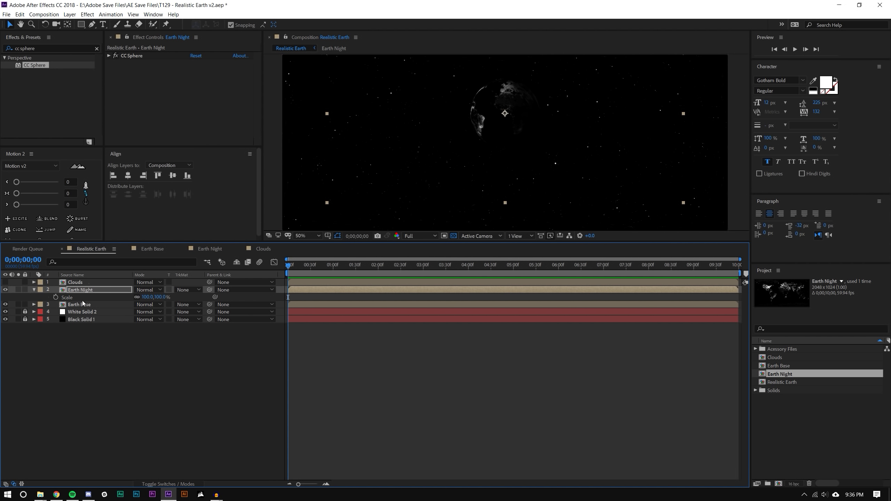
alt+click(56, 297)
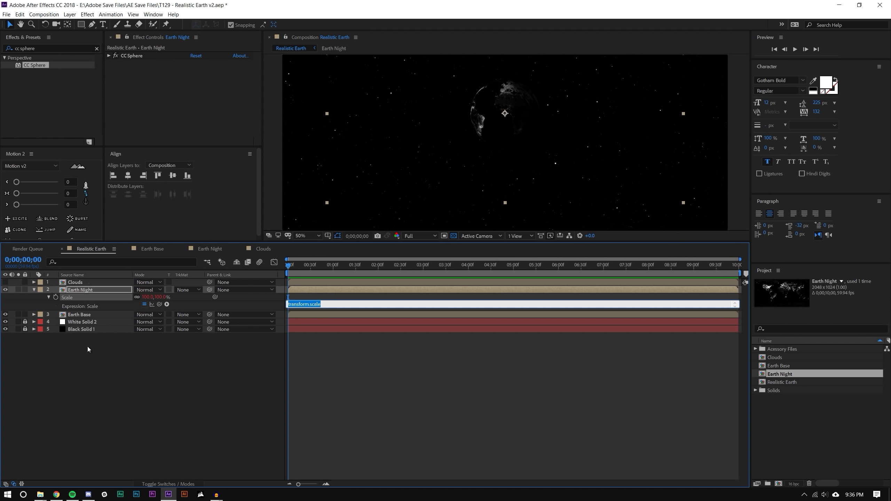
click(136, 371)
key(ctrl+a)
key(ctrl+z)
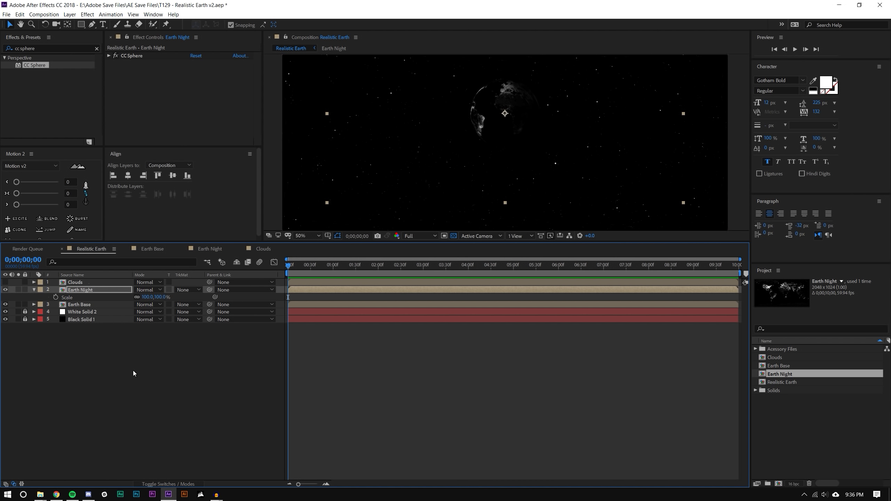
- Review the Earth Night layer's Rotation transform property, and collapse the layer again
click(133, 371)
click(95, 289)
key(r)
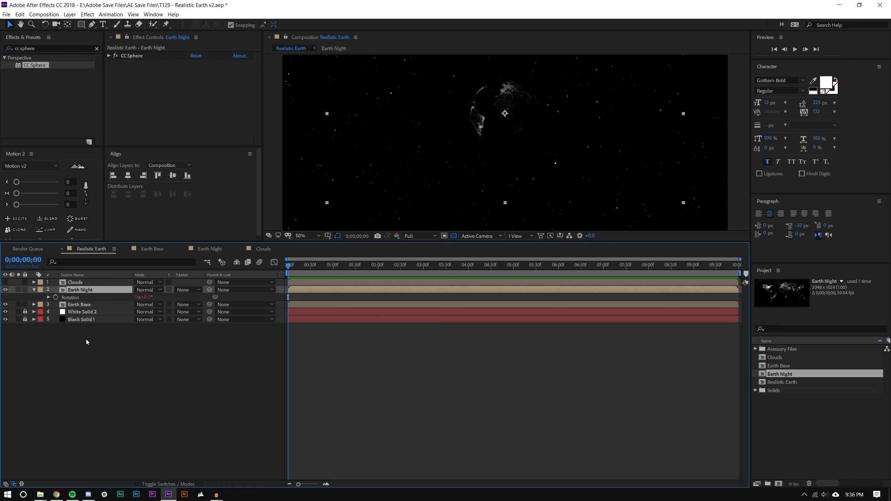
click(80, 305)
drag(114, 242, 113, 373)
click(74, 421)
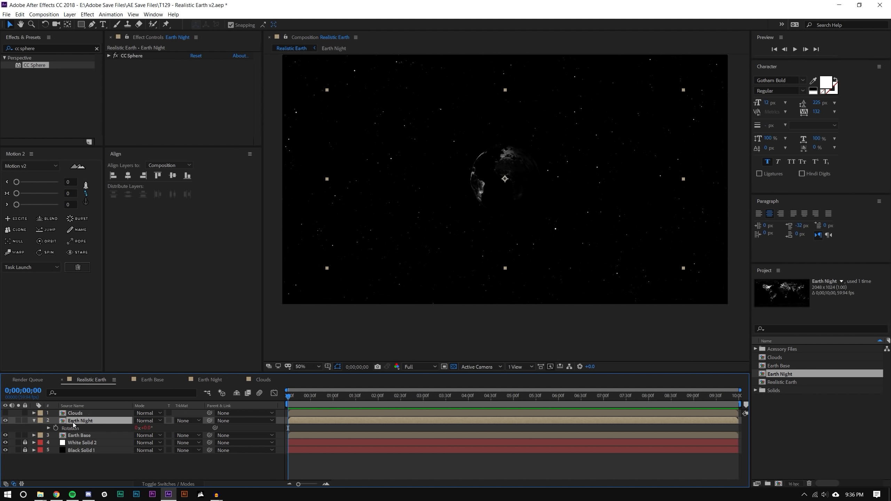
key(r)
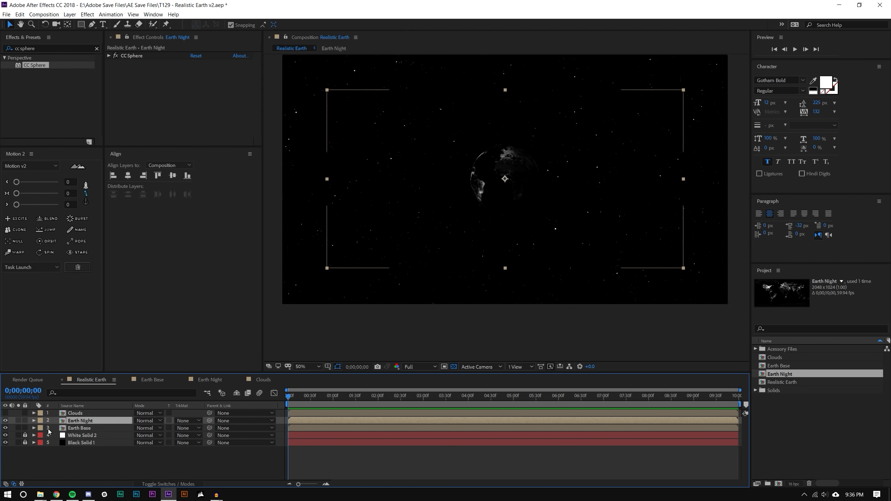
- Enlarge the timeline area and review the Rotation properties of the Earth Night layer's CC Sphere effect
click(34, 420)
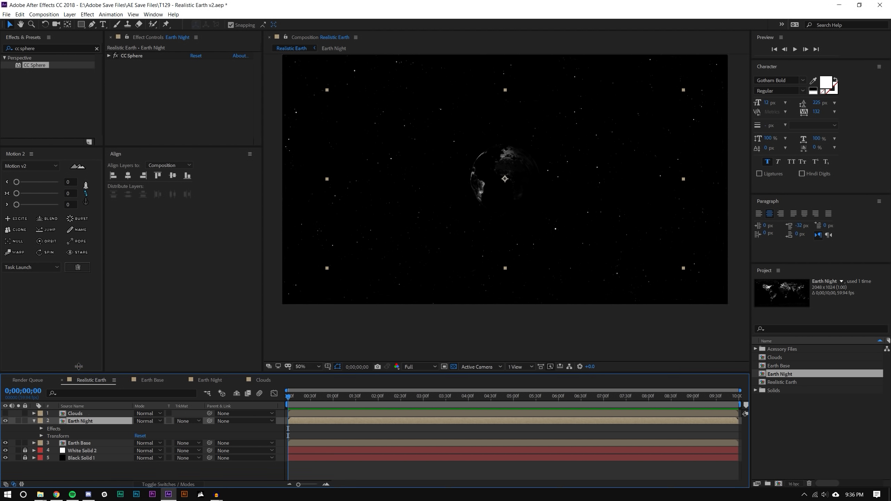
drag(113, 374, 113, 247)
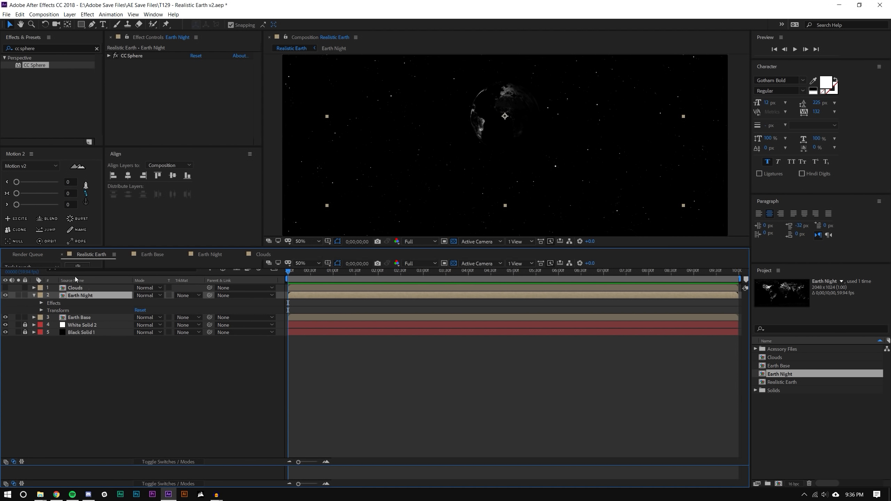
click(42, 303)
click(49, 311)
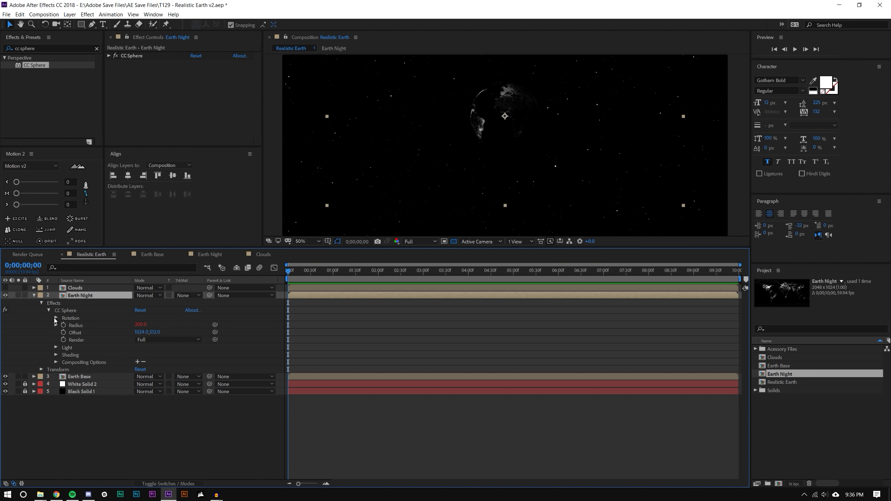
click(56, 318)
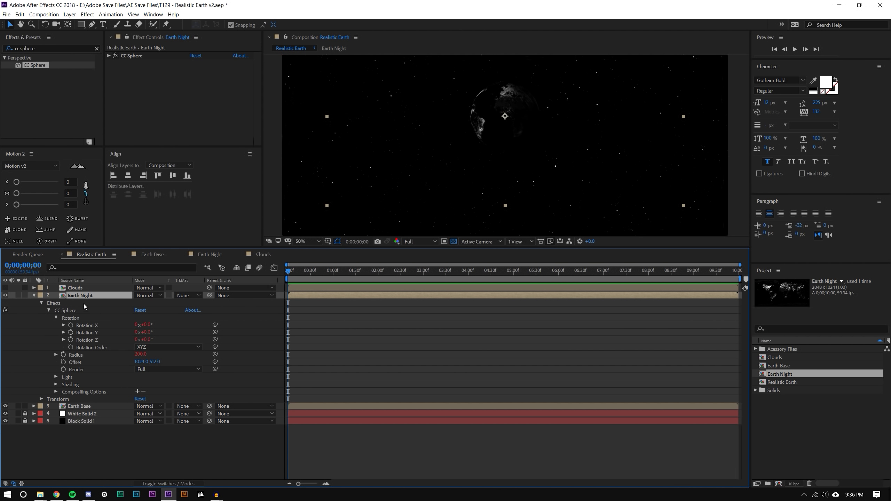
key(u)
click(84, 326)
click(82, 296)
click(45, 326)
click(33, 295)
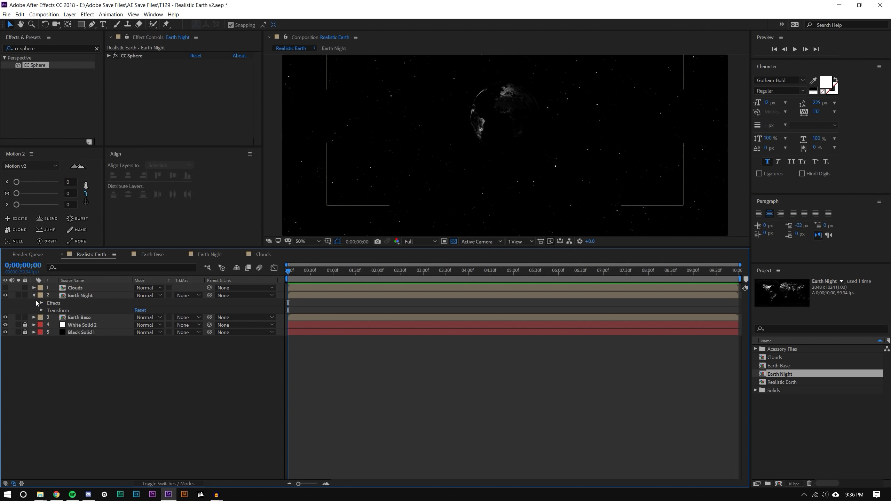
- Expand the Earth Night layer's CC Sphere Rotation, Light and Shading groups, and show the Earth Base layer's effect controls
click(49, 310)
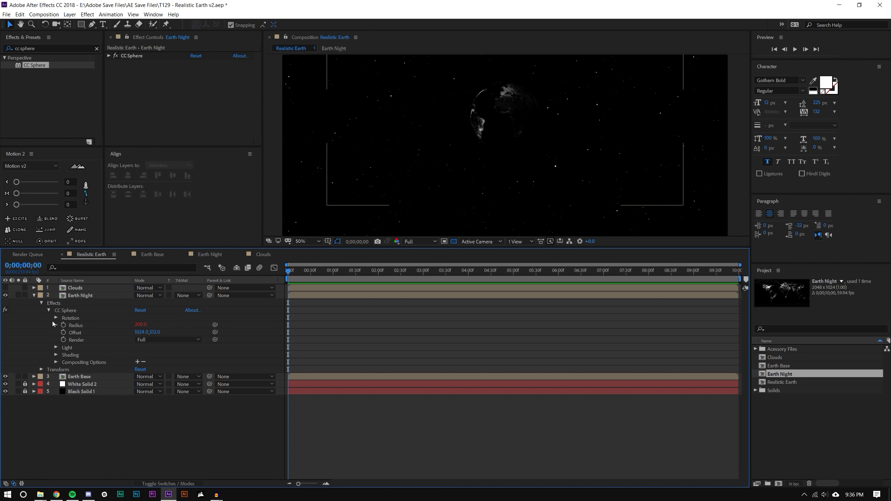
click(55, 318)
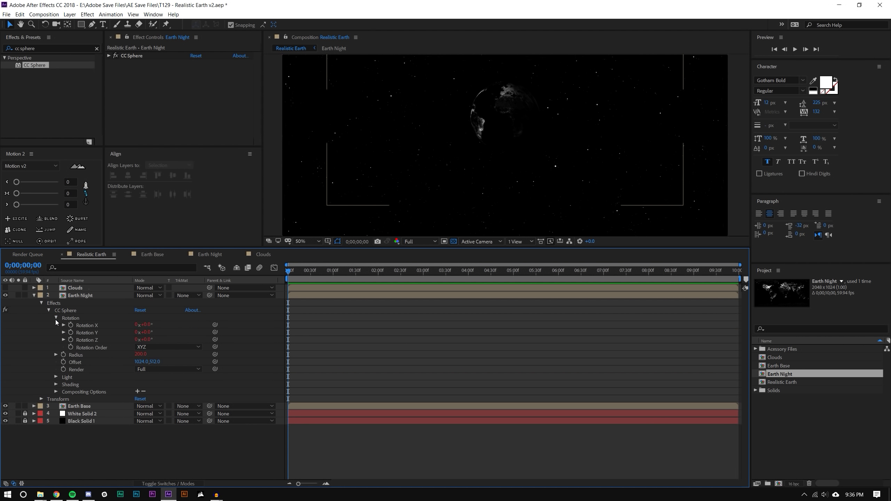
click(56, 377)
click(56, 414)
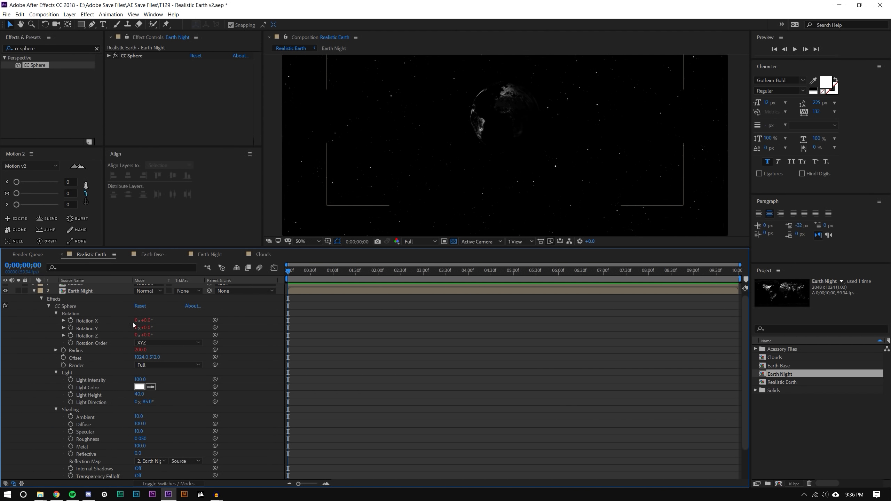
scroll(224, 341, down, 10)
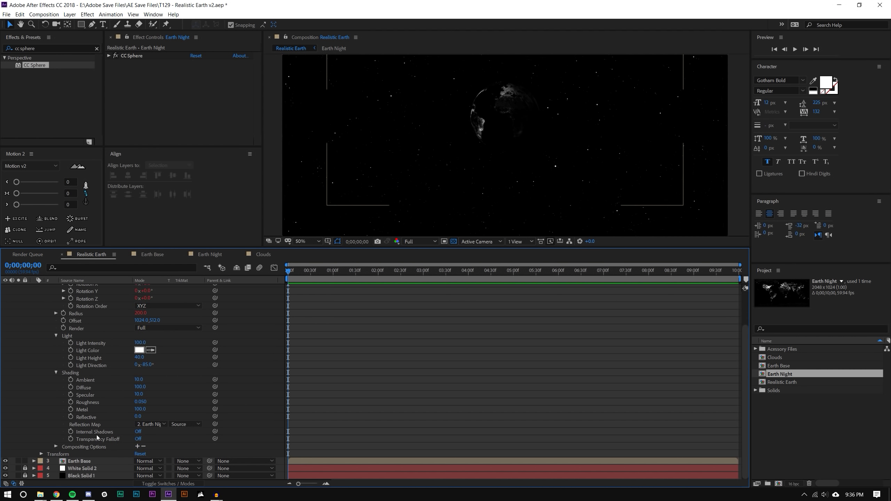
click(88, 462)
scroll(159, 330, up, 10)
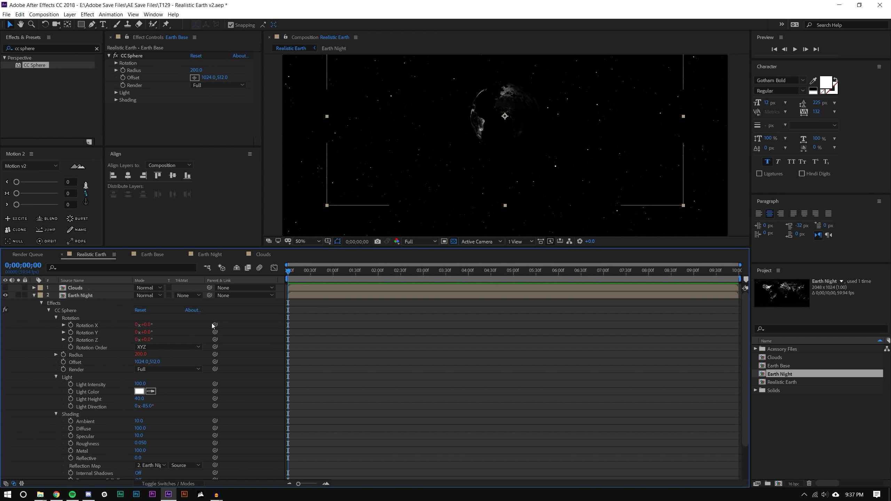
- Link Earth Night's CC Sphere Rotation X, Y and Z expressions to the matching Rotation properties of Earth Base's CC Sphere
click(117, 63)
drag(128, 147, 135, 238)
drag(215, 325, 194, 70)
drag(215, 342, 145, 106)
drag(215, 342, 154, 119)
click(377, 438)
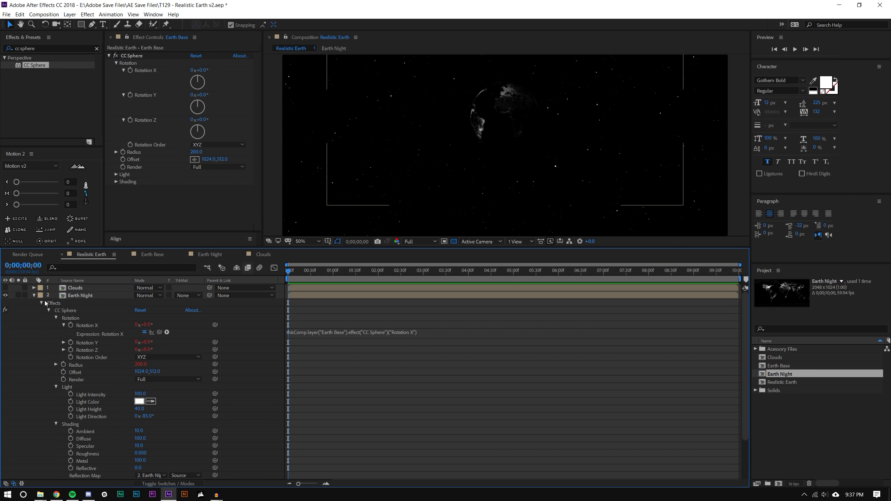
- Reveal the Rotation transform of Earth Base and Earth Night, and link Earth Night's Rotation expression to Earth Base's Rotation
click(34, 296)
click(77, 302)
key(r)
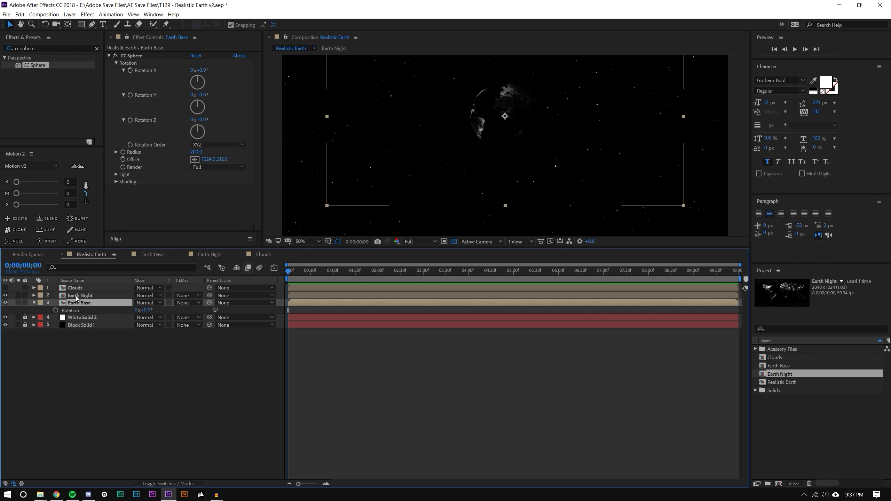
click(77, 295)
key(r)
drag(215, 302, 120, 320)
click(130, 350)
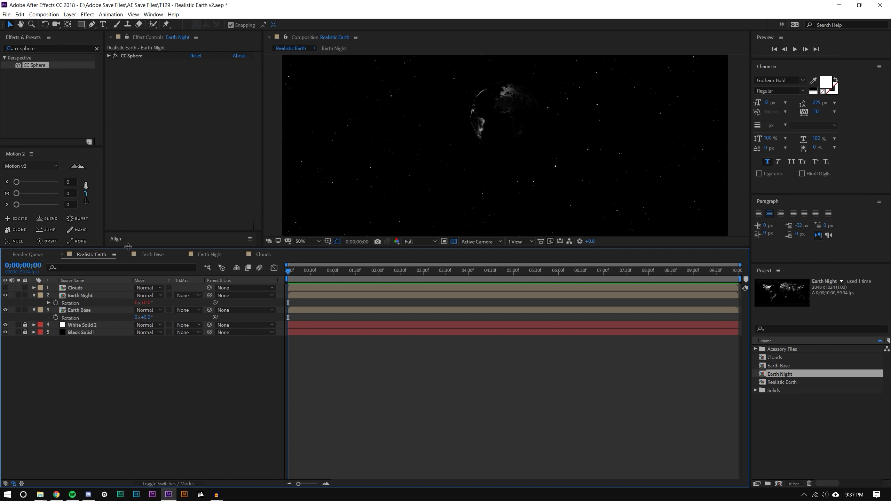
- Link the Earth Night layer's CC Sphere Radius expression to the Earth Base layer's Radius, and collapse Earth Night
drag(129, 248, 125, 288)
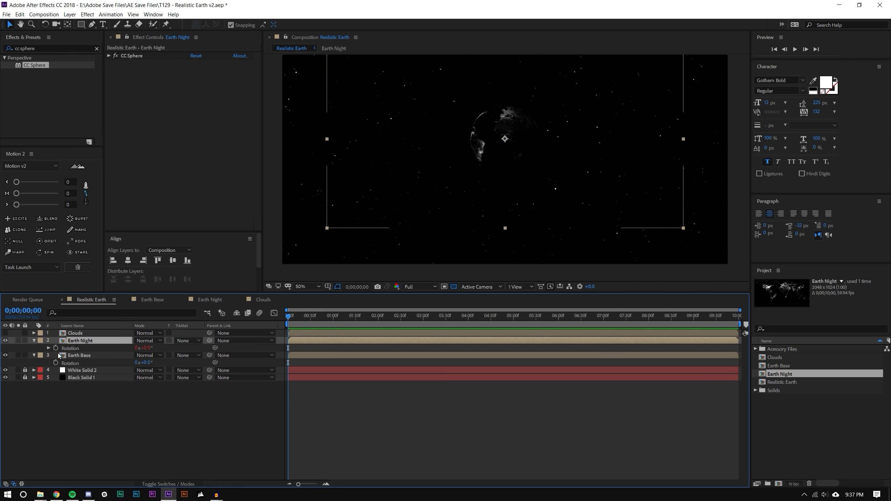
click(34, 340)
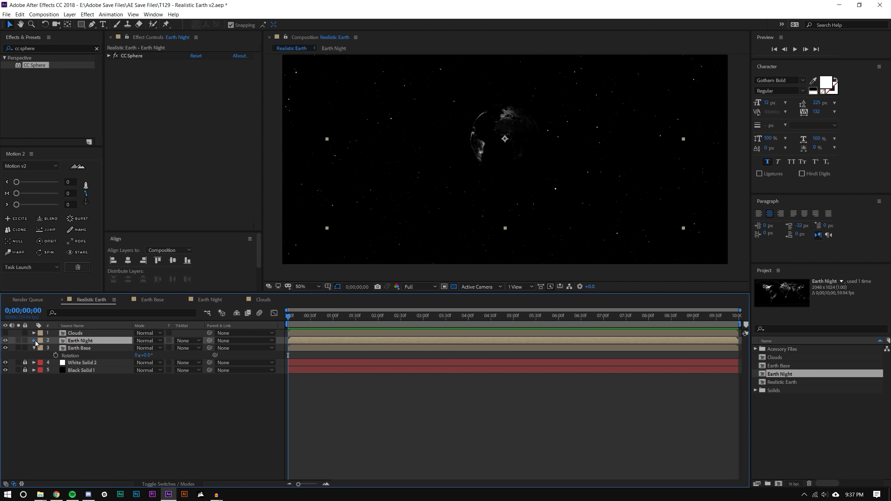
click(34, 341)
click(41, 348)
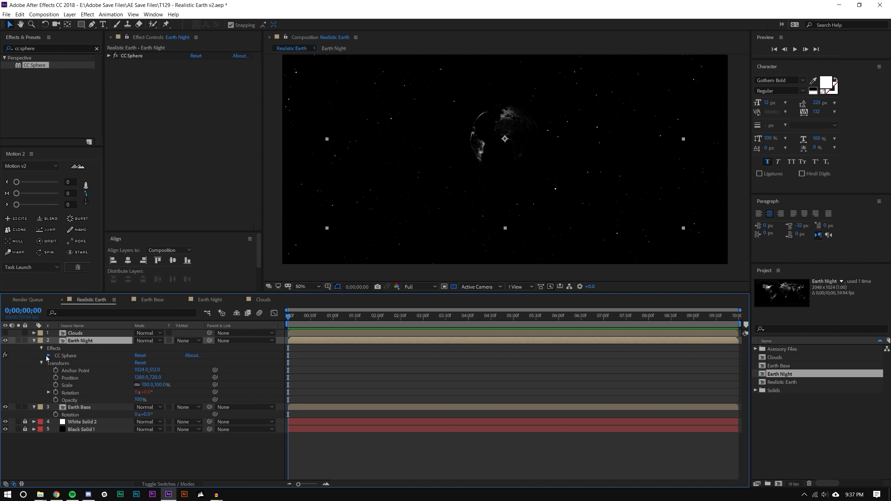
click(49, 356)
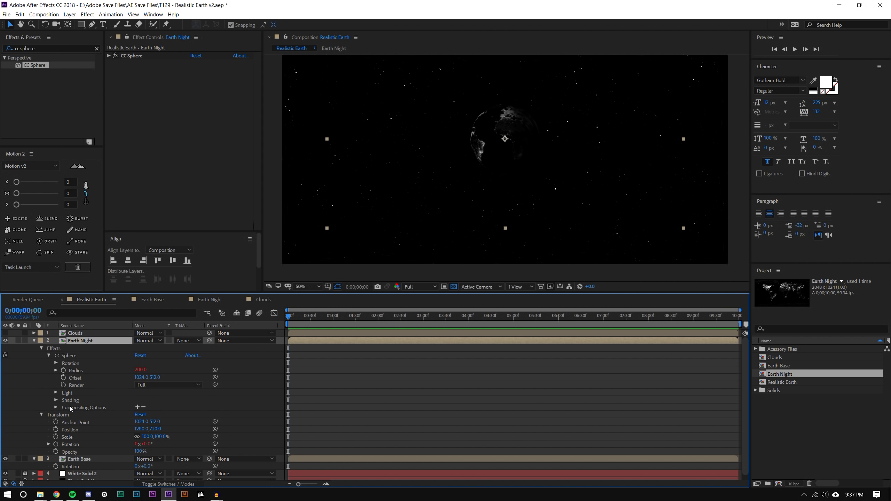
click(57, 371)
drag(131, 293, 161, 270)
click(102, 345)
click(116, 152)
drag(216, 347, 135, 153)
click(332, 391)
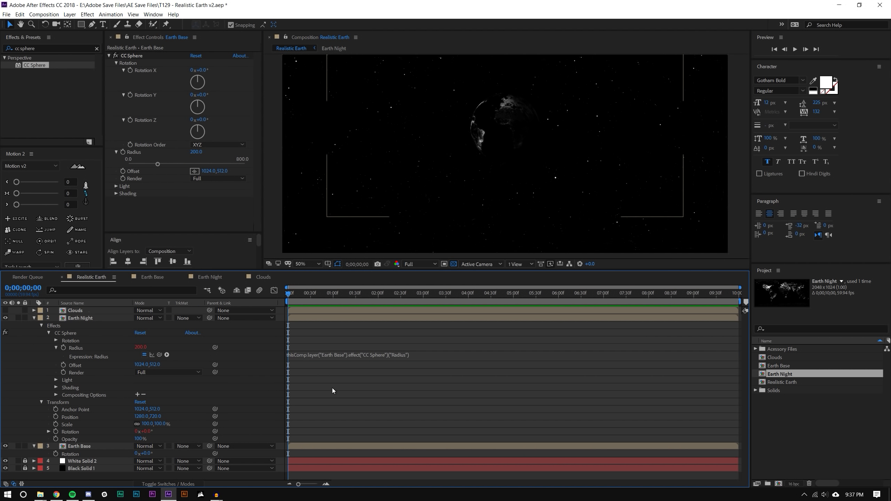
click(34, 319)
drag(85, 273, 87, 350)
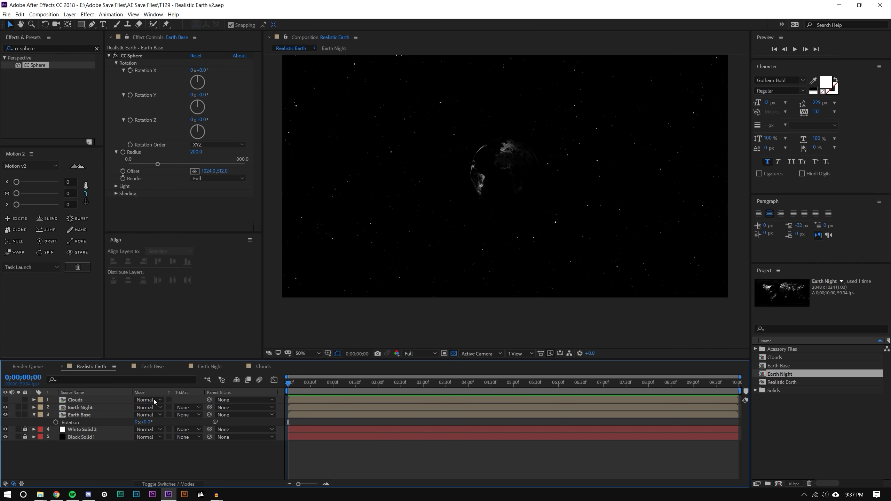
- Set the Earth Base layer's CC Sphere Radius to 323, and undo the test change to its Rotation Y
click(95, 418)
click(95, 416)
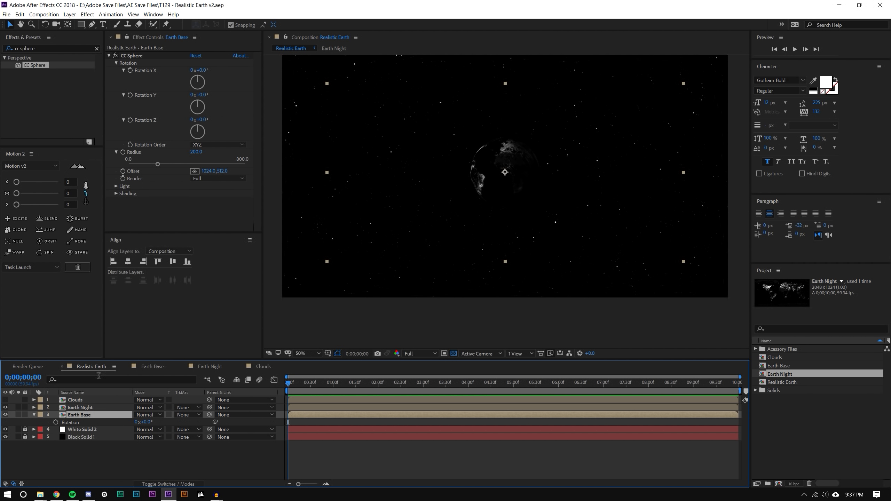
drag(196, 152, 273, 98)
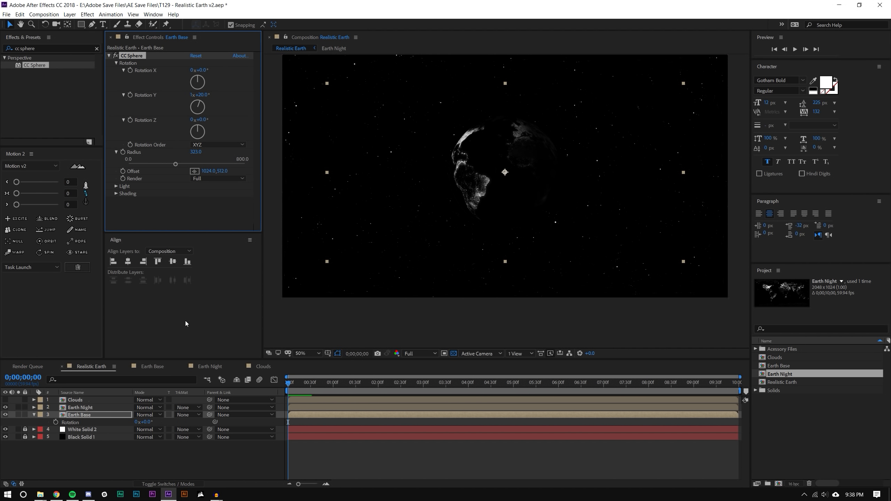
key(ctrl+z)
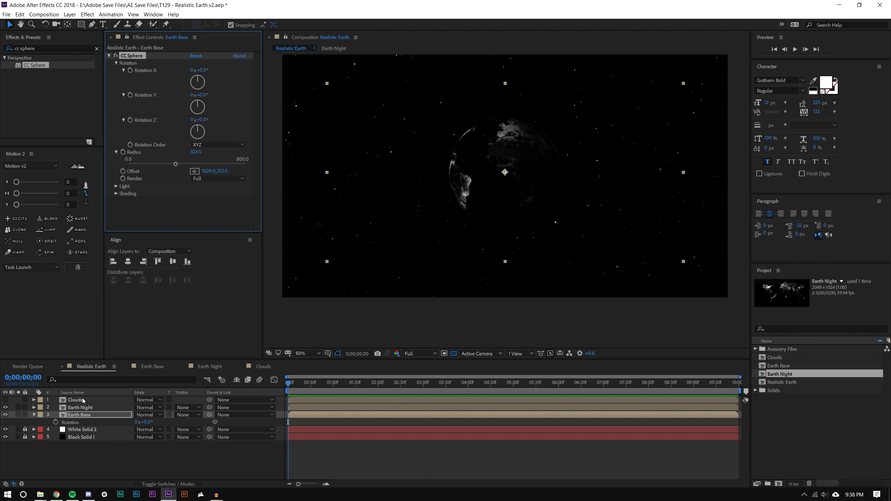
click(123, 458)
- Hide the Earth Night layer briefly to inspect the Earth Base globe up close, and show it again
scroll(451, 149, up, 2)
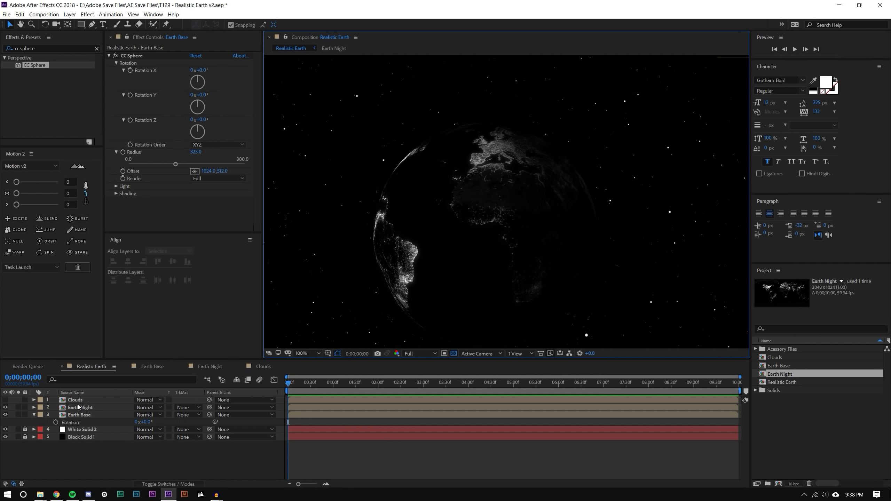
click(6, 408)
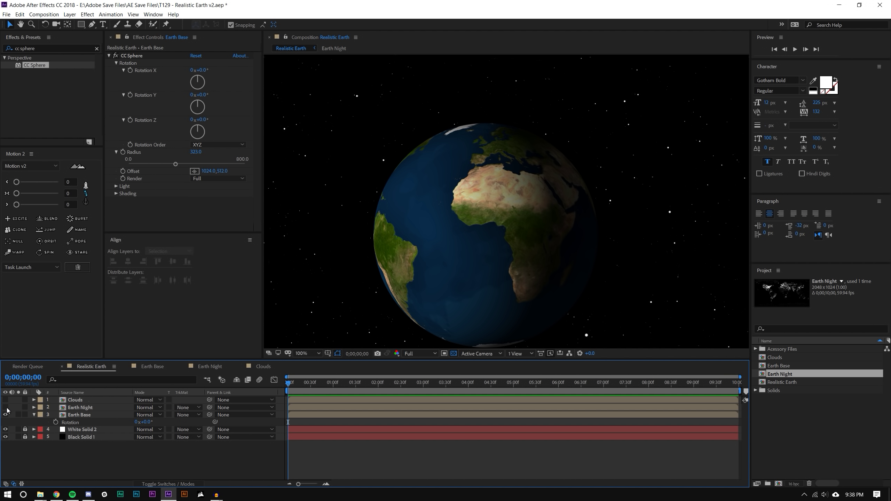
click(5, 407)
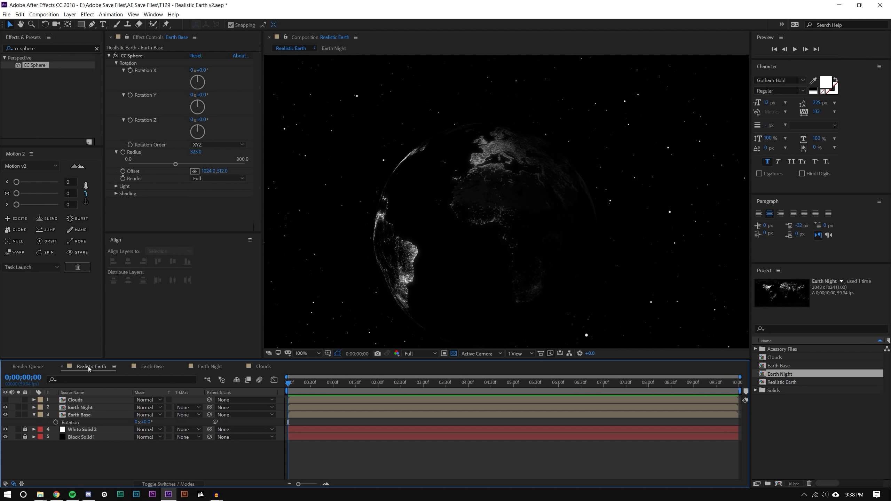
- Duplicate the Earth Night layer and rename the copy "Earth Night - Mask"
click(97, 409)
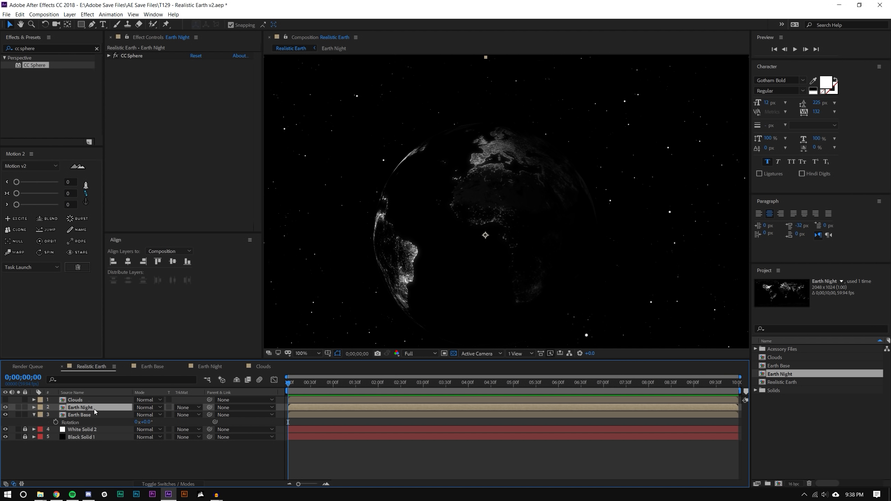
key(ctrl+d)
right_click(82, 407)
click(90, 405)
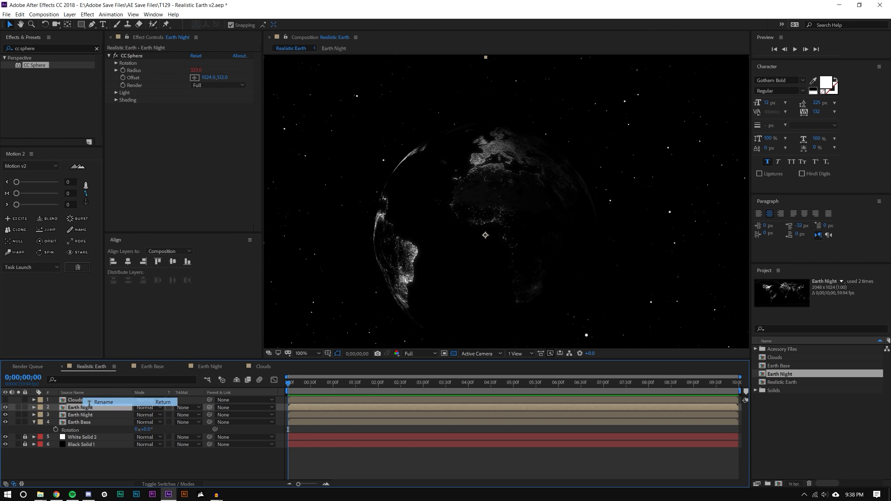
key(Right)
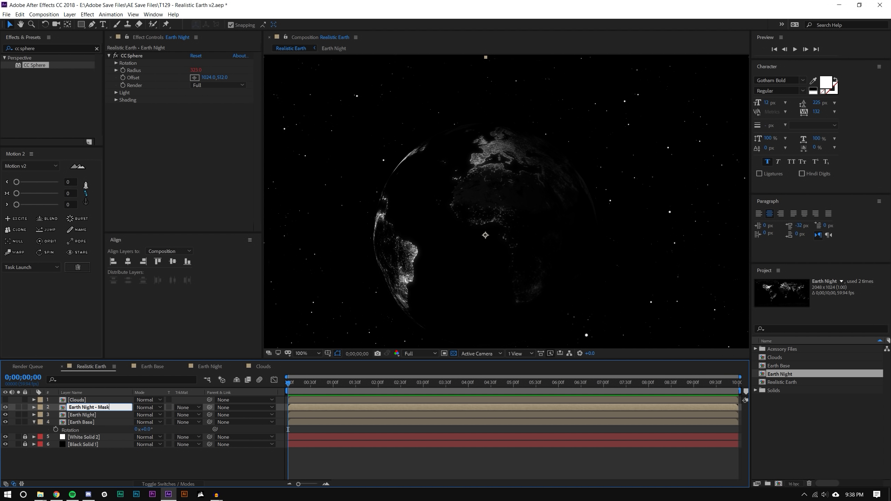
key(Return)
- Create a new 2048 x 1024 px composition with a white background color (FFFFFF)
click(800, 440)
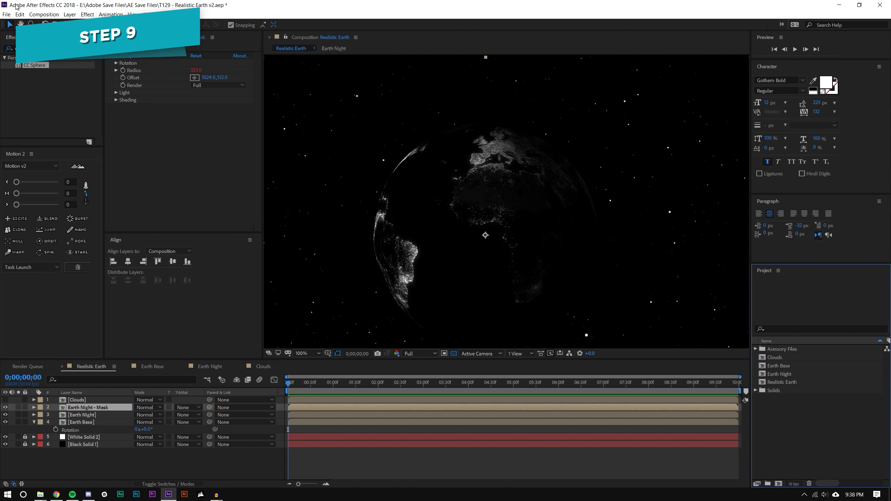
click(44, 14)
click(56, 23)
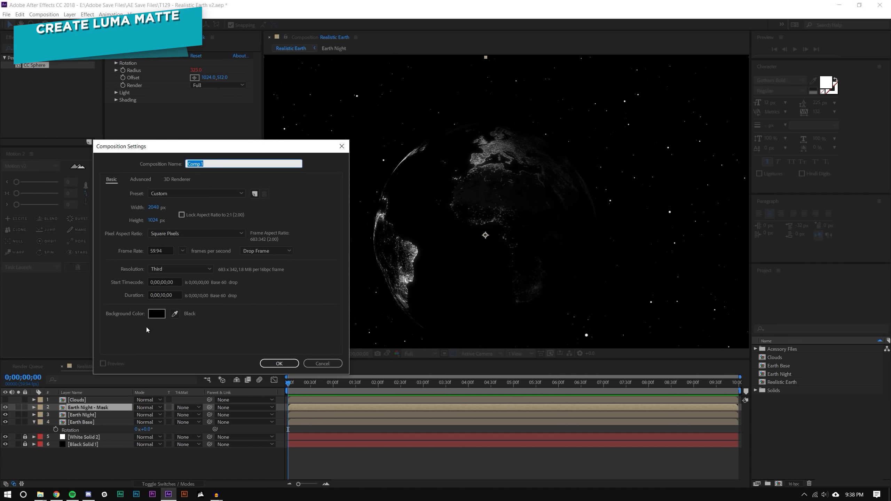
click(157, 314)
click(408, 260)
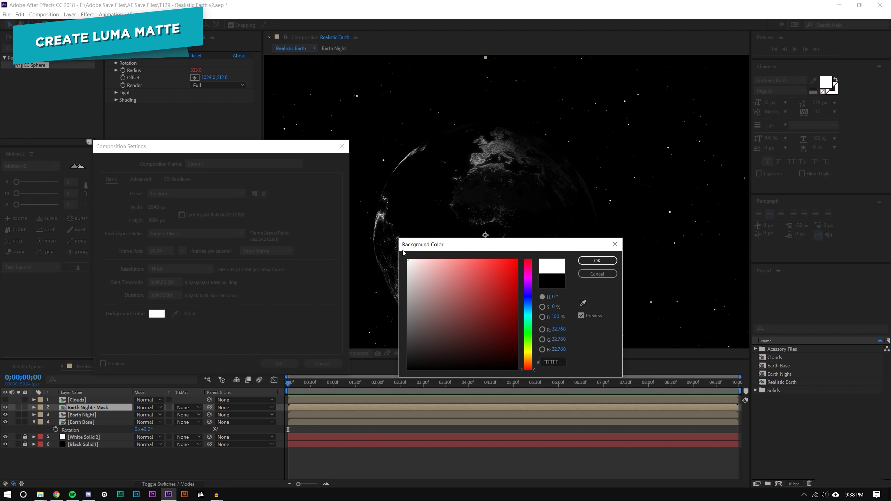
click(597, 260)
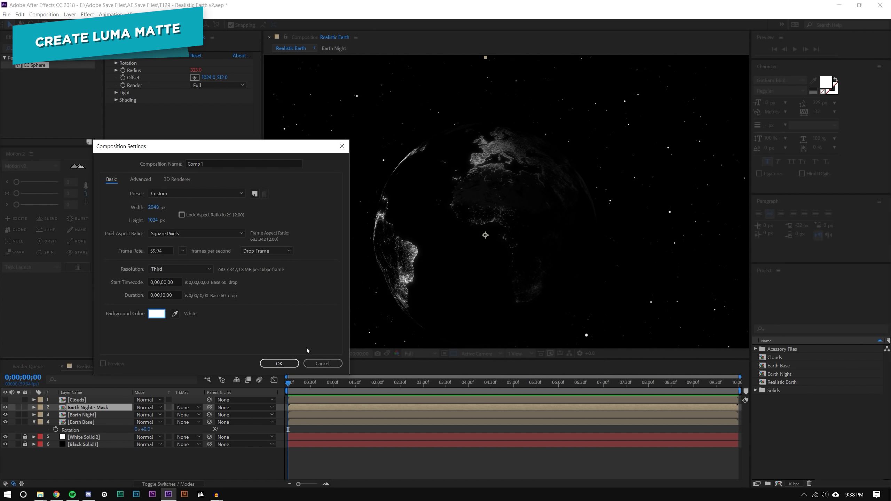
click(280, 364)
- Add a white solid layer filling the new composition
scroll(396, 195, down, 2)
click(69, 15)
mouse_move(80, 24)
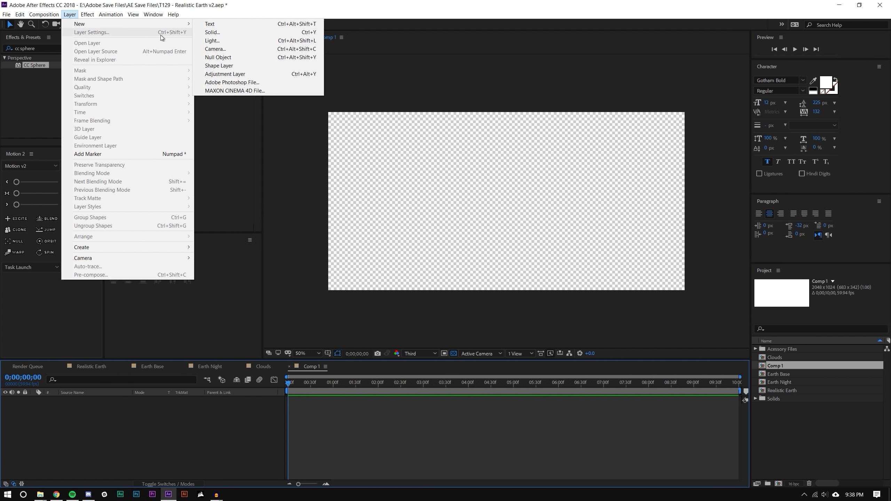
click(214, 32)
click(441, 301)
drag(424, 285, 402, 243)
click(598, 262)
click(477, 326)
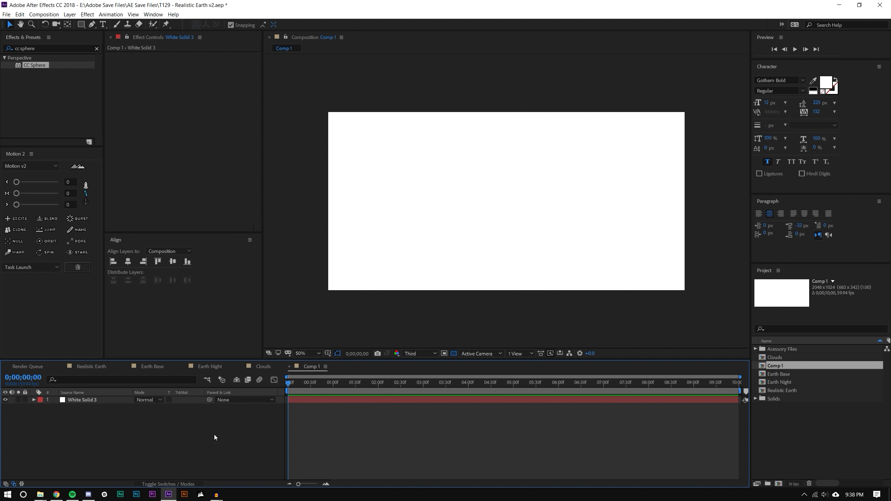
- Rename the new composition Comp 1 as "White" in the project
right_click(788, 364)
click(797, 359)
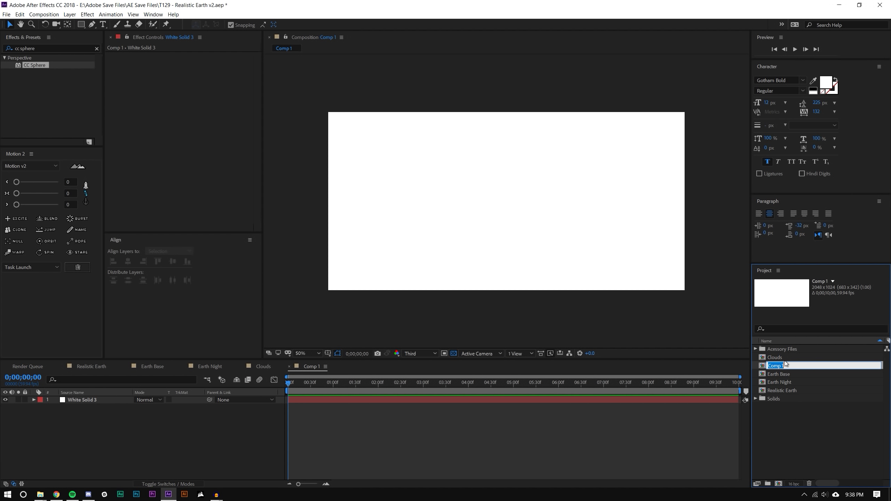
text(White)
key(Return)
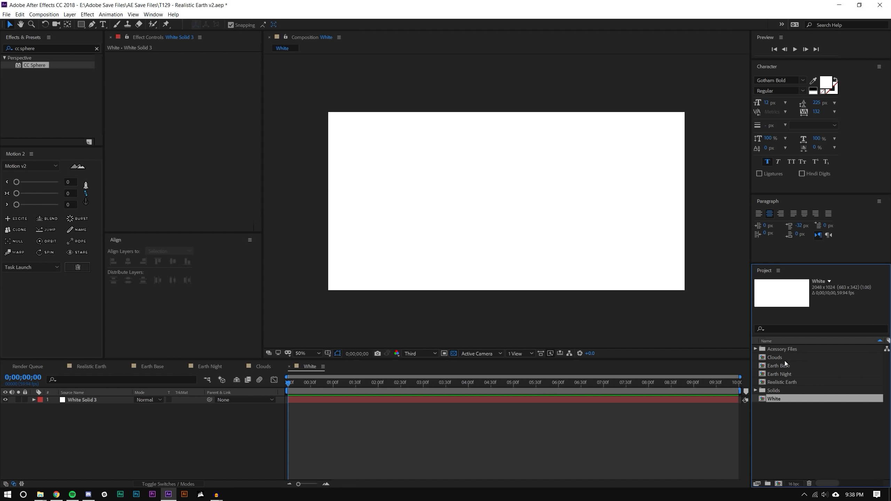
- In the Realistic Earth composition, replace the source of the Earth Night - Mask layer with the White composition
click(92, 367)
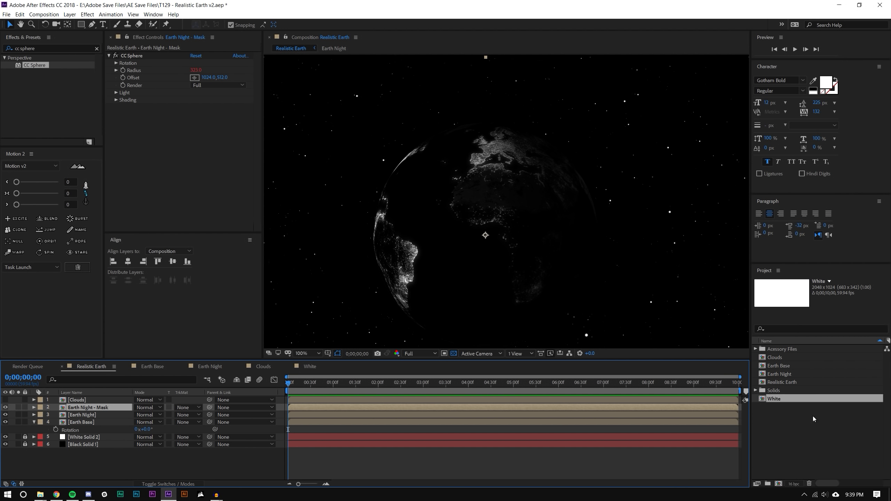
drag(773, 399, 88, 408)
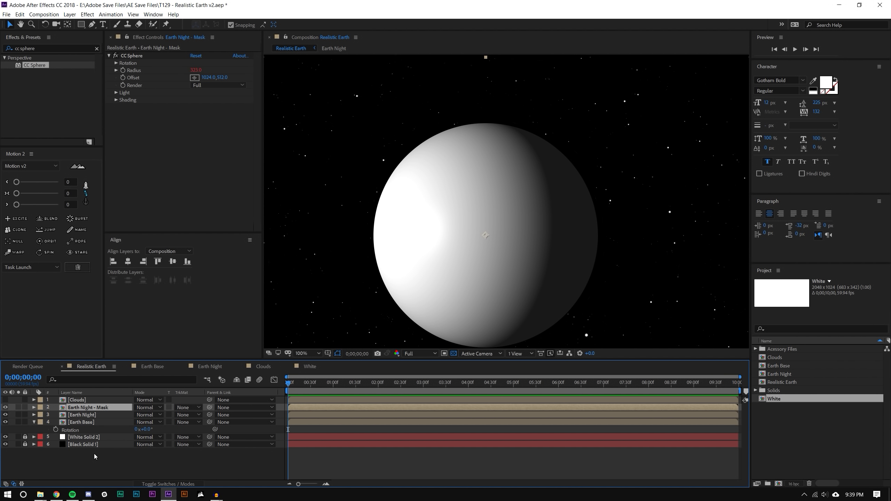
click(117, 454)
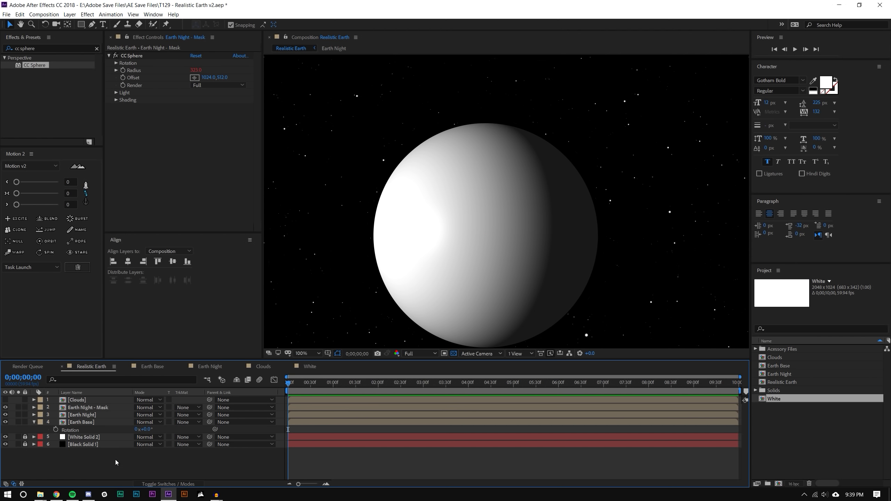
- Inspect the mask's CC Sphere rotation, try a small rotation change on the Earth Base layer, and undo it
click(108, 407)
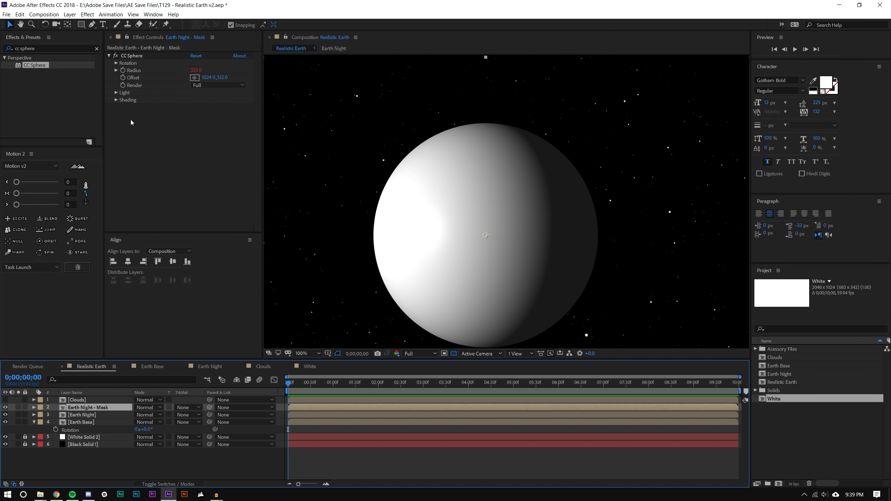
click(115, 63)
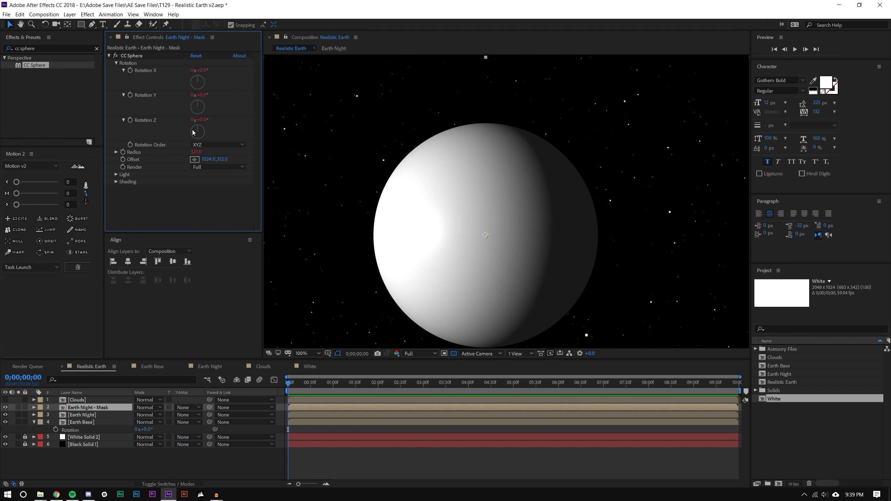
click(115, 63)
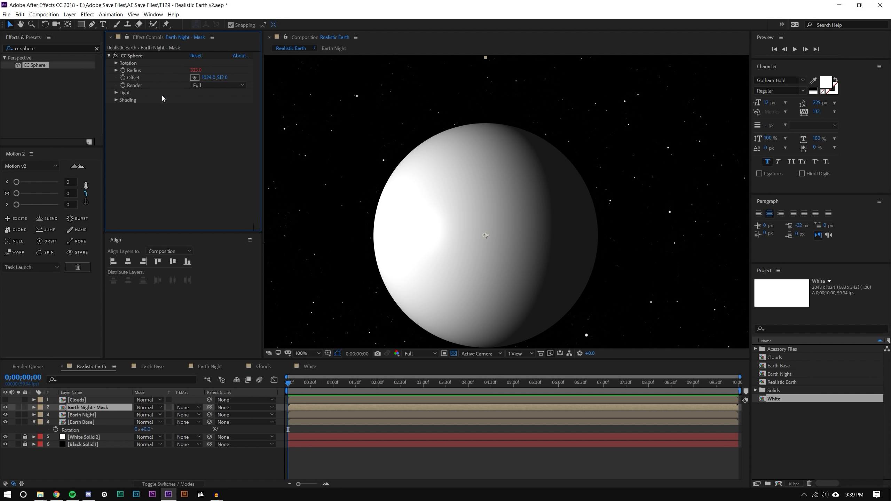
click(100, 422)
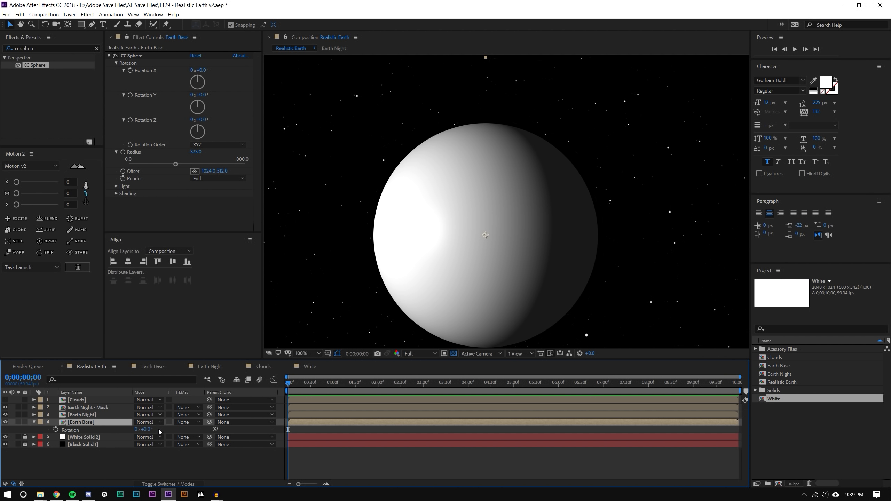
mouse_move(149, 431)
mouse_down()
mouse_move(167, 431)
mouse_move(153, 431)
mouse_up()
key(ctrl+z)
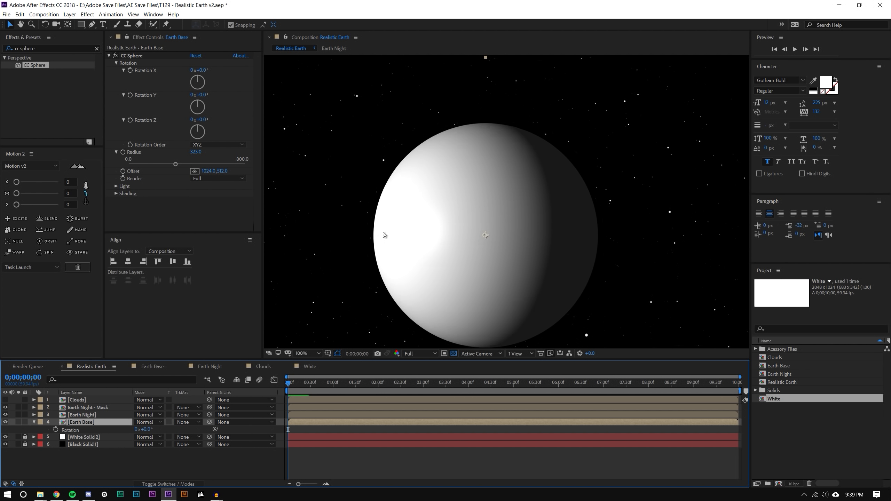
- Set the Ambient shading of the Earth Night - Mask layer's CC Sphere effect to 0
click(82, 408)
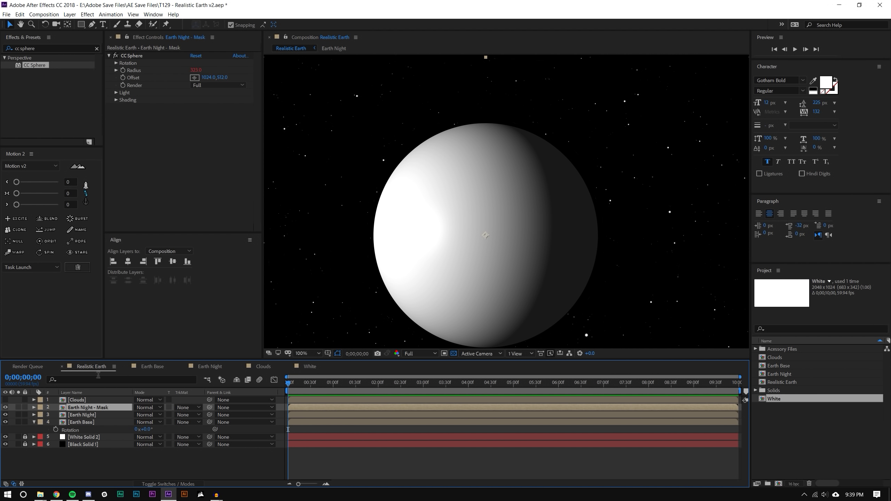
click(116, 93)
click(116, 147)
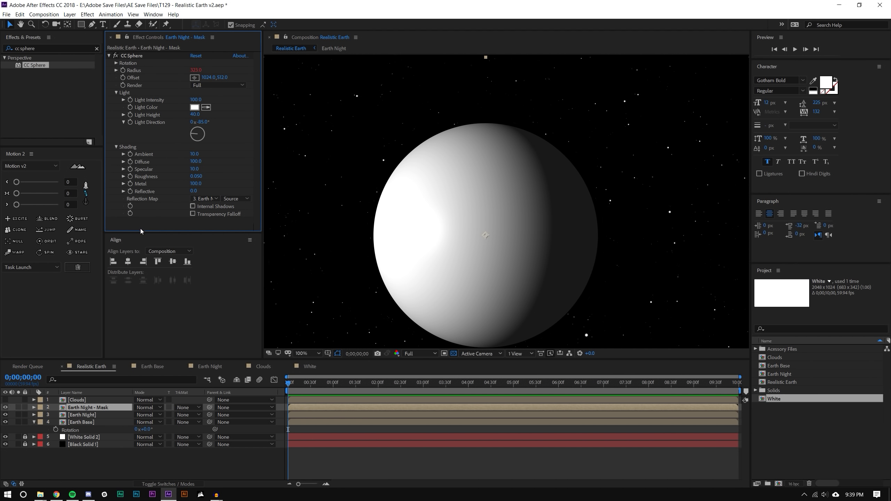
drag(140, 232, 142, 283)
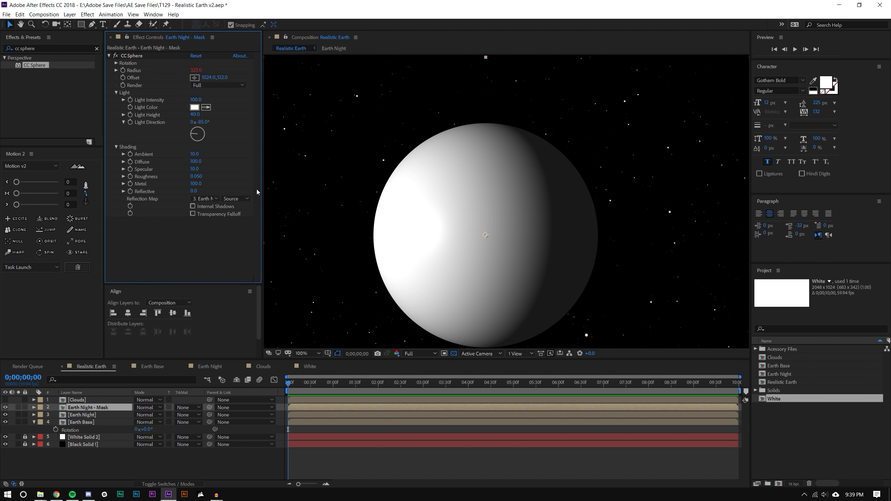
drag(263, 184, 267, 181)
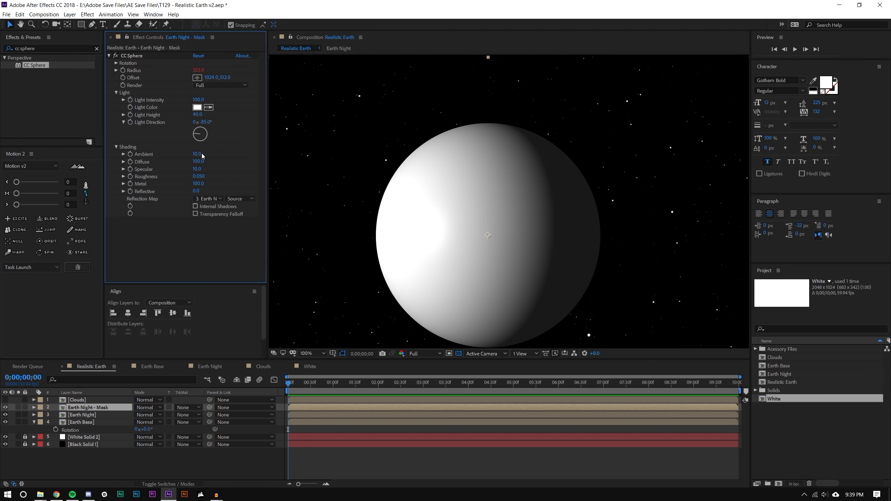
mouse_move(196, 154)
mouse_down()
mouse_move(228, 154)
mouse_move(193, 153)
mouse_up()
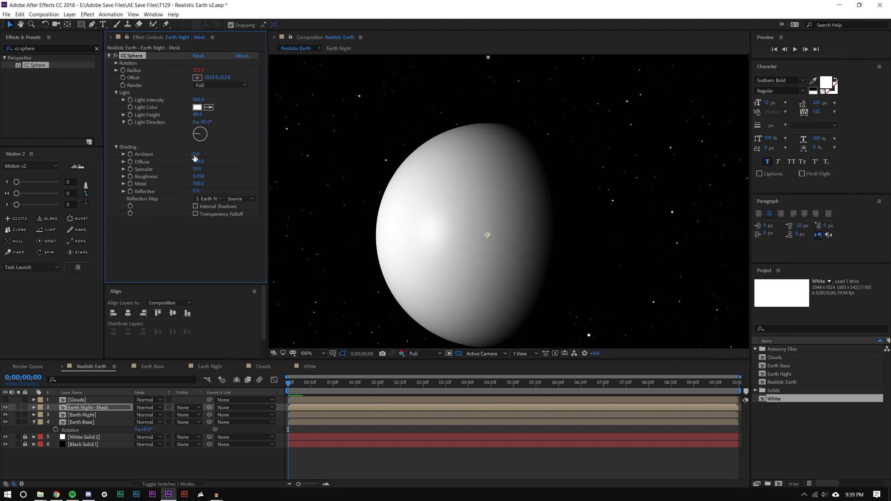
click(226, 255)
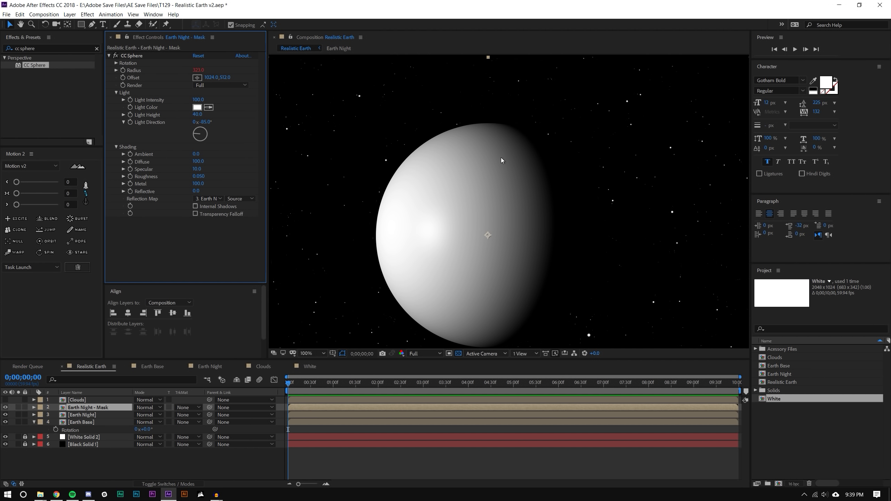
drag(507, 236, 466, 318)
key(ctrl+z)
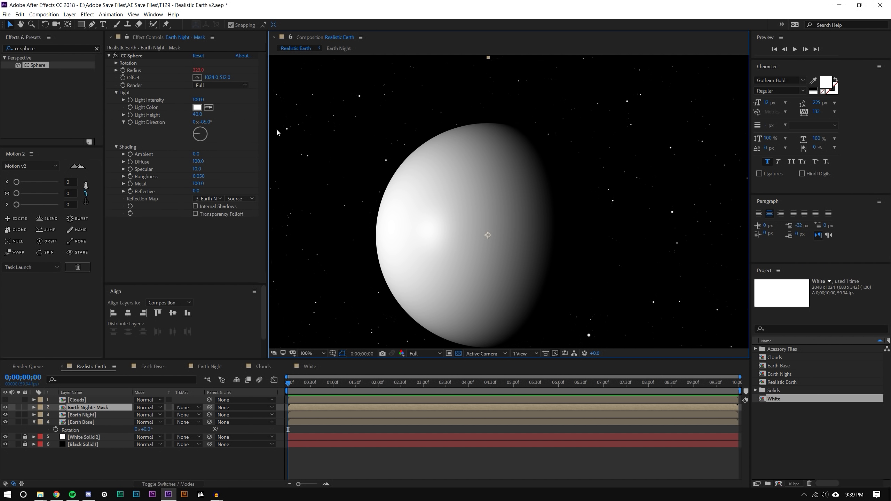
- Add a Brightness & Contrast effect to the Earth Night - Mask layer with Brightness 70 and Contrast 100
click(45, 49)
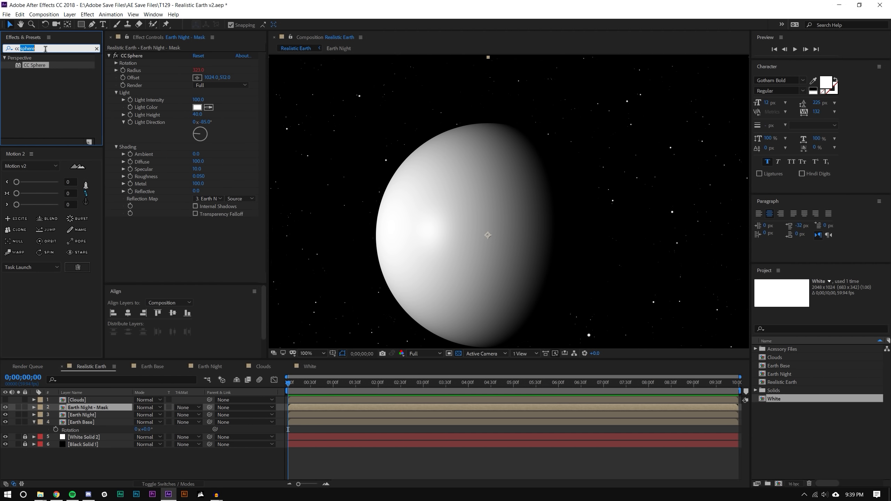
text(bright)
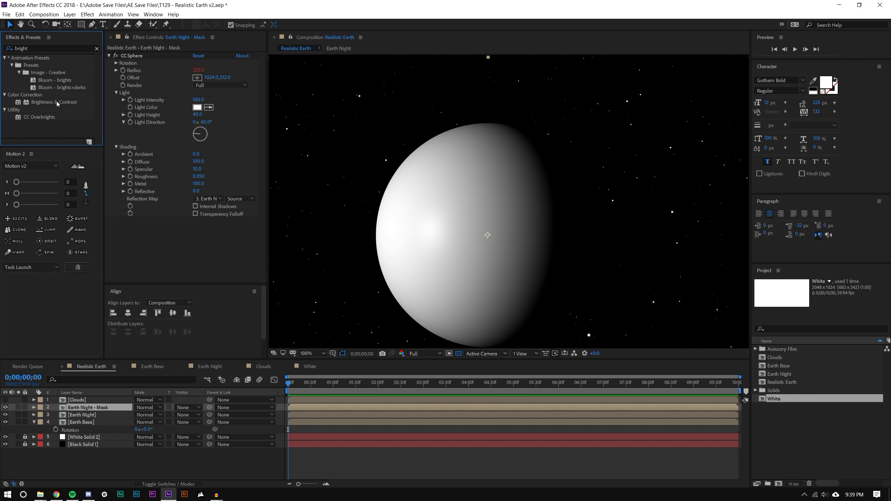
drag(52, 102, 507, 195)
key(ctrl+z)
mouse_move(45, 100)
mouse_down()
mouse_move(171, 242)
mouse_move(220, 226)
mouse_move(232, 236)
mouse_up()
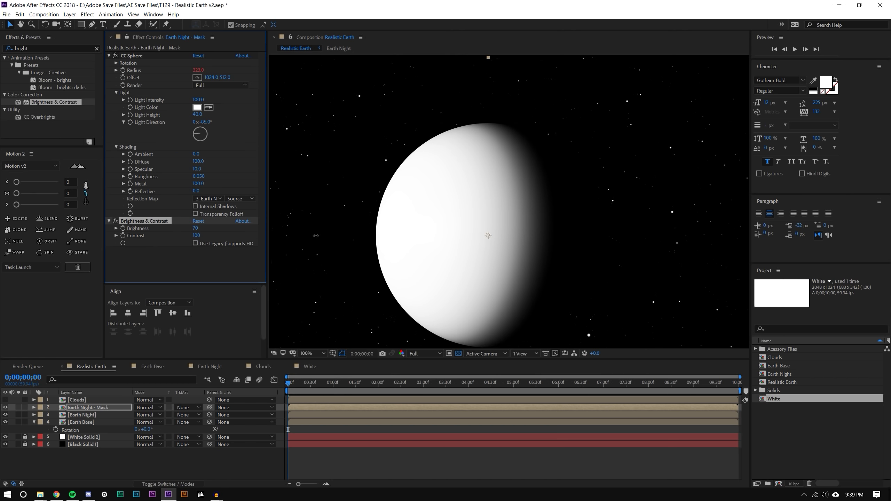
click(109, 55)
click(108, 62)
- Set the Earth Night layer's track matte to Luma Inverted Matte using the Earth Night - Mask layer
click(98, 407)
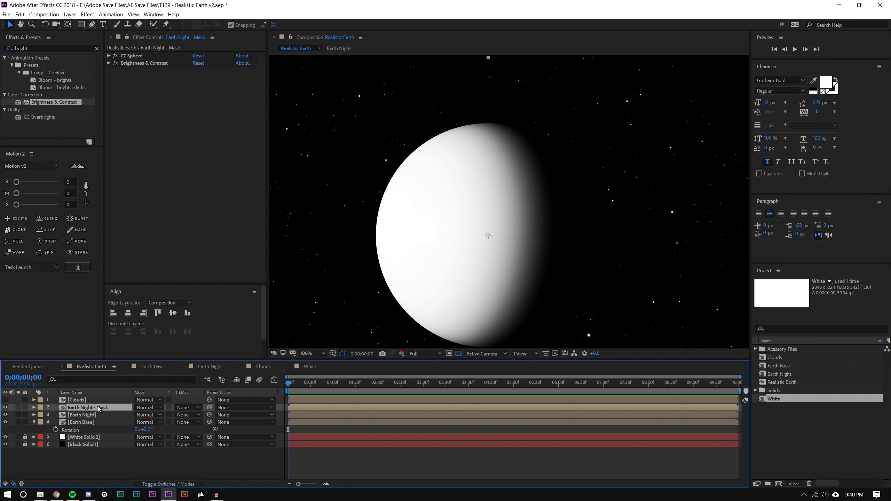
click(86, 415)
click(182, 415)
click(197, 451)
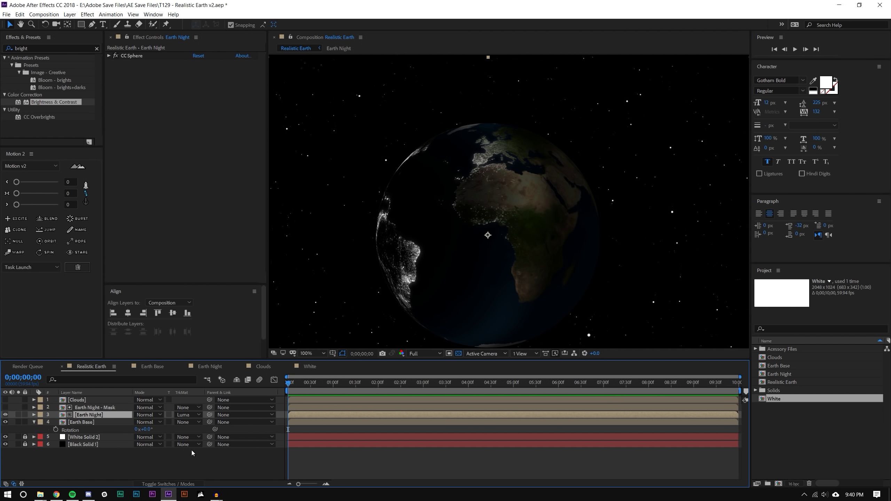
click(185, 415)
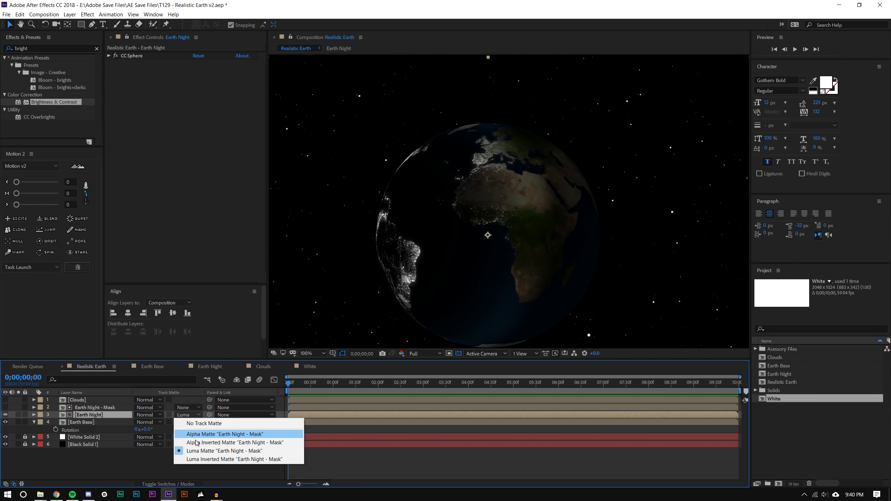
click(195, 460)
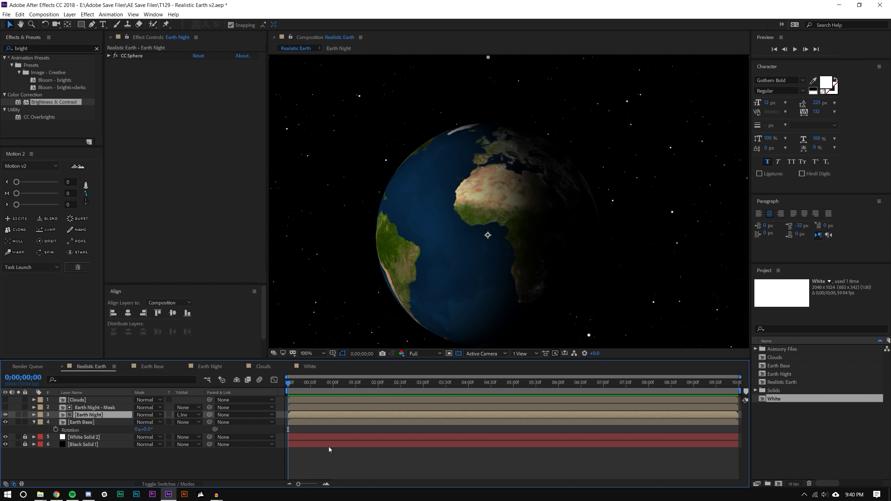
click(154, 470)
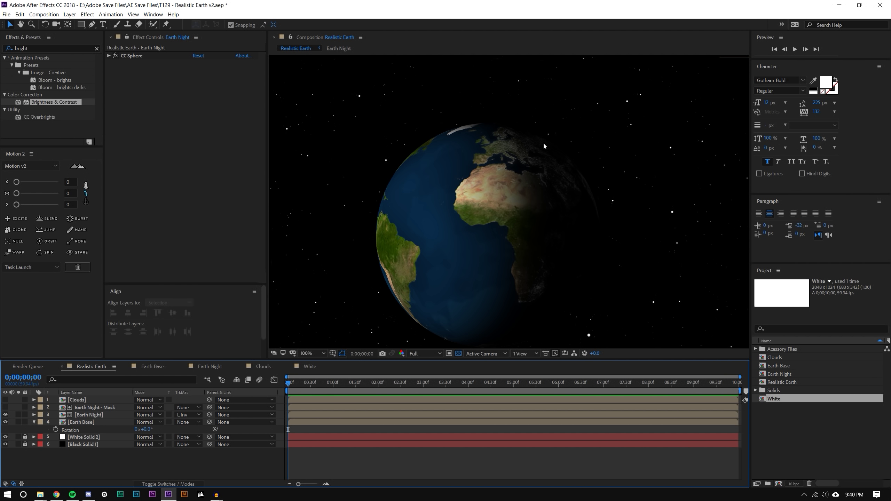
- Set the Ambient shading of the Earth Night layer's CC Sphere to 110 and inspect the city lights on the globe
click(106, 417)
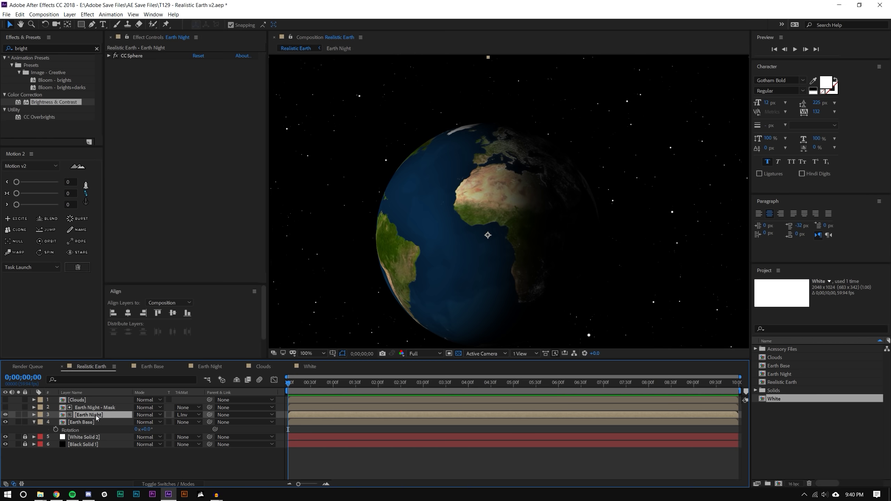
click(109, 56)
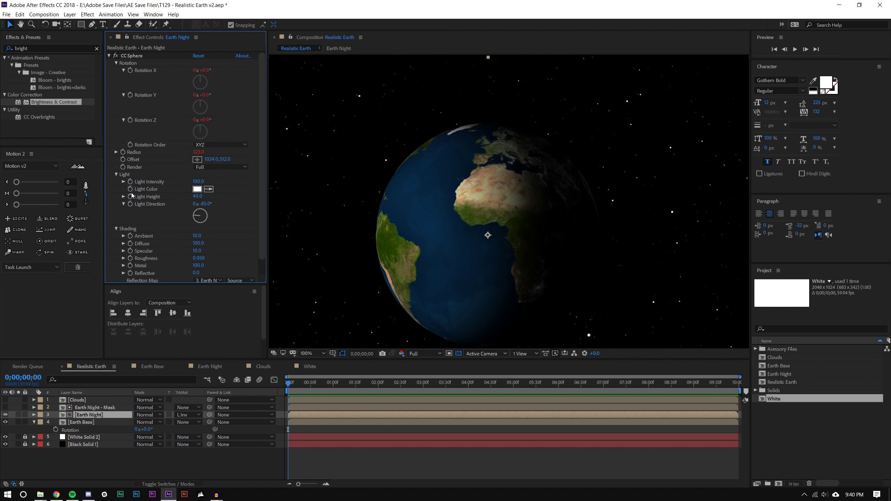
click(115, 64)
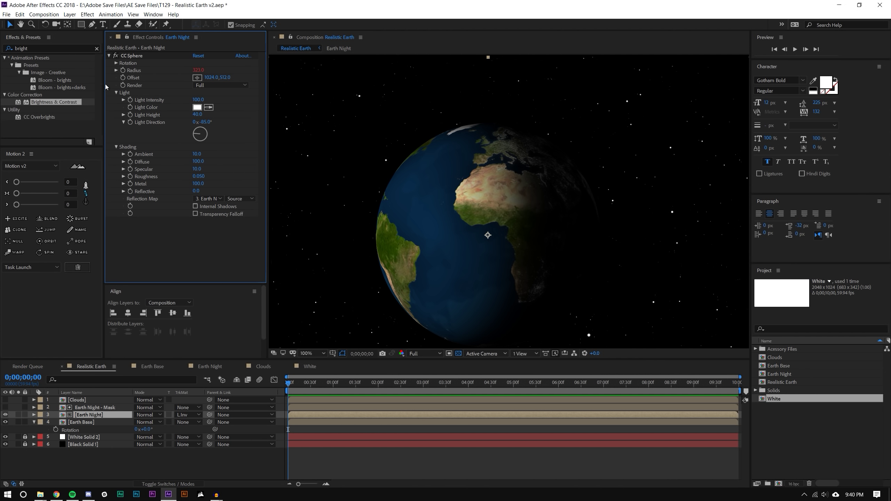
drag(197, 154, 219, 157)
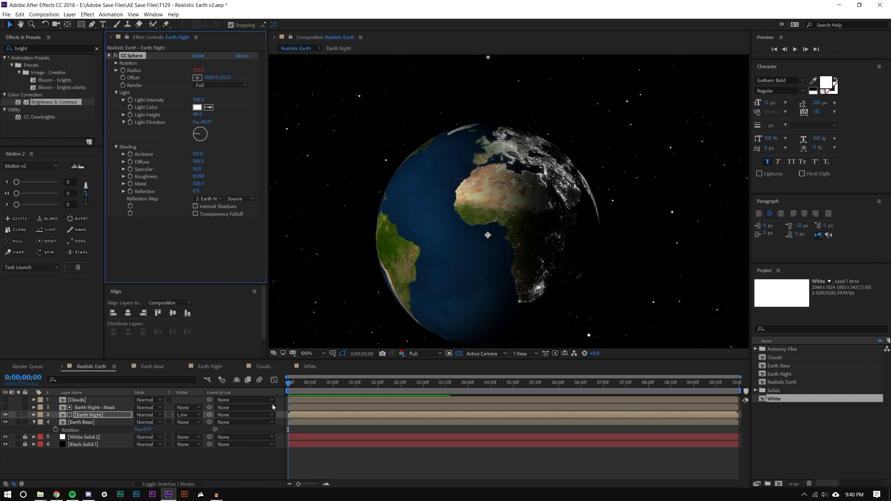
click(294, 462)
scroll(552, 212, down, 2)
scroll(548, 214, up, 2)
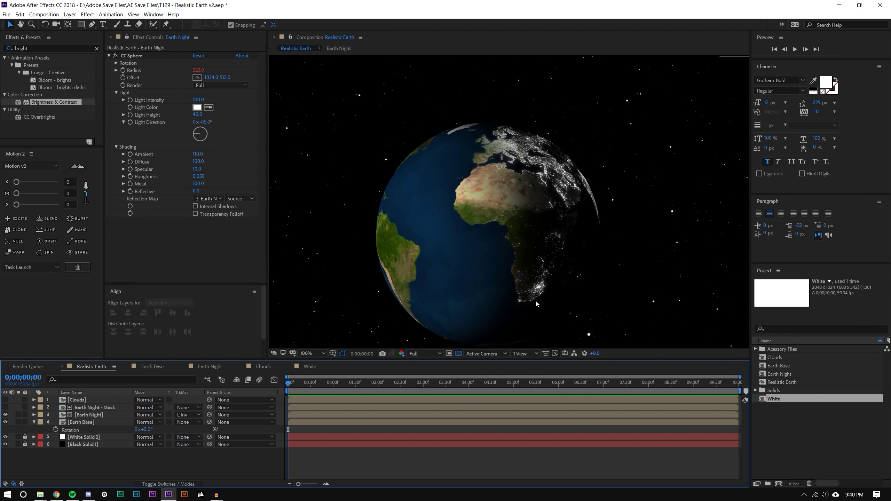
scroll(512, 142, up, 2)
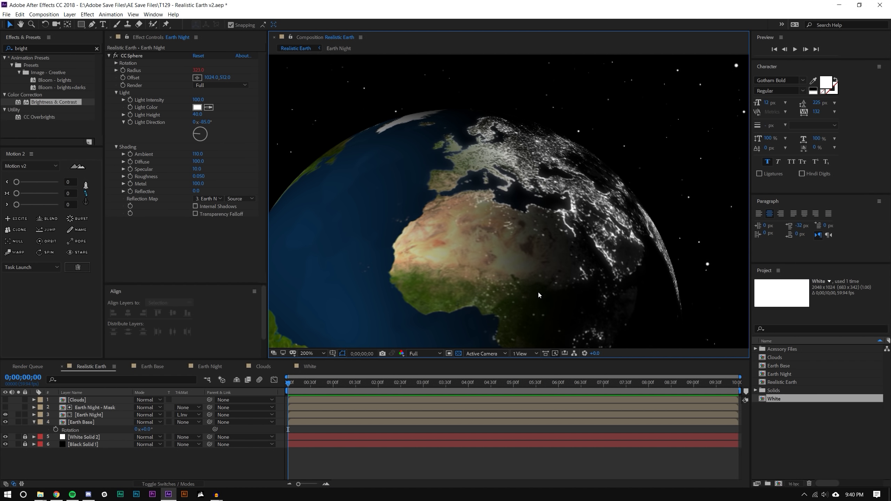
scroll(539, 294, down, 4)
scroll(519, 240, up, 2)
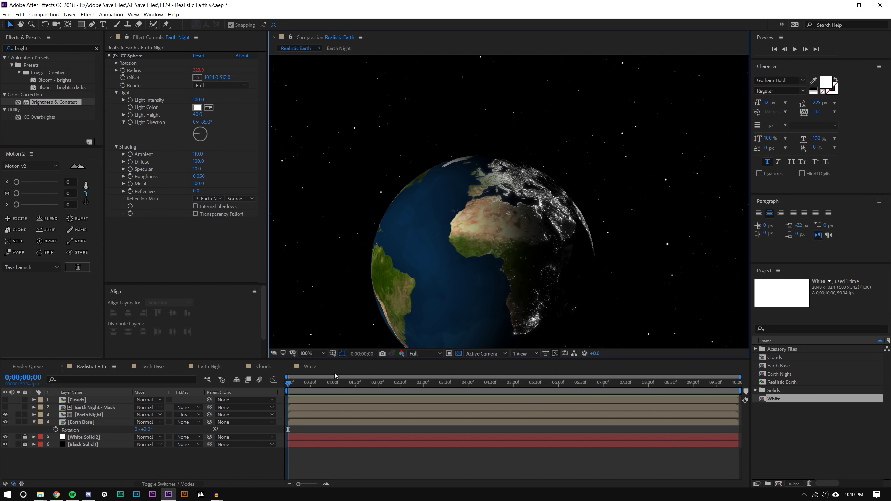
- Try raising the Ambient shading of the Earth Night - Mask sphere to about 15.5, and undo the change
click(100, 408)
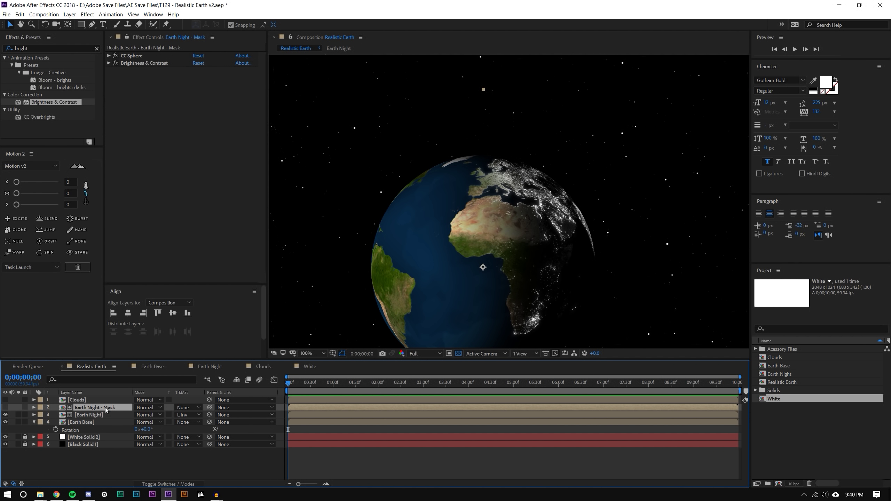
click(109, 56)
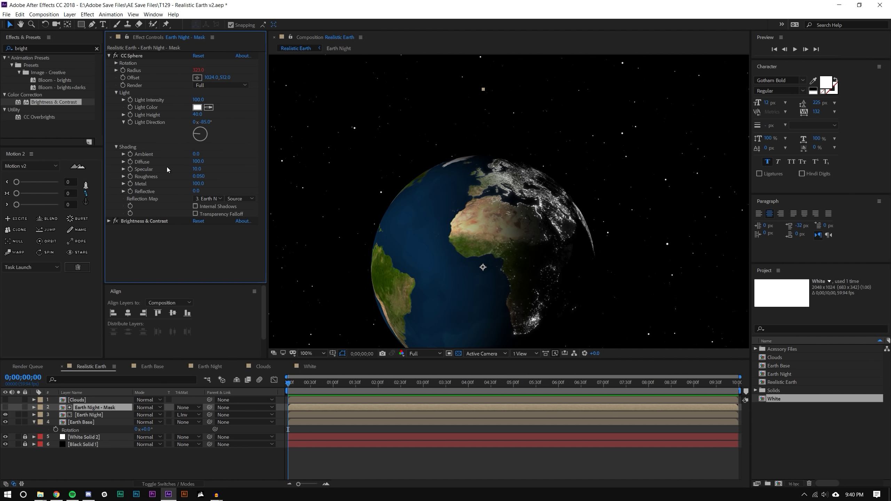
drag(195, 154, 198, 154)
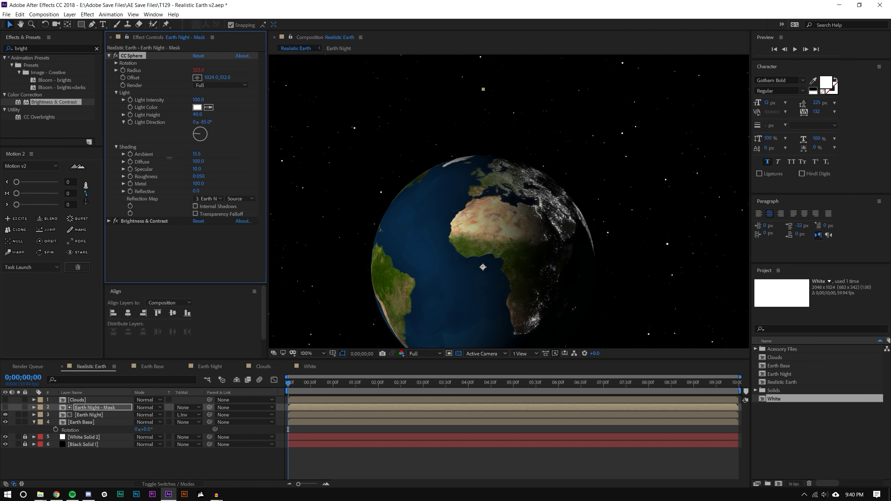
key(ctrl+z)
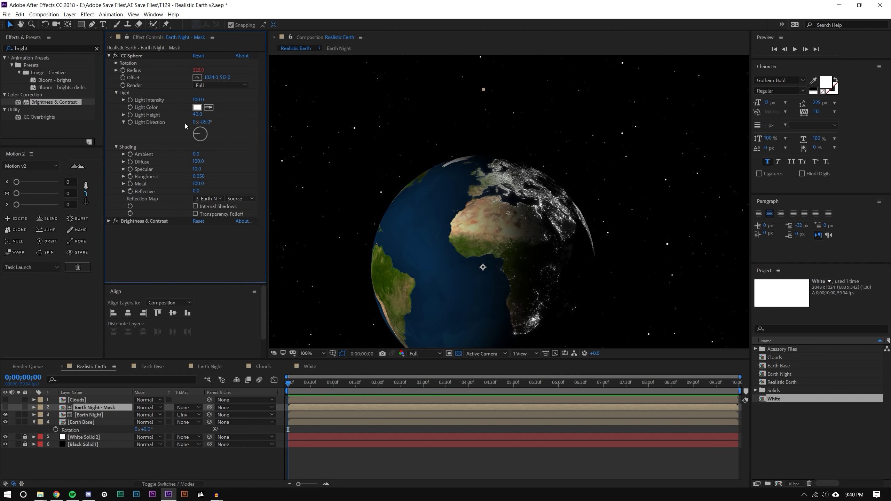
- Try a higher Ambient shading on the Earth Night - Mask layer's CC Sphere, and set its Light Intensity to 252
drag(197, 99, 280, 100)
drag(325, 102, 418, 122)
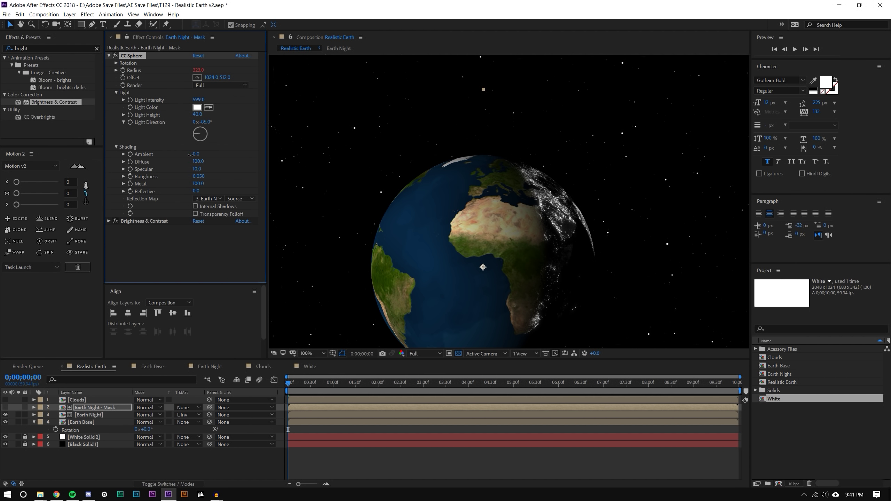
drag(195, 154, 201, 153)
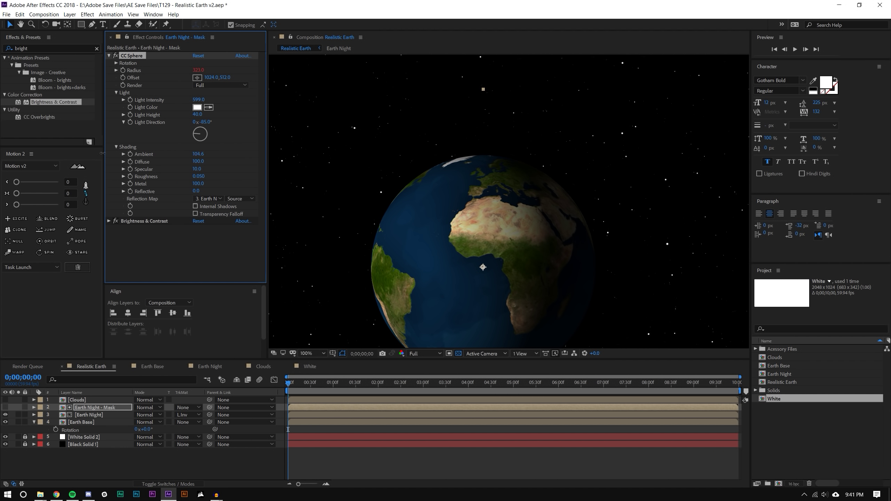
drag(195, 144, 171, 151)
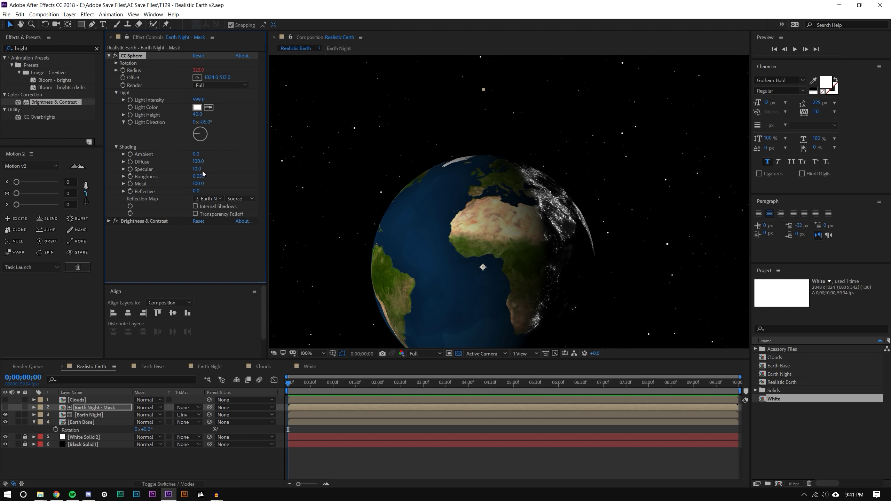
drag(198, 99, 65, 119)
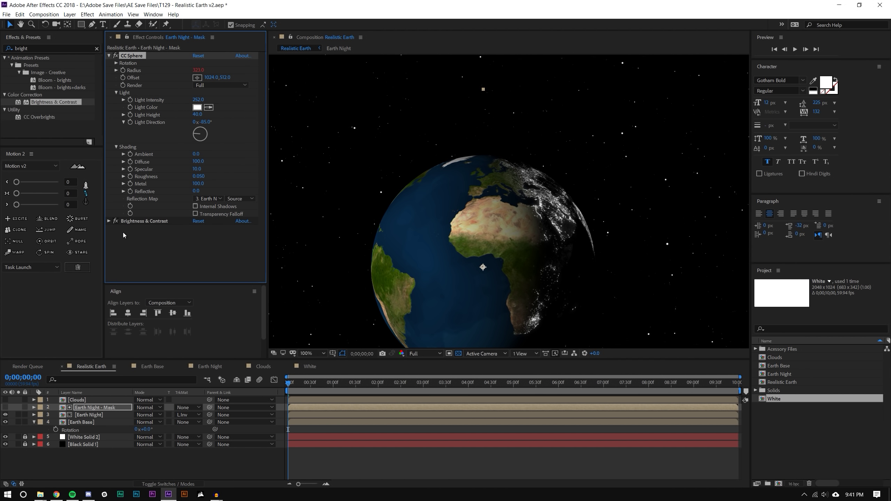
- Set the Earth Night - Mask layer's Brightness & Contrast effect to Brightness 150 and Contrast -100, and check the globe
click(109, 221)
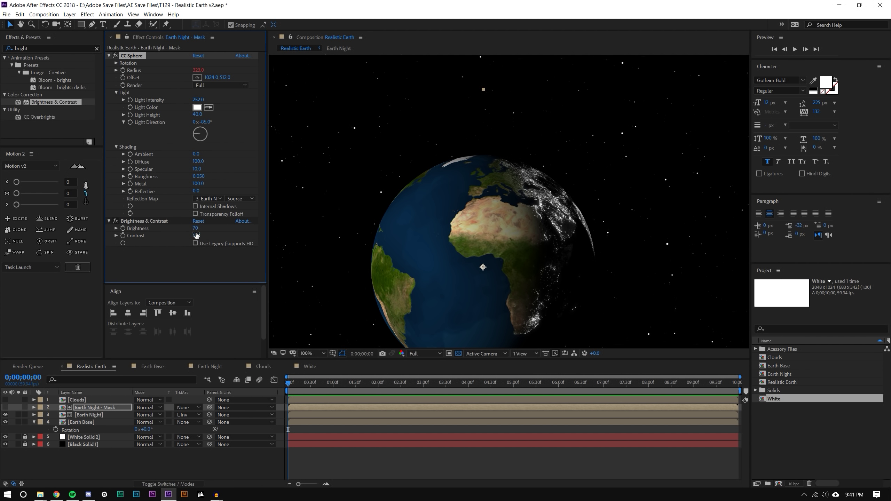
drag(196, 236, 89, 248)
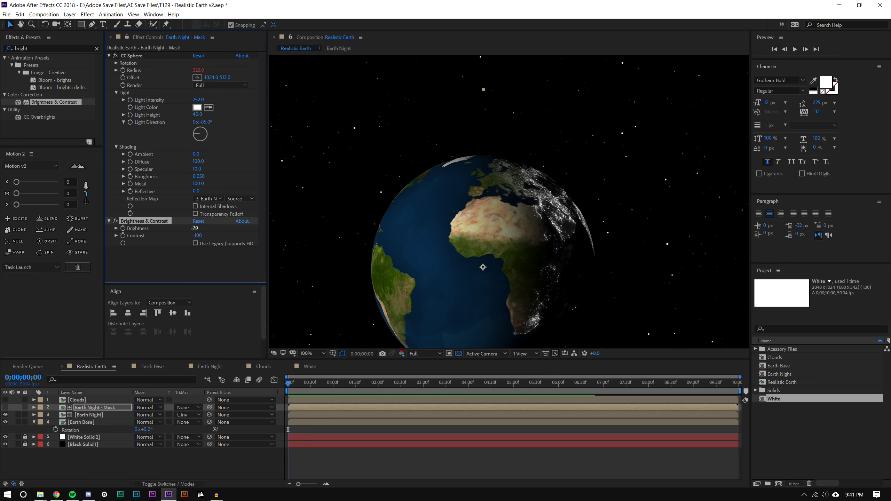
drag(195, 229, 221, 224)
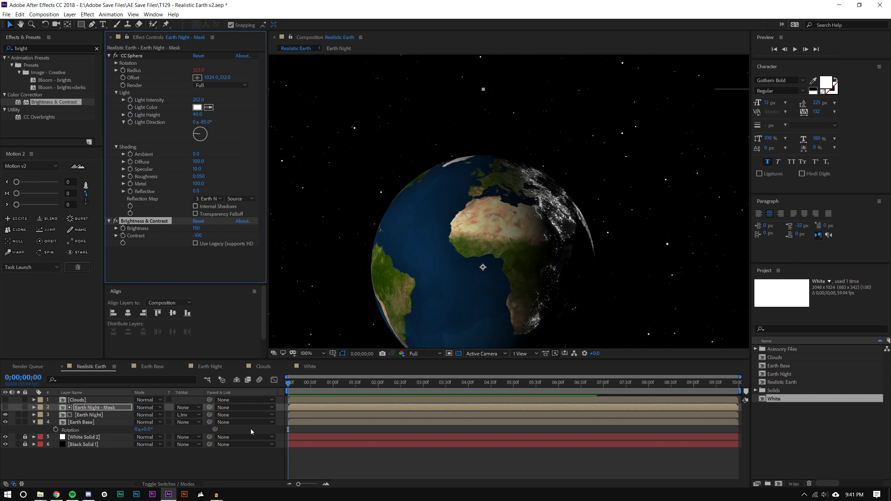
click(256, 461)
scroll(532, 194, down, 1)
drag(518, 222, 533, 233)
scroll(512, 196, up, 1)
- Rotate the Earth Base layer's CC Sphere to 130° around the Y axis
click(111, 453)
click(77, 422)
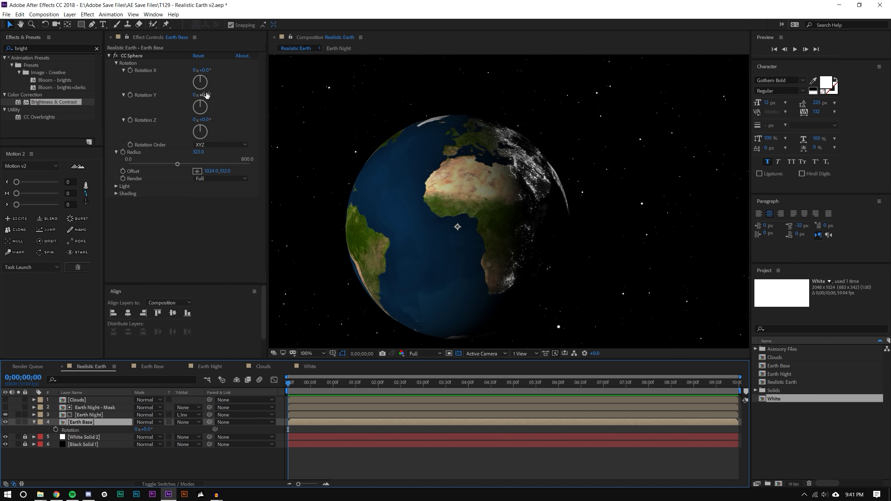
drag(204, 95, 550, 212)
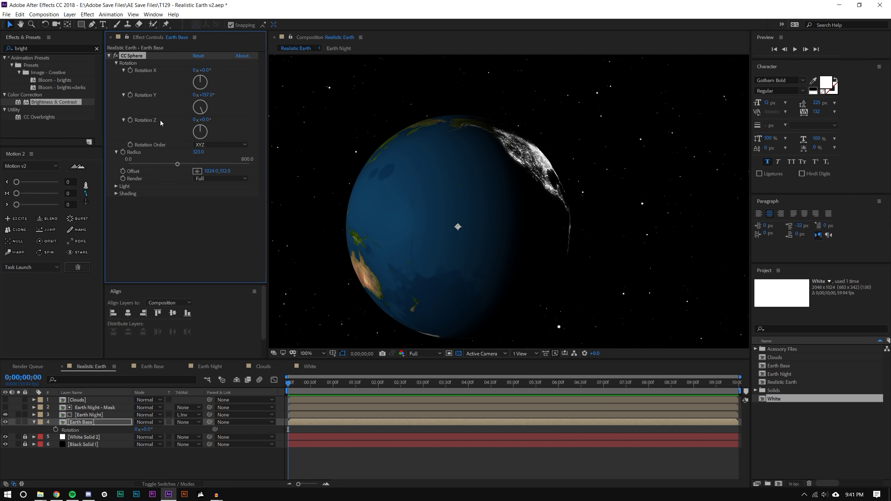
drag(207, 95, 190, 89)
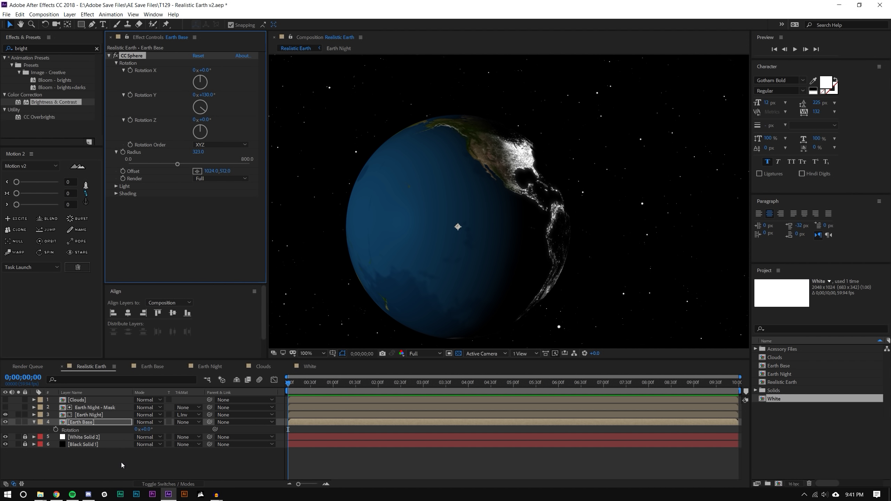
click(103, 463)
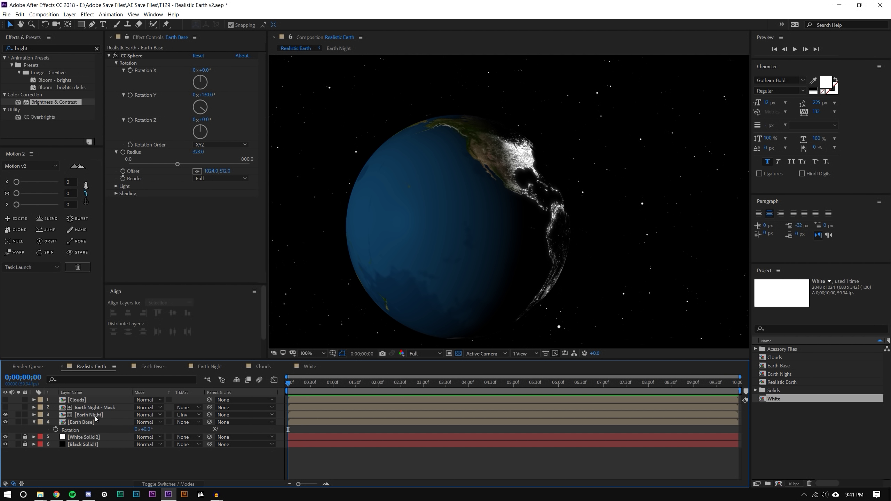
- In the Earth Night composition, set the Earth Lights layer's Brightness to 0 and raise its Contrast to darken the land
click(92, 423)
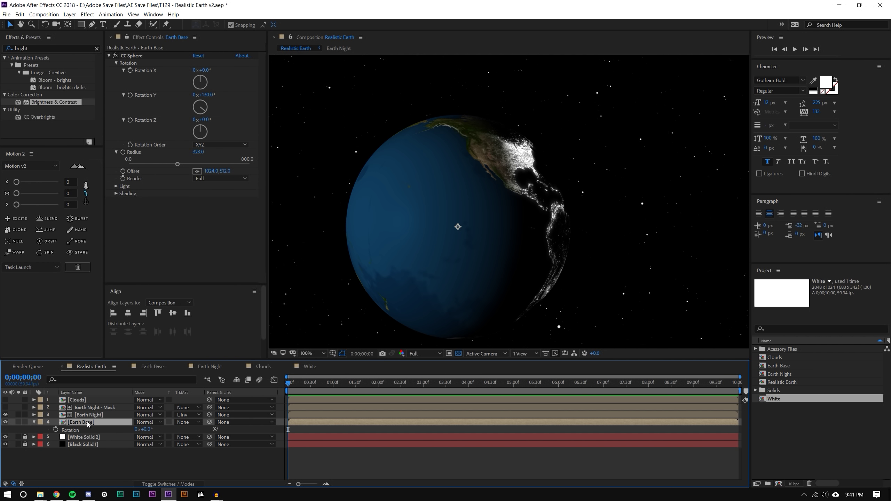
double_click(92, 414)
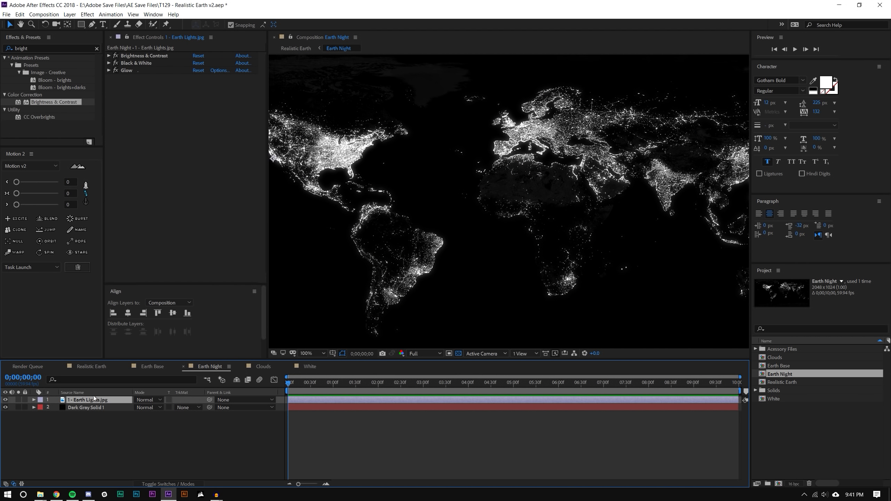
click(109, 56)
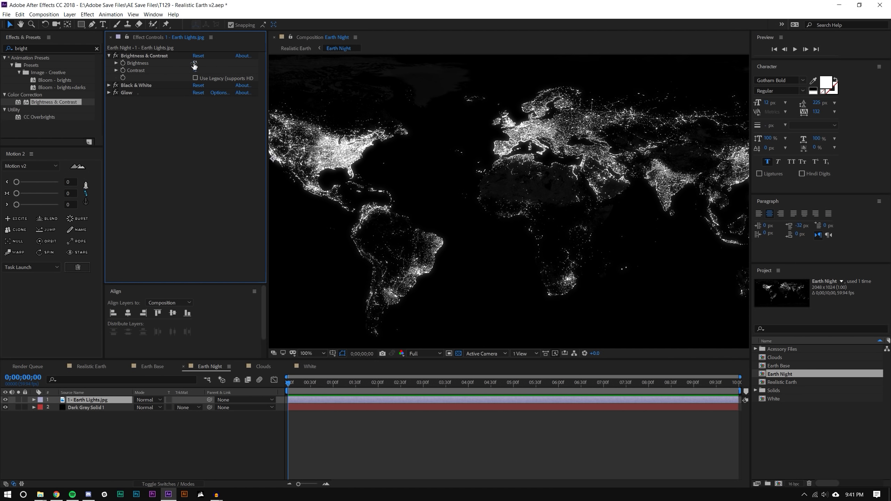
mouse_move(194, 63)
mouse_down()
mouse_move(162, 62)
mouse_move(205, 62)
mouse_up()
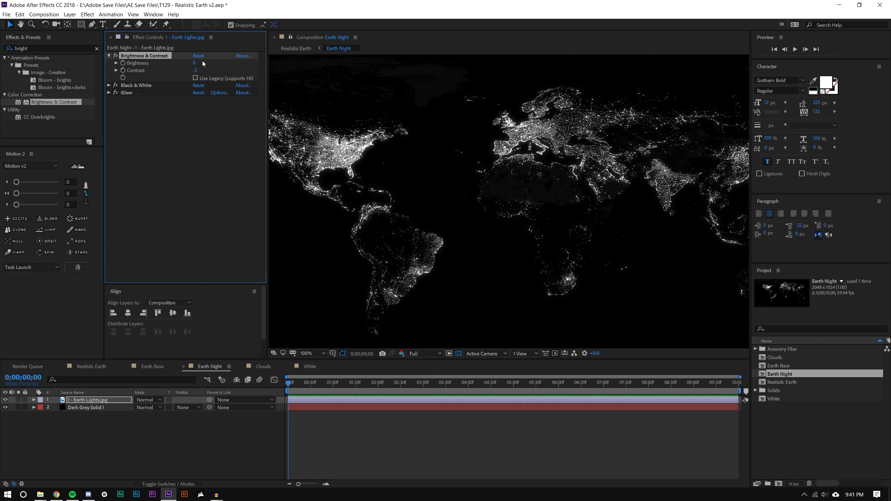
drag(193, 70, 199, 67)
click(109, 56)
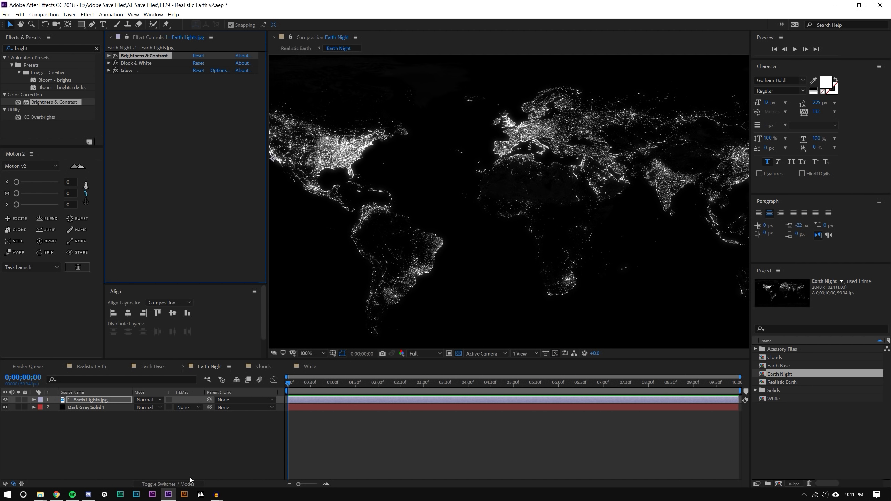
click(5, 400)
click(5, 400)
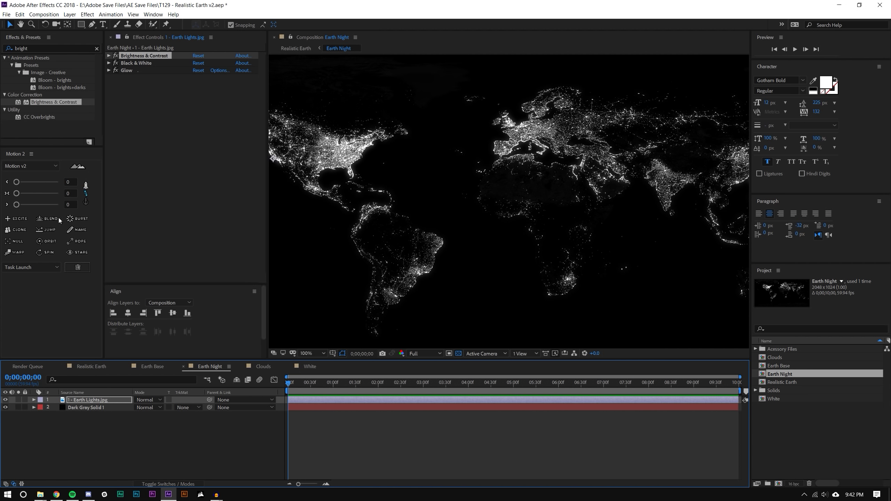
- Create a pale yellow solid with colour FFFBD8 in the Earth Night composition
click(70, 15)
mouse_move(77, 26)
click(211, 35)
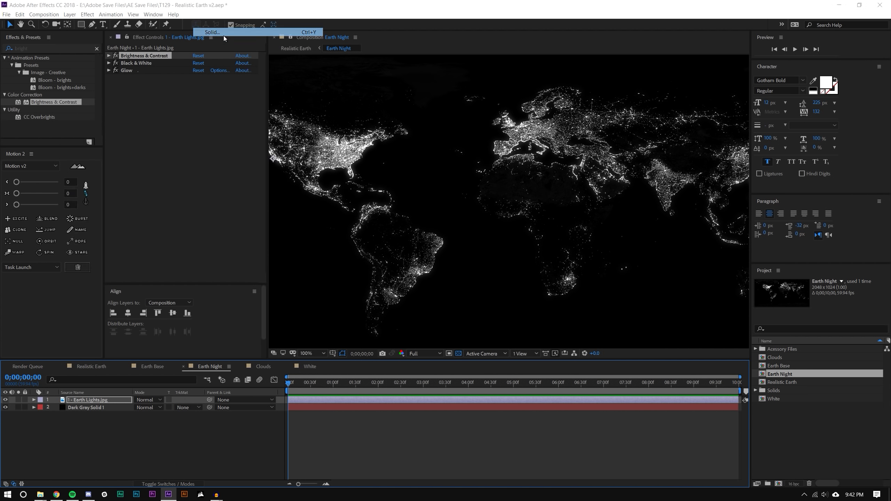
click(441, 300)
click(423, 259)
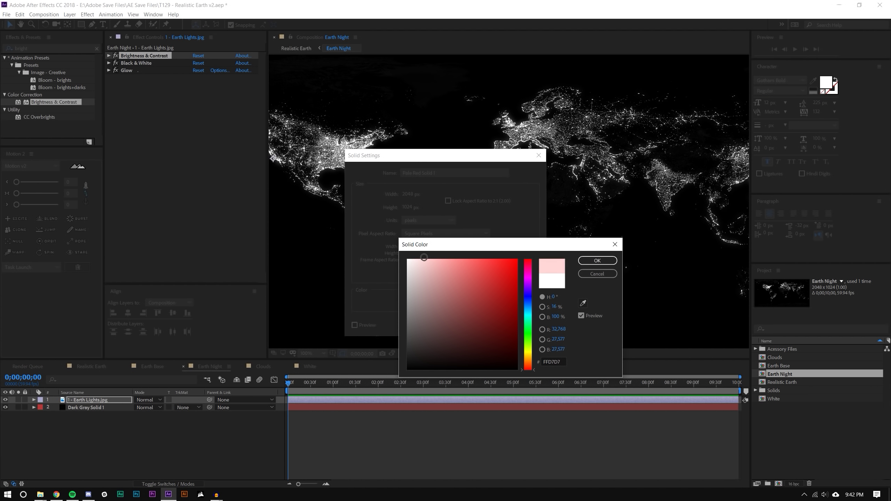
click(530, 351)
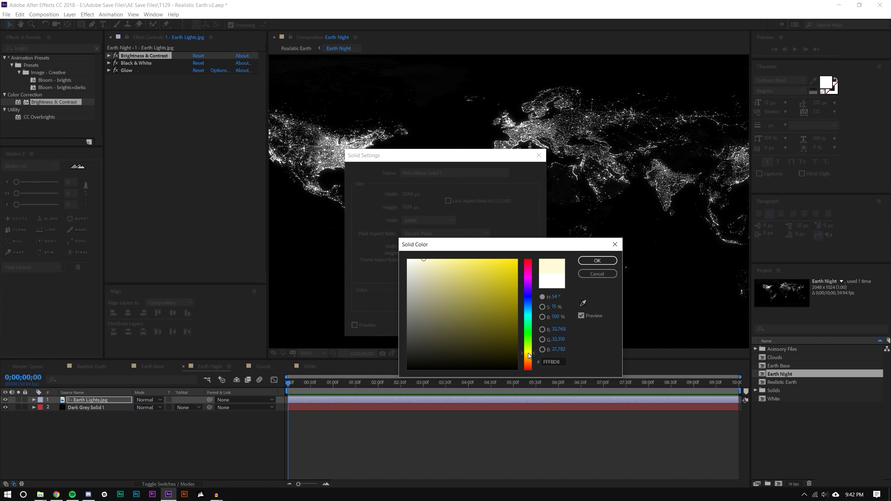
click(597, 261)
click(476, 324)
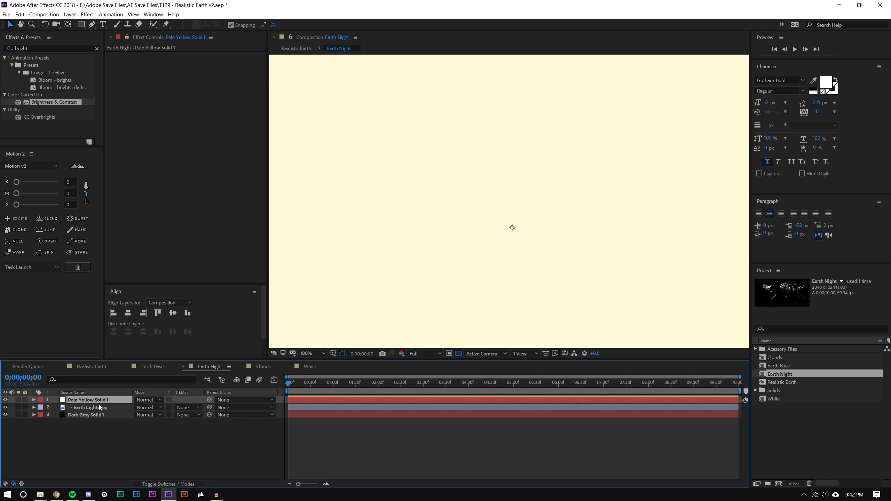
- Place the Earth Lights layer above the pale yellow solid, use it as the solid's Luma Matte, and return to the Realistic Earth composition
drag(99, 408, 102, 400)
click(188, 408)
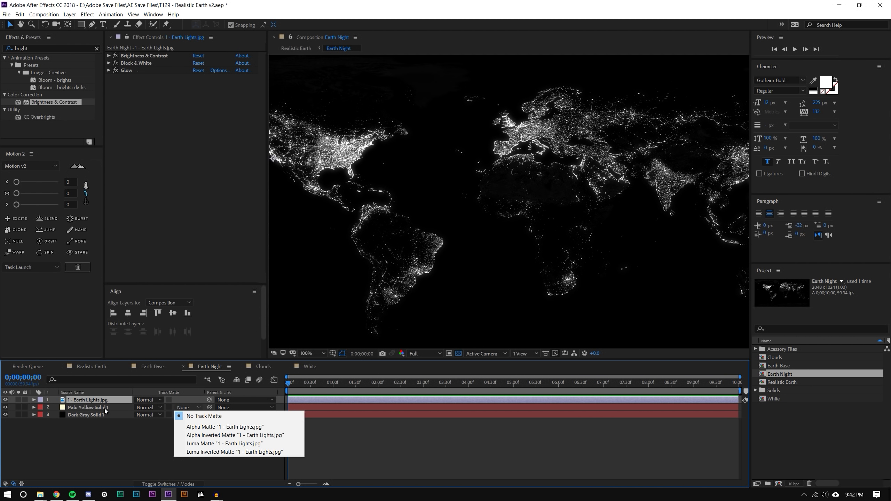
click(225, 443)
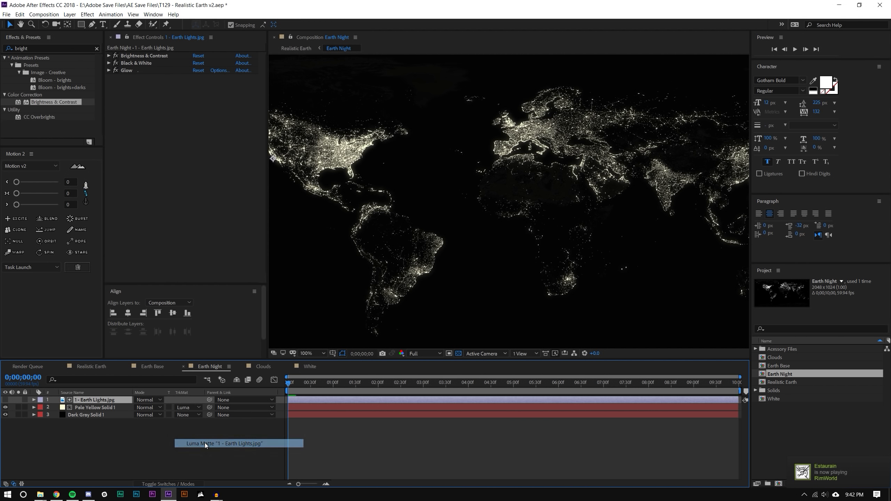
click(136, 444)
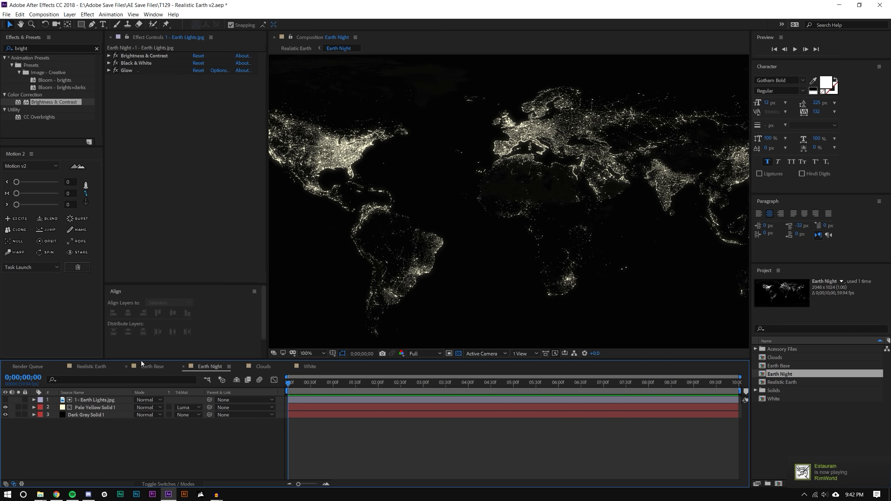
click(101, 369)
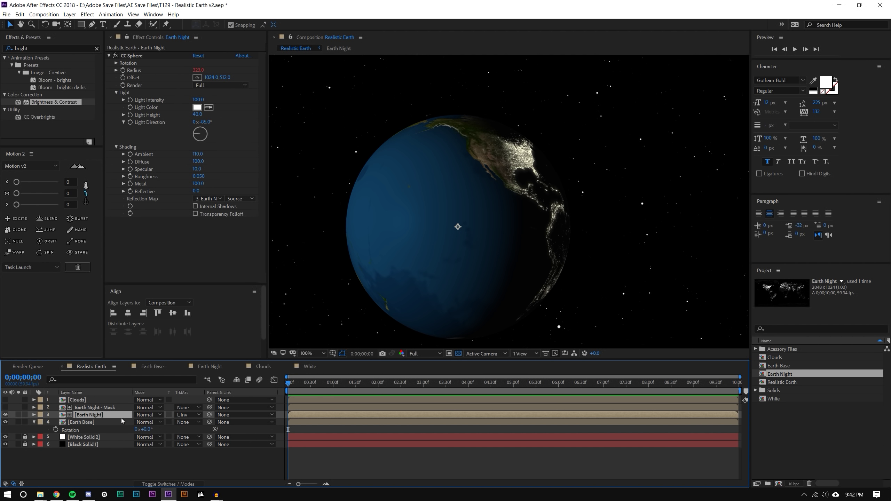
click(211, 367)
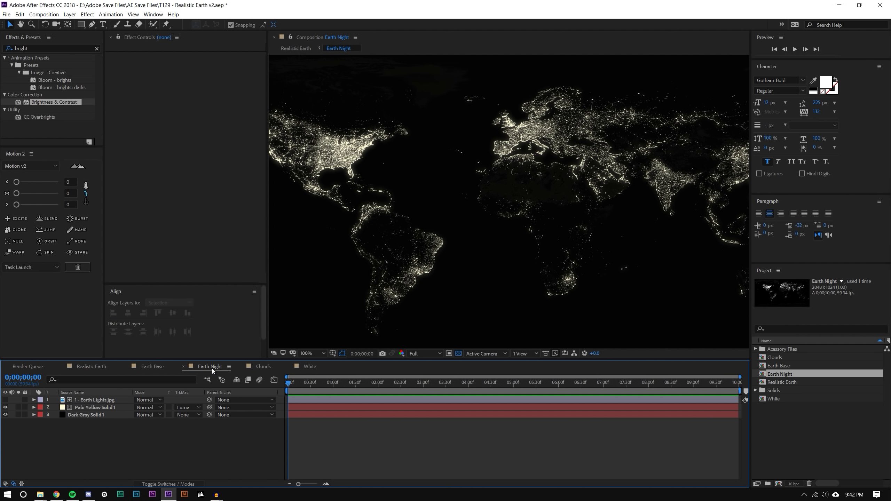
click(91, 407)
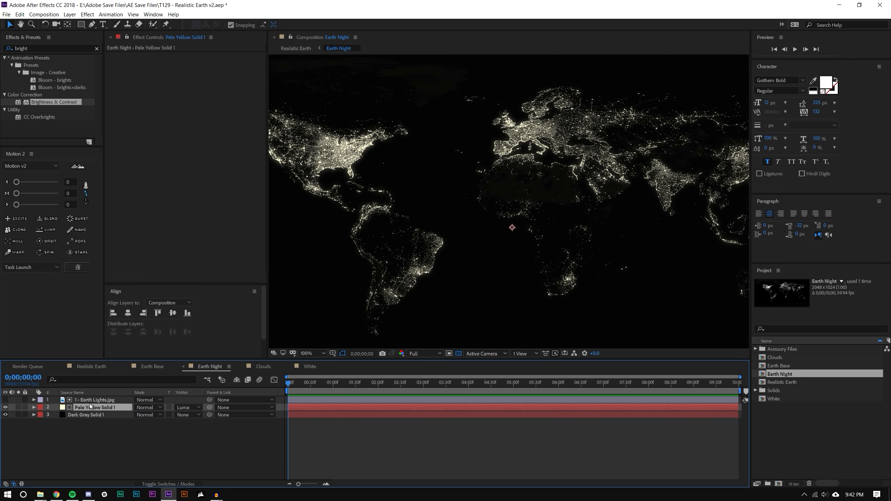
click(139, 368)
click(97, 366)
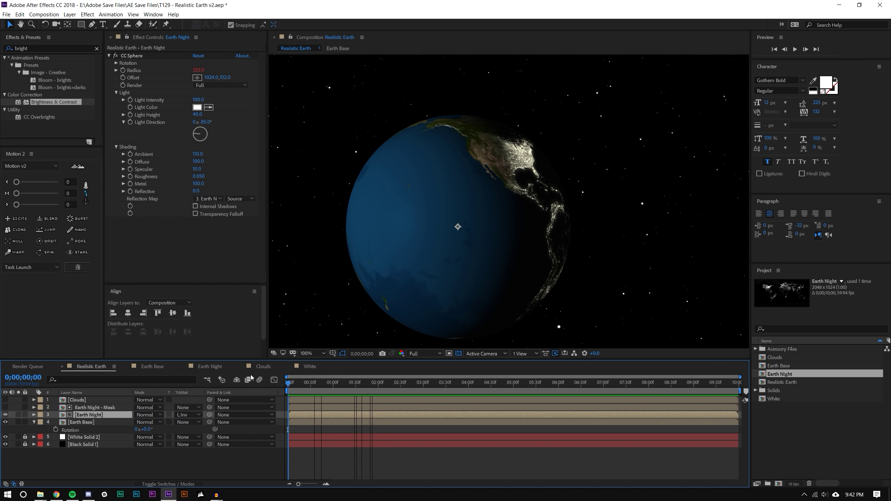
- Set the Earth Base layer's Rotation to 23° to tilt the globe
click(89, 422)
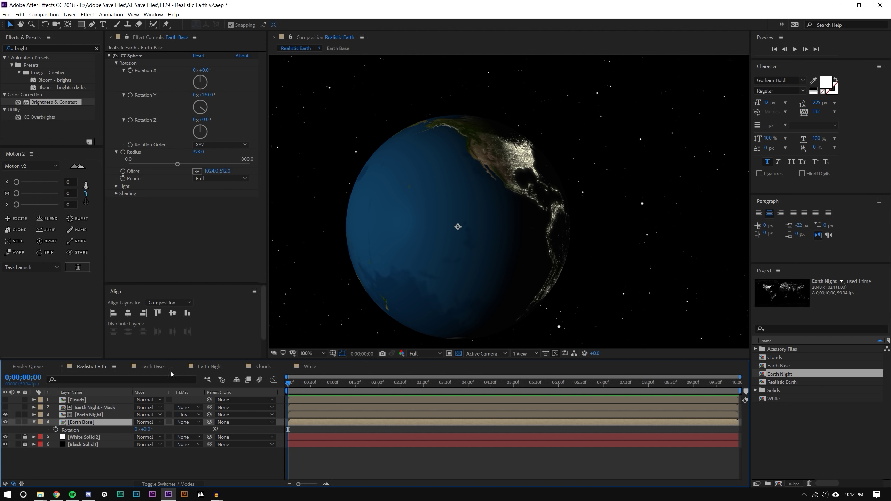
click(145, 429)
text(23)
key(Return)
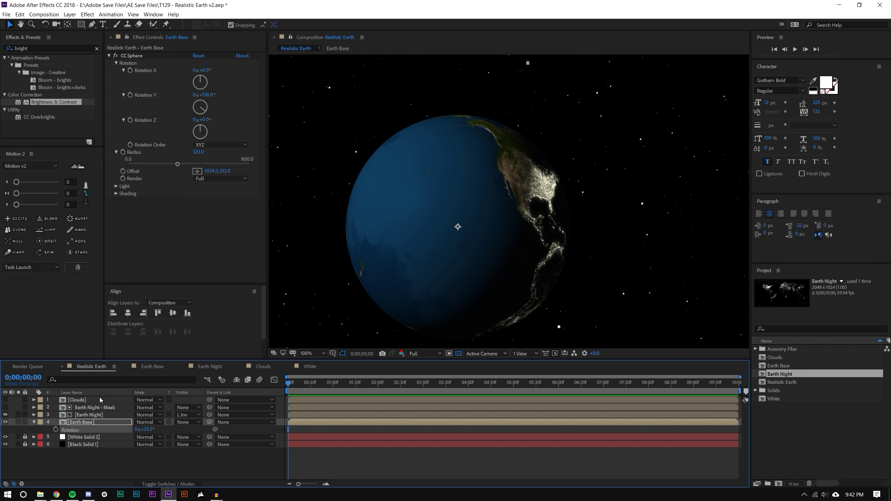
- Enable expressions on Light Height and Light Direction of the Earth Night - Mask layer's CC Sphere, and enlarge the timeline
click(92, 409)
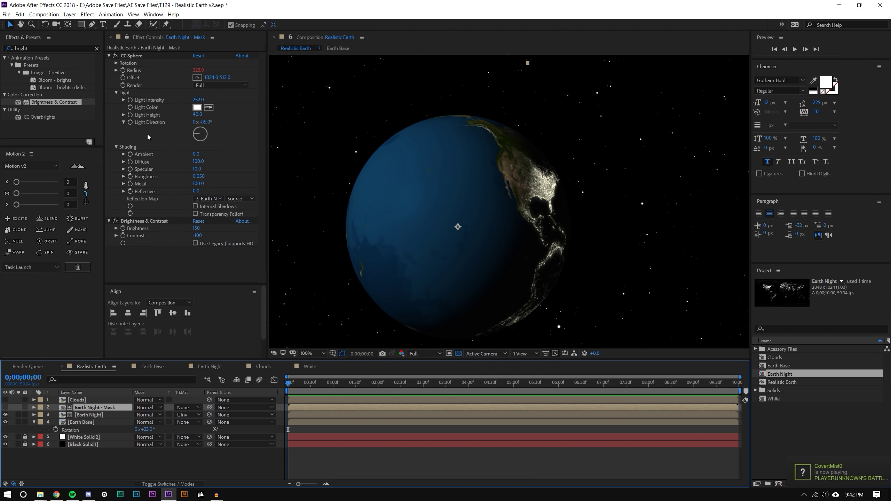
alt+click(131, 115)
alt+click(131, 123)
drag(207, 359, 218, 194)
- Enable expressions on Light Intensity and Light Height of the Earth Night layer's CC Sphere, giving the timeline more room
click(84, 380)
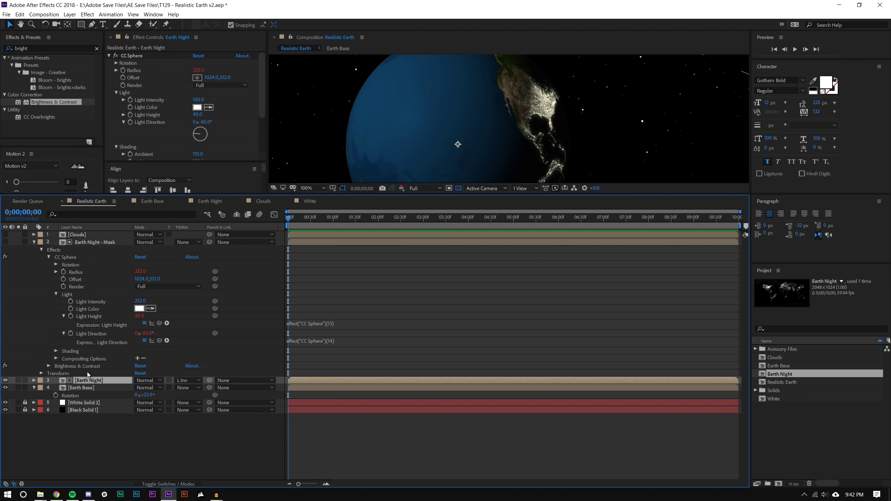
alt+click(131, 102)
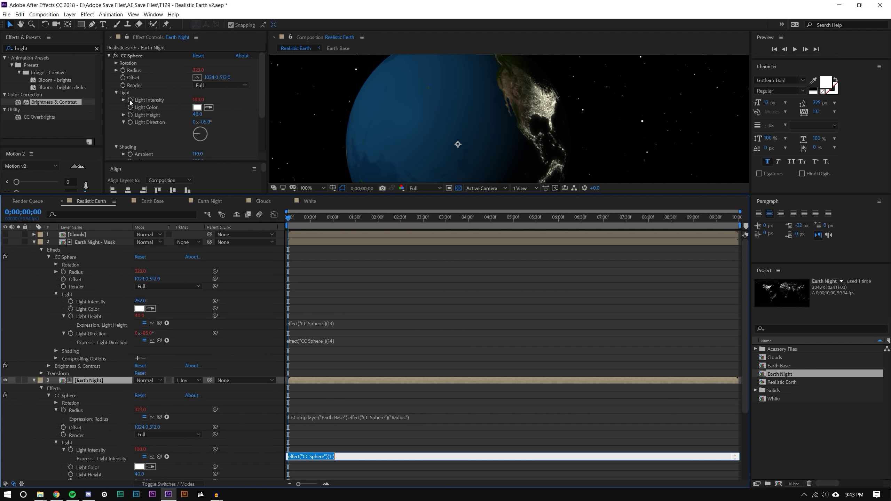
alt+click(130, 115)
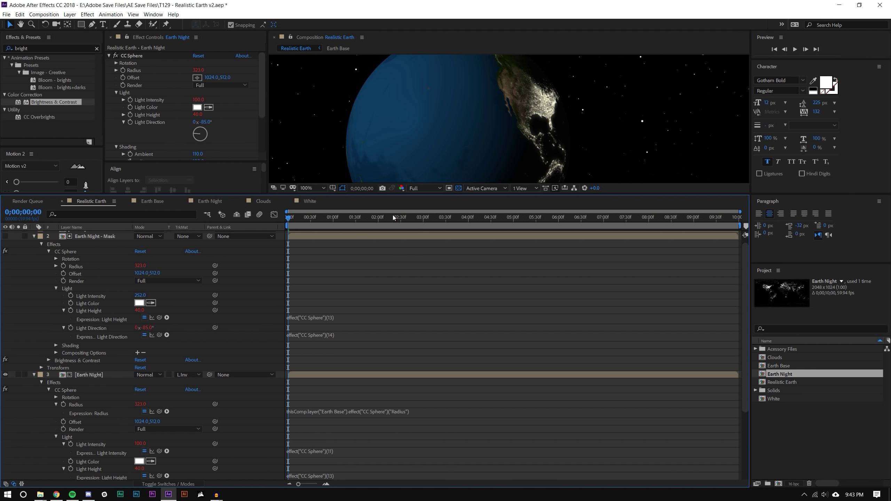
drag(384, 195, 383, 128)
scroll(226, 411, down, 2)
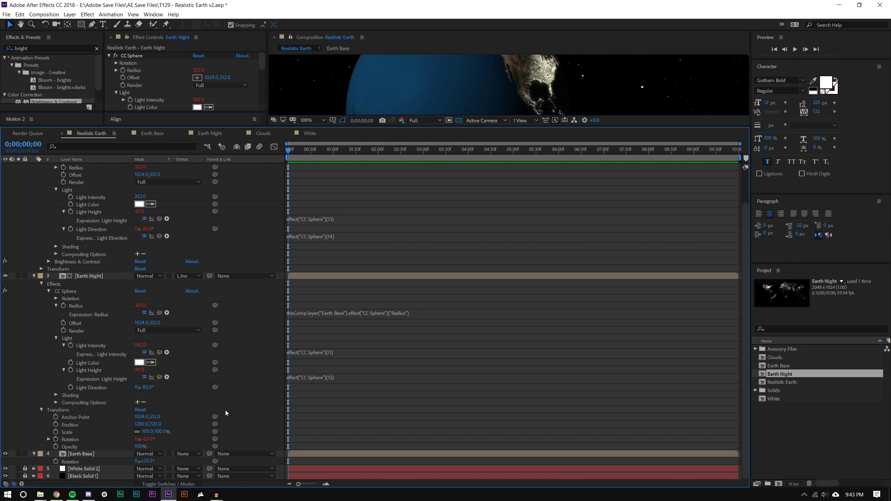
- Link Light Height and Light Direction of the Earth Night - Mask layer's CC Sphere to the matching properties of Earth Base
click(92, 456)
scroll(293, 281, up, 2)
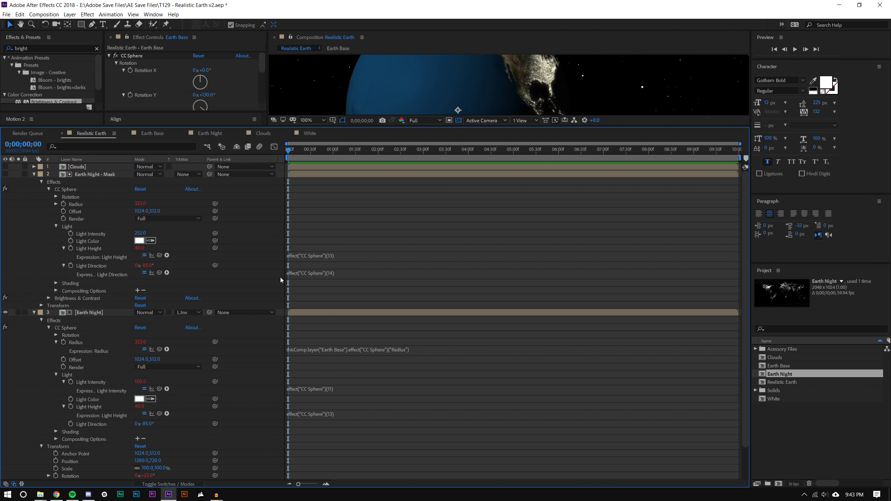
drag(261, 129, 252, 232)
drag(216, 165, 221, 196)
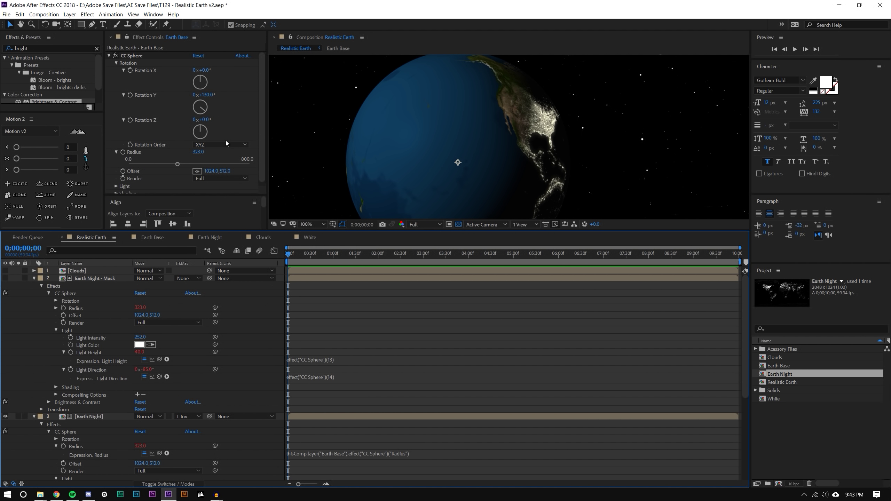
click(262, 132)
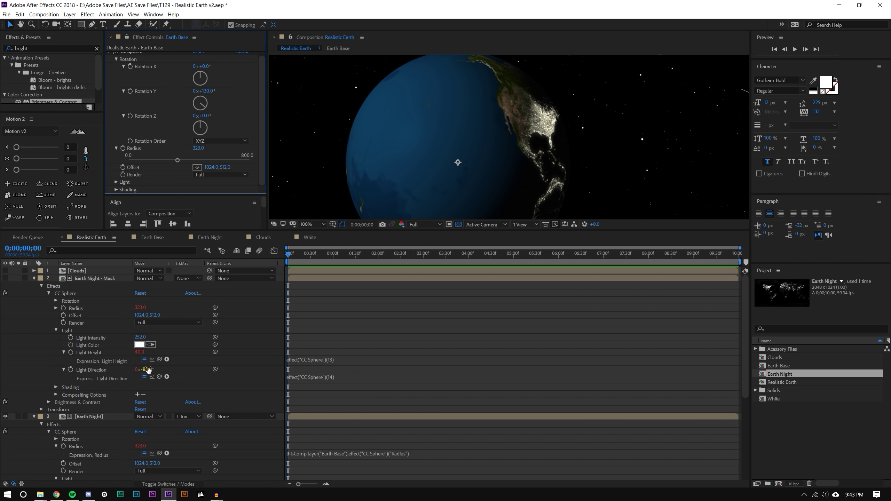
mouse_move(159, 359)
mouse_down()
mouse_move(147, 179)
mouse_move(134, 183)
mouse_move(157, 360)
mouse_up()
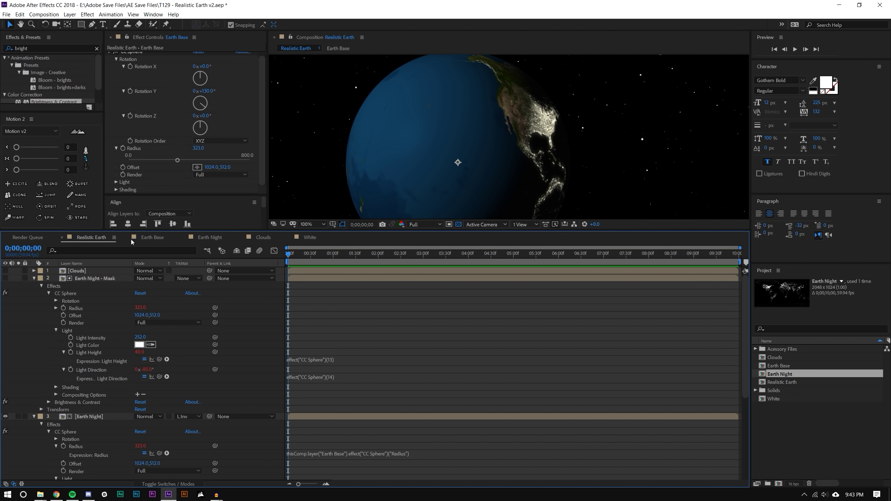
click(116, 182)
scroll(109, 137, down, 3)
drag(159, 359, 147, 157)
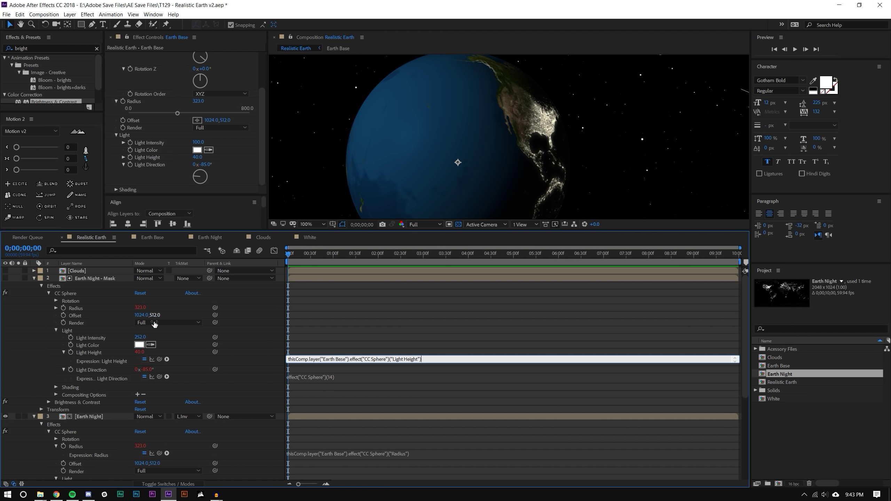
drag(160, 377, 146, 164)
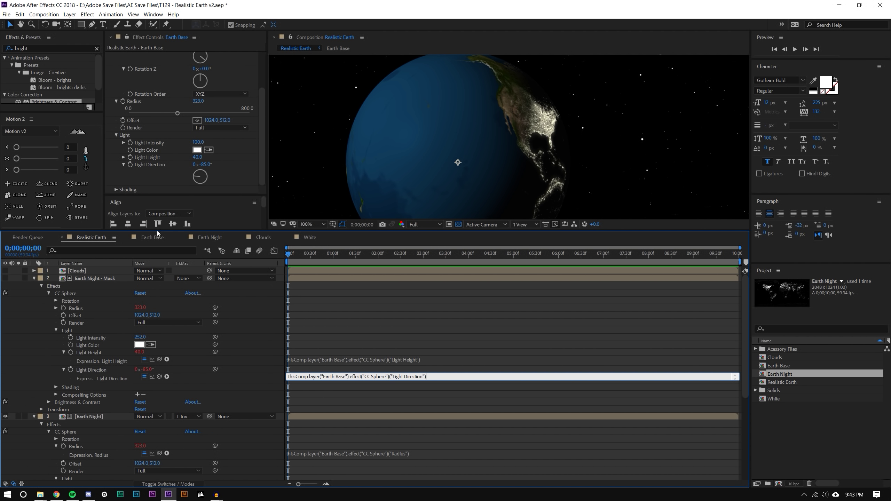
scroll(220, 430, down, 5)
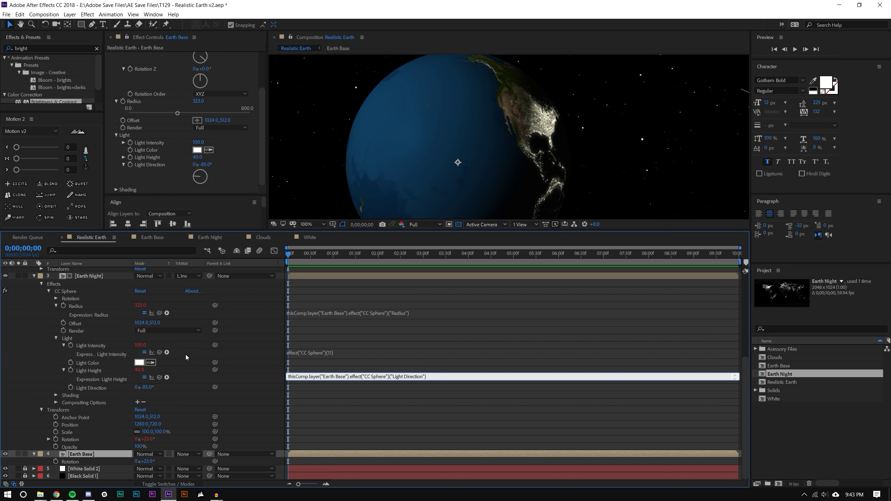
click(362, 332)
- Link the Earth Night layer's CC Sphere Light Intensity to Earth Base's Light Height, and its Light Height to Earth Base's Light Direction
scroll(195, 339, up, 1)
drag(159, 382, 149, 158)
drag(160, 407, 151, 164)
scroll(175, 373, up, 4)
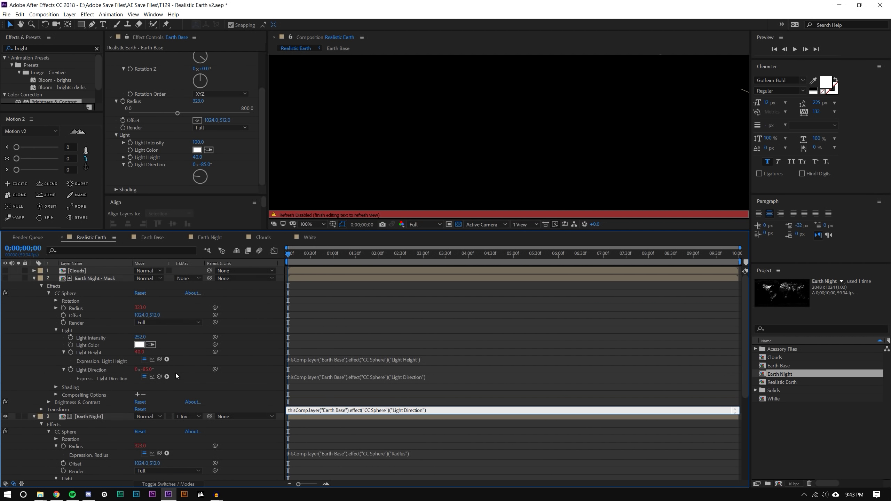
click(370, 334)
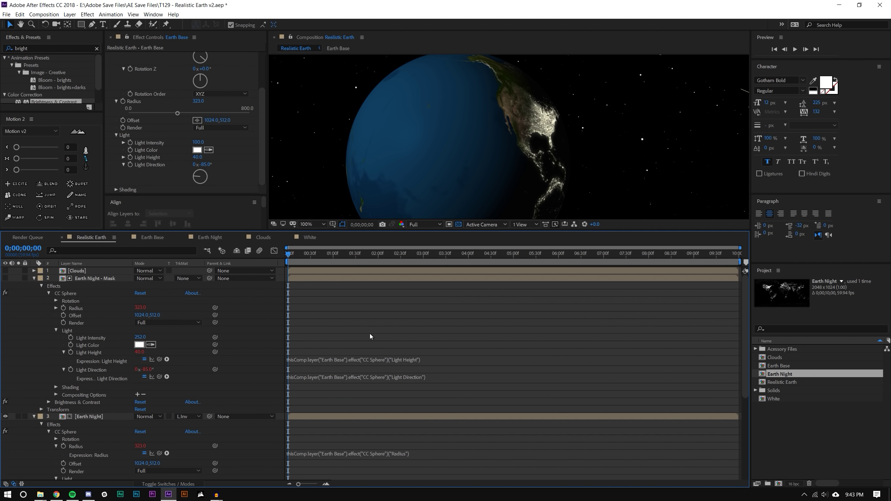
- Collapse the Earth Night - Mask and Earth Night layers and enlarge the composition view
click(34, 278)
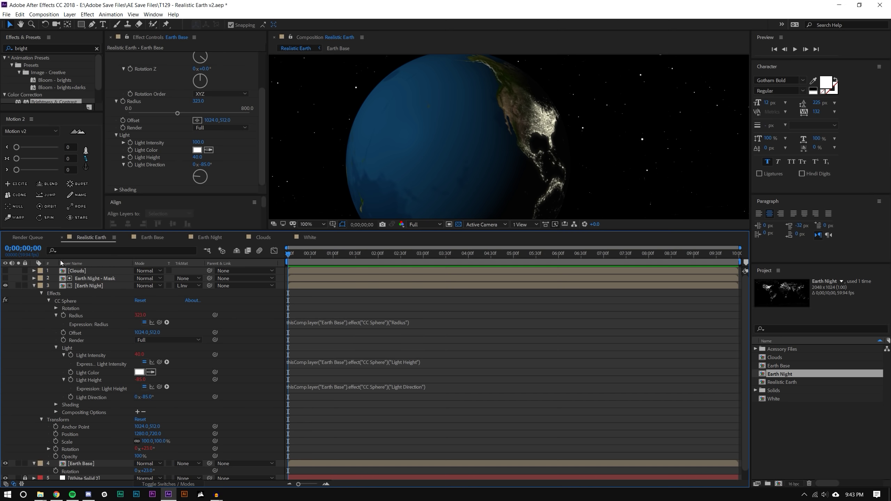
click(34, 285)
drag(76, 231, 153, 336)
- Set the Earth Base layer's CC Sphere Light Direction to -102° and Light Height to 52, and check the globe's shading
click(105, 408)
drag(200, 168, 151, 186)
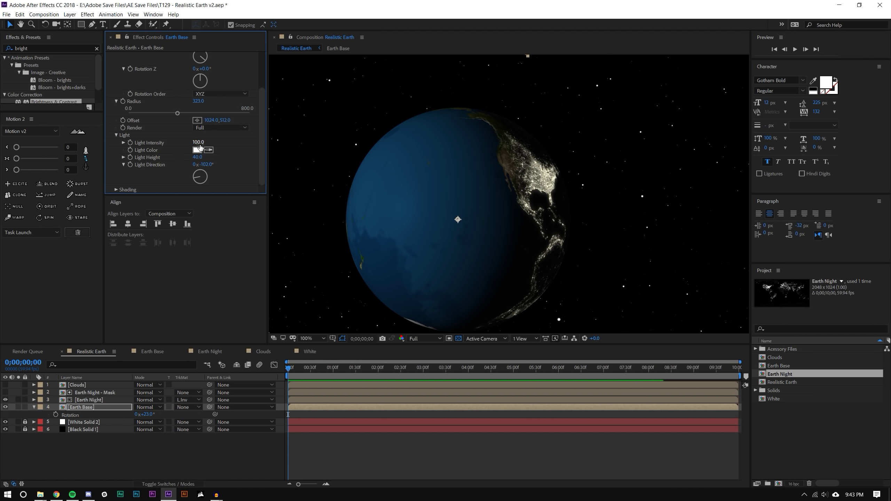
mouse_move(197, 157)
mouse_down()
mouse_move(184, 158)
mouse_move(205, 158)
mouse_up()
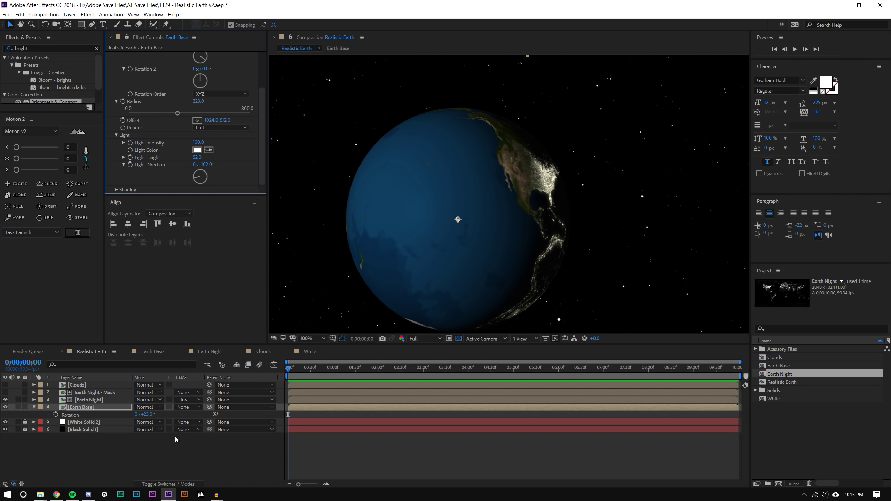
scroll(537, 199, up, 1)
scroll(537, 199, down, 2)
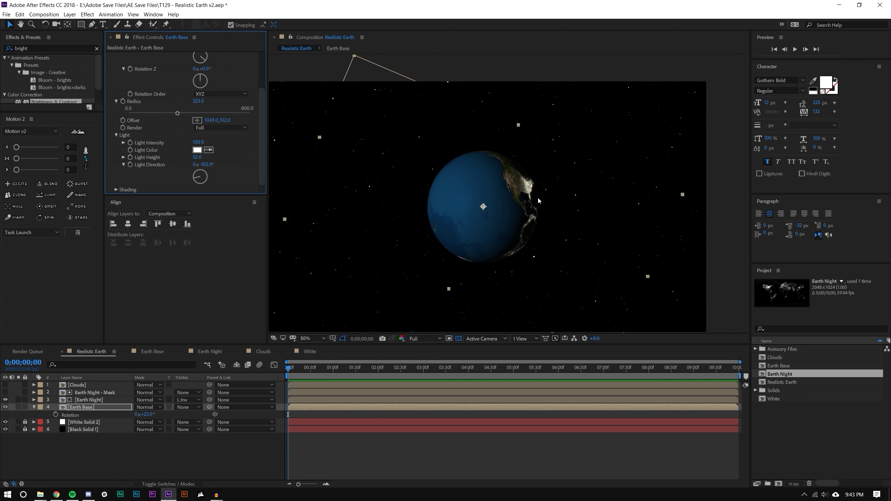
scroll(481, 219, up, 1)
click(165, 447)
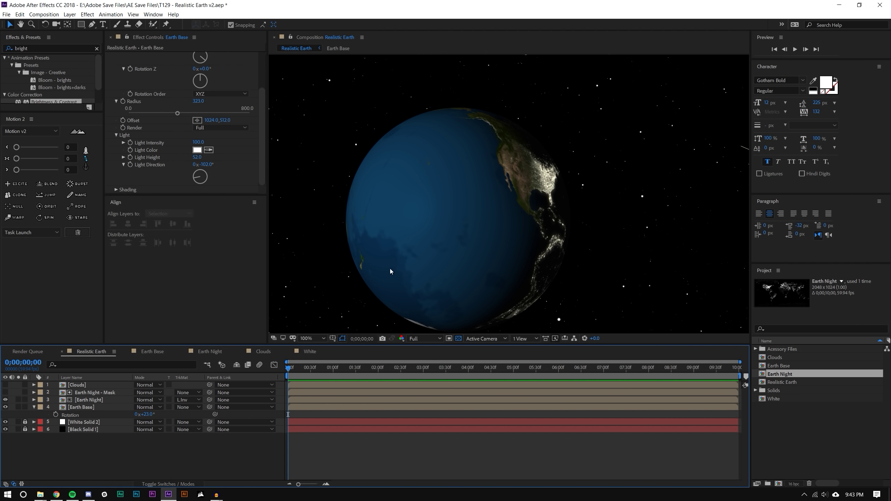
- Lower the Light Height of the Earth Base layer's CC Sphere to 1
scroll(475, 214, down, 3)
scroll(472, 200, up, 1)
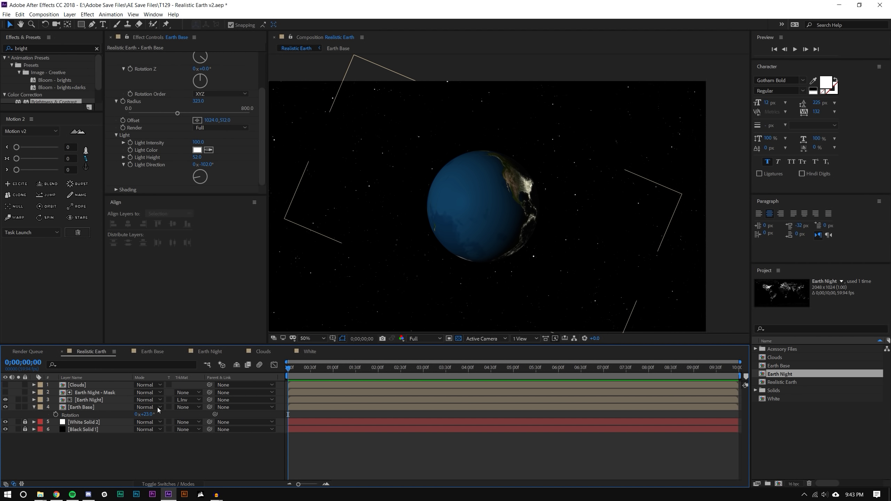
drag(195, 158, 182, 158)
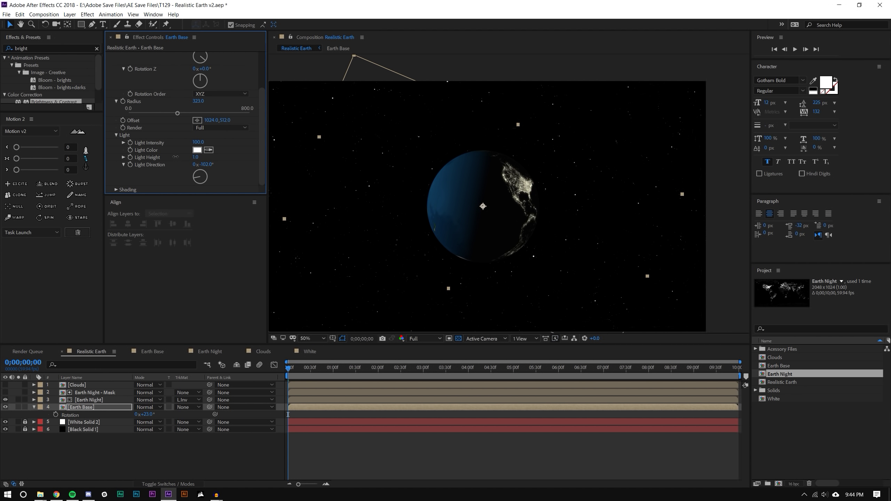
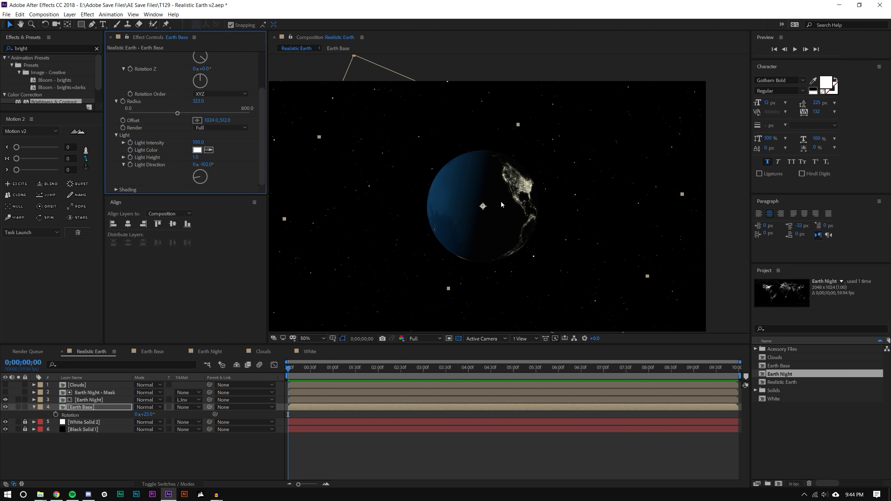
- Lower the Earth Night layer's opacity to 57% and check the city lights on the globe
click(88, 400)
key(t)
drag(141, 408, 157, 441)
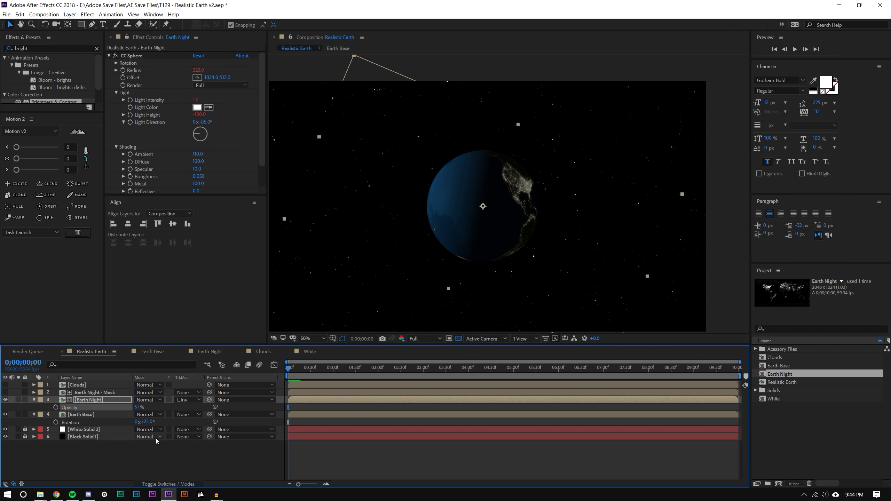
click(162, 456)
scroll(533, 207, up, 2)
scroll(533, 207, down, 2)
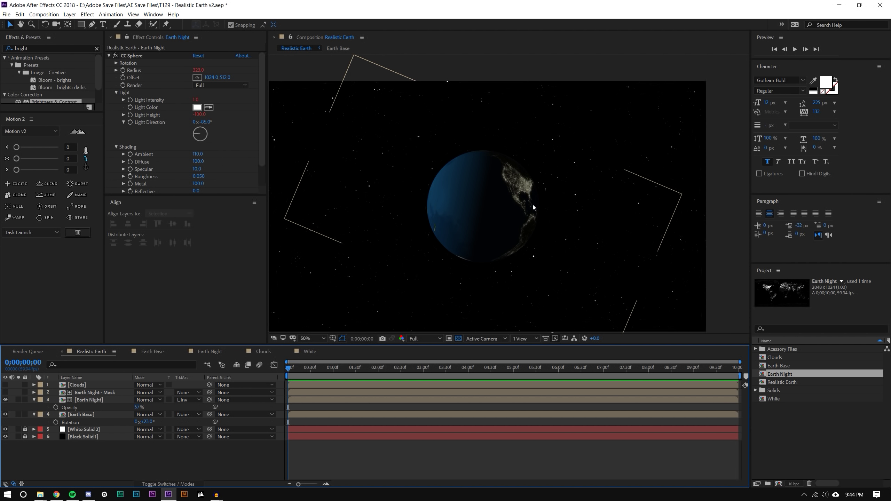
scroll(536, 197, up, 2)
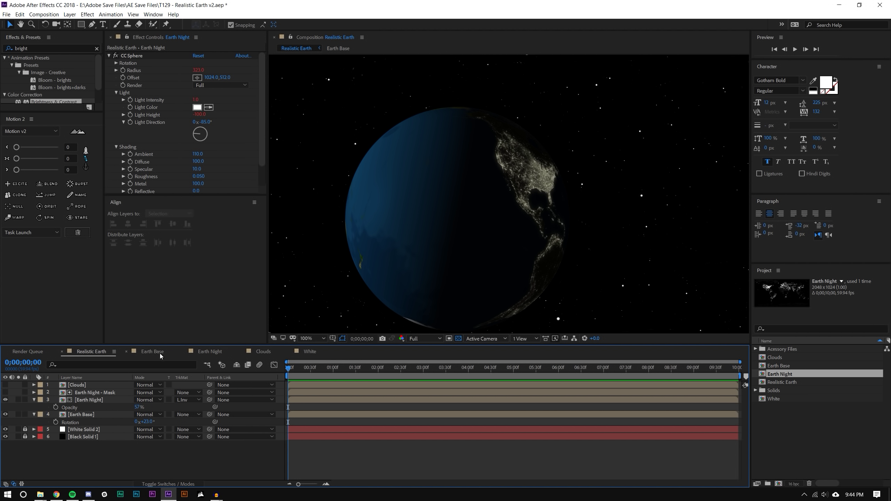
- Check the flat city lights map in the Earth Night composition and return to the Realistic Earth composition
click(210, 351)
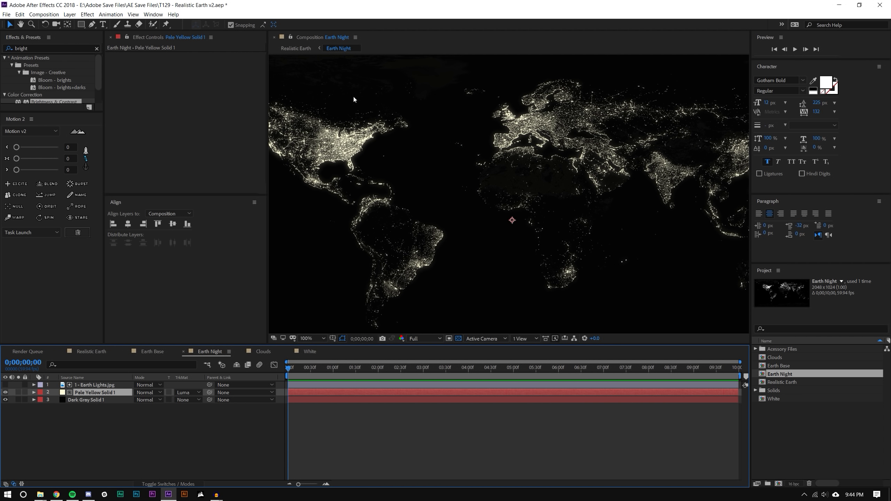
drag(266, 132, 202, 132)
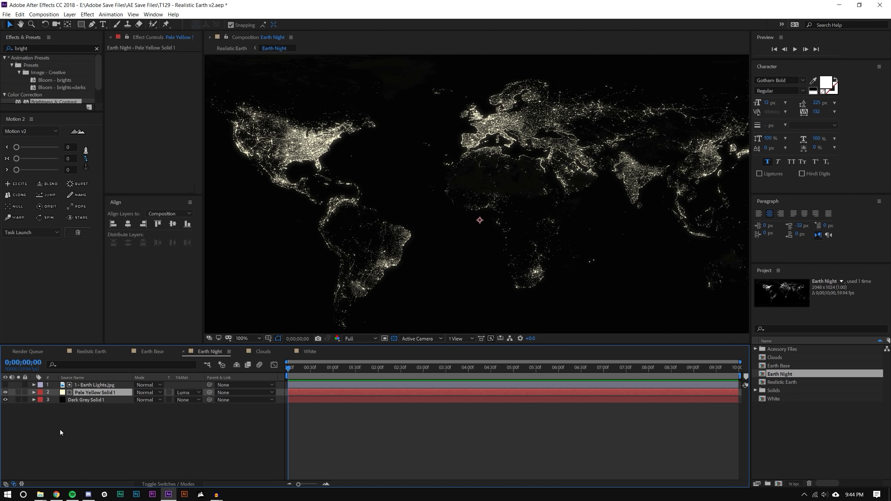
click(91, 351)
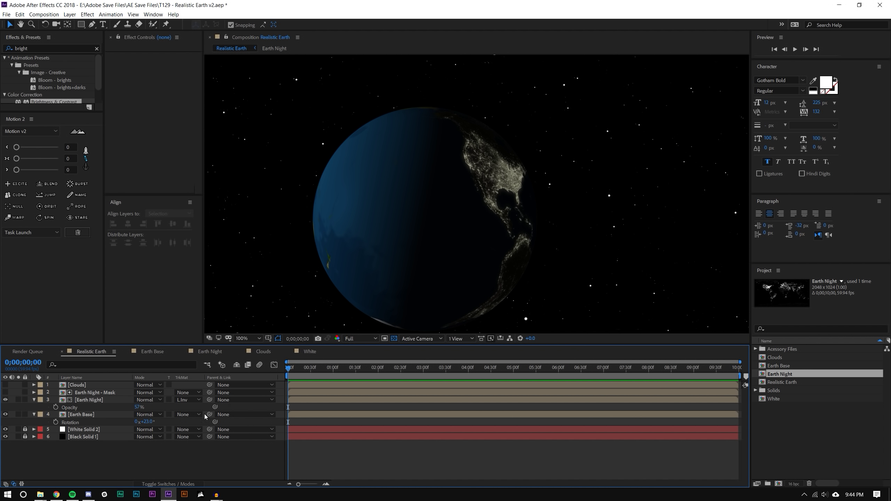
- Raise the Light Height of the Earth Base layer's CC Sphere to 44
click(92, 415)
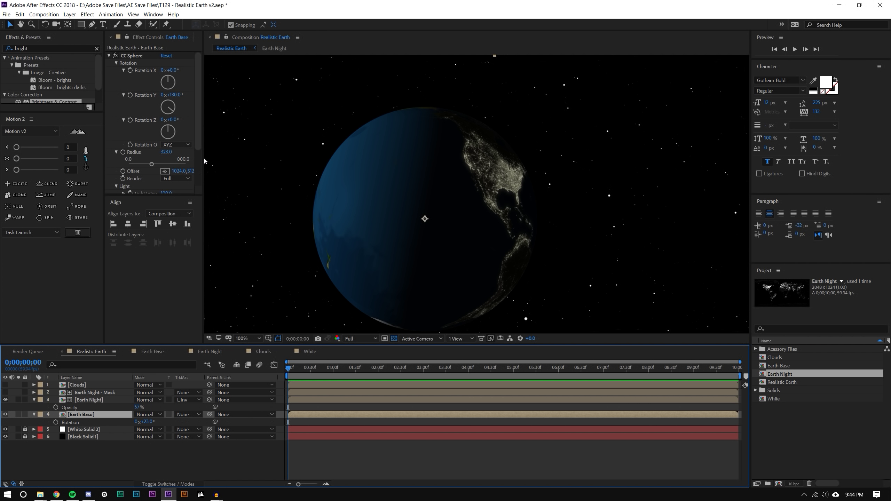
drag(204, 158, 251, 158)
mouse_move(200, 196)
mouse_down()
mouse_move(200, 261)
mouse_move(189, 193)
mouse_move(225, 190)
mouse_move(211, 186)
mouse_move(203, 207)
mouse_up()
key(ctrl+z)
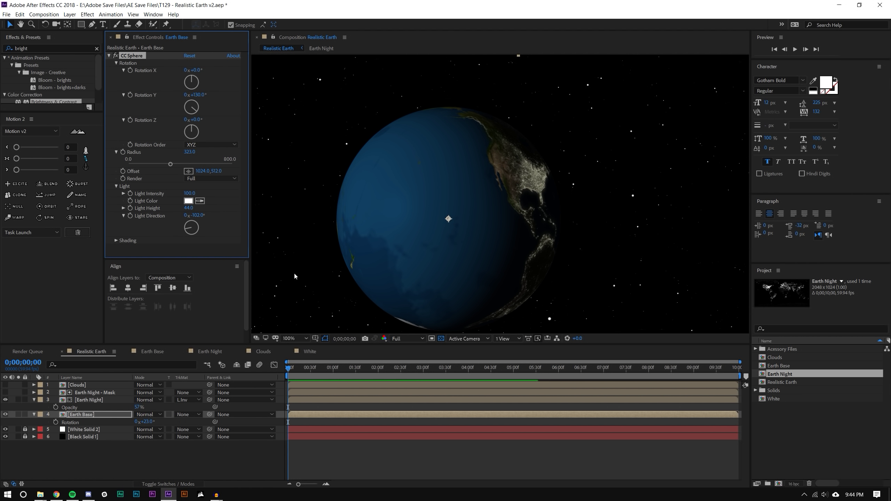
- Animate Earth Base's CC Sphere Rotation Y from 358° at the first frame to a further rotation at the end of the timeline
click(221, 467)
click(139, 103)
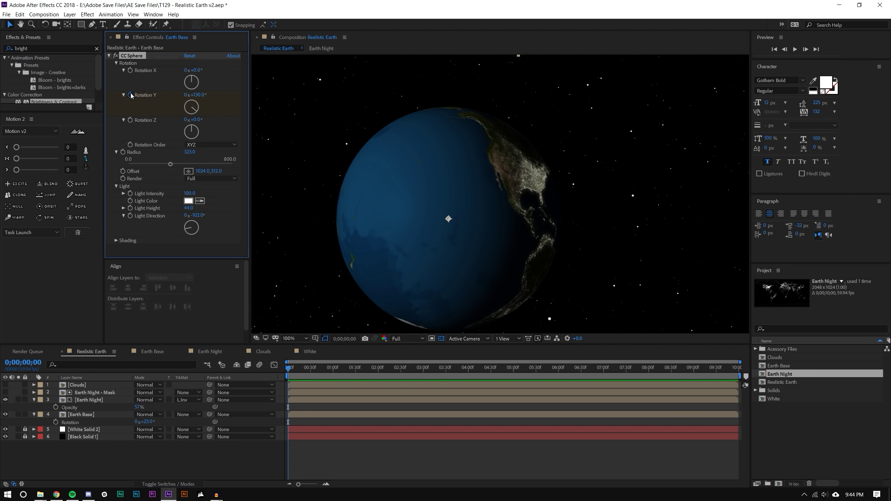
drag(195, 95, 294, 93)
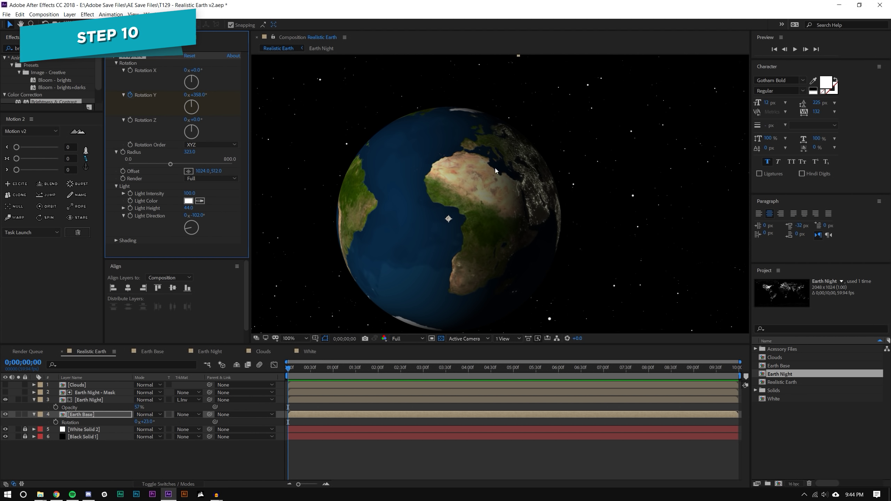
drag(313, 369, 738, 368)
drag(194, 95, 483, 94)
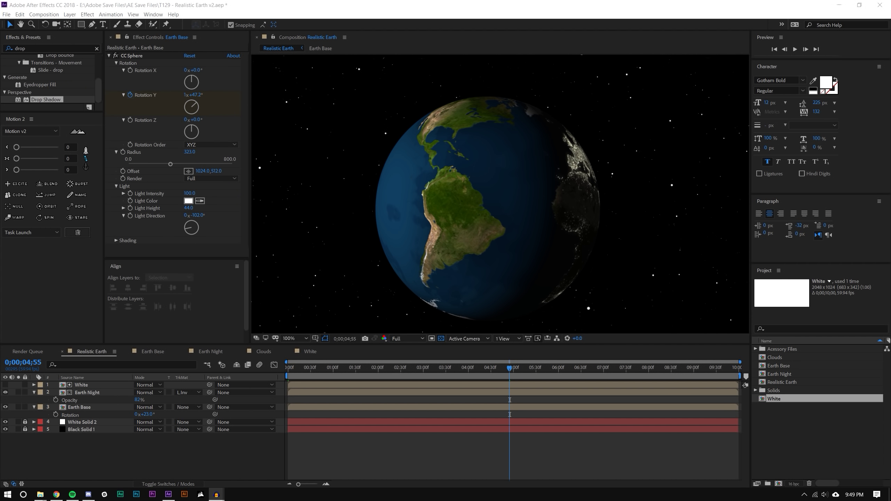
- Open the Clouds composition and review the cloud texture and the Roughen Edges properties of the Pre-comp 1 layer
double_click(775, 357)
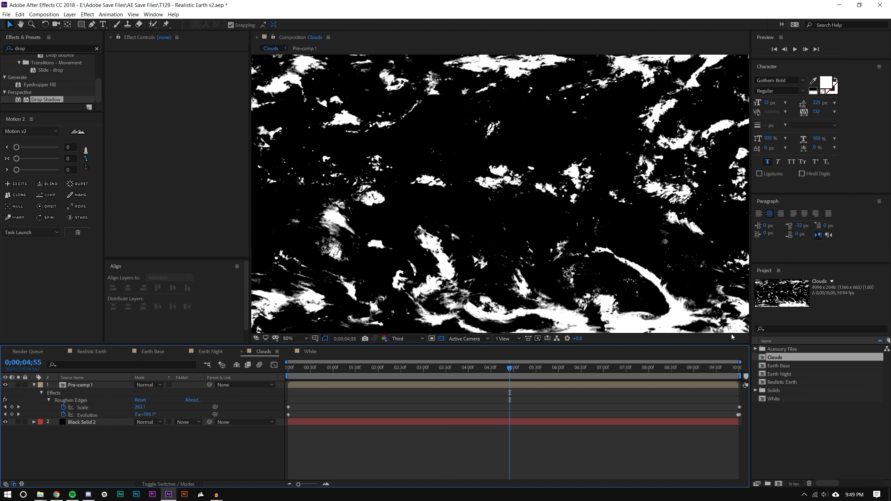
scroll(517, 164, up, 2)
click(501, 182)
scroll(495, 191, up, 2)
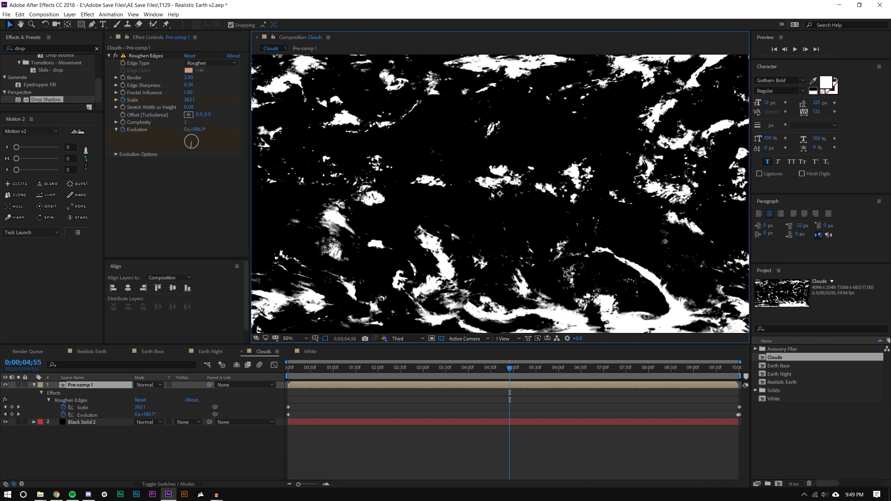
scroll(492, 196, down, 2)
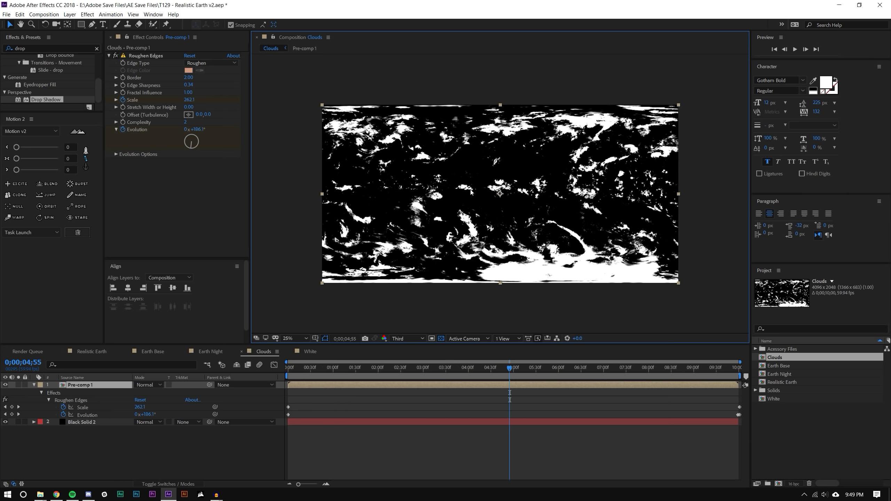
click(34, 384)
click(34, 384)
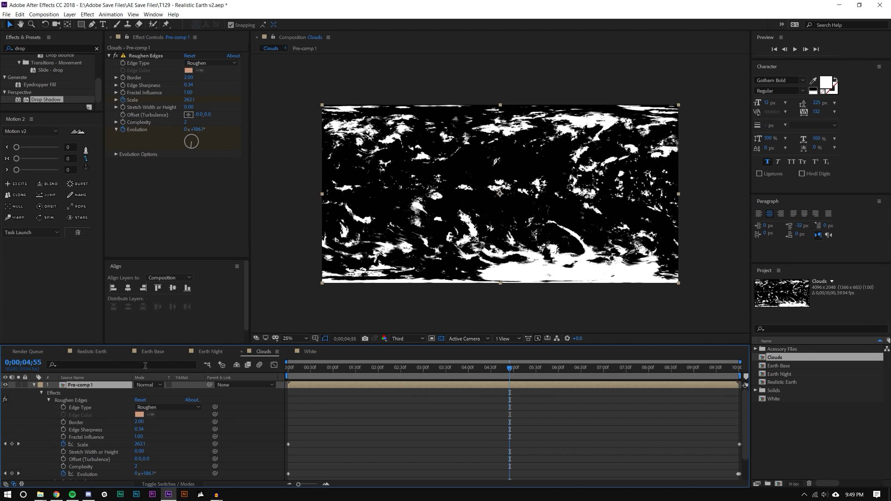
click(34, 385)
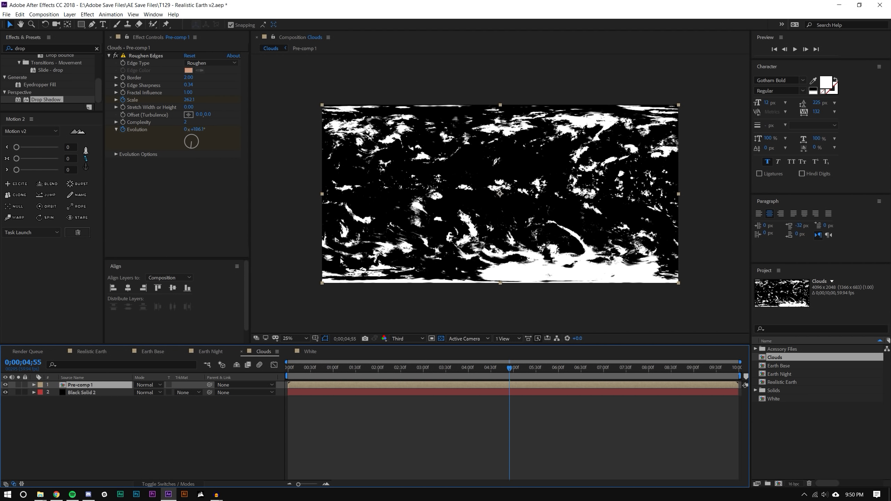
- Duplicate the Pre-comp 1 cloud layer twice and offset the copies half a width to either side of the composition
mouse_move(507, 197)
mouse_down()
mouse_move(329, 196)
mouse_move(686, 194)
mouse_move(510, 201)
mouse_up()
key(ctrl+d)
key(ctrl+d)
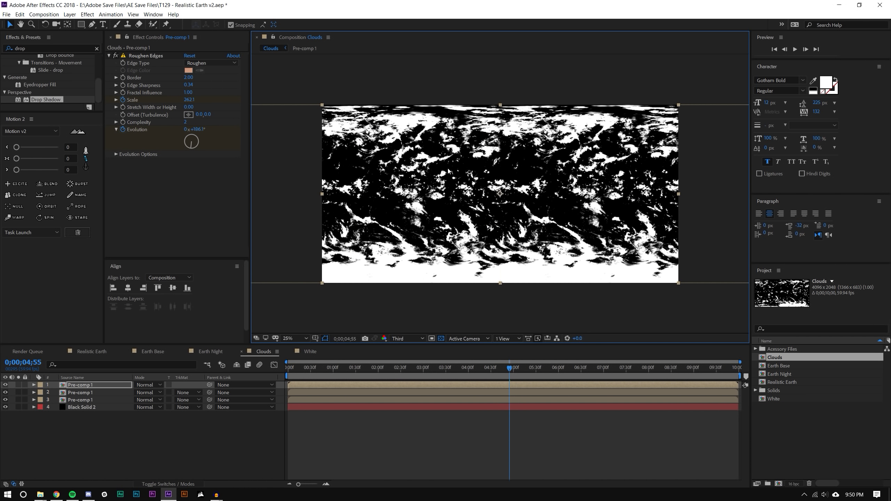
- Set the opacity of all three Pre-comp 1 cloud layers to 70%
ctrl+click(81, 392)
ctrl+click(84, 400)
key(t)
click(139, 393)
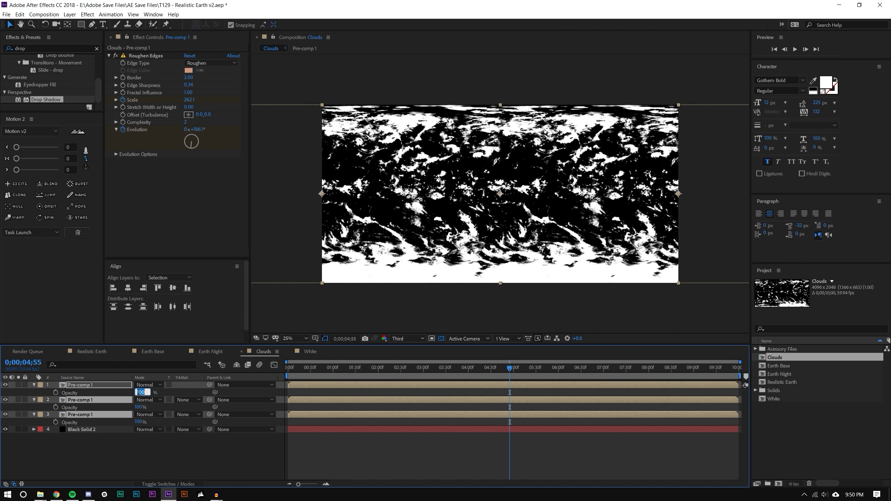
text(70)
key(Return)
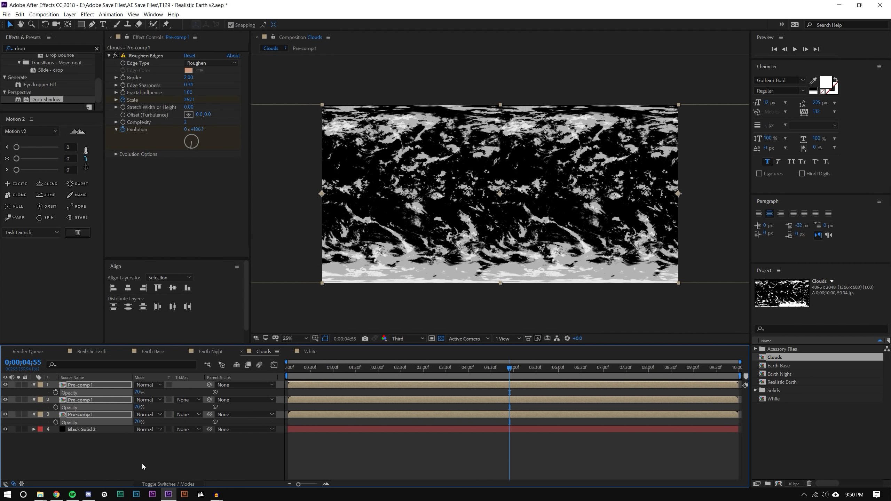
click(143, 467)
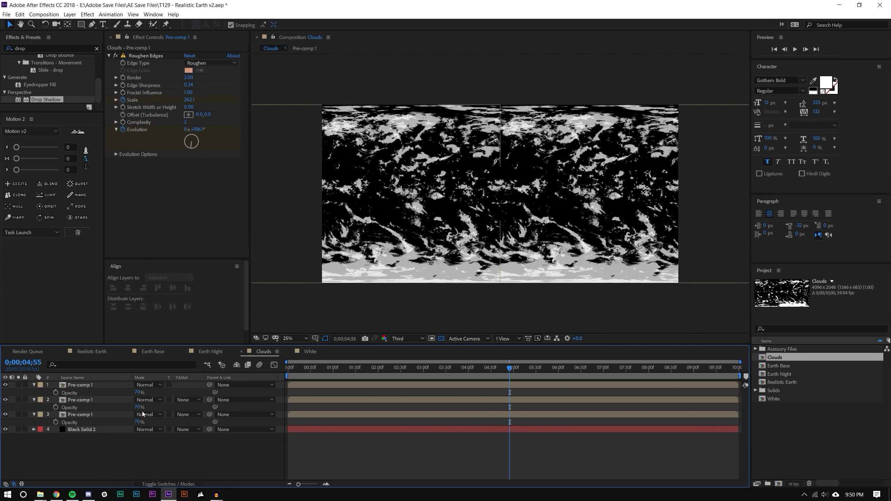
- Hide the two upper Pre-comp 1 cloud layers so only the lowest copy shows
click(5, 385)
click(96, 385)
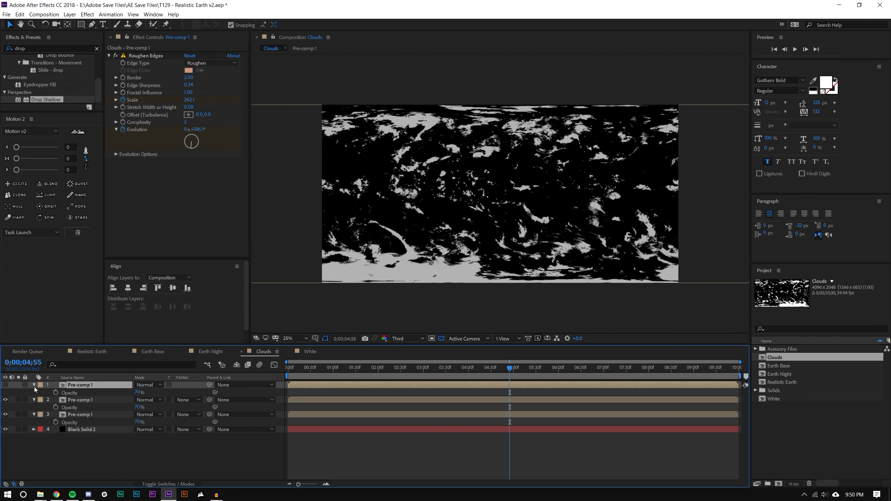
click(5, 400)
click(64, 449)
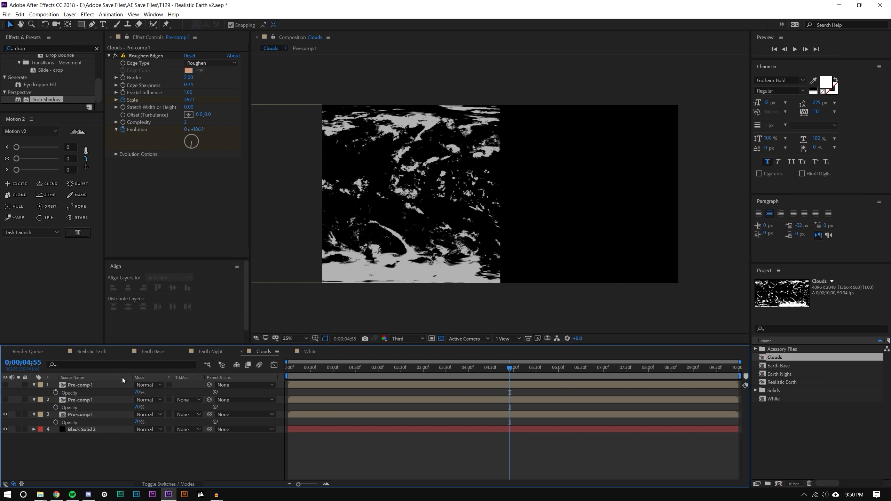
- Draw a closed, wavy Pen mask around the right-hand part of the lowest Pre-comp 1 layer's clouds
click(96, 415)
click(93, 25)
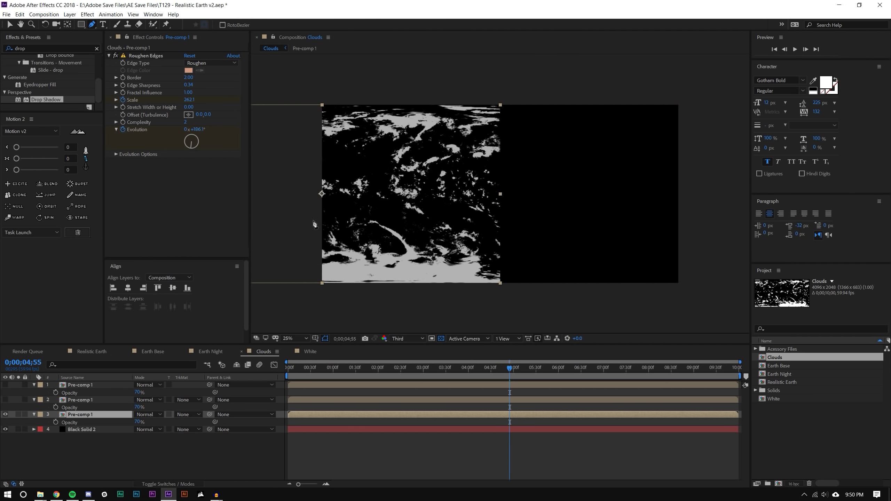
mouse_move(392, 93)
mouse_down()
mouse_move(434, 115)
mouse_move(458, 147)
mouse_up()
drag(436, 165, 443, 175)
drag(455, 190, 459, 211)
drag(452, 243, 417, 288)
drag(412, 302, 457, 324)
drag(553, 310, 559, 286)
click(574, 69)
drag(392, 93, 434, 113)
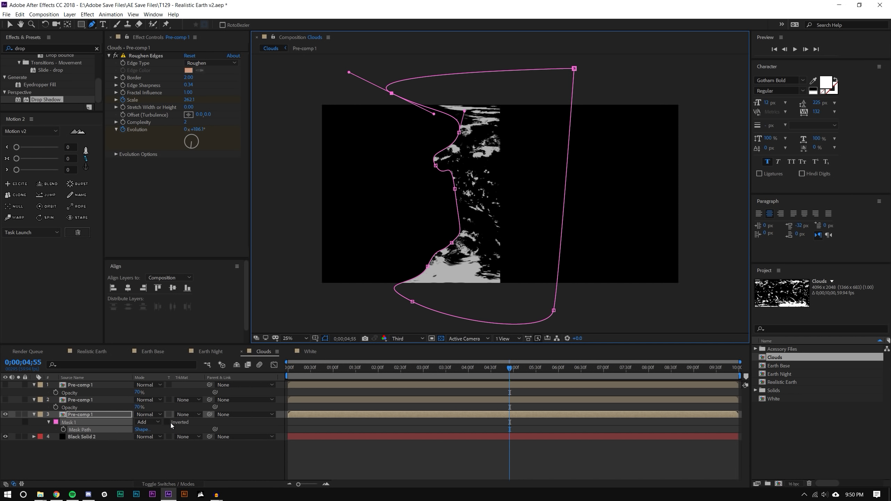
- Invert the cloud layer's mask and set its feather to 419 pixels
click(168, 422)
click(49, 423)
click(49, 422)
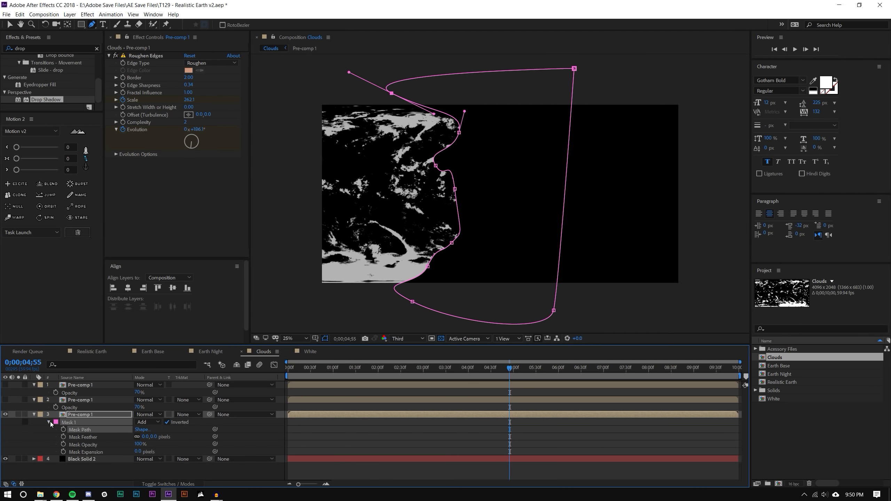
drag(150, 436, 332, 437)
click(152, 468)
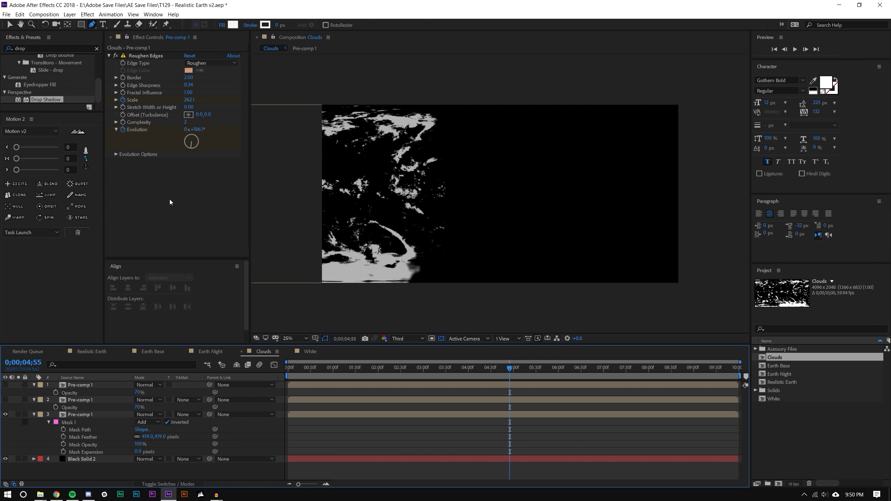
- Undo the mask, visibility, opacity and duplication changes to return to the single centered Pre-comp 1 cloud layer
key(ctrl+z)
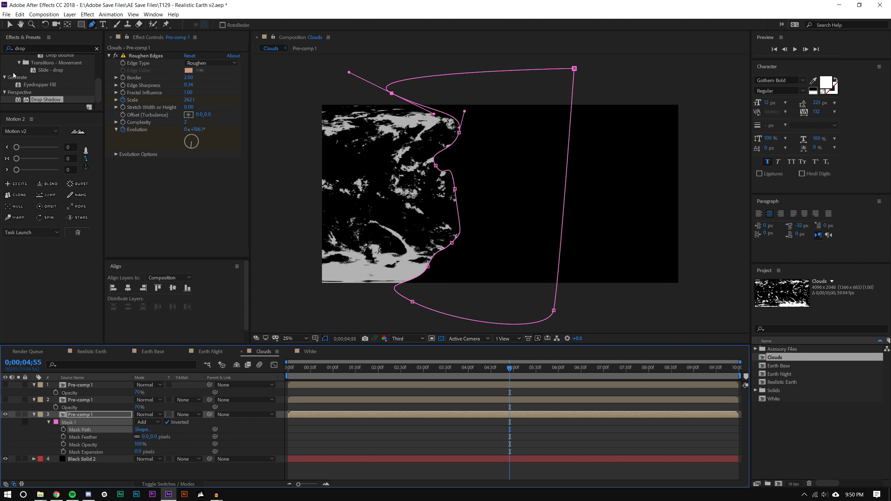
key(ctrl+z)
key(ctrl+z)
click(10, 25)
click(180, 466)
key(ctrl+z)
key(ctrl+z)
key(ctrl+z)
key(ctrl+z)
key(ctrl+z)
key(ctrl+z)
key(ctrl+z)
key(ctrl+z)
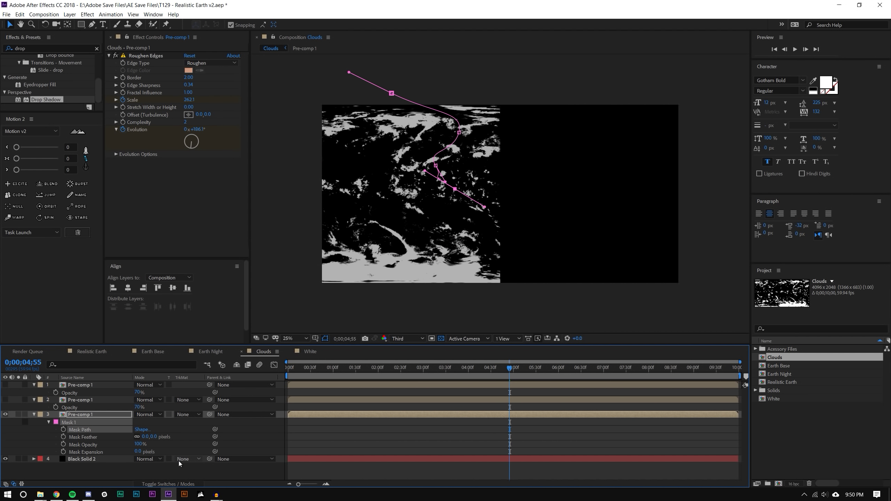
key(ctrl+z)
key(ctrl+z)
key(ctrl+z)
key(ctrl+z)
key(ctrl+z)
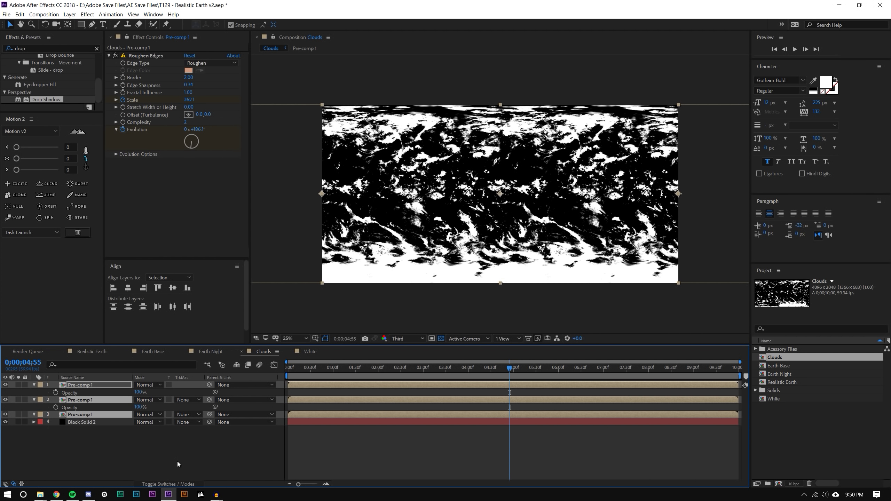
key(ctrl+z)
key(ctrl+z)
key(ctrl+z)
key(ctrl+z)
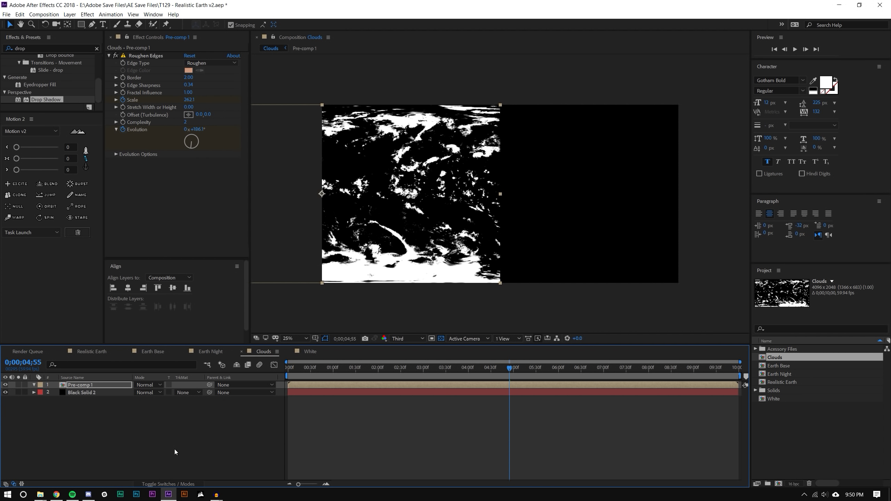
click(171, 439)
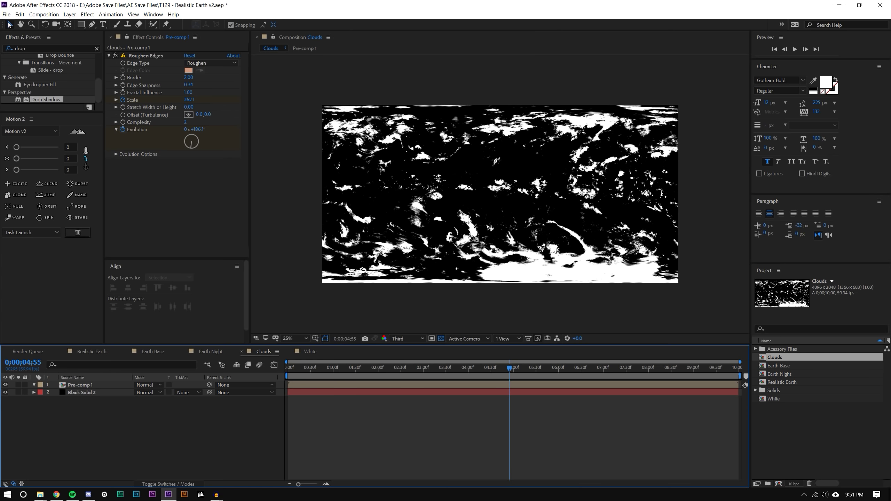
click(9, 24)
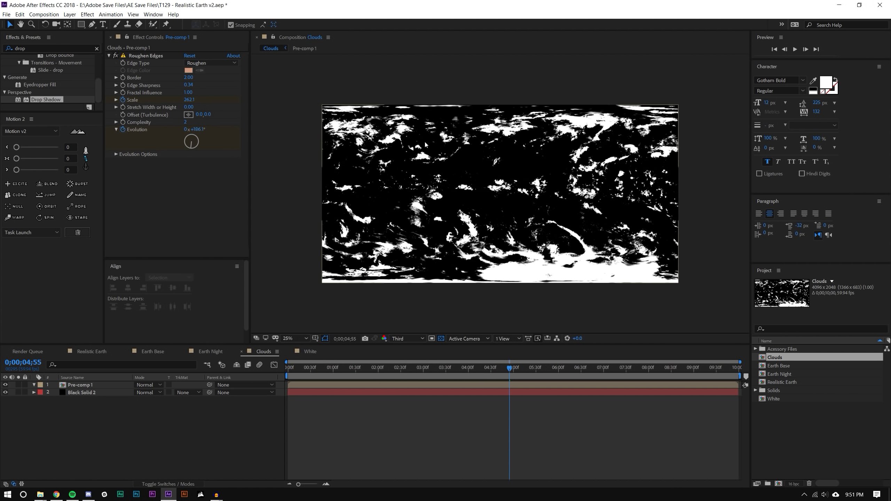
- Pre-compose the Pre-comp 1 cloud layer, moving all attributes into the new composition, and select the resulting layer
click(107, 384)
key(ctrl+shift+c)
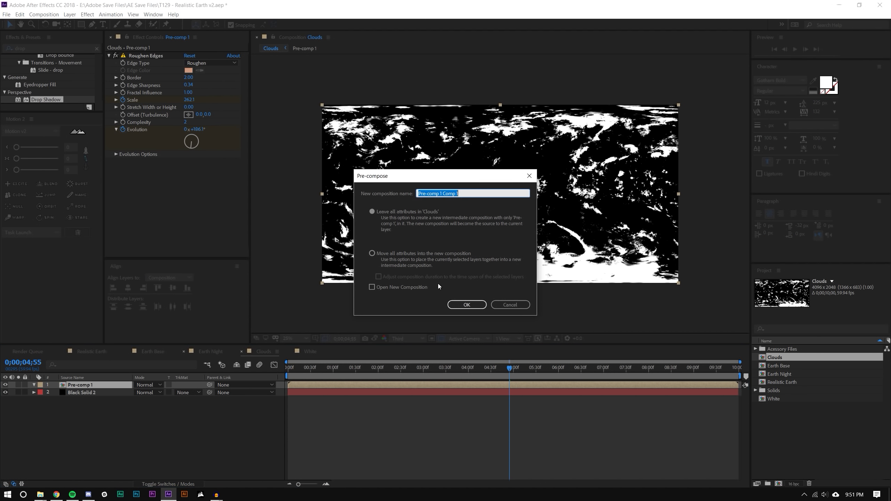
click(375, 253)
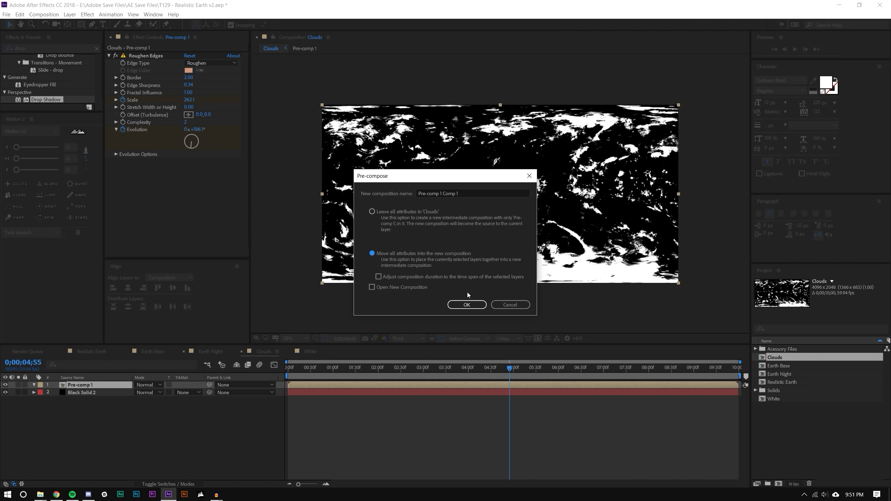
click(467, 304)
click(119, 395)
click(114, 383)
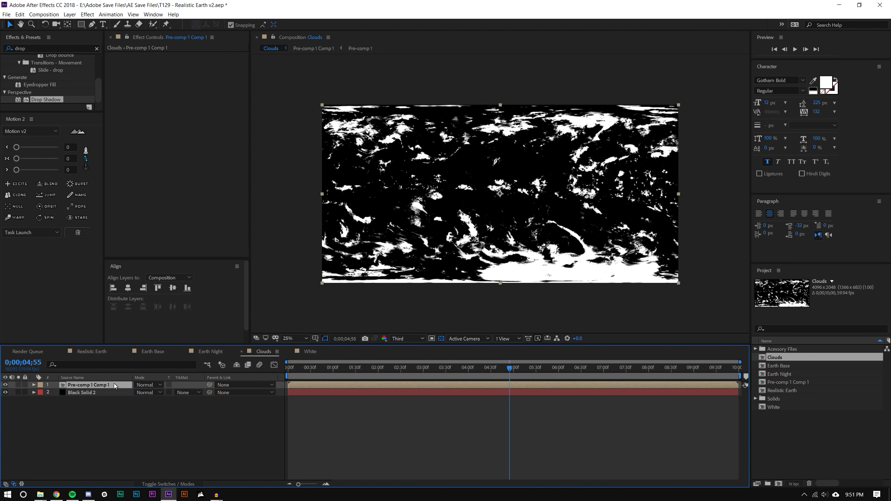
- Duplicate the Pre-comp 1 Comp 1 cloud layer twice and offset the two copies half a composition width left and right
key(ctrl+d)
key(ctrl+d)
drag(478, 203, 300, 202)
click(555, 199)
drag(498, 195, 676, 194)
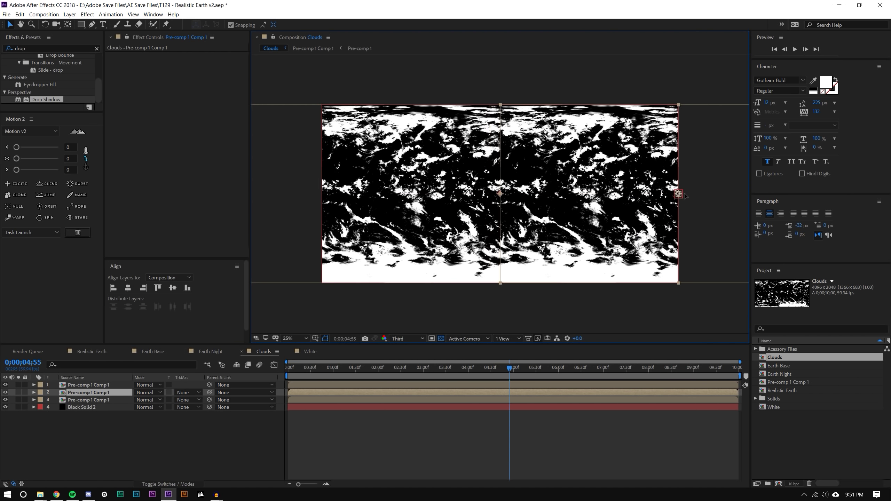
- Hide the second and third Pre-comp 1 Comp 1 layers, leaving only the left-shifted cloud copy showing
click(86, 400)
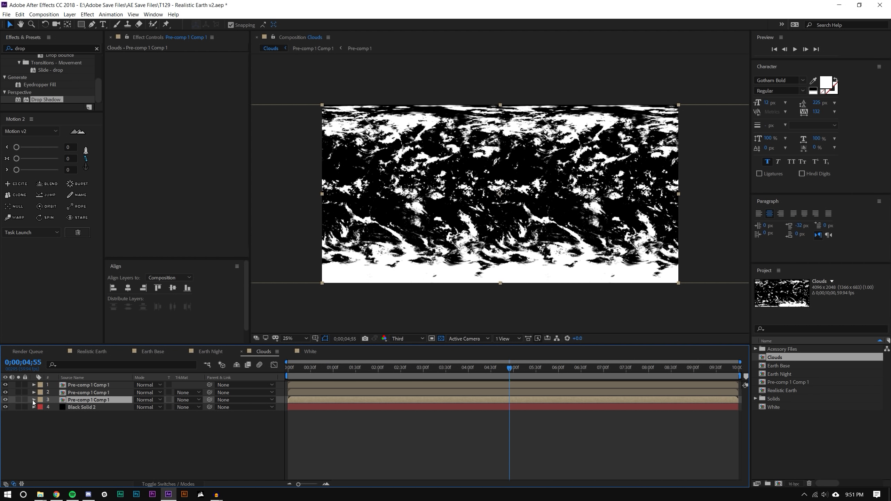
click(6, 400)
click(6, 392)
click(92, 434)
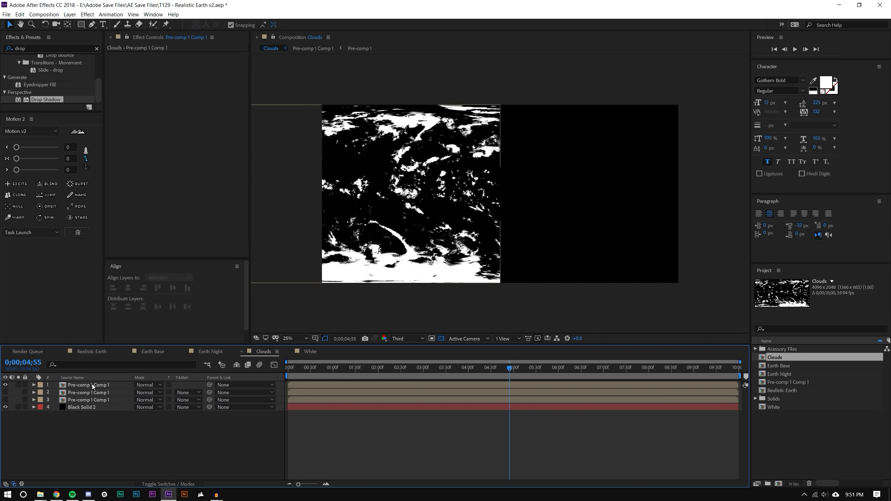
- Set the opacity of all three Pre-comp 1 Comp 1 layers to 70%
click(93, 385)
shift+click(102, 400)
key(t)
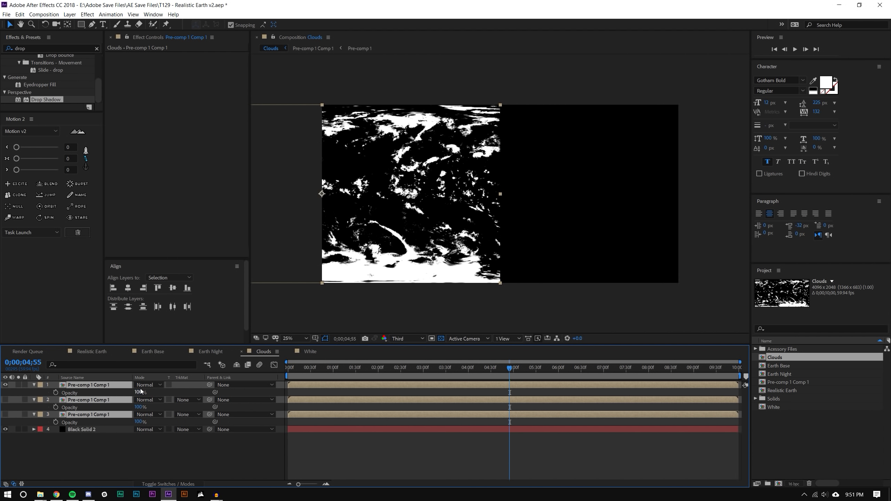
click(138, 393)
text(70)
key(Return)
click(161, 445)
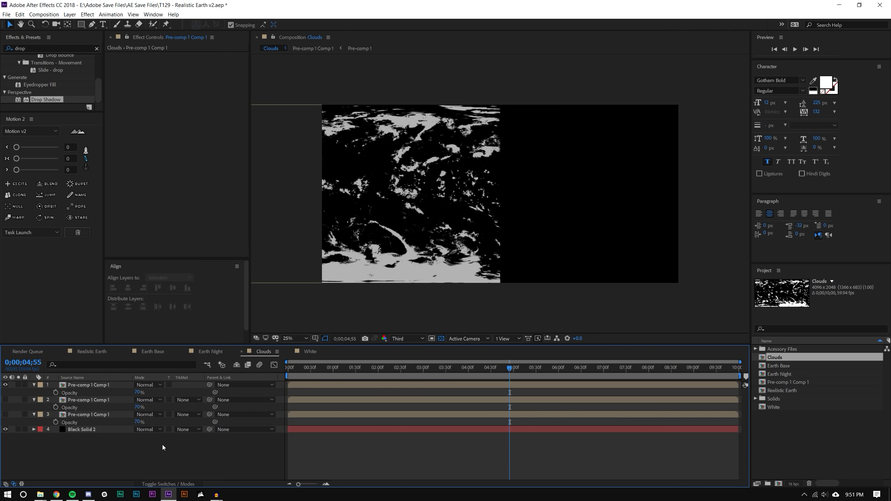
- Draw a closed, wavy Pen mask around the right edge of the top, left-shifted cloud layer
click(107, 386)
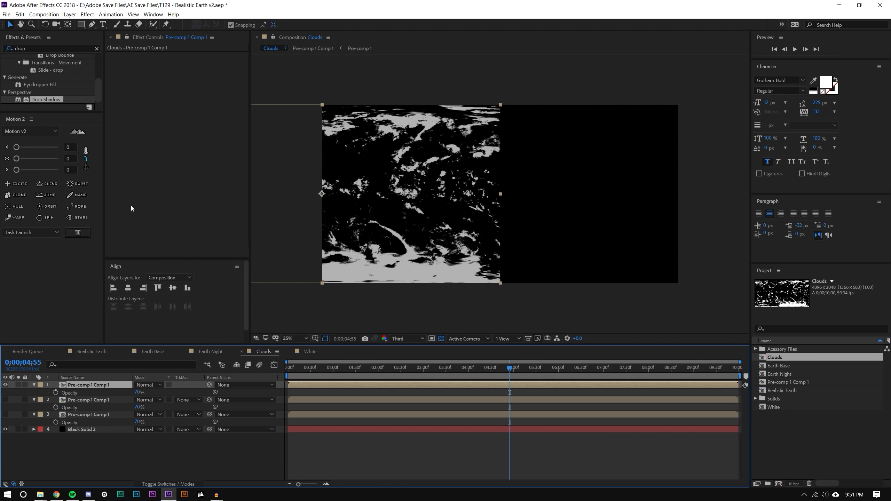
click(92, 25)
drag(370, 81, 451, 105)
drag(449, 141, 439, 157)
drag(447, 168, 417, 204)
drag(378, 221, 397, 234)
drag(460, 255, 432, 283)
drag(396, 297, 393, 304)
drag(533, 316, 547, 296)
drag(567, 85, 550, 80)
click(370, 81)
- Invert the top cloud layer's mask and set its feather to 186 pixels
key(m)
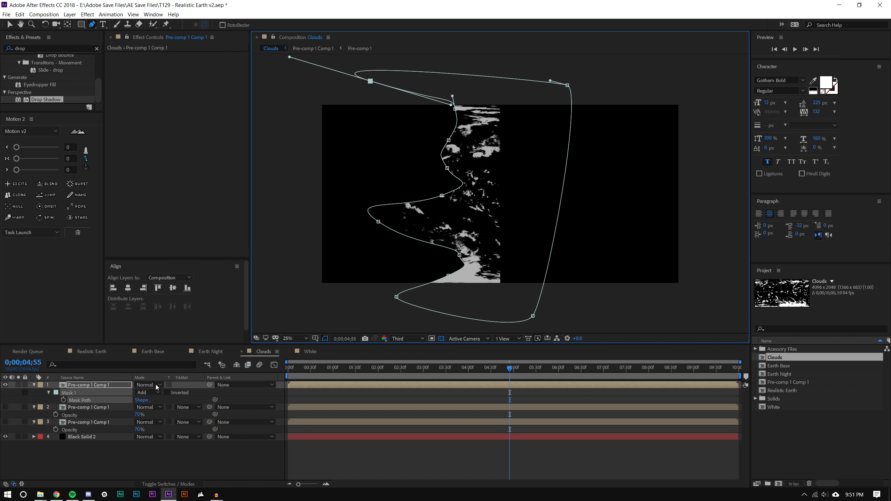
click(167, 392)
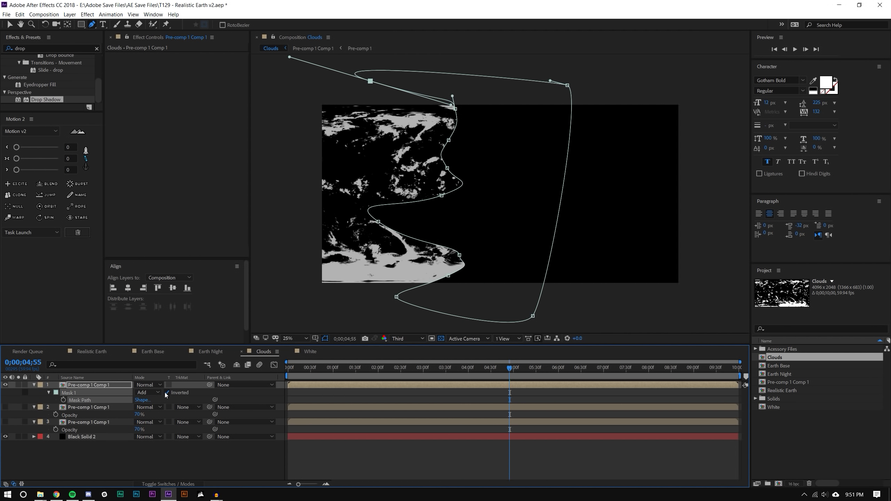
click(48, 393)
drag(154, 407, 224, 394)
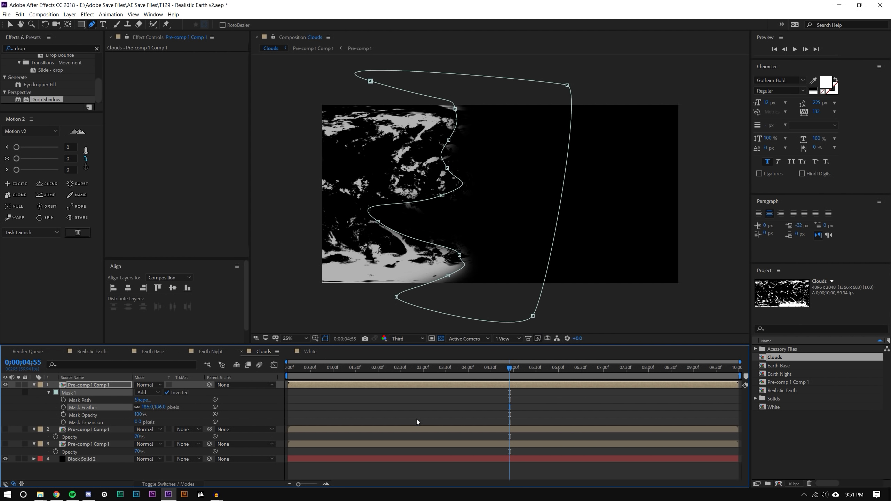
click(421, 413)
click(10, 24)
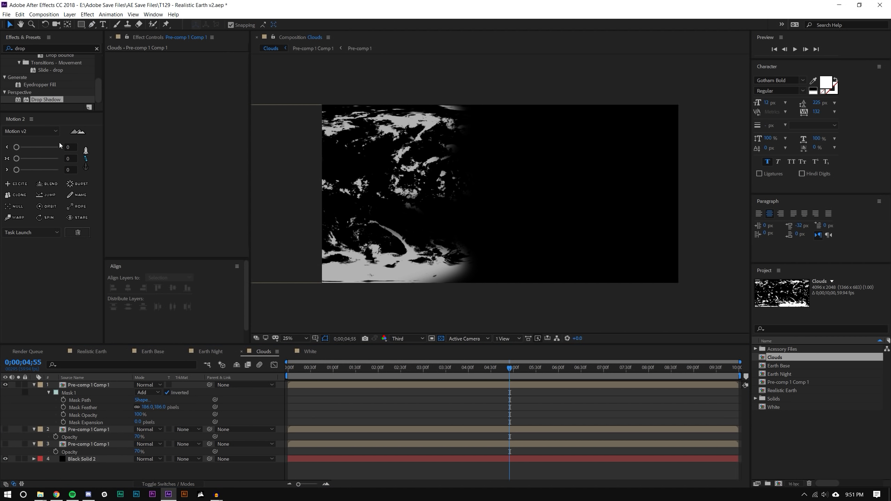
click(35, 385)
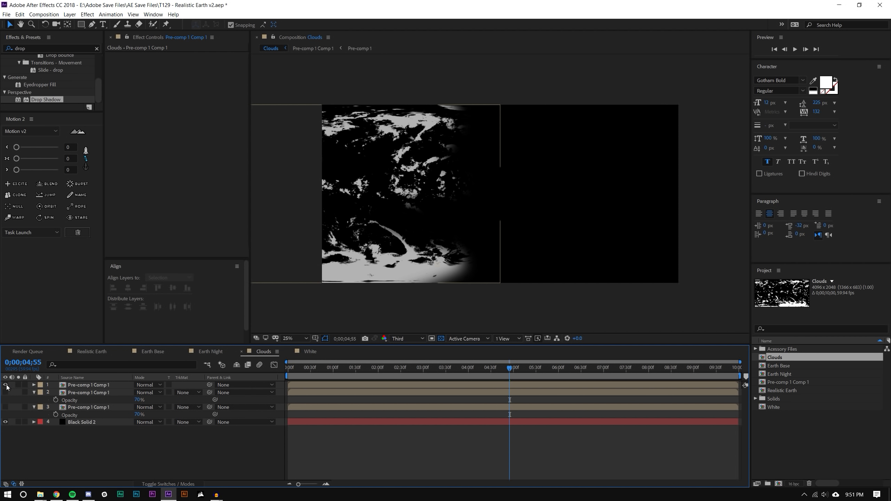
- Show only the second cloud layer and draw a closed, wavy Pen mask around its left edge
click(5, 386)
click(5, 392)
click(88, 392)
click(92, 24)
drag(576, 102, 594, 101)
mouse_move(536, 110)
mouse_down()
mouse_move(512, 114)
mouse_move(526, 121)
mouse_up()
drag(522, 129, 533, 148)
mouse_move(551, 153)
mouse_down()
mouse_move(593, 167)
mouse_move(535, 219)
mouse_move(516, 223)
mouse_move(526, 246)
mouse_up()
click(559, 222)
drag(548, 264, 523, 305)
drag(470, 314, 458, 306)
click(403, 115)
click(508, 70)
click(576, 102)
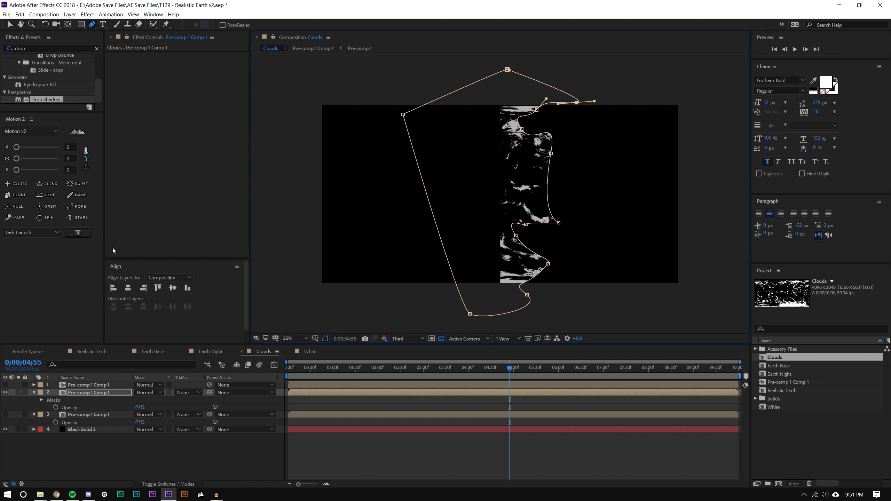
- Invert the second cloud layer's mask and set its feather to 323 pixels
key(m)
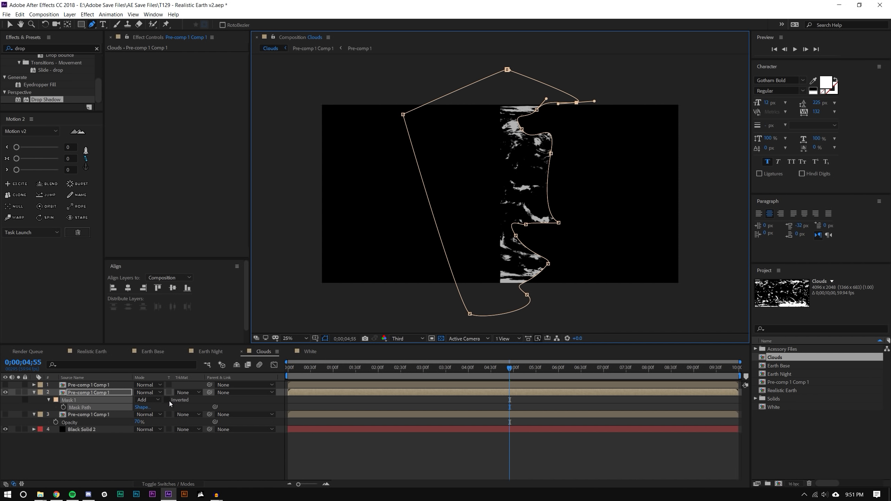
click(167, 400)
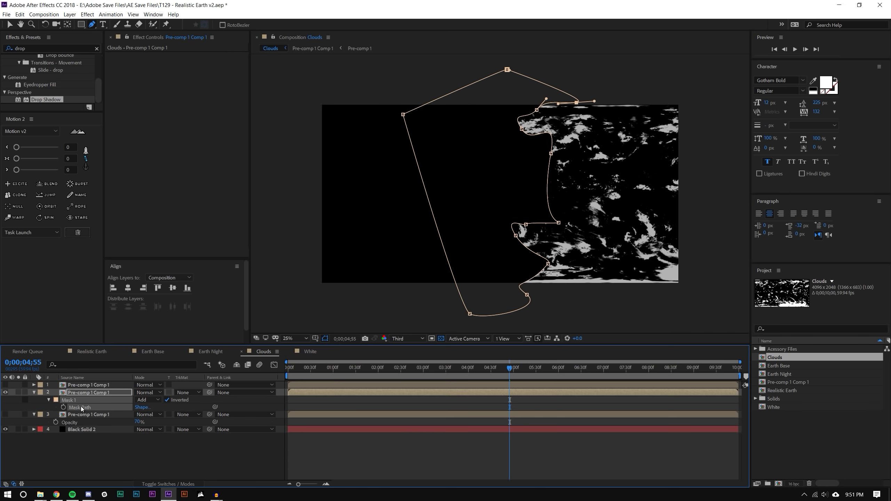
click(49, 400)
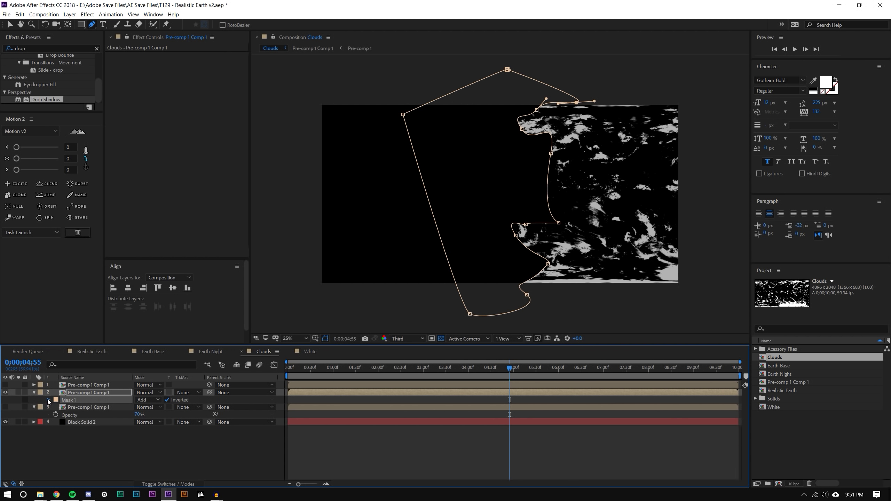
click(49, 401)
drag(153, 415, 267, 416)
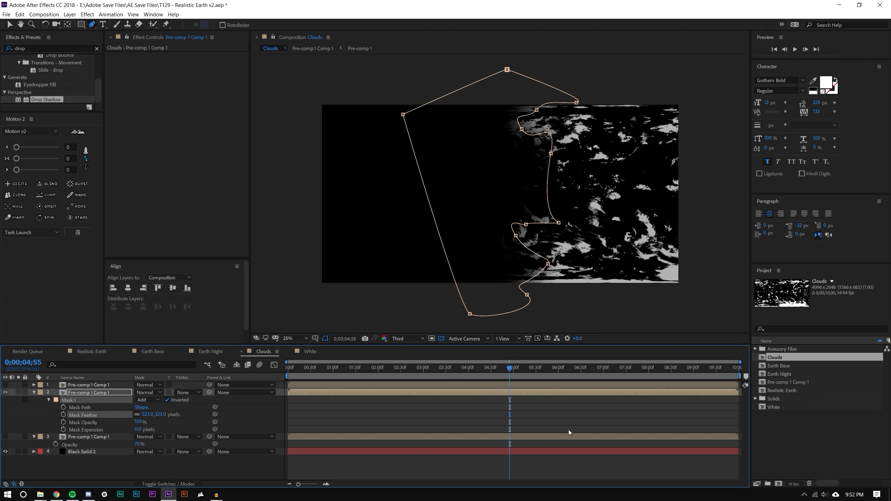
click(563, 431)
click(33, 393)
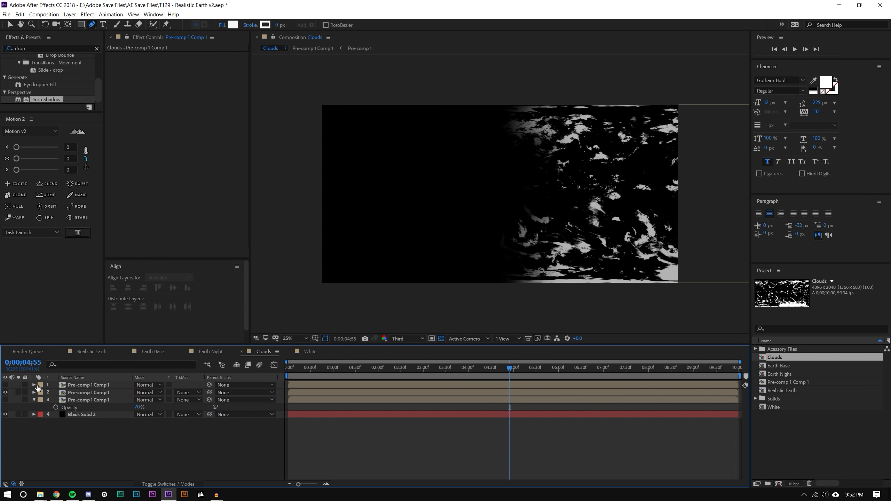
- Compare the two masked cloud layers, then hide both and show only the third Pre-comp 1 Comp 1 layer
click(5, 384)
click(6, 392)
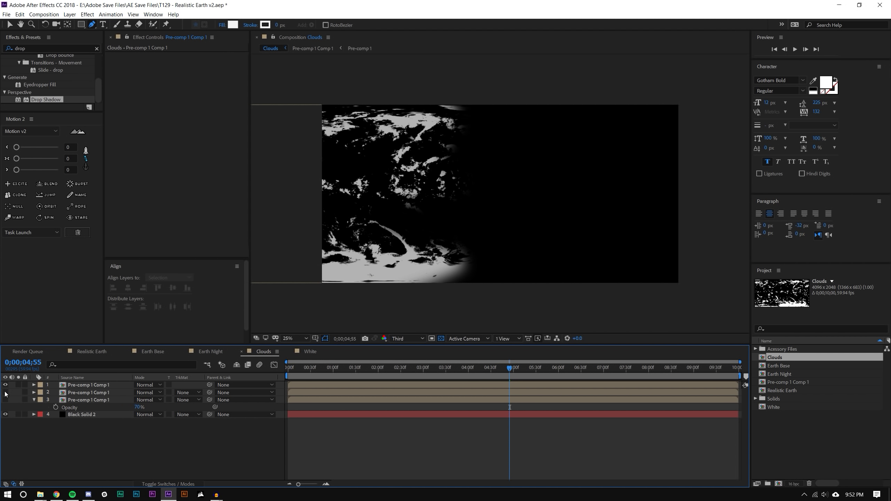
click(5, 393)
click(5, 385)
click(5, 392)
click(6, 400)
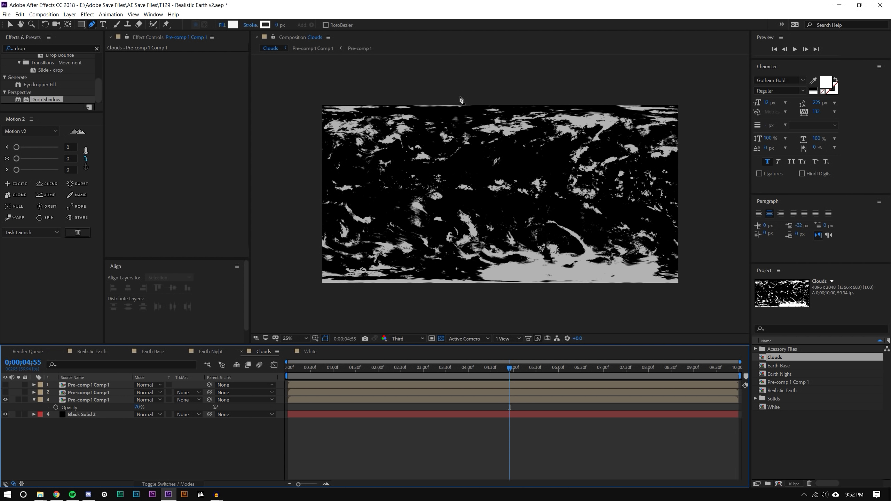
drag(435, 96, 361, 110)
click(369, 156)
drag(357, 164, 378, 193)
drag(415, 190, 386, 229)
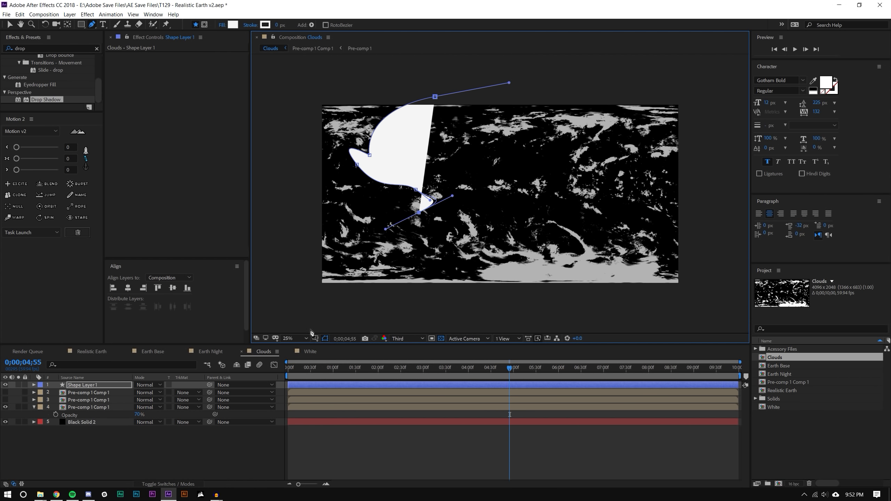
key(Delete)
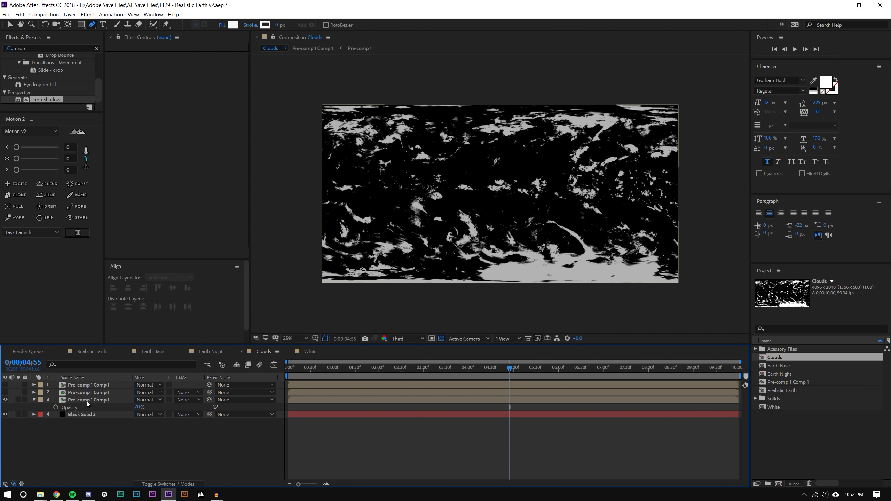
- Draw a closed, wavy Pen mask around the middle of the third cloud layer, cutting off both its side edges
click(344, 210)
drag(451, 86, 414, 96)
drag(397, 102, 381, 109)
drag(372, 145, 377, 158)
drag(359, 185, 352, 198)
drag(407, 223, 423, 226)
drag(430, 237, 394, 282)
drag(389, 290, 393, 304)
click(435, 313)
click(575, 309)
click(643, 287)
click(589, 232)
click(629, 164)
click(597, 131)
drag(576, 113, 560, 55)
click(451, 86)
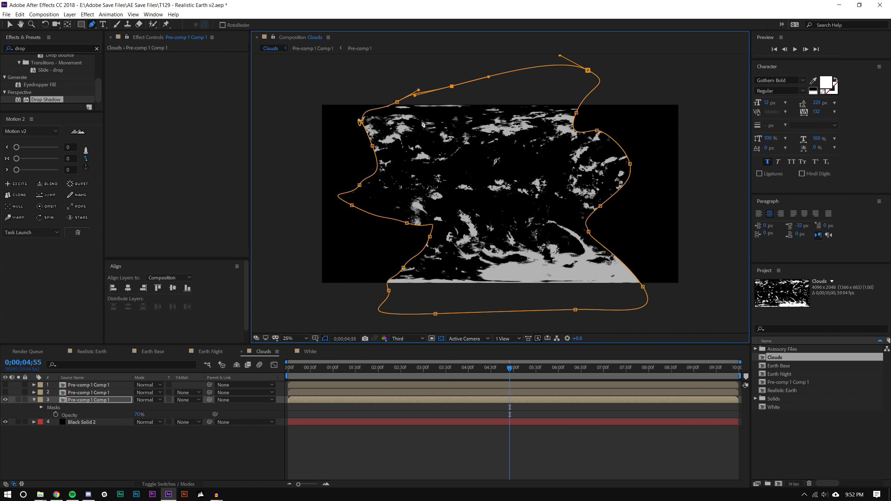
- Feather the third cloud layer's mask by 249 pixels and make all three cloud layers visible
key(m)
click(49, 407)
click(48, 408)
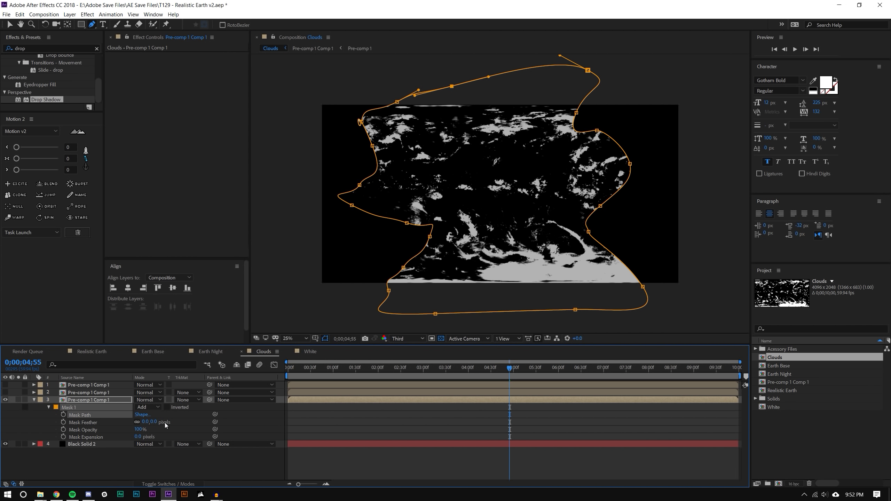
drag(155, 423, 467, 451)
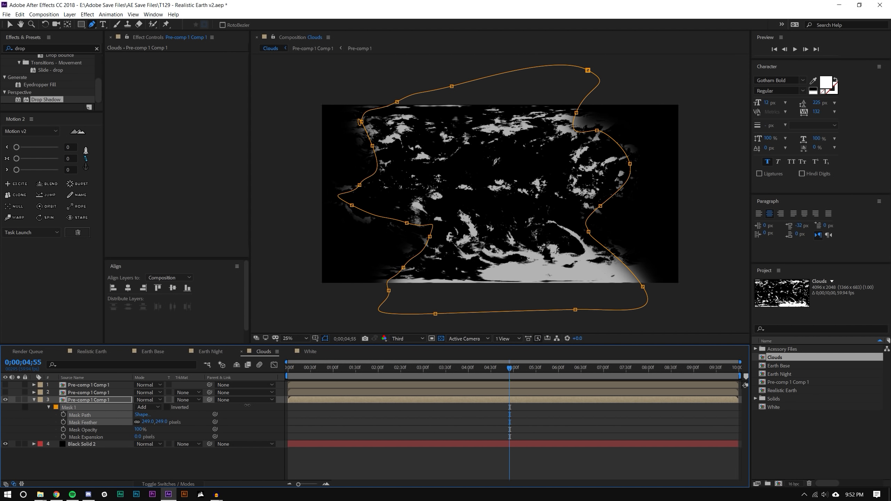
click(466, 452)
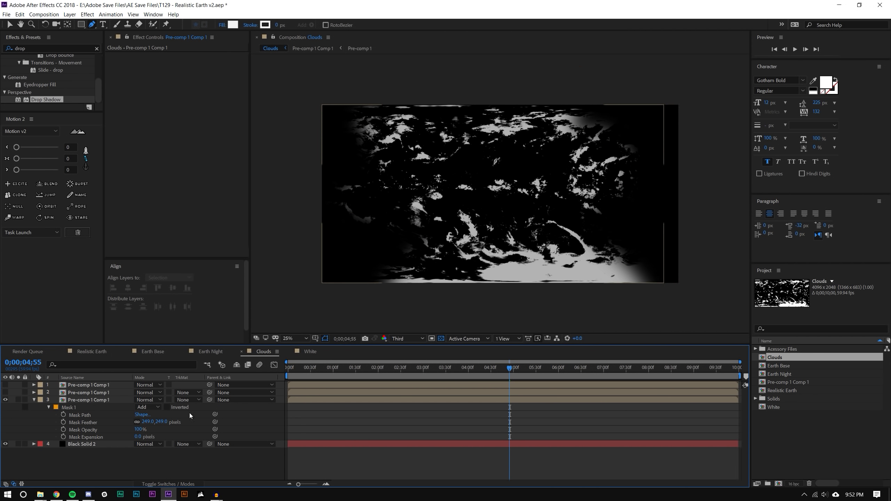
click(33, 400)
drag(5, 385, 5, 393)
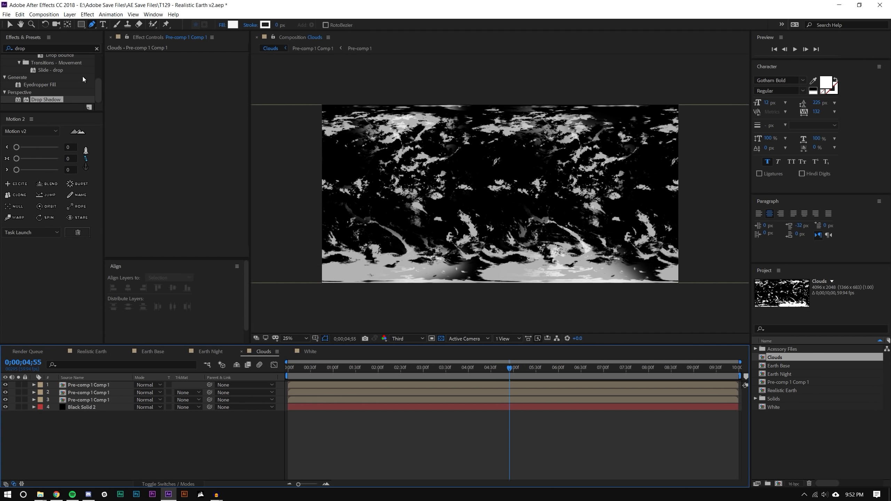
key(v)
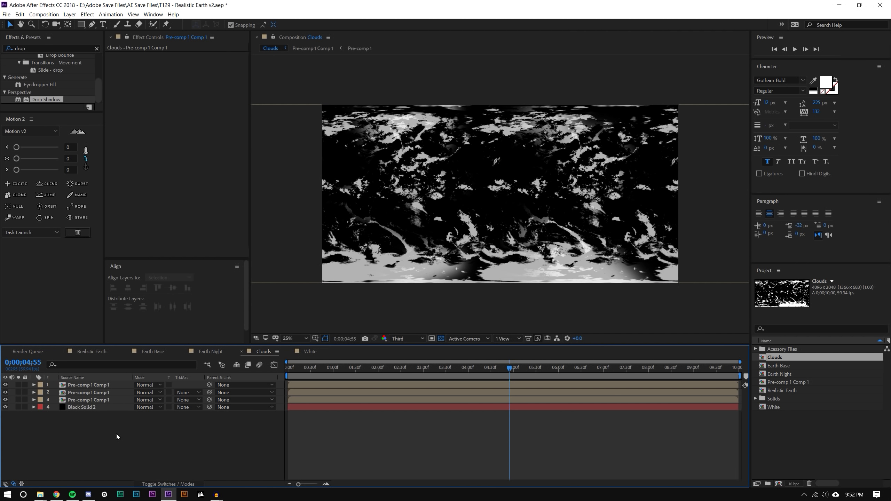
- Set the rotation of the third Pre-comp 1 Comp 1 layer to 180°
click(105, 384)
click(100, 401)
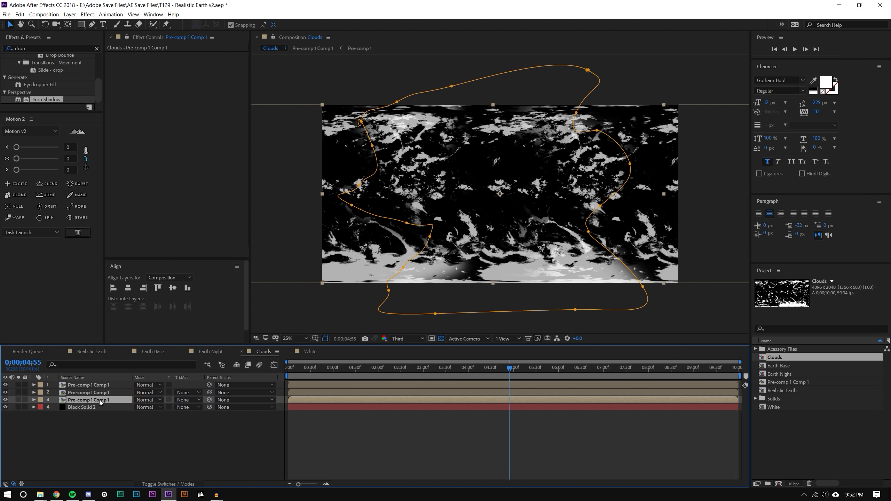
key(r)
click(146, 407)
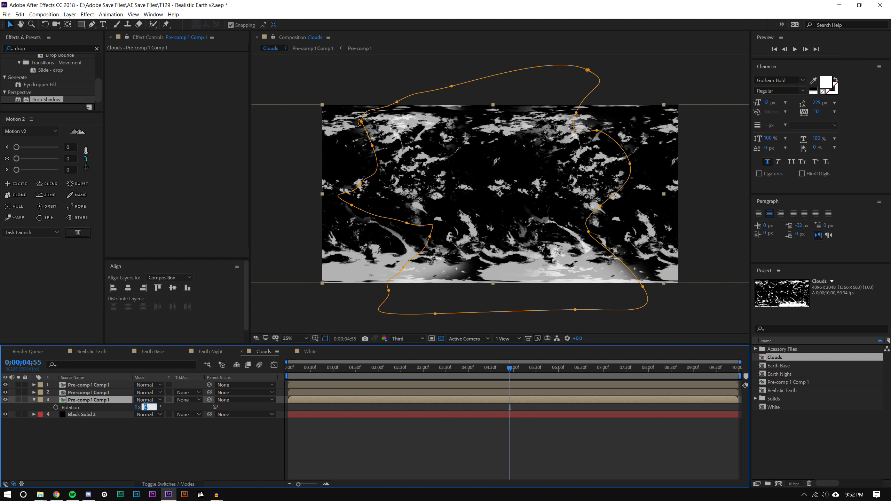
text(180)
key(Return)
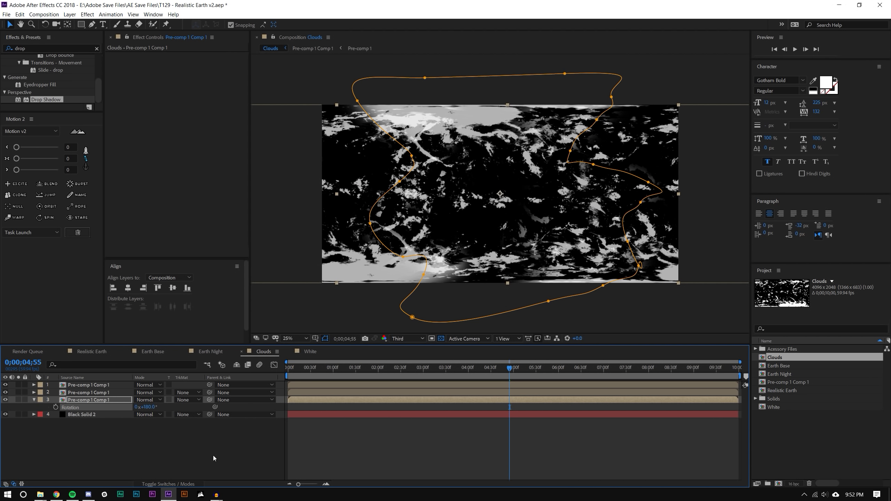
- Make the rotated third cloud layer narrower and shift it slightly right over the seam between the other copies
click(89, 393)
click(89, 400)
drag(679, 194, 711, 195)
click(89, 392)
key(ctrl+Down)
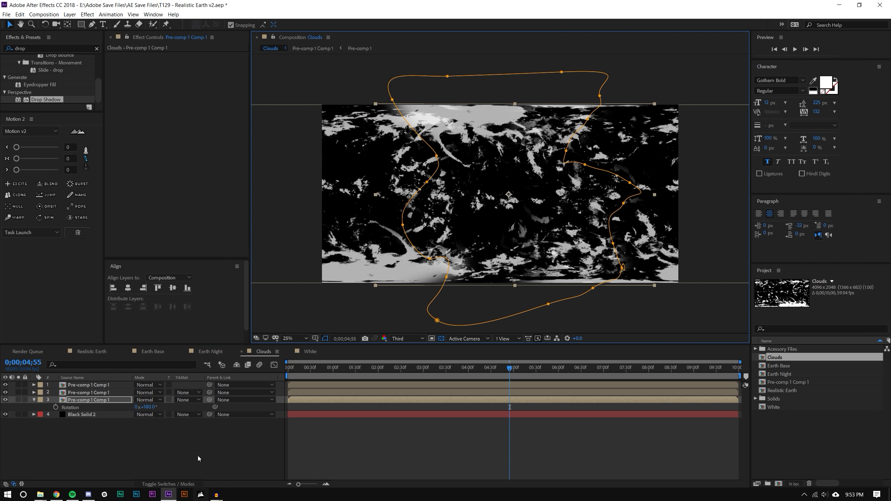
click(198, 456)
- In the Realistic Earth composition, duplicate the White and Earth Night layers together
click(92, 351)
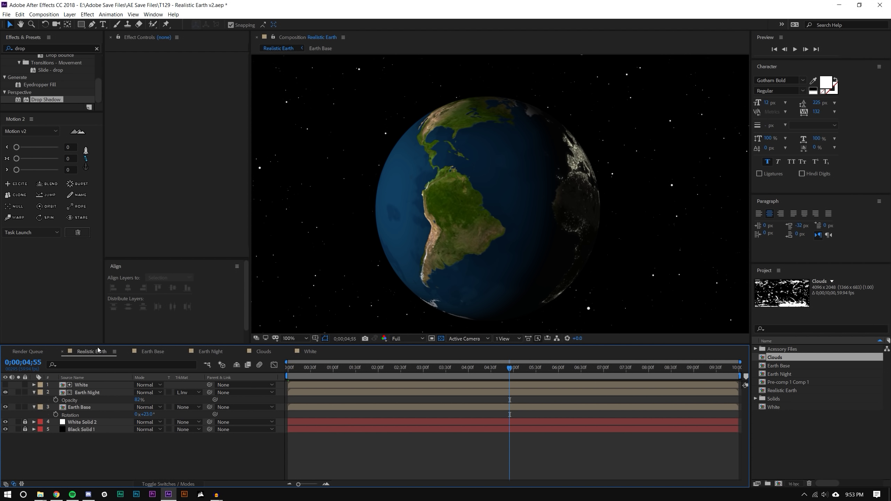
click(790, 418)
drag(777, 362, 790, 357)
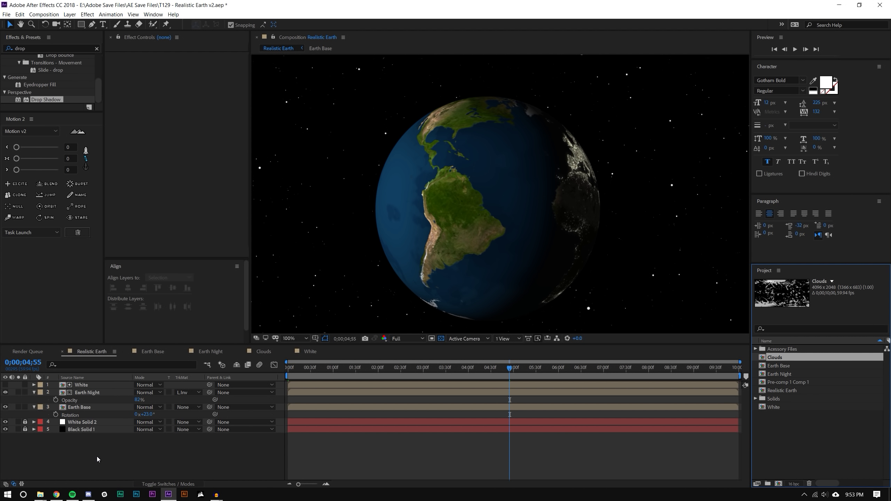
click(97, 386)
click(93, 392)
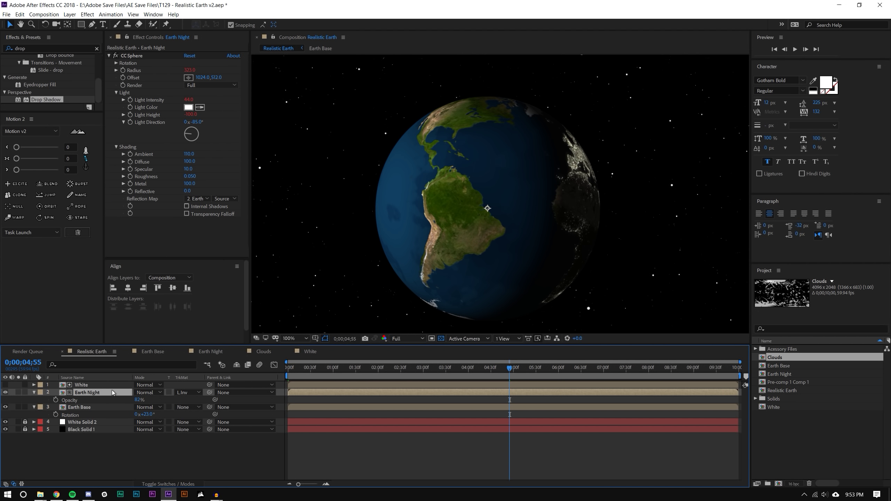
shift+click(102, 384)
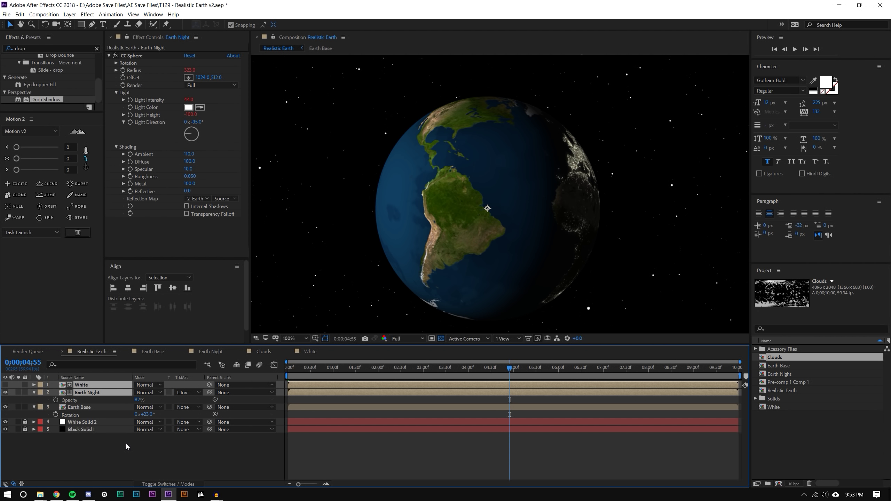
key(ctrl+d)
click(117, 465)
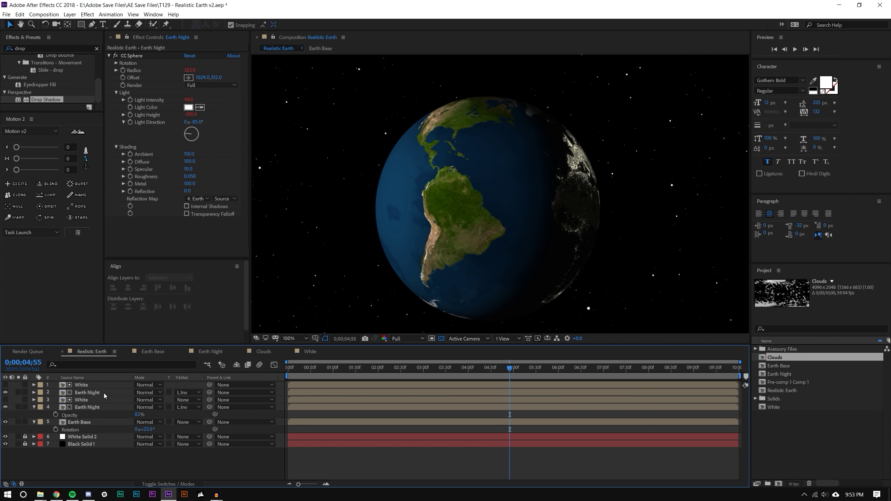
- Replace the source of the upper Earth Night layer with the Clouds composition, keeping its CC Sphere effect
click(104, 393)
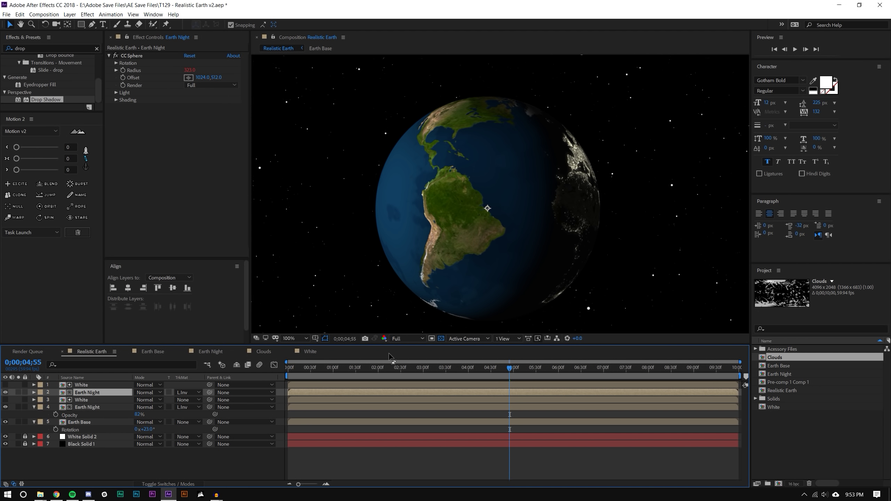
drag(775, 358, 88, 390)
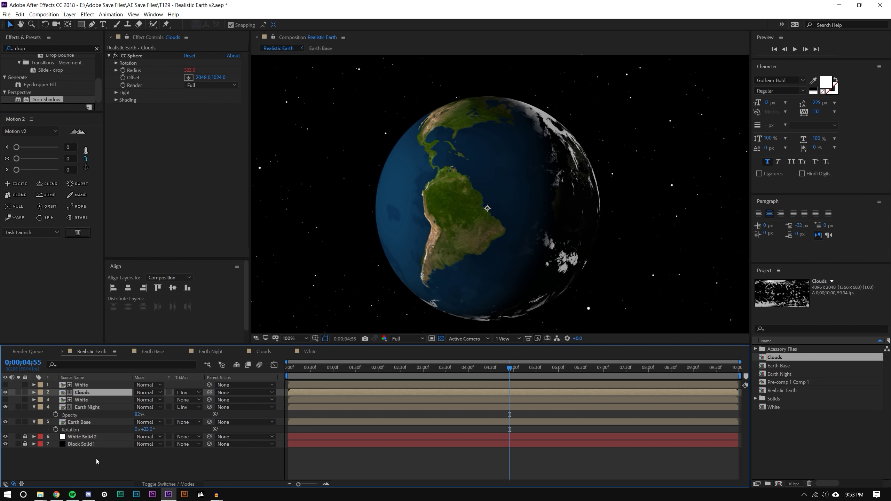
click(125, 466)
- Try a Luma Matte from the top White layer on the Clouds layer and compare it with Clouds hidden
click(198, 393)
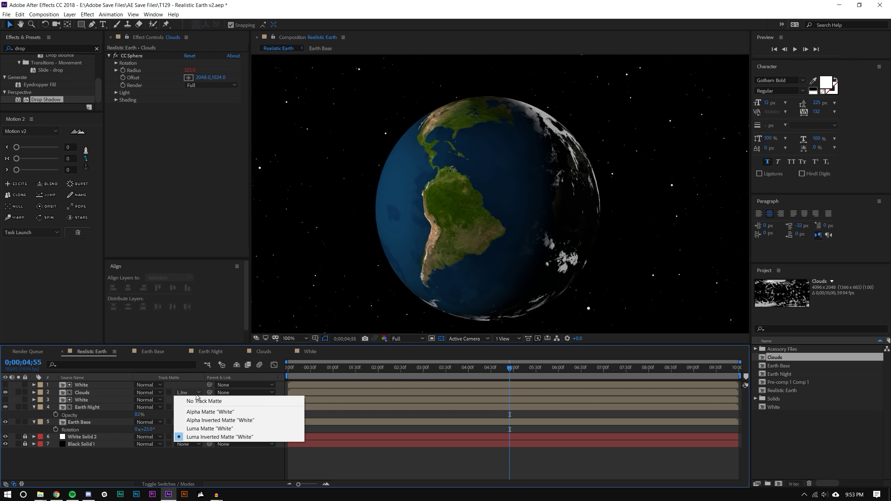
click(201, 430)
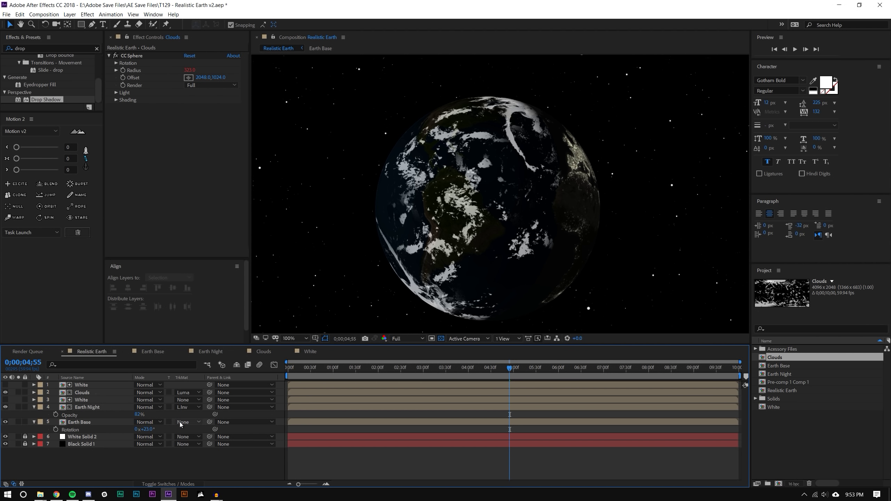
click(111, 393)
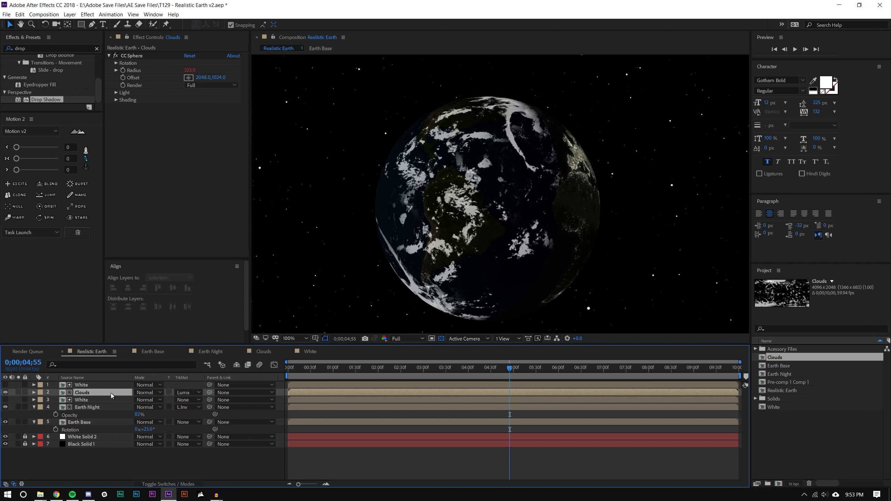
click(6, 393)
click(5, 392)
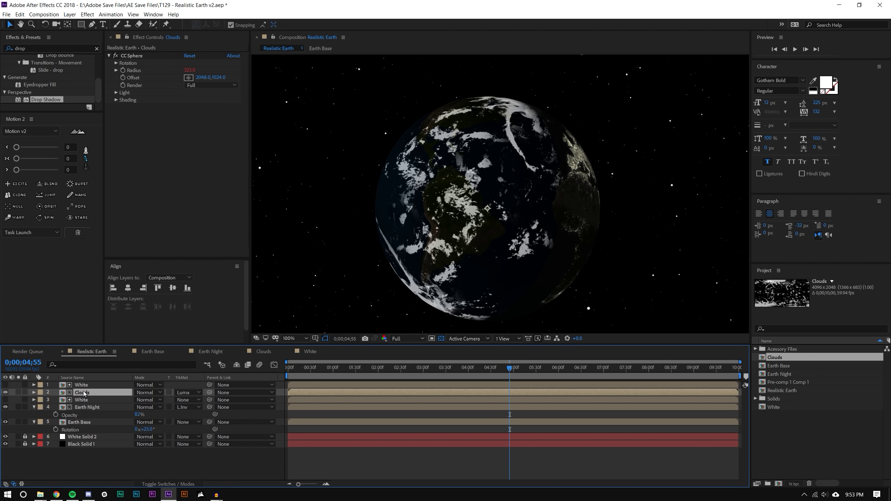
- Remove the Clouds layer's track matte, move Clouds above the top White layer, and give that White layer a Luma Matte from Clouds
click(188, 393)
click(196, 402)
drag(82, 385, 84, 396)
click(5, 393)
click(6, 385)
click(188, 393)
click(195, 428)
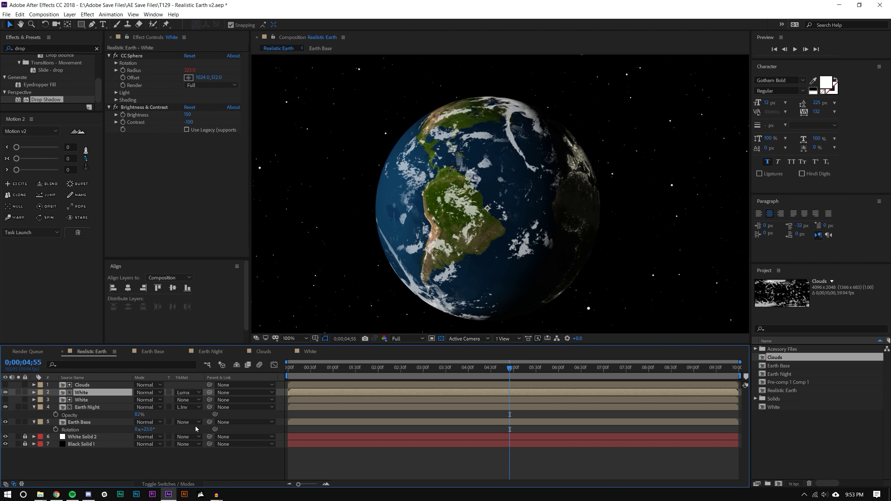
- Examine the clouds over the day and night sides of the globe at several zoom levels and times, ending at the first frame
scroll(511, 240, down, 2)
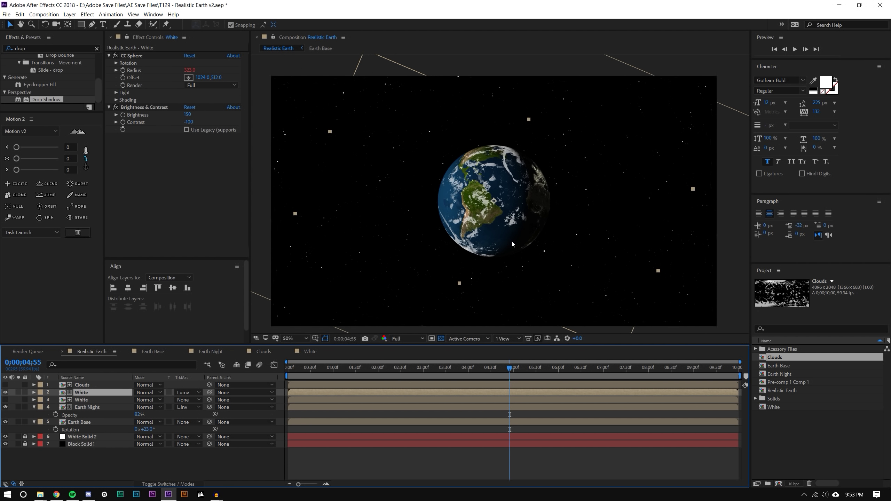
scroll(511, 241, up, 1)
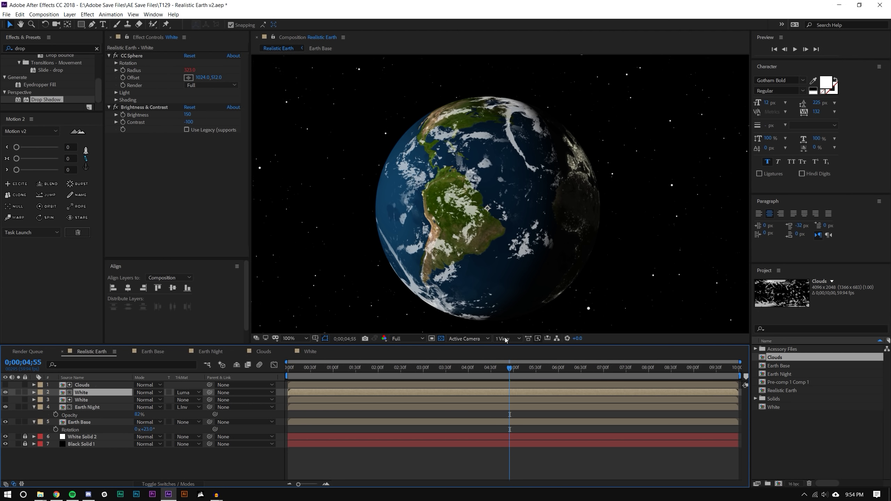
drag(515, 375, 568, 375)
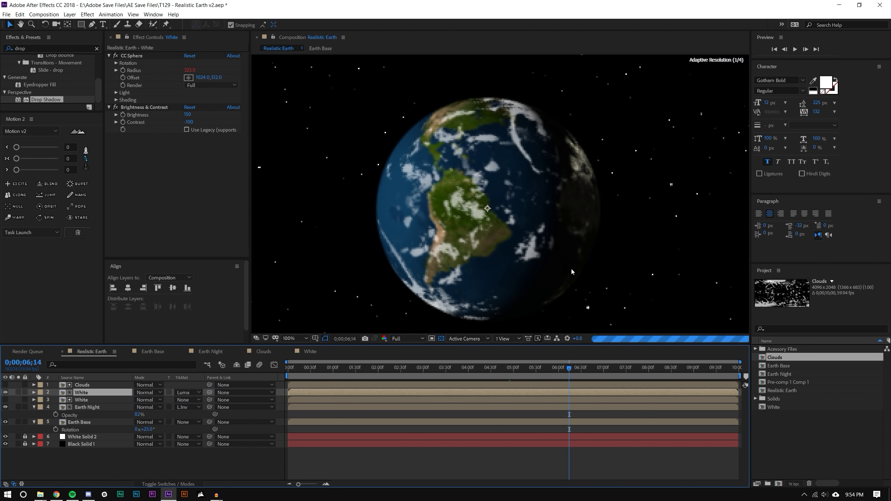
scroll(578, 199, up, 1)
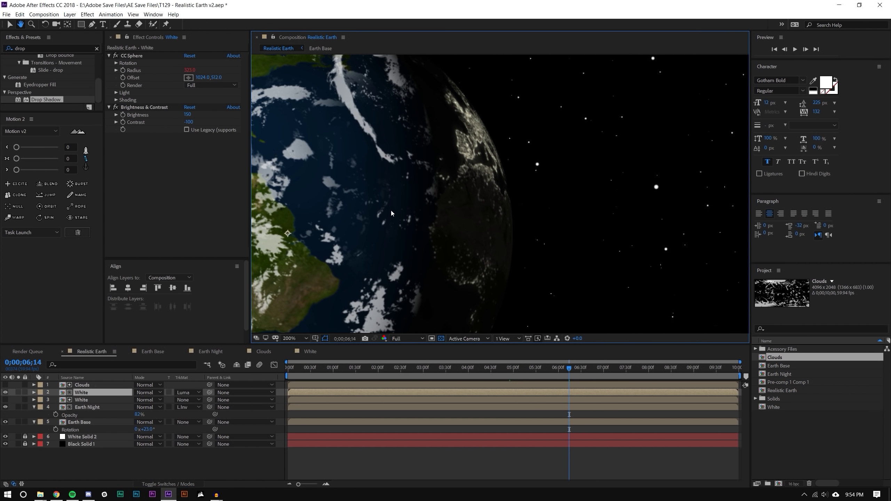
scroll(414, 198, up, 1)
scroll(407, 196, down, 2)
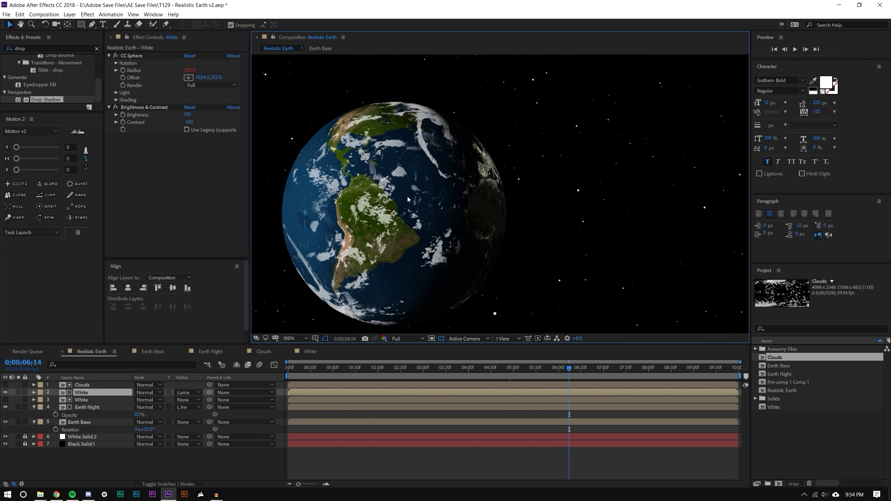
drag(407, 197, 491, 224)
scroll(492, 225, down, 1)
scroll(492, 223, up, 2)
drag(569, 367, 235, 368)
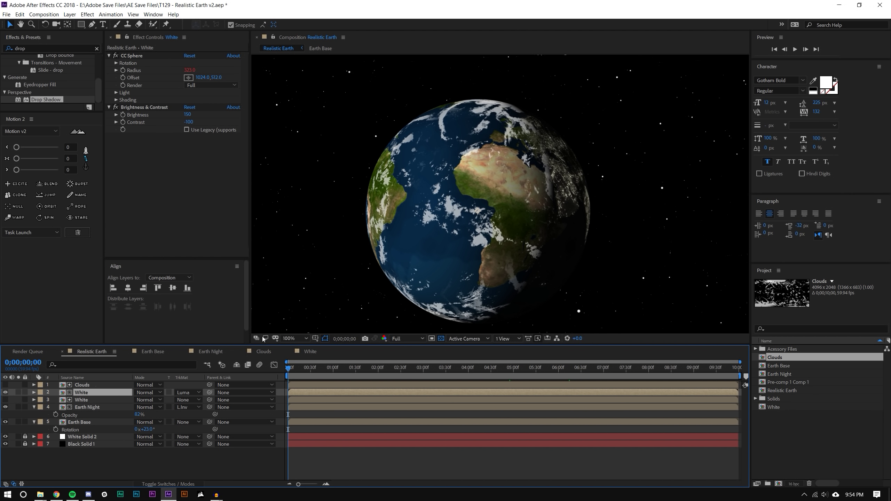
- Compare the globe with the Clouds layer shown directly, with both cloud layers hidden, and with Clouds only matting the White layer
click(5, 392)
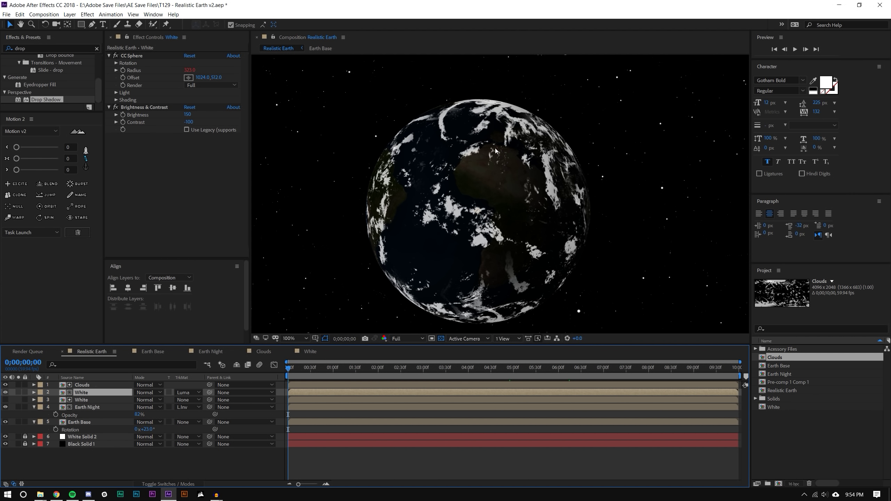
click(5, 392)
click(10, 387)
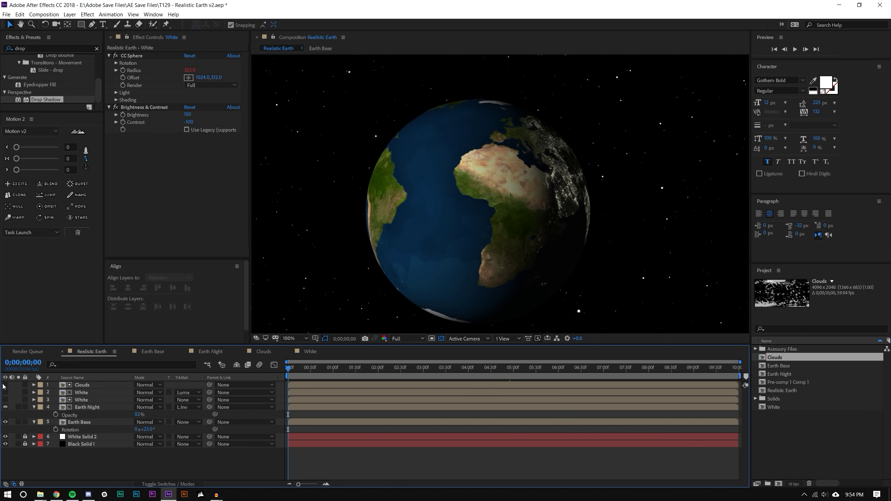
click(4, 384)
click(5, 387)
click(5, 389)
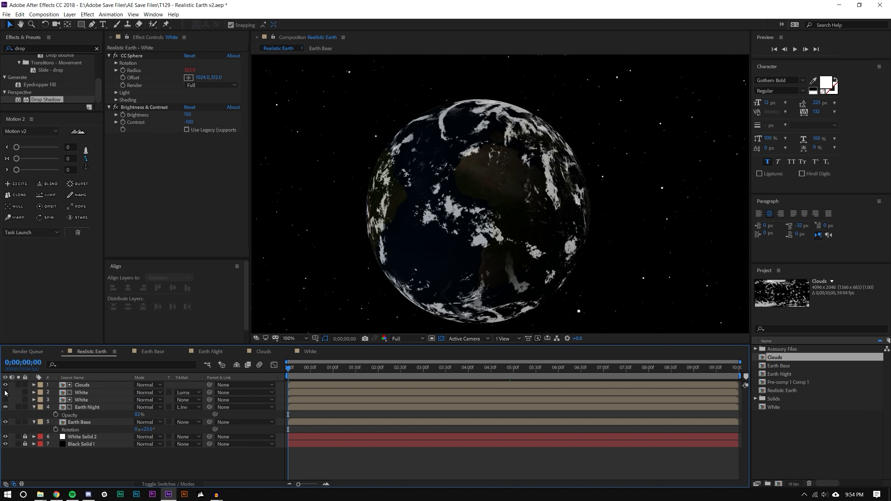
click(4, 390)
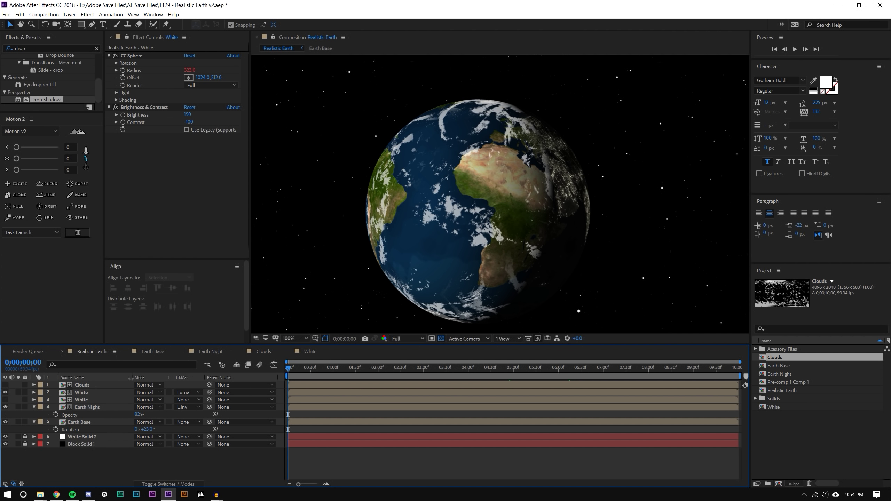
- Examine the Clouds layer without the upper White layer and expose its CC Sphere Light and Shading settings
click(89, 394)
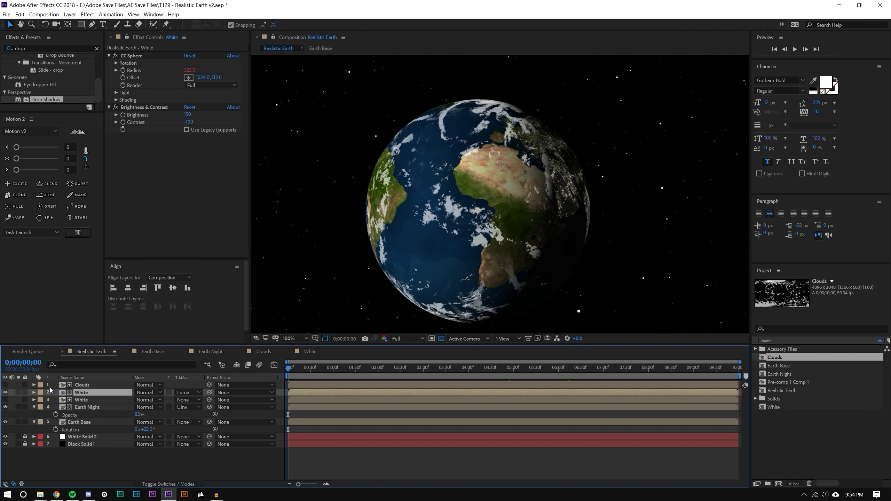
click(5, 392)
click(5, 385)
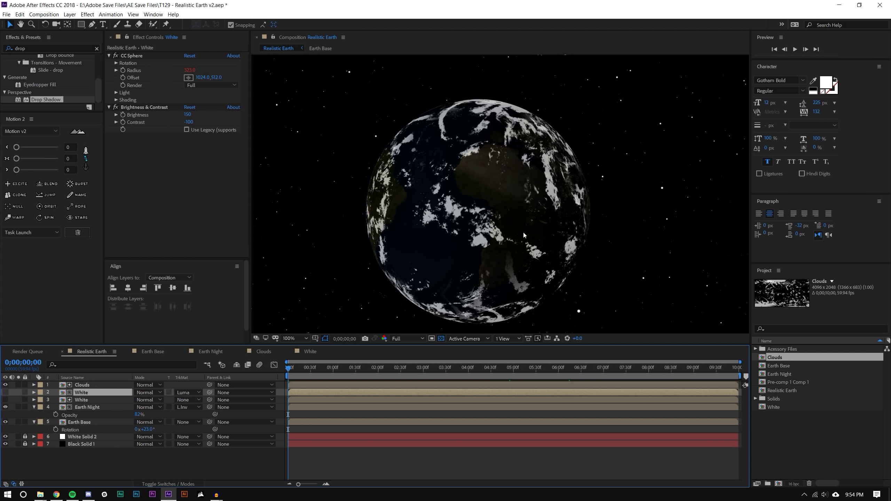
click(100, 385)
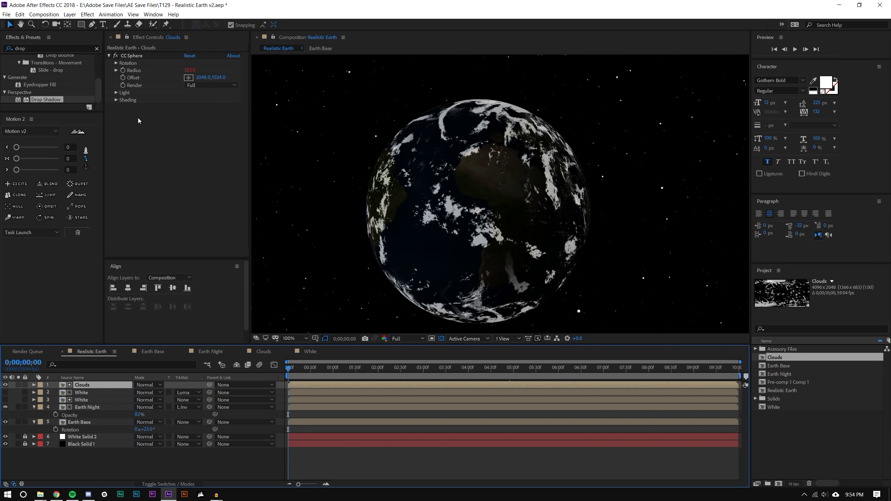
click(116, 93)
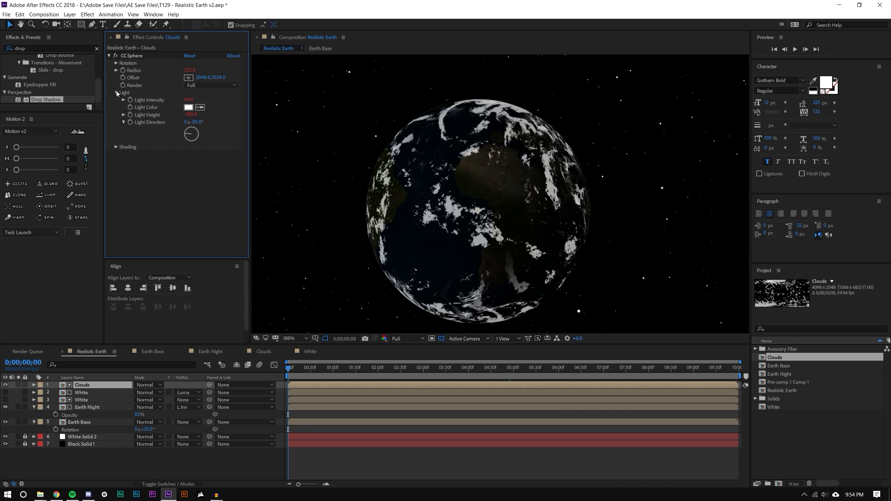
click(124, 122)
click(124, 122)
click(124, 123)
click(117, 130)
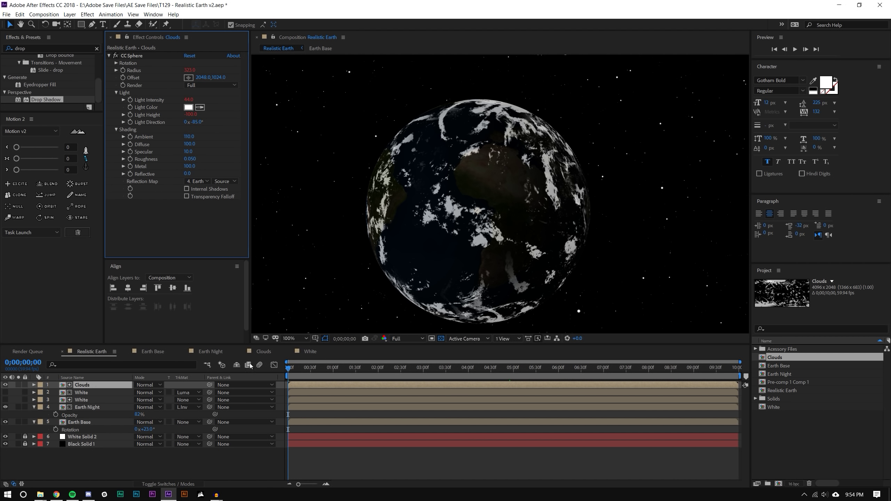
click(5, 393)
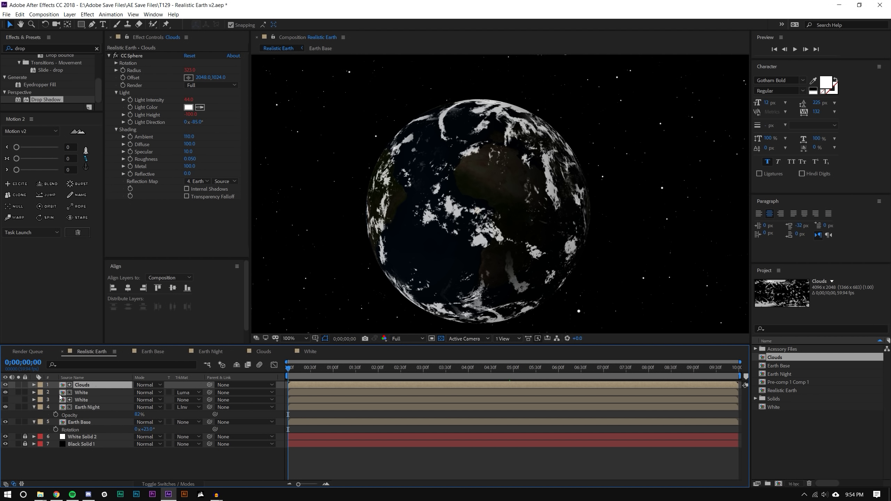
click(5, 385)
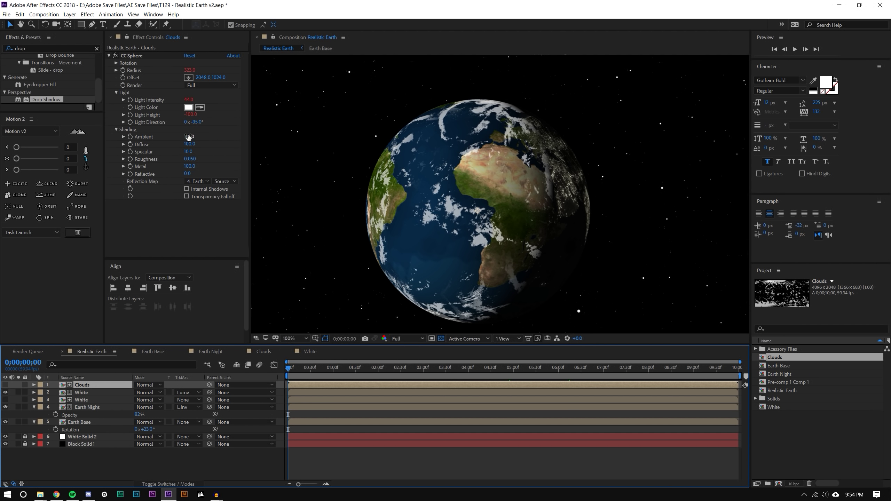
- Try an Ambient value of 78 and a Light Intensity of 100 in the Clouds layer's CC Sphere effect
drag(189, 137, 167, 139)
click(188, 99)
text(100)
key(Return)
click(199, 236)
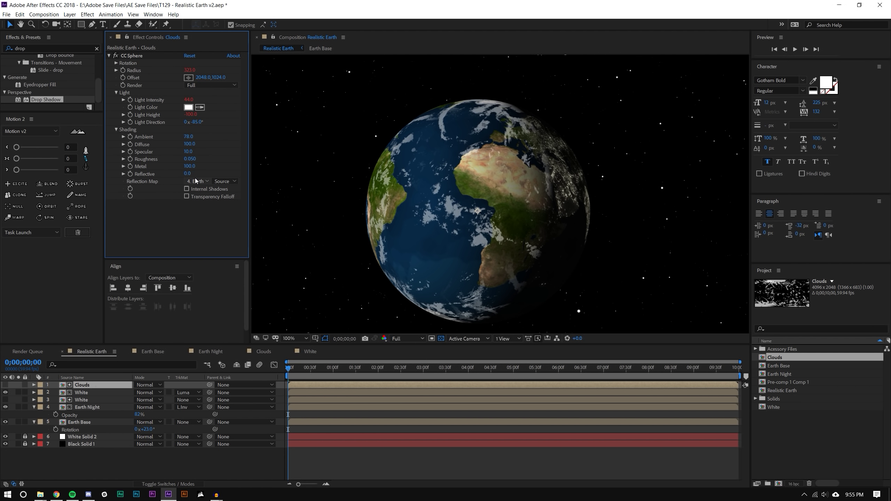
- Try the Clouds layer's Light Intensity at 493 without its expression, and undo the change
alt+click(130, 100)
drag(195, 99, 141, 105)
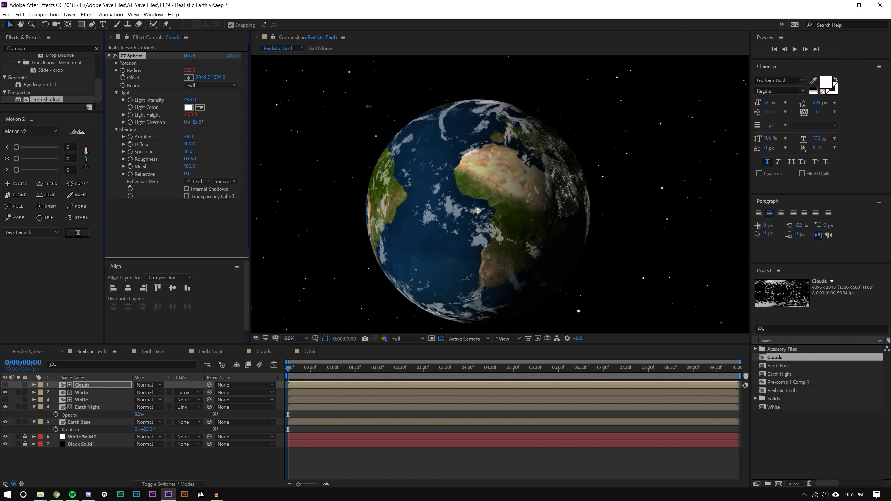
key(ctrl+z)
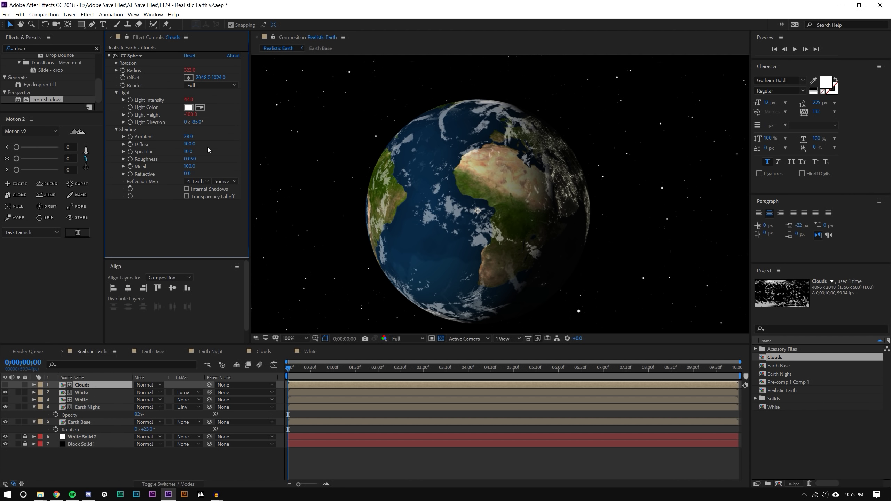
- Set the Clouds layer's CC Sphere Ambient to 99 and Diffuse to 59
mouse_move(188, 137)
mouse_down()
mouse_move(154, 137)
mouse_move(197, 129)
mouse_up()
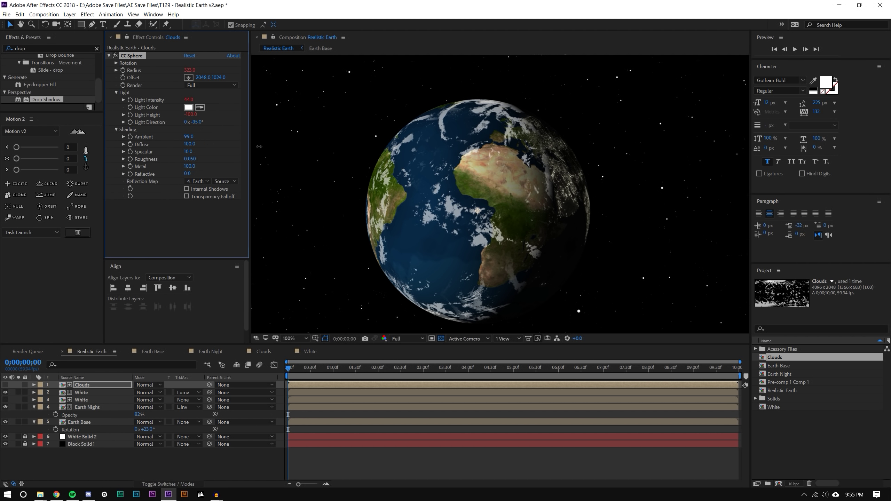
click(175, 210)
key(comma)
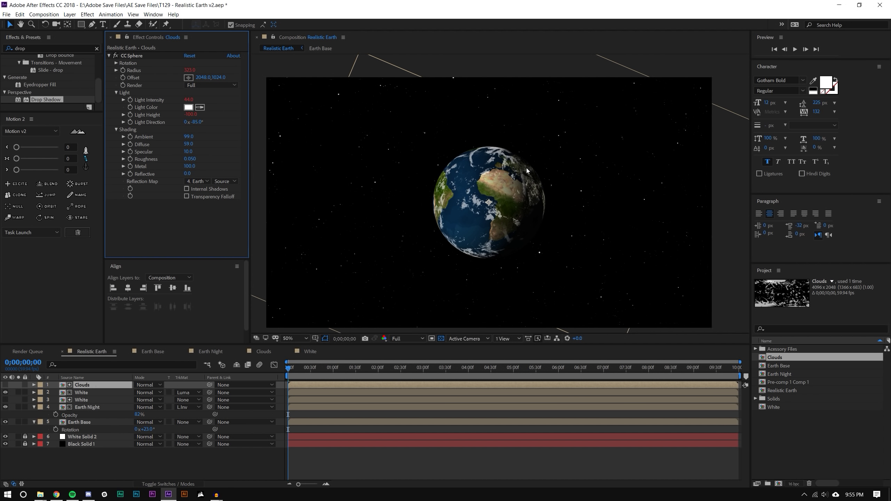
click(362, 450)
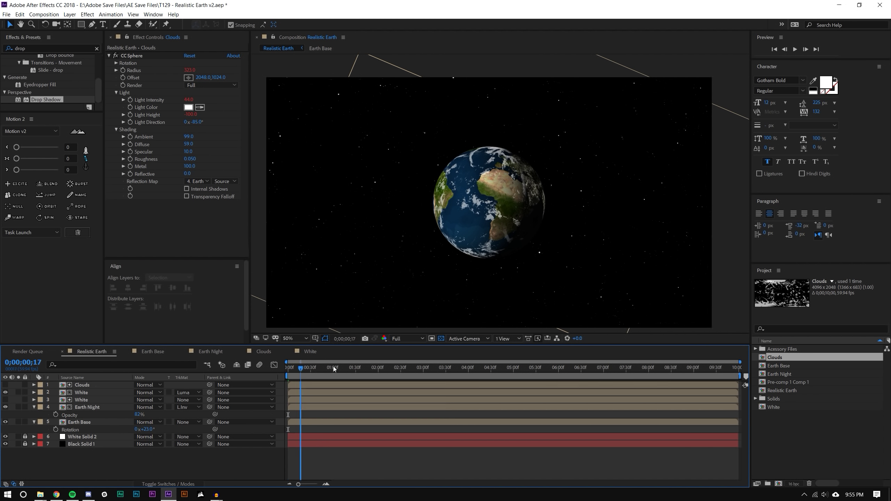
- Examine the clouds and shading on the rotating Earth at later times in the Realistic Earth composition
drag(333, 366, 485, 361)
key(period)
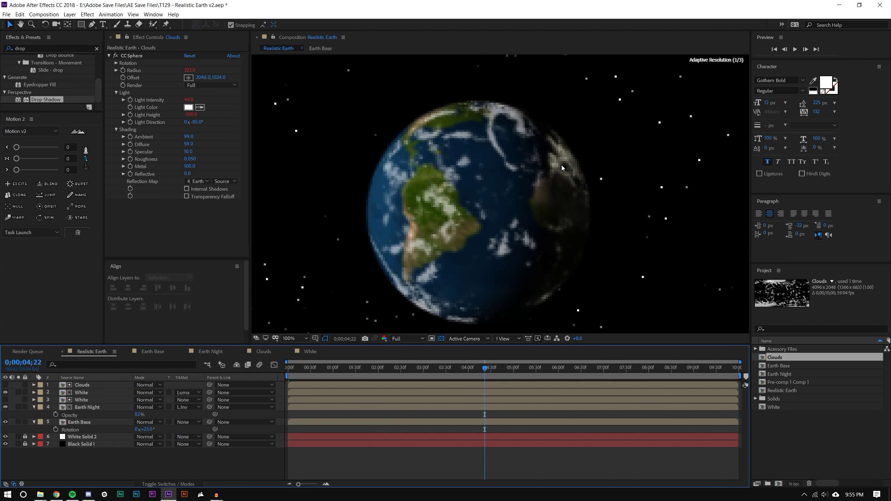
drag(495, 367, 598, 378)
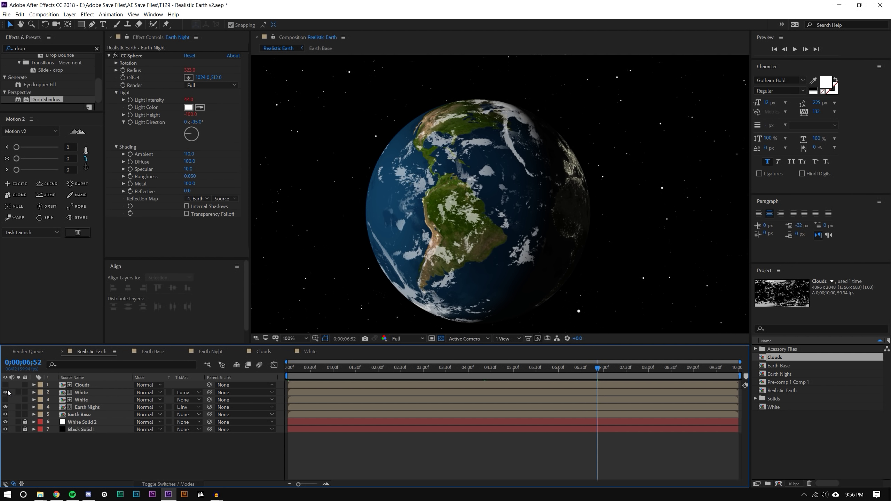
key(period)
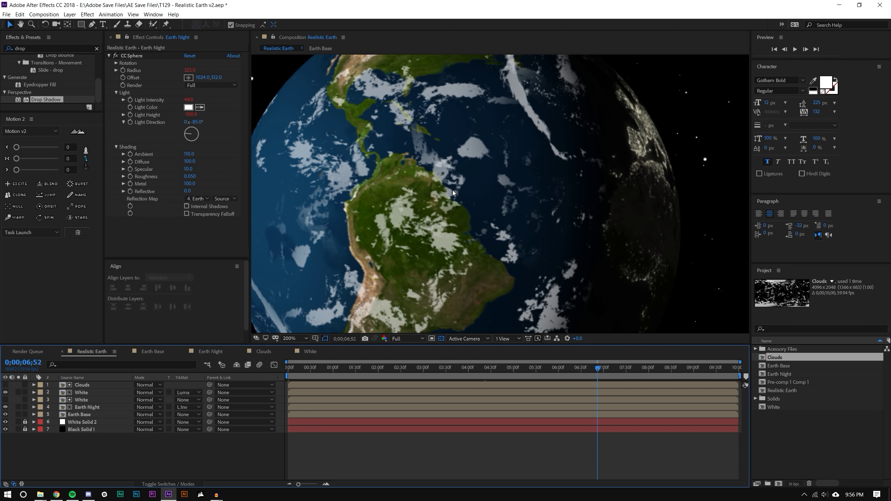
key(comma)
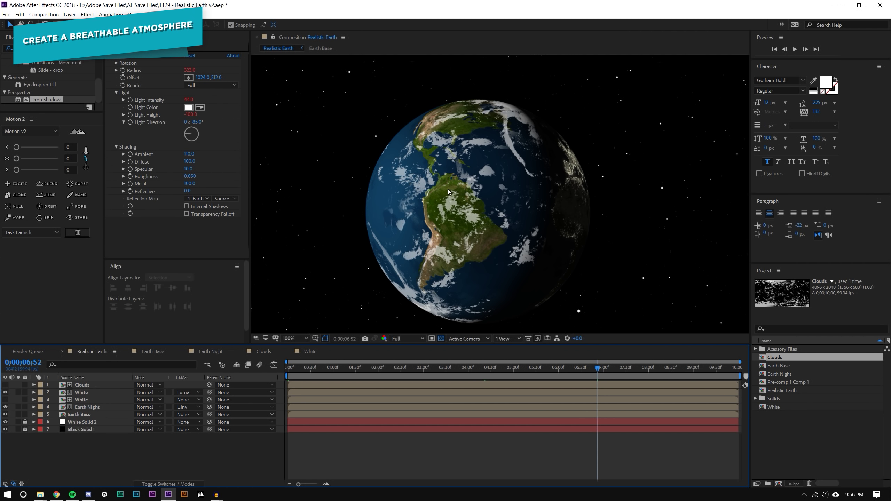
- Play back the Earth rotation from the first frame and return to the start
drag(471, 369, 287, 368)
scroll(488, 158, down, 1)
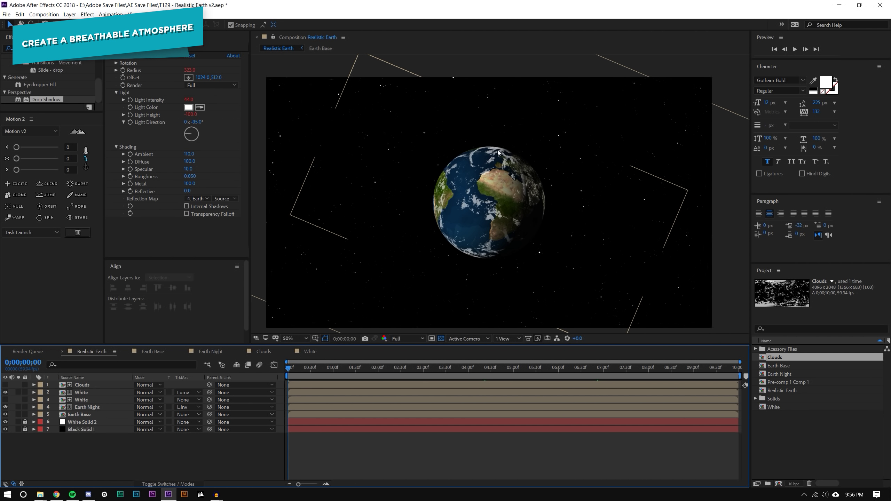
click(788, 46)
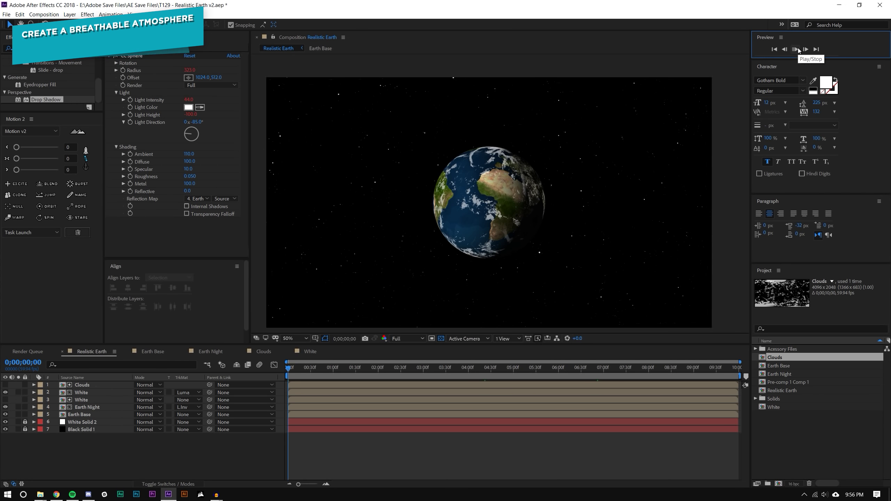
click(795, 50)
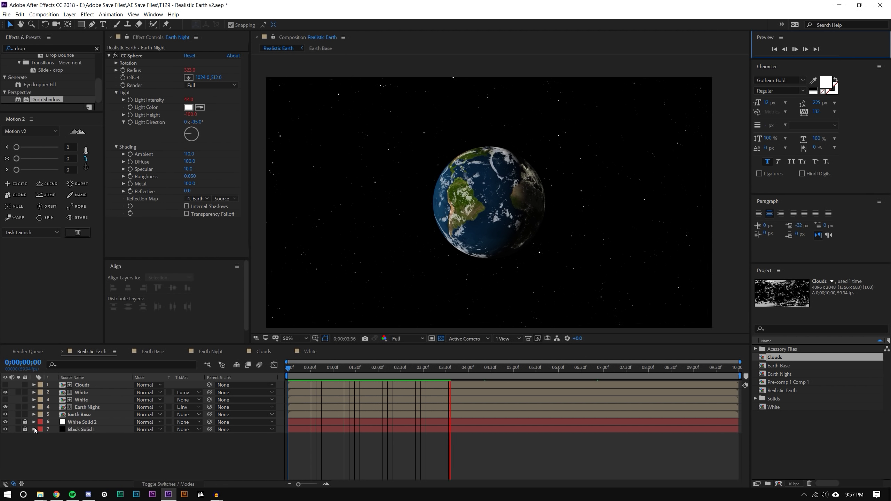
drag(436, 372, 331, 371)
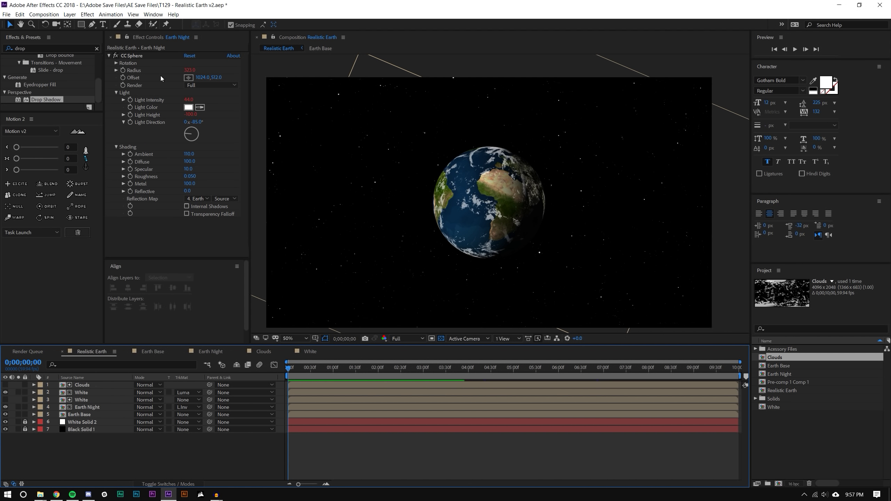
- Apply a Drop Shadow effect to the Earth Base layer with a white shadow colour, Softness 153 and Opacity 16%
click(42, 46)
drag(44, 101, 95, 414)
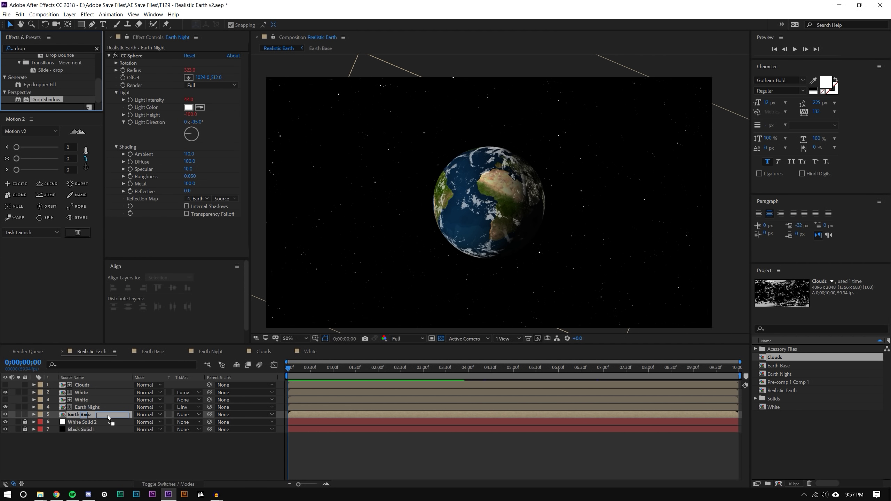
click(188, 116)
drag(453, 302, 381, 241)
click(598, 260)
drag(187, 161, 244, 161)
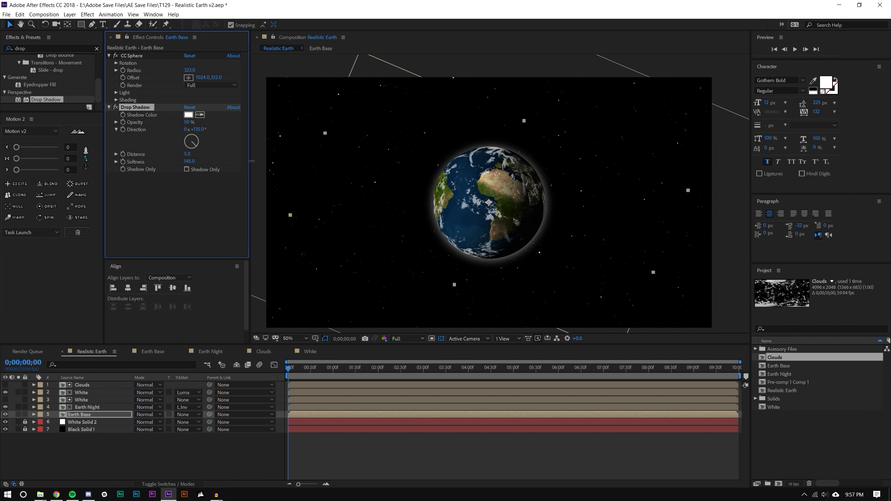
drag(189, 122, 173, 127)
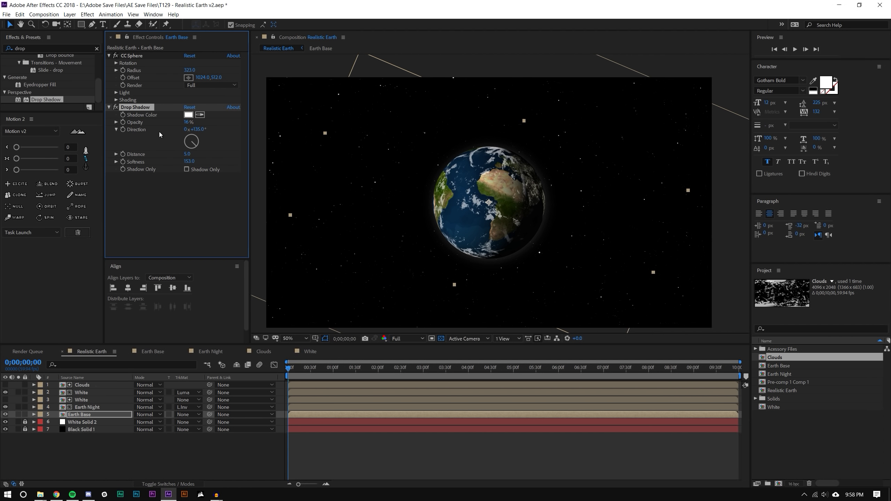
- Change the Earth Base layer's Drop Shadow colour to light blue, about A9CBED
click(188, 115)
drag(412, 264, 425, 258)
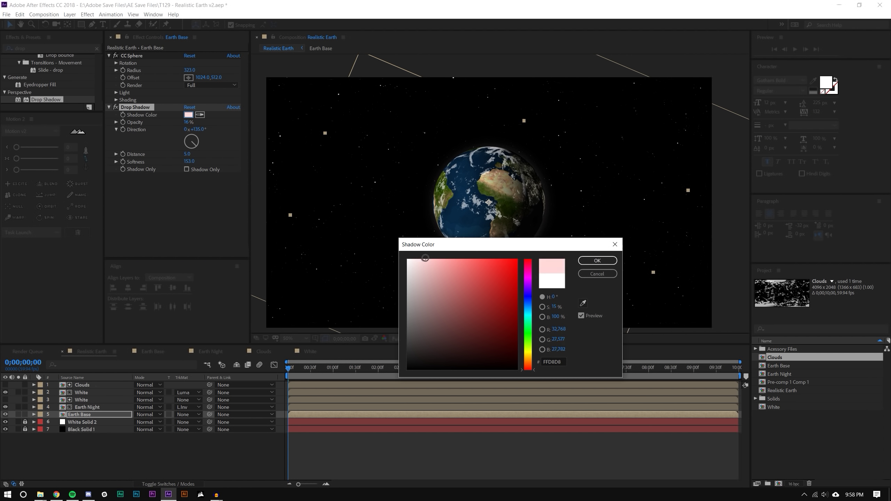
mouse_move(534, 297)
mouse_down()
mouse_move(530, 309)
mouse_move(533, 296)
mouse_up()
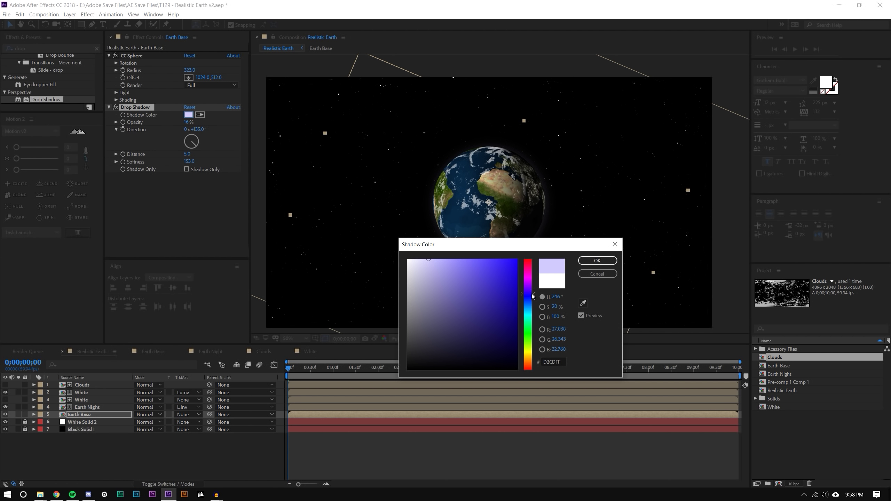
drag(482, 269, 535, 270)
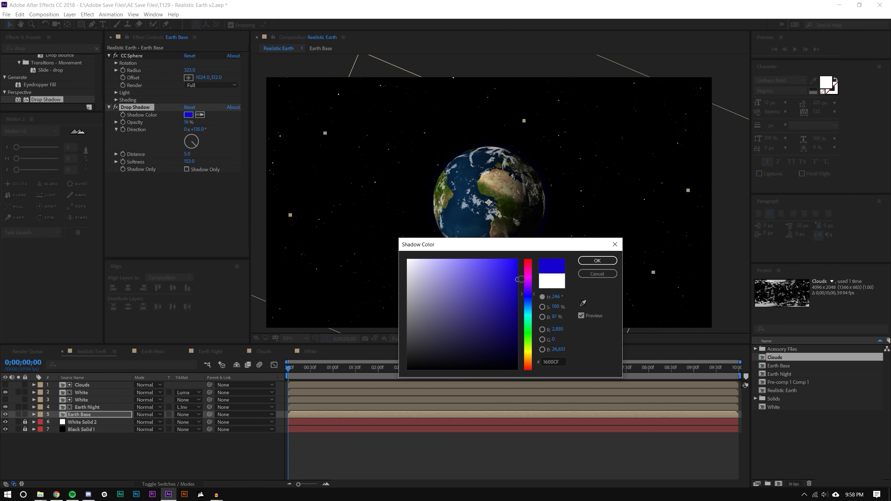
drag(497, 287, 438, 268)
drag(534, 298, 533, 307)
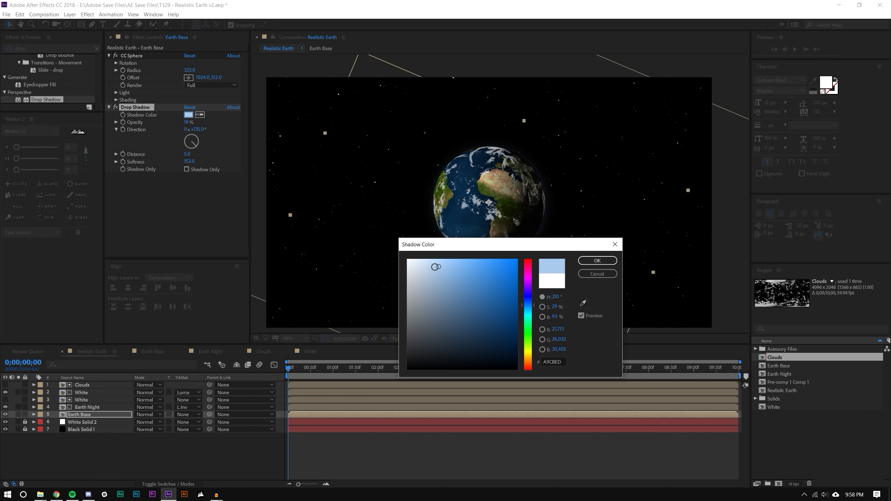
click(598, 260)
click(533, 438)
scroll(555, 219, down, 2)
key(period)
key(period)
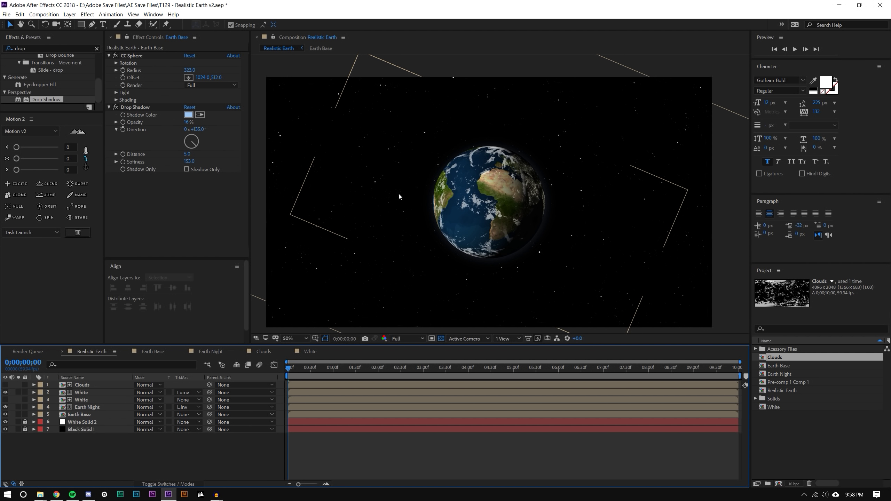
- Set the Earth Base layer's Drop Shadow Direction to 1x+243° and Softness to 87
drag(196, 148, 175, 137)
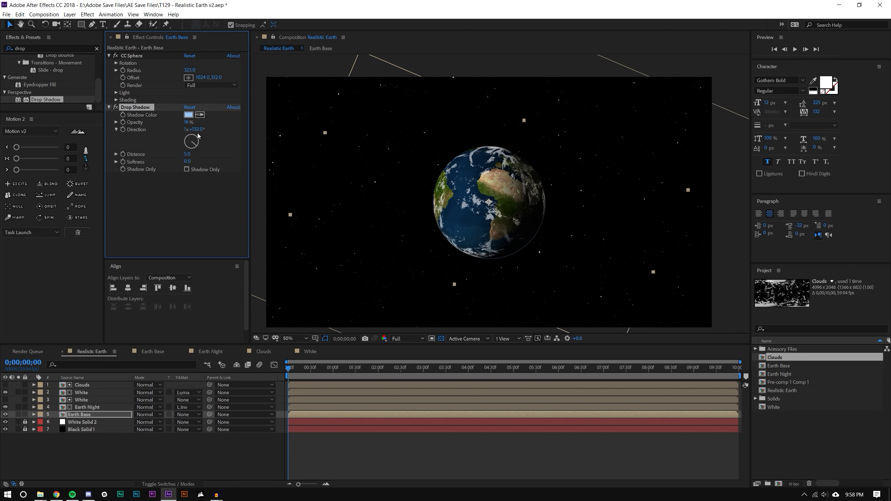
drag(217, 159, 221, 158)
click(246, 456)
scroll(593, 167, up, 1)
- Preview the Earth with its atmosphere glow in an enlarged composition view
drag(428, 344, 428, 391)
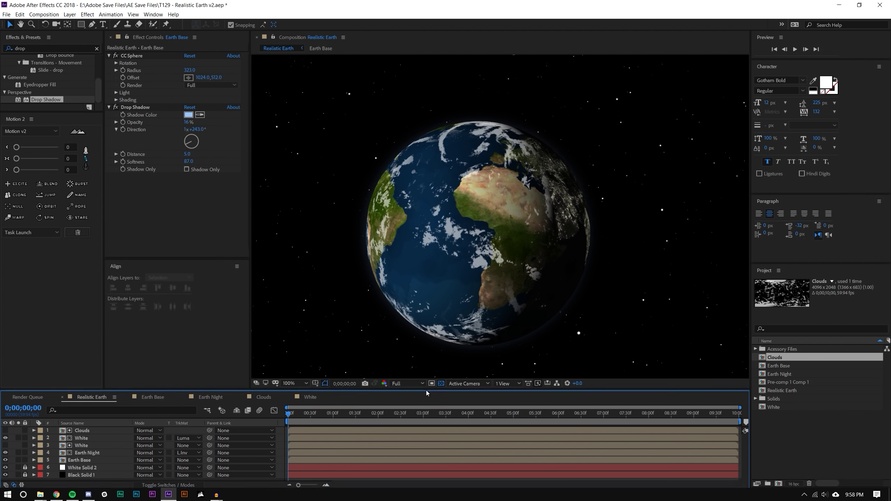
click(795, 50)
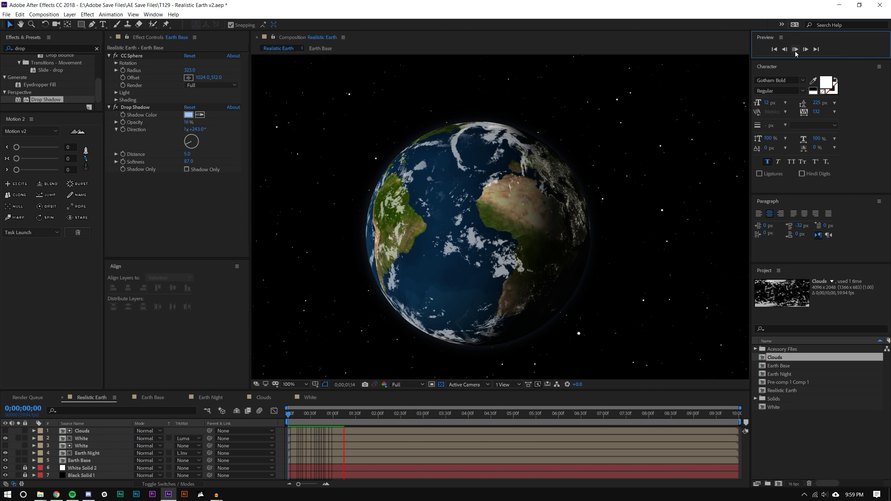
mouse_move(327, 413)
mouse_down()
mouse_move(369, 417)
mouse_move(314, 421)
mouse_up()
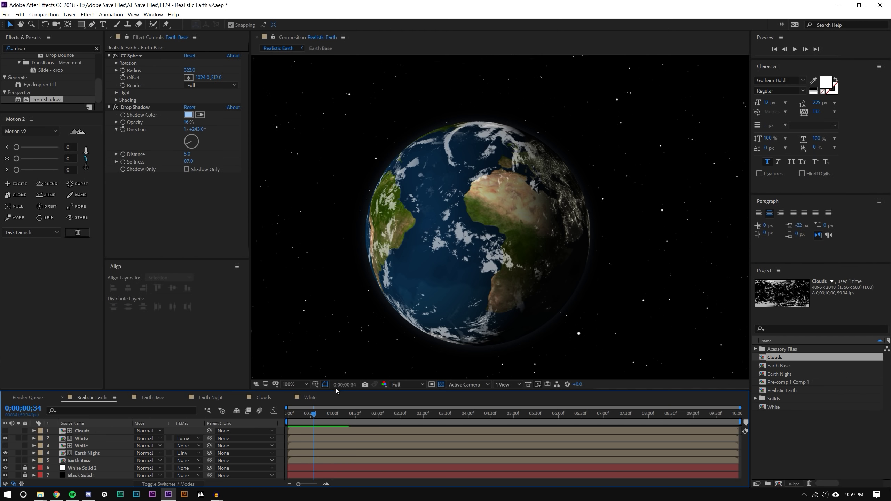
drag(336, 391, 341, 368)
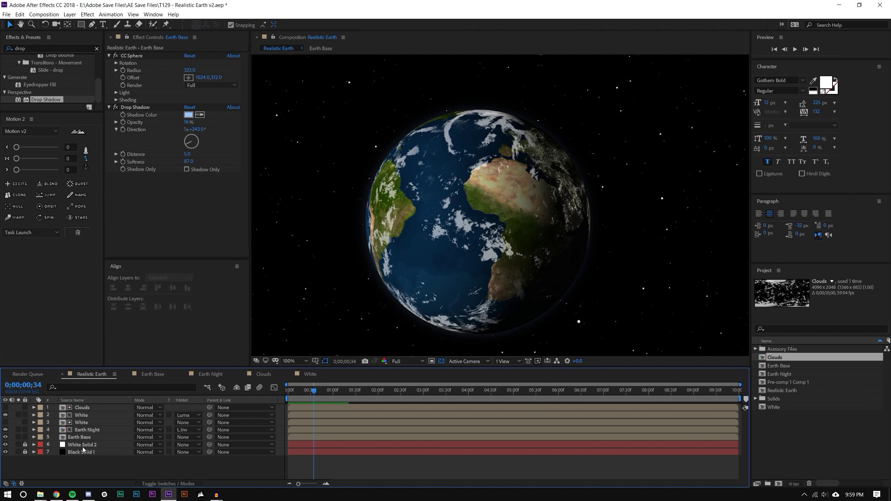
- Expose the Rotation Y expression of the Clouds layer's CC Sphere effect in the timeline
click(88, 410)
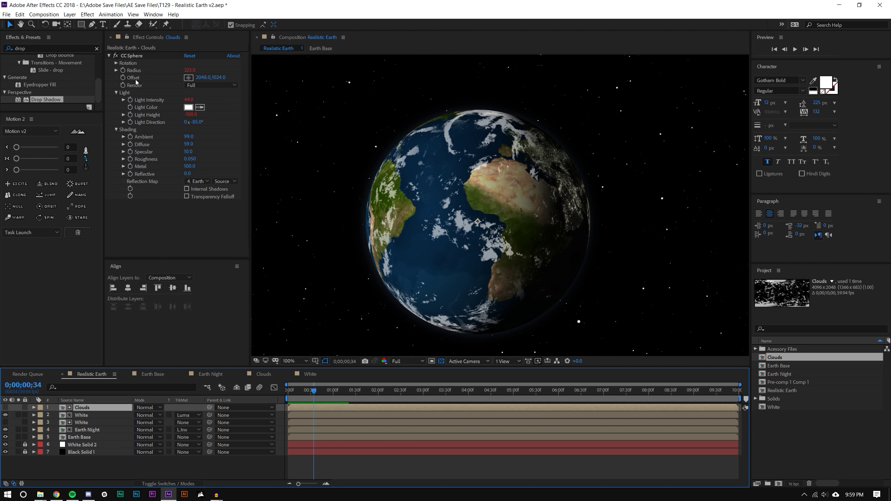
click(34, 408)
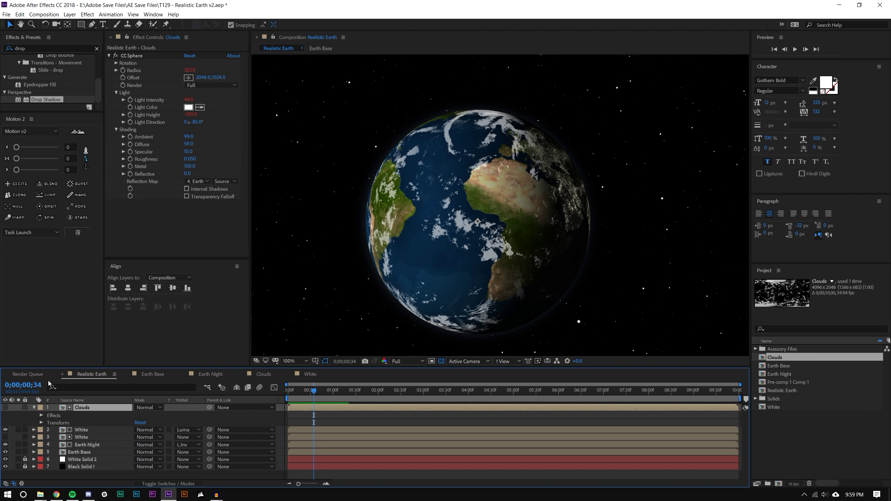
drag(55, 366, 56, 250)
click(42, 300)
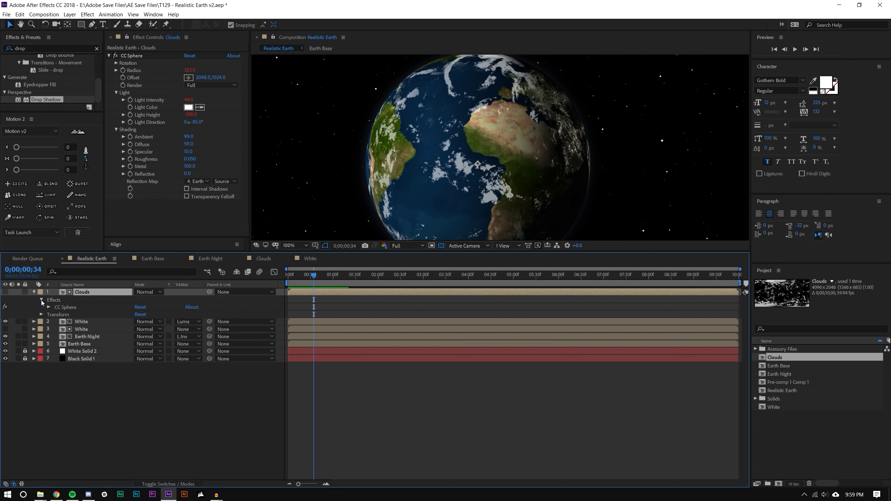
click(48, 307)
click(56, 315)
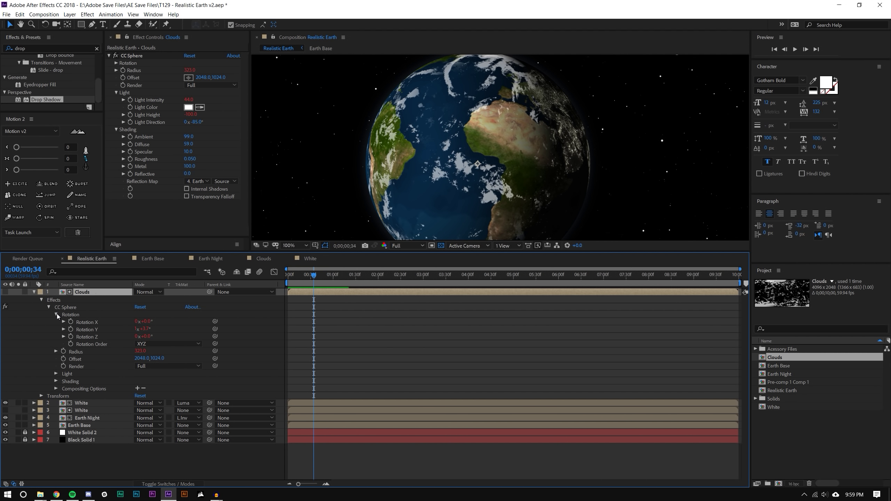
click(63, 330)
text(thisComp.layer("Earth Base").effect("CC Sphere")("Rotation Y"))
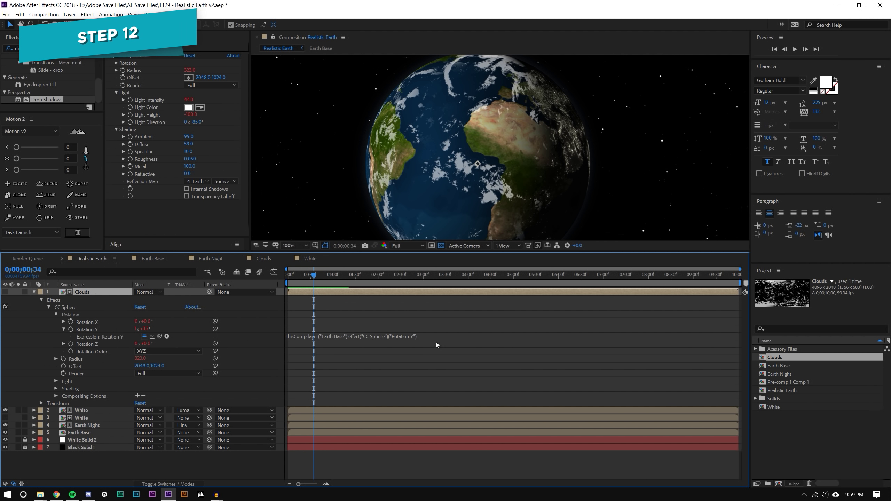
- Append *1.02 to the Clouds layer's Rotation Y expression that references the Earth Base rotation
click(427, 337)
click(458, 336)
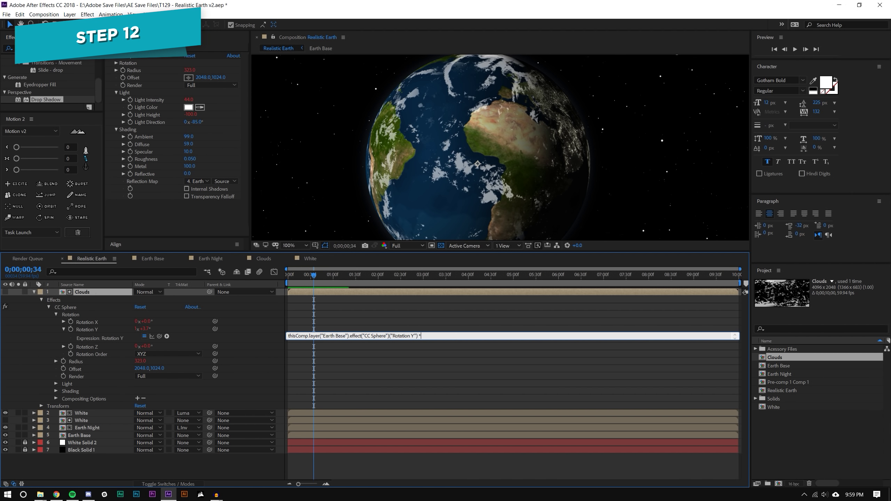
text(*1)
key(BackSpace)
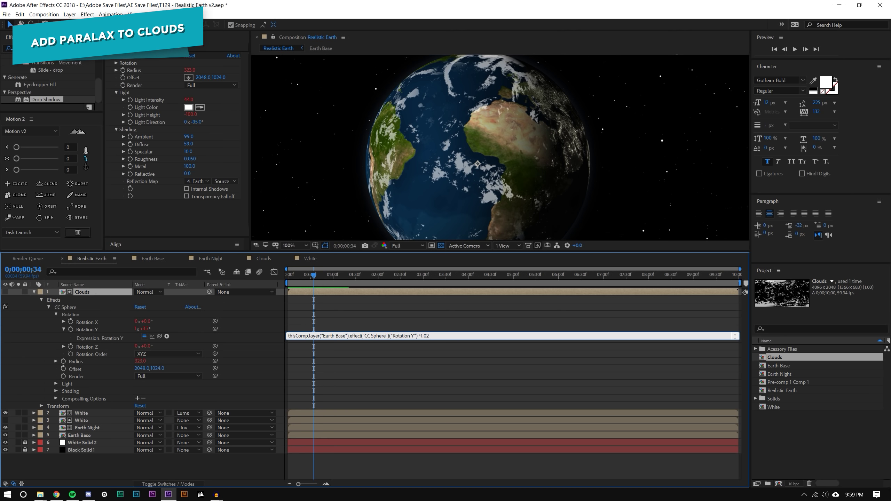
click(495, 373)
mouse_move(314, 275)
mouse_down()
mouse_move(329, 266)
mouse_move(338, 275)
mouse_move(315, 275)
mouse_up()
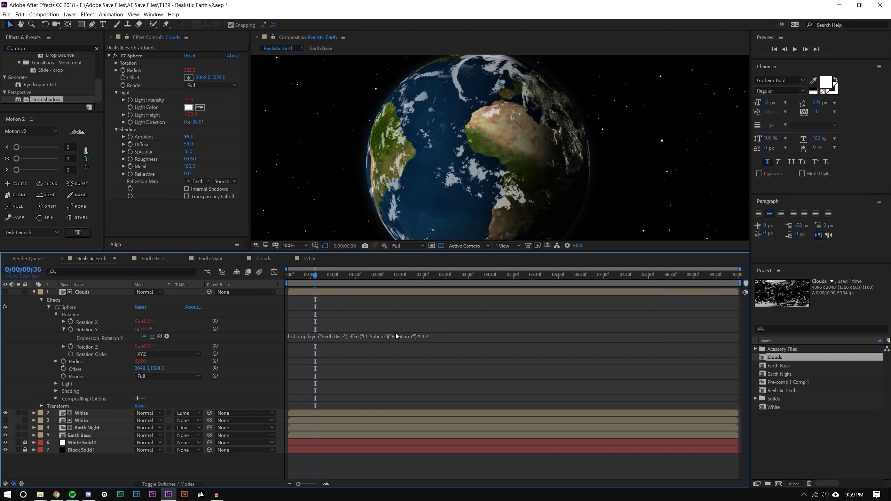
- Try a multiplier of 1.06 in the Clouds layer's Rotation Y expression and check the cloud movement
click(431, 336)
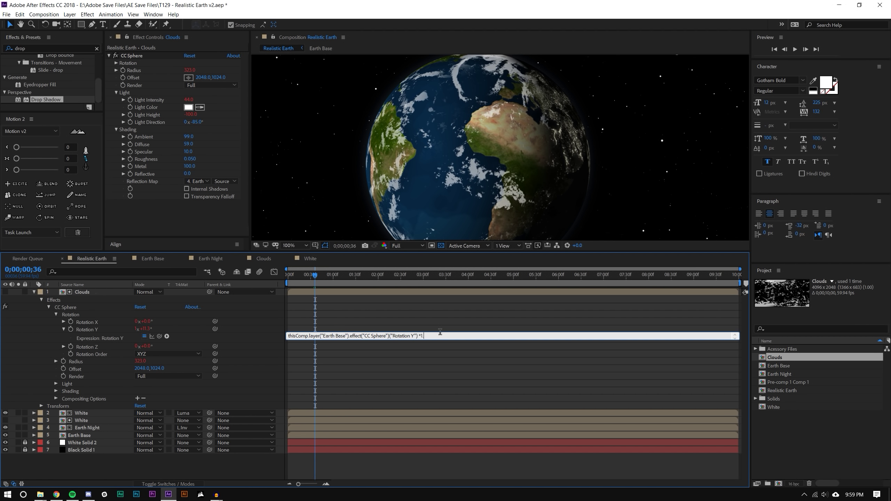
click(486, 402)
drag(310, 280, 413, 288)
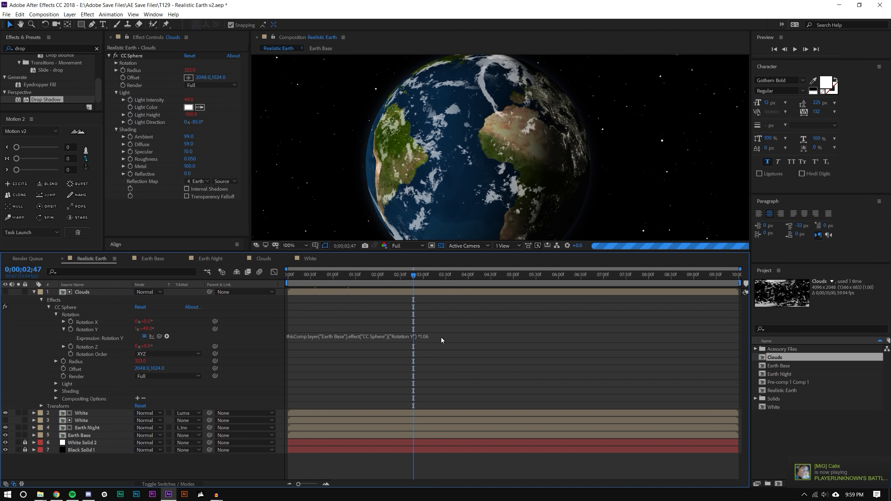
- Set the multiplier in the Clouds layer's Rotation Y expression to 1.1 and go back to the first frame
click(439, 337)
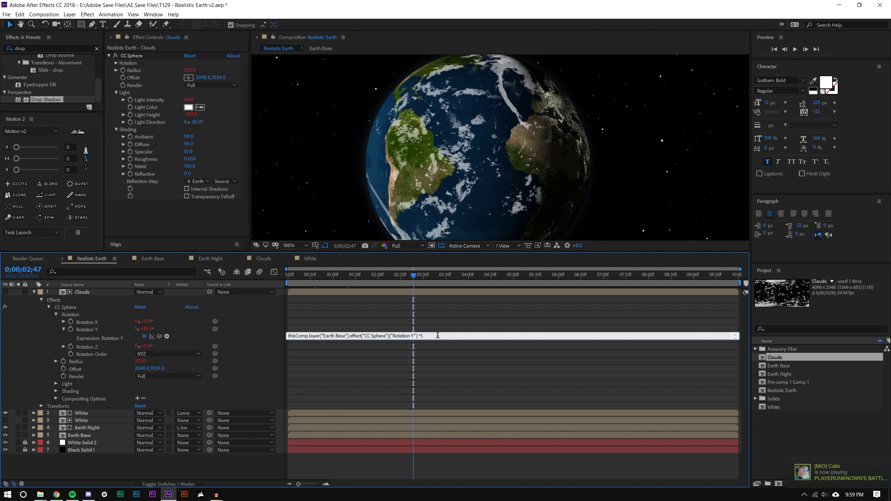
click(471, 310)
drag(415, 278, 285, 284)
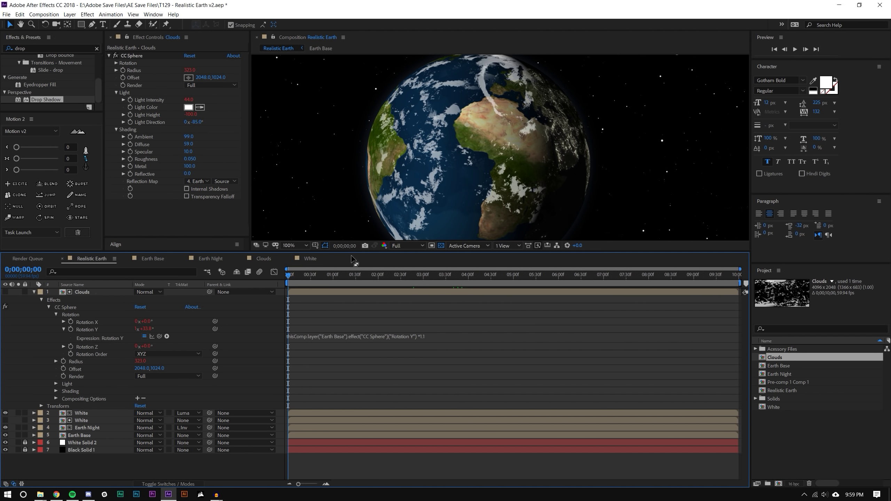
- Set the composition preview resolution to Half and play back the cloud parallax
click(399, 247)
click(403, 277)
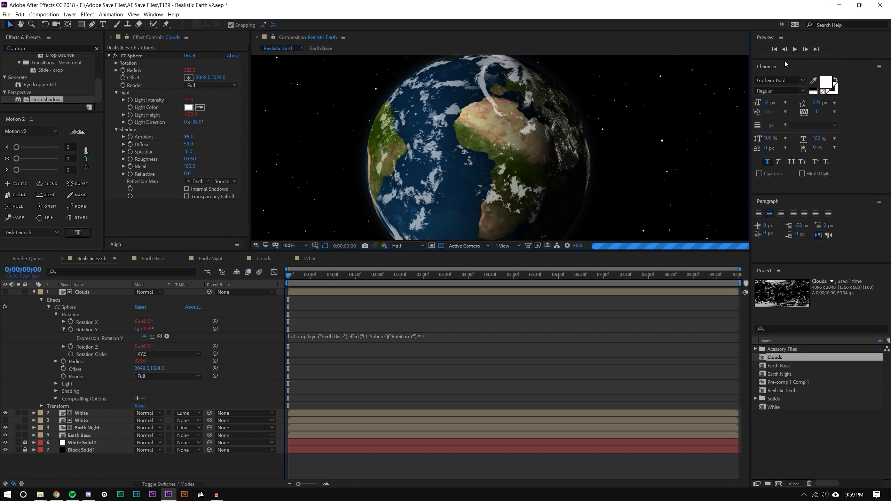
click(795, 50)
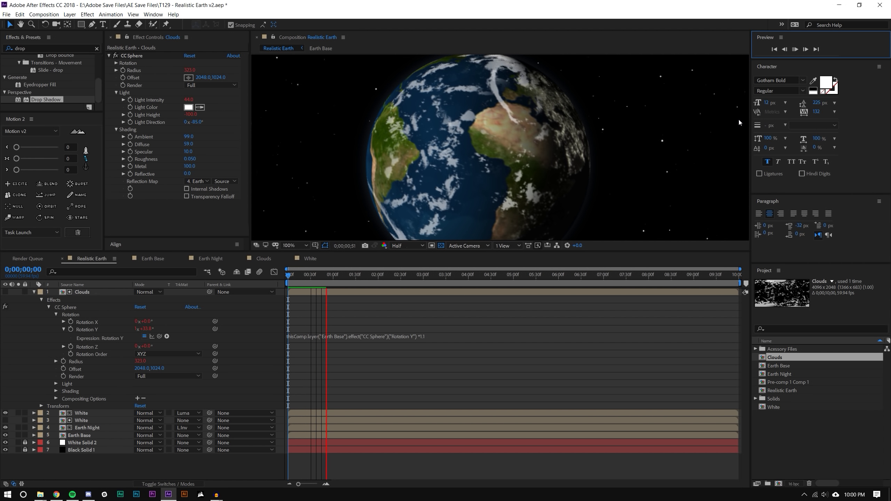
- Try a multiplier of .8 in the Clouds layer's Rotation Y expression
click(435, 334)
click(435, 334)
key(BackSpace)
key(BackSpace)
key(BackSpace)
text(.8)
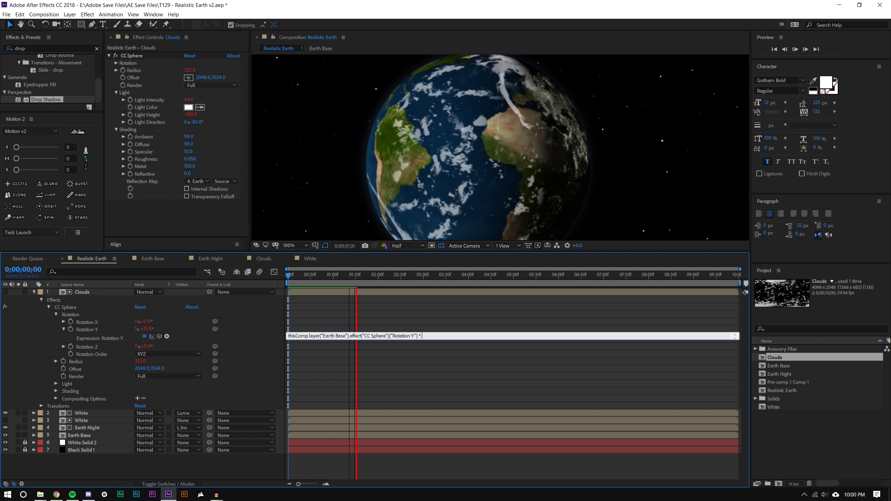
key(KP_Enter)
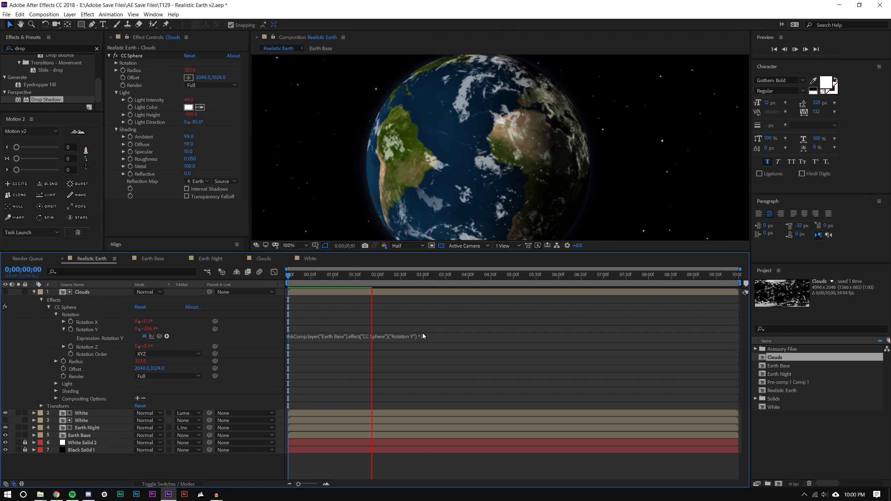
- Play back the cloud movement from the first frame, then park the playhead at 0;00;02;58
drag(380, 278, 289, 270)
click(795, 50)
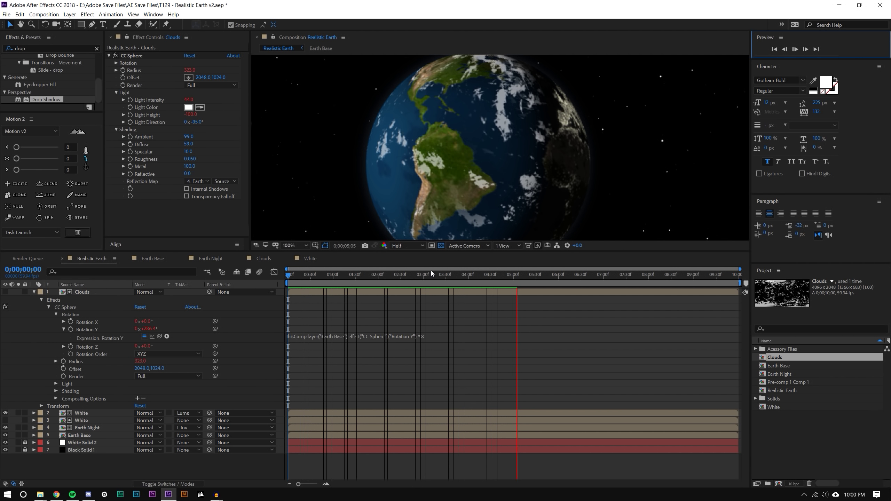
key(space)
click(795, 49)
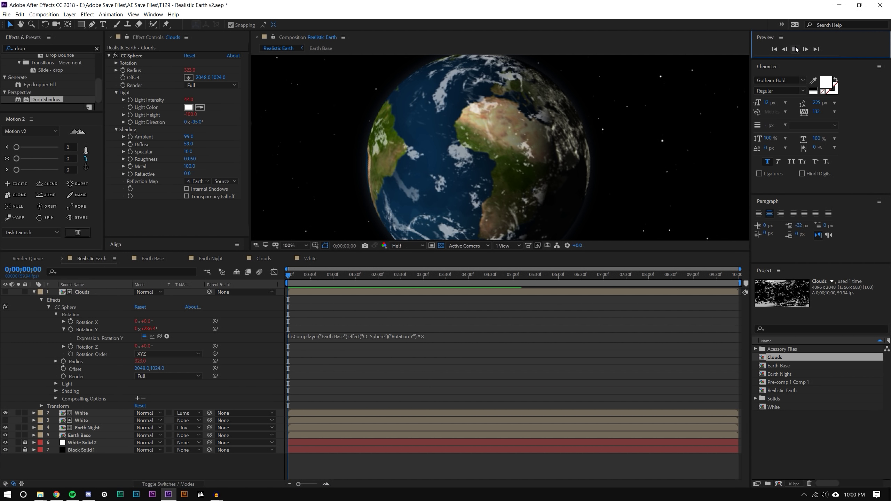
click(422, 285)
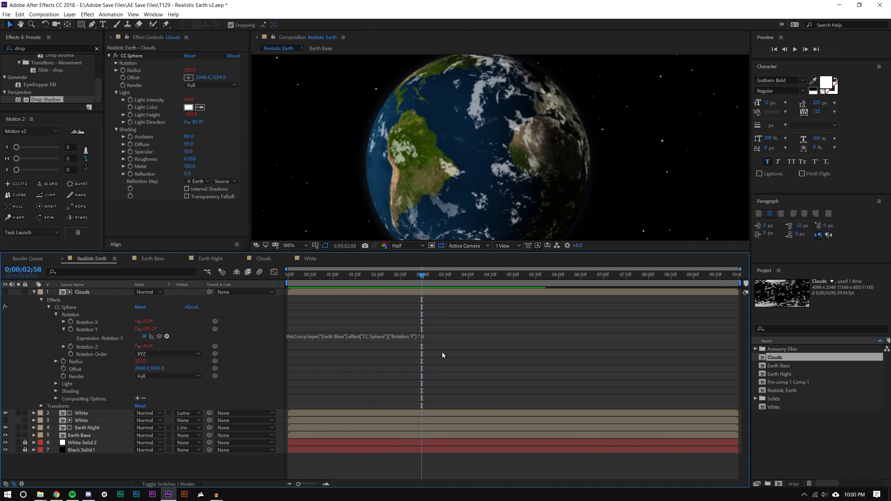
- Set the multiplier in the Clouds layer's Rotation Y expression to 1.1 and play back from the first frame
click(439, 335)
click(439, 334)
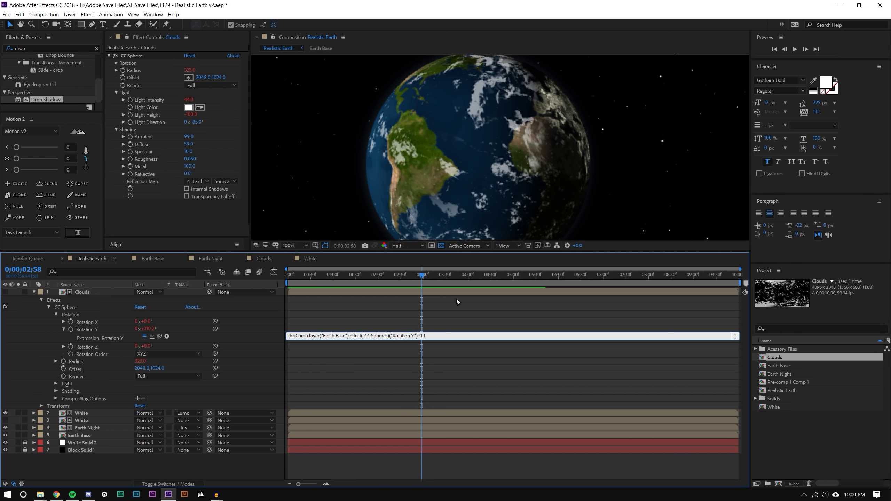
click(457, 301)
click(774, 49)
click(796, 50)
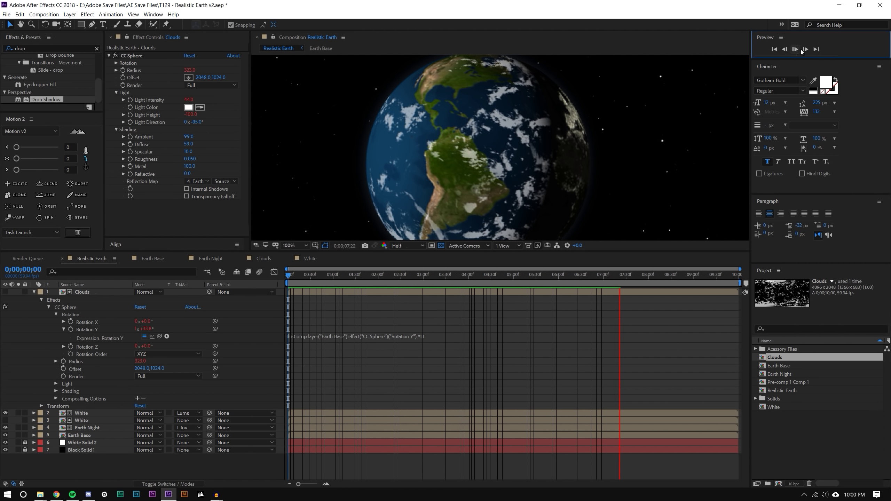
- Enlarge the composition viewing area, zoom out to 50% and play back the whole rotating Earth
drag(526, 252, 505, 325)
key(comma)
click(799, 50)
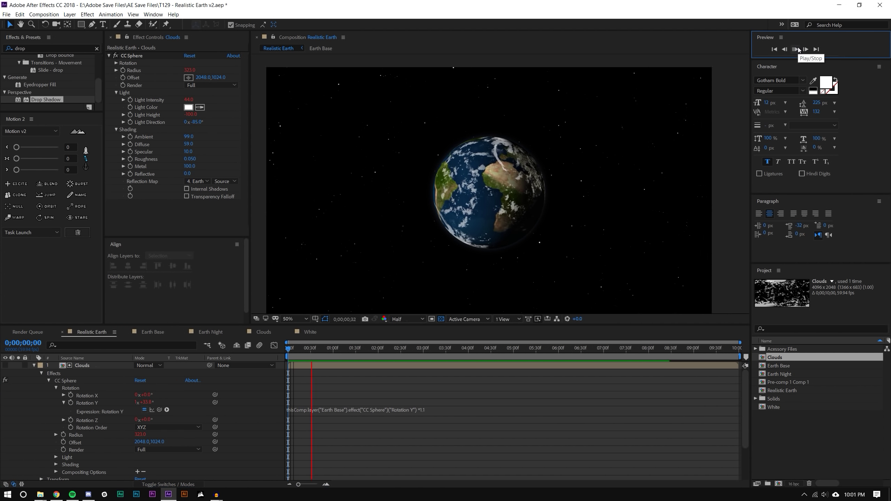